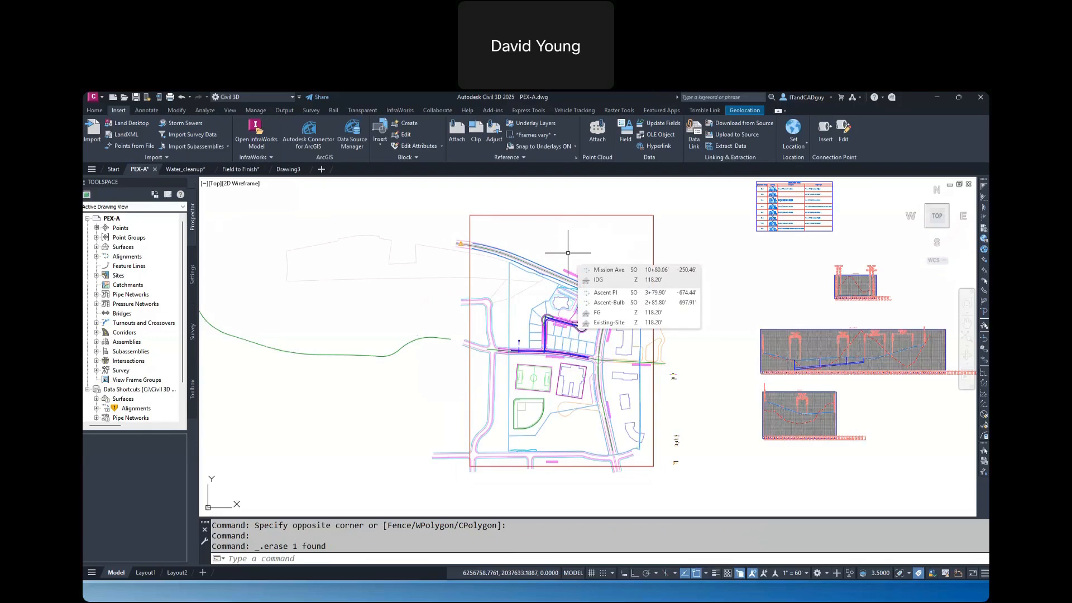
Check the drawing units and coordinate zone assigned in the PEX-A drawing settings
{"action": "left_click", "coordinate": [193, 274]}
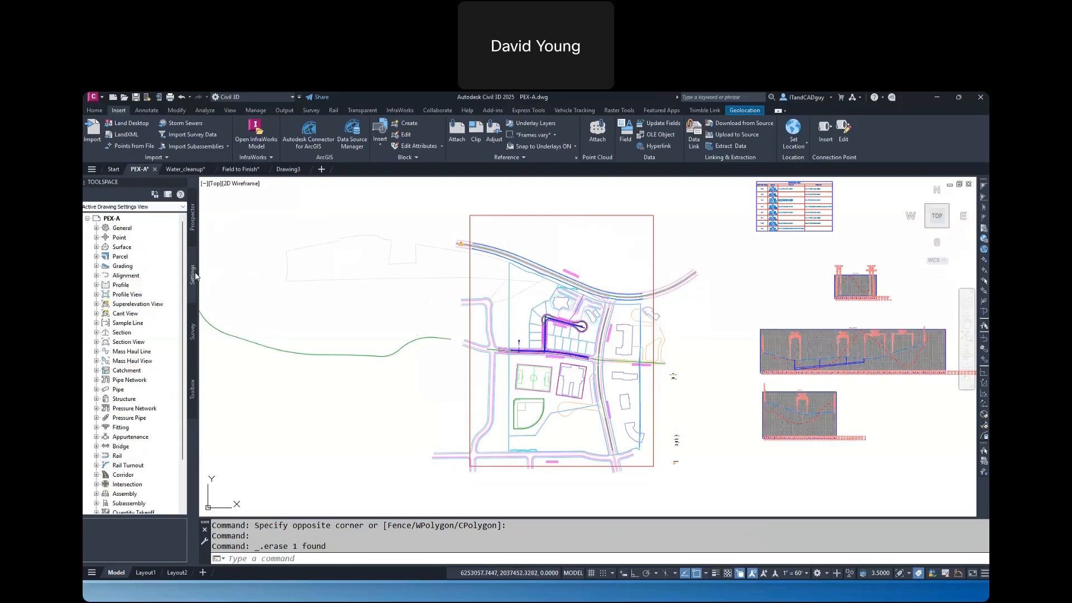
{"action": "right_click", "coordinate": [122, 221]}
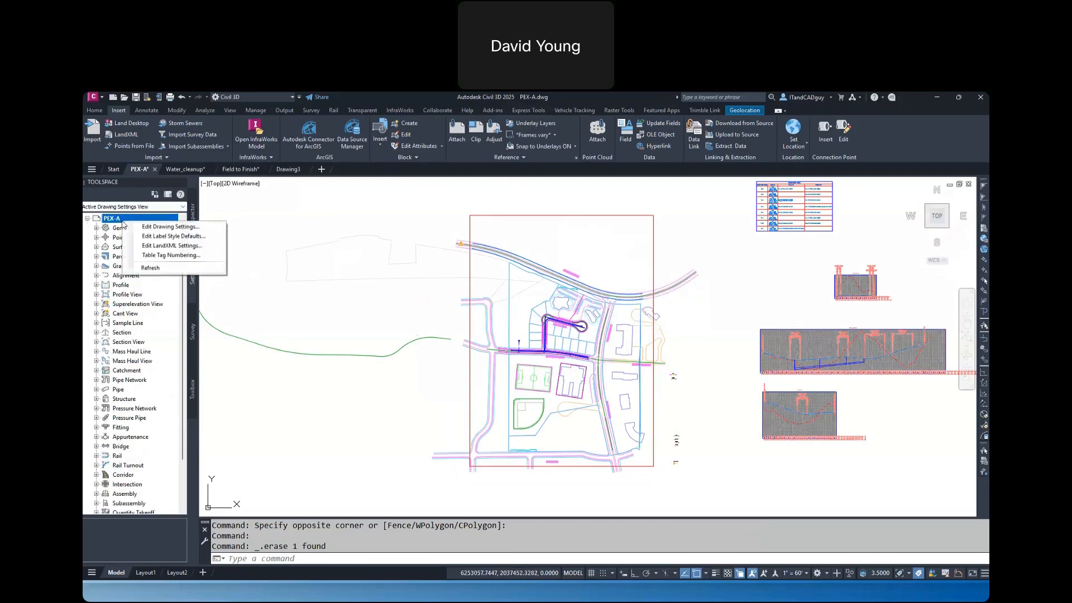
{"action": "left_click", "coordinate": [165, 227]}
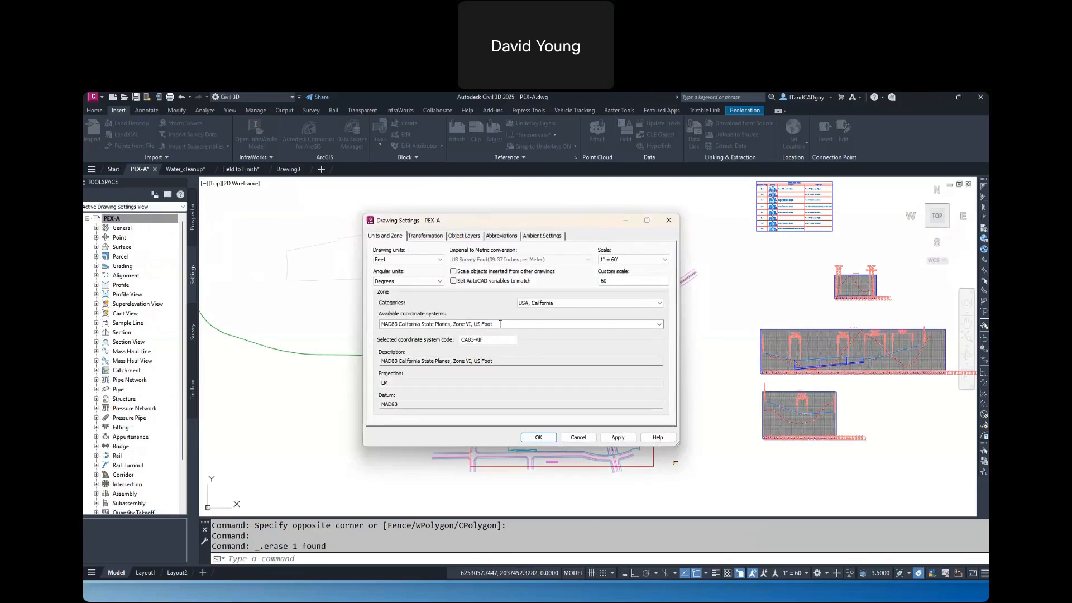
{"action": "left_click", "coordinate": [580, 438]}
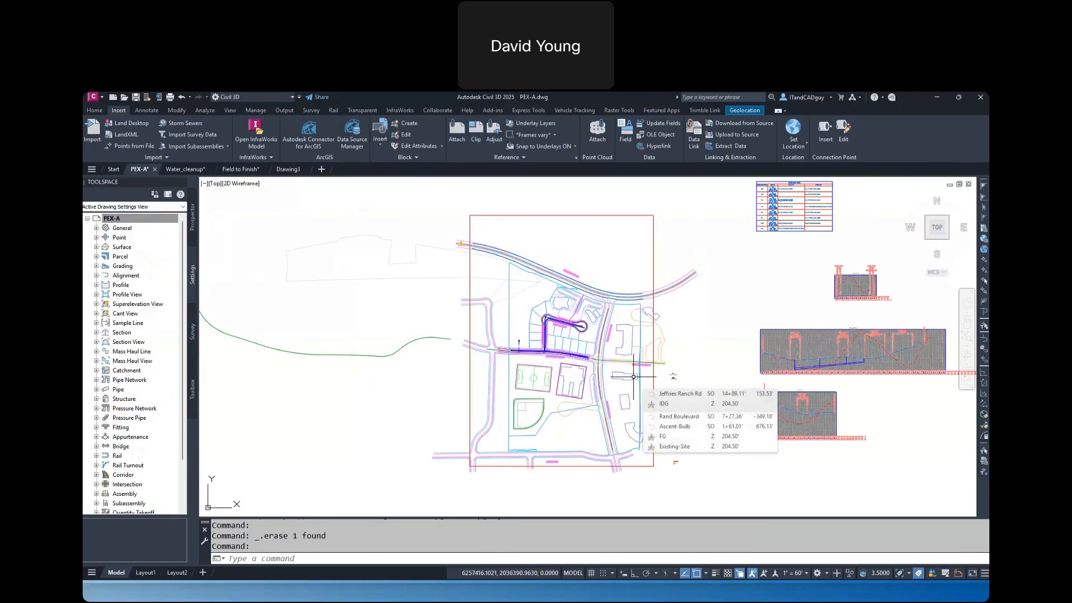
Check the drawing's assigned global coordinate system code with the ADESETCRDSYS command
{"action": "type", "text": "ADESETCRDSYS"}
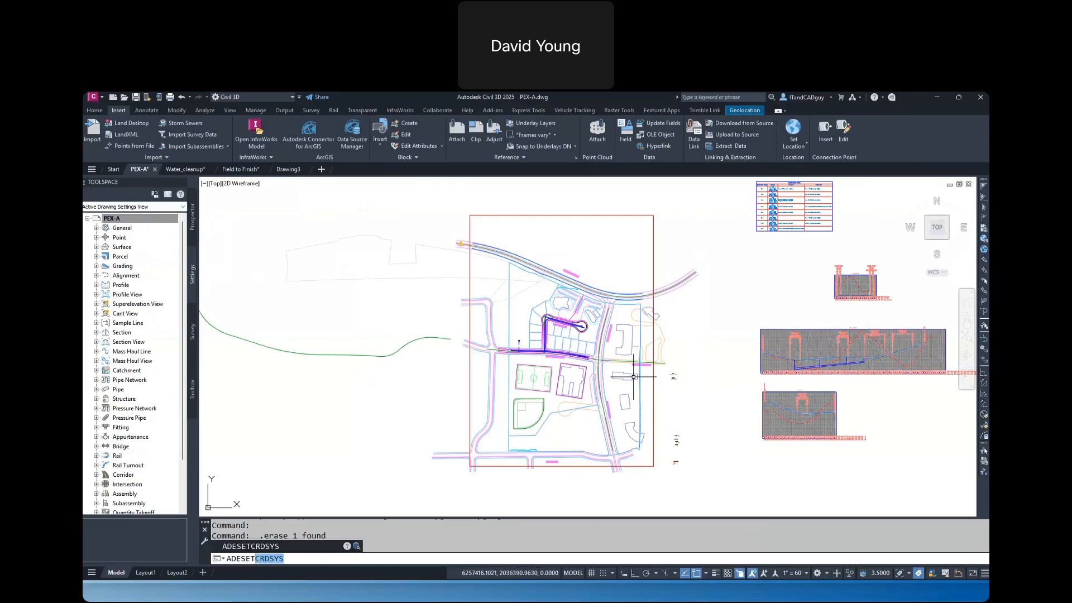
{"action": "key", "text": "Return"}
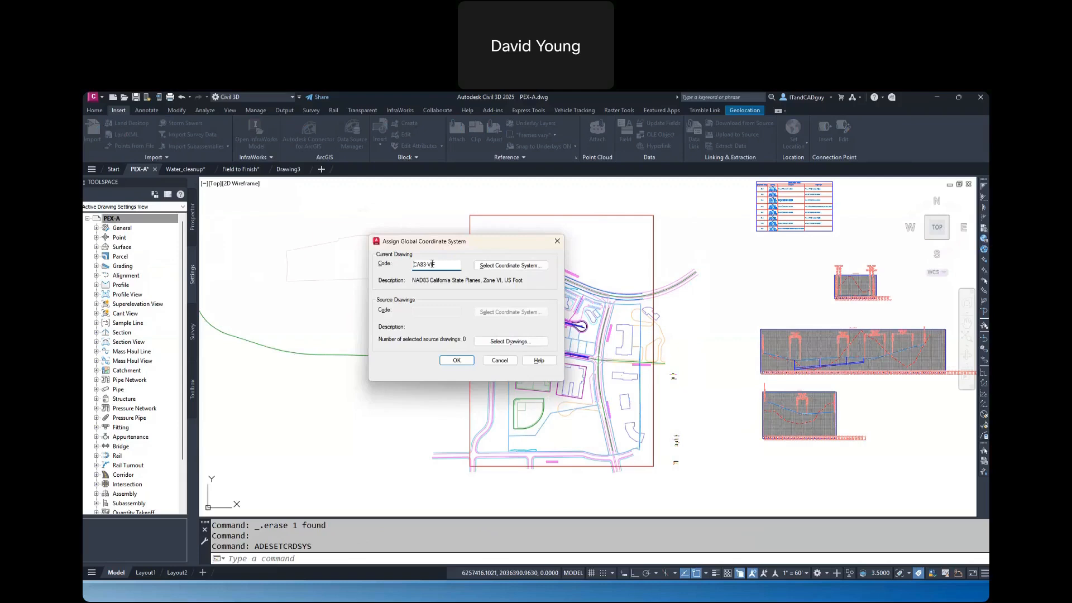
{"action": "left_click_drag", "start_coordinate": [433, 265], "coordinate": [411, 265]}
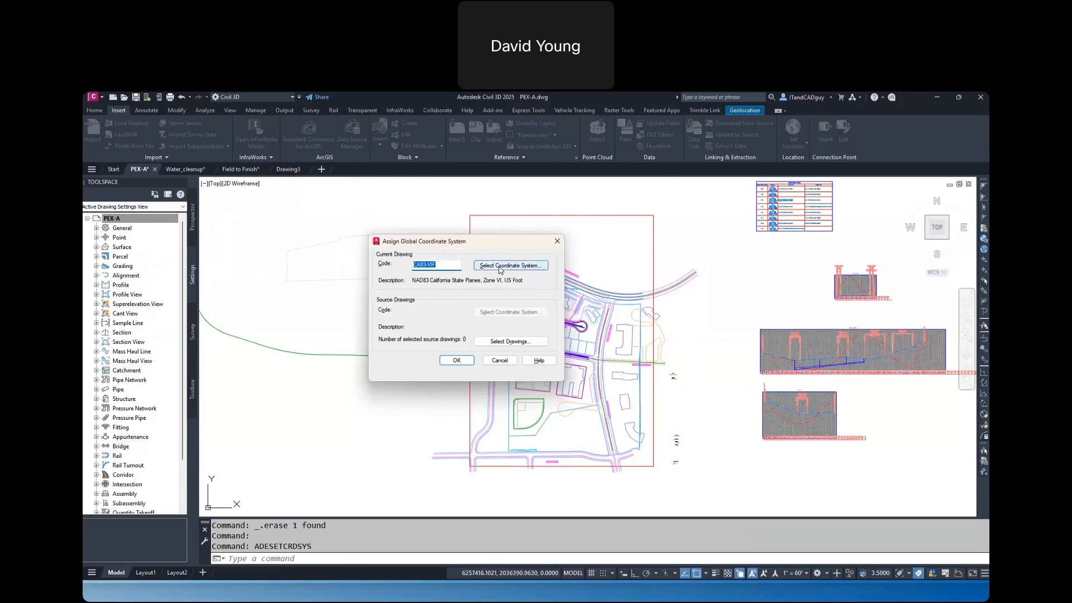
{"action": "left_click", "coordinate": [454, 361]}
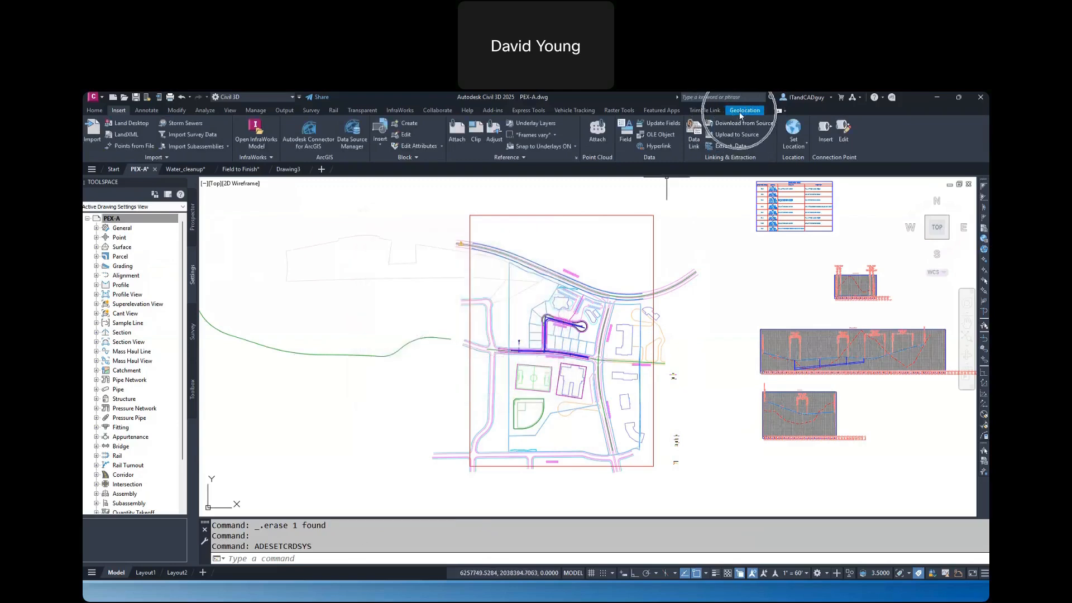
Display the Bing Aerial online map behind the drawing and show the full drawing extents over it
{"action": "left_click", "coordinate": [740, 112]}
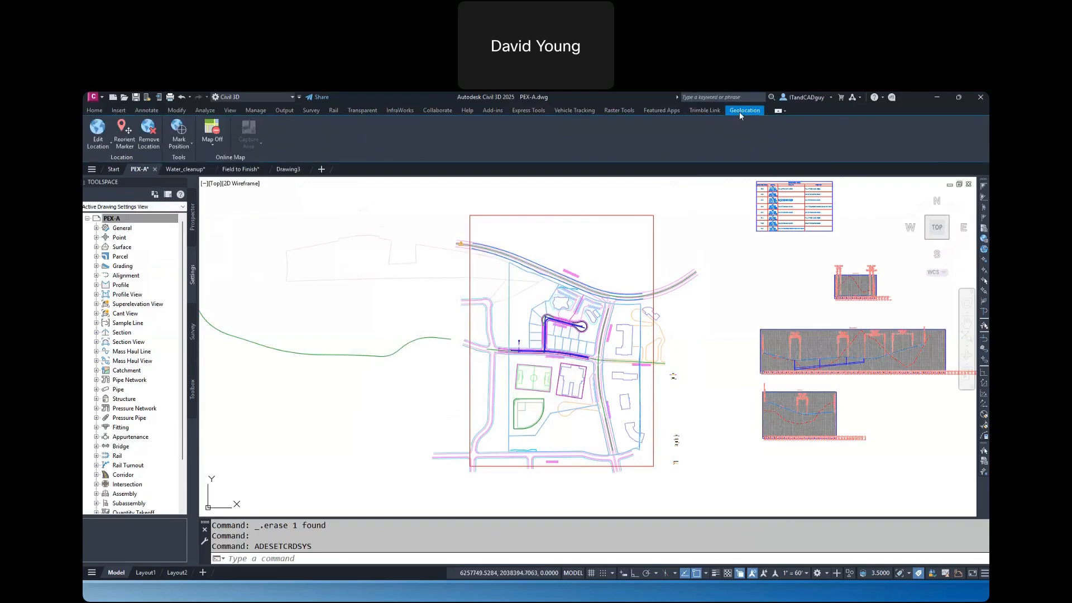
{"action": "left_click", "coordinate": [214, 148]}
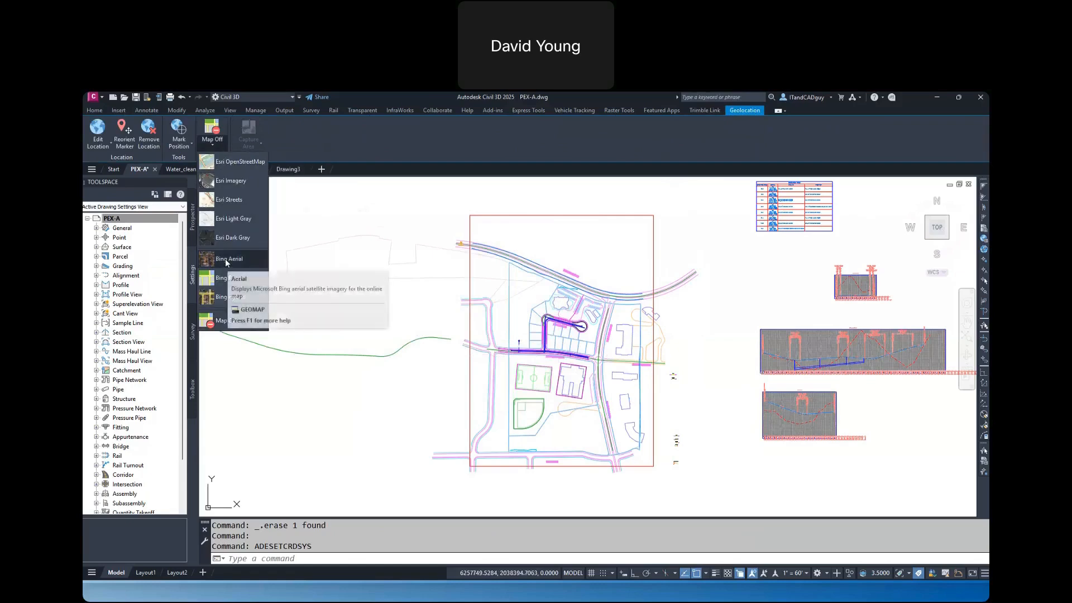
{"action": "left_click", "coordinate": [225, 260]}
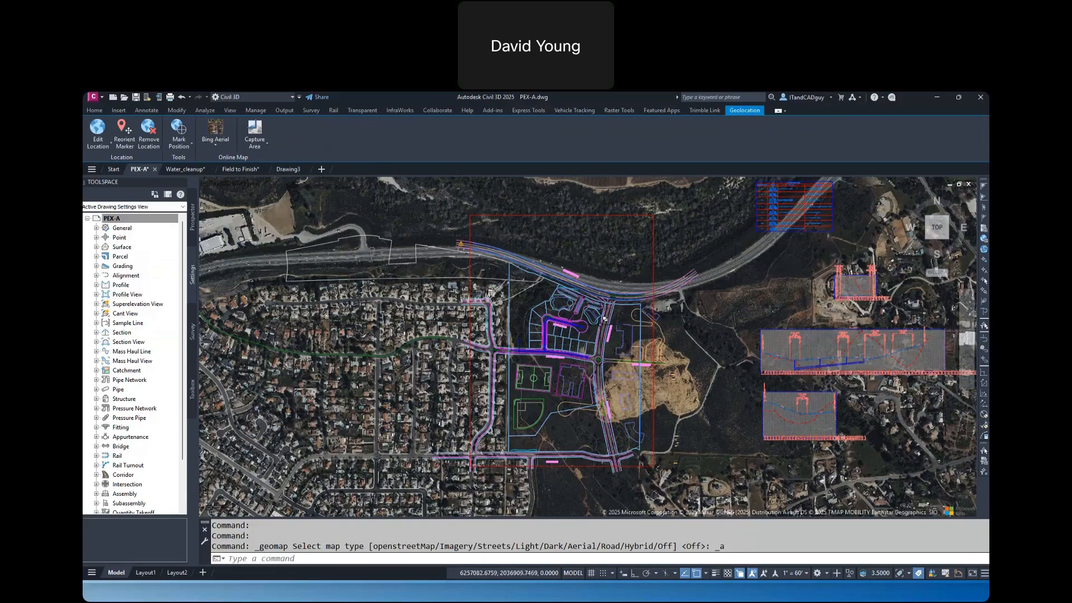
{"action": "scroll", "coordinate": [604, 318], "scroll_direction": "down", "scroll_amount": 10}
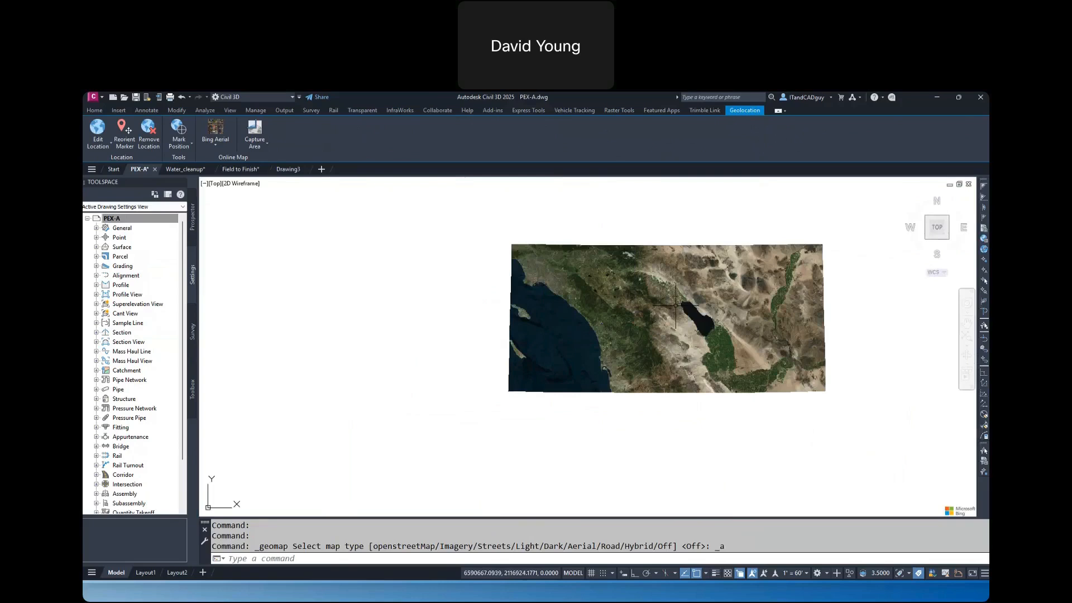
{"action": "type", "text": "ZE"}
{"action": "key", "text": "BackSpace"}
{"action": "key", "text": "Return"}
{"action": "type", "text": "E"}
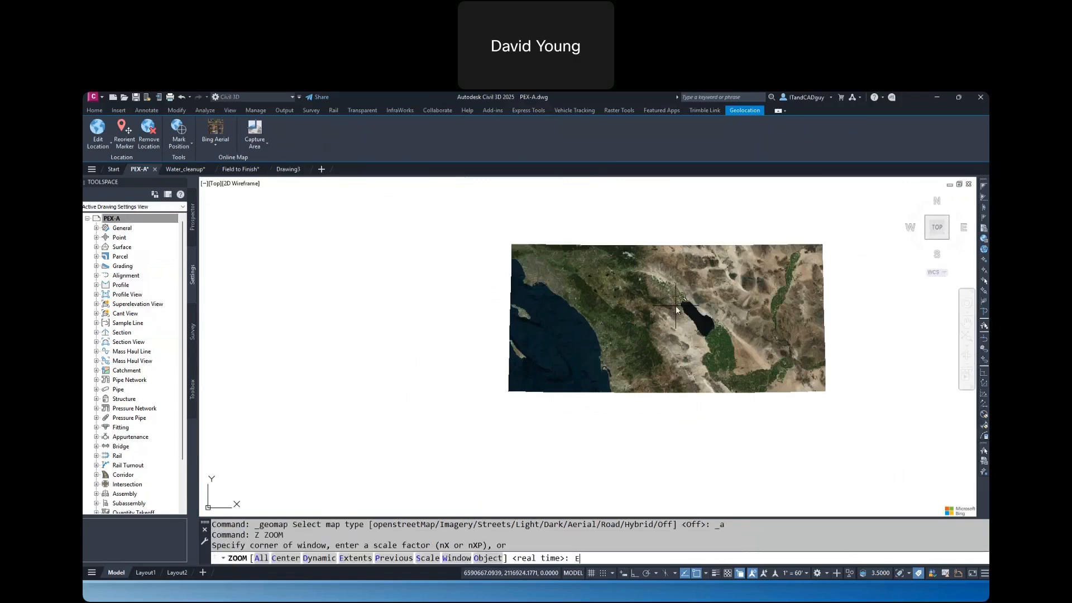
{"action": "key", "text": "Return"}
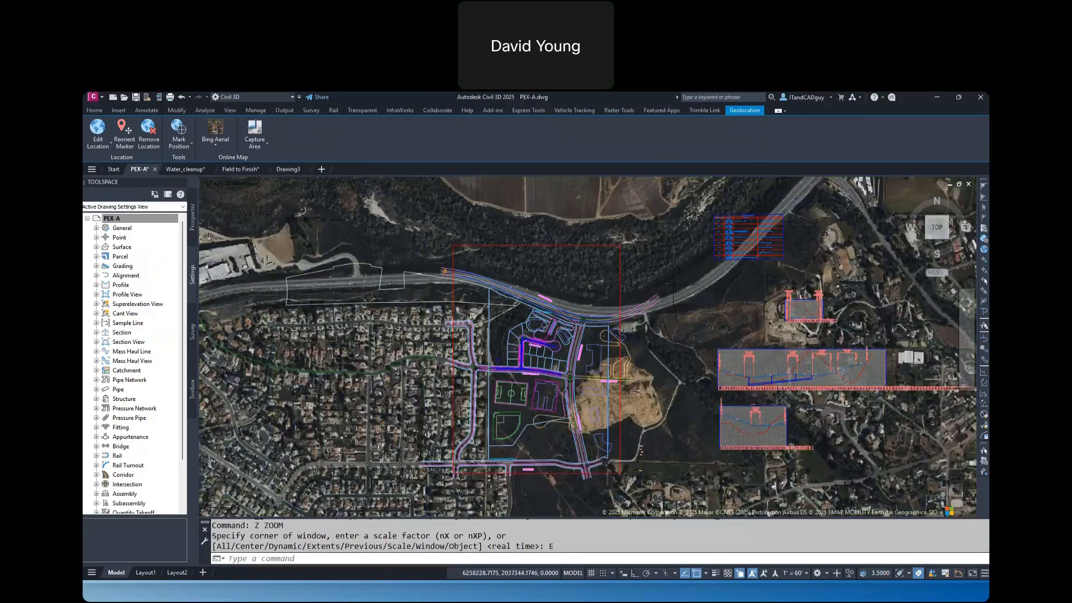
Switch the online map to Bing Road, Esri OpenStreetMap and Esri Light Gray, and return to Bing Aerial
{"action": "left_click", "coordinate": [218, 146]}
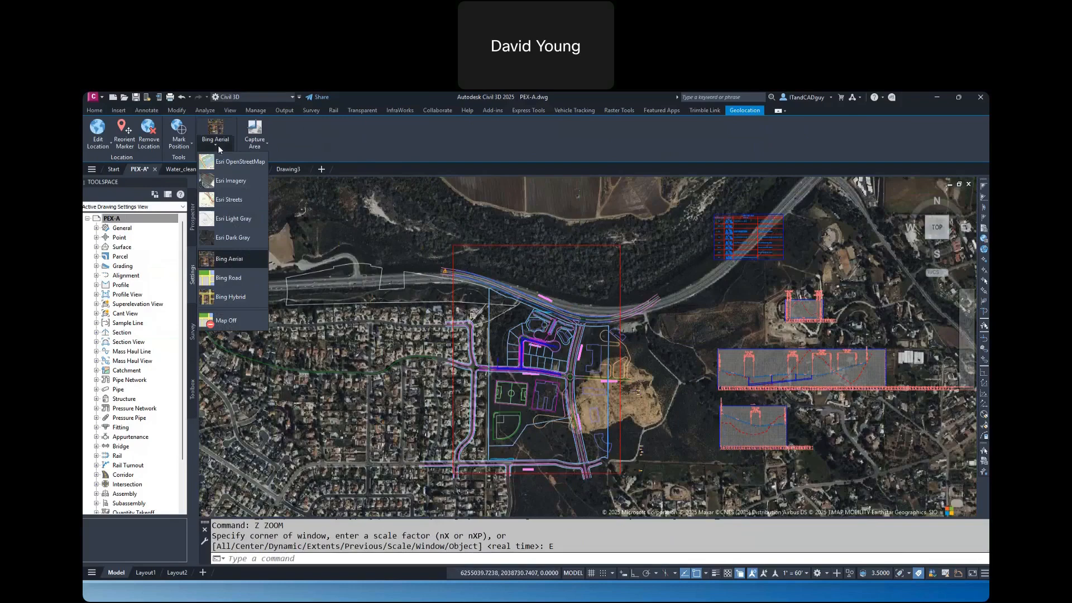
{"action": "left_click", "coordinate": [225, 279]}
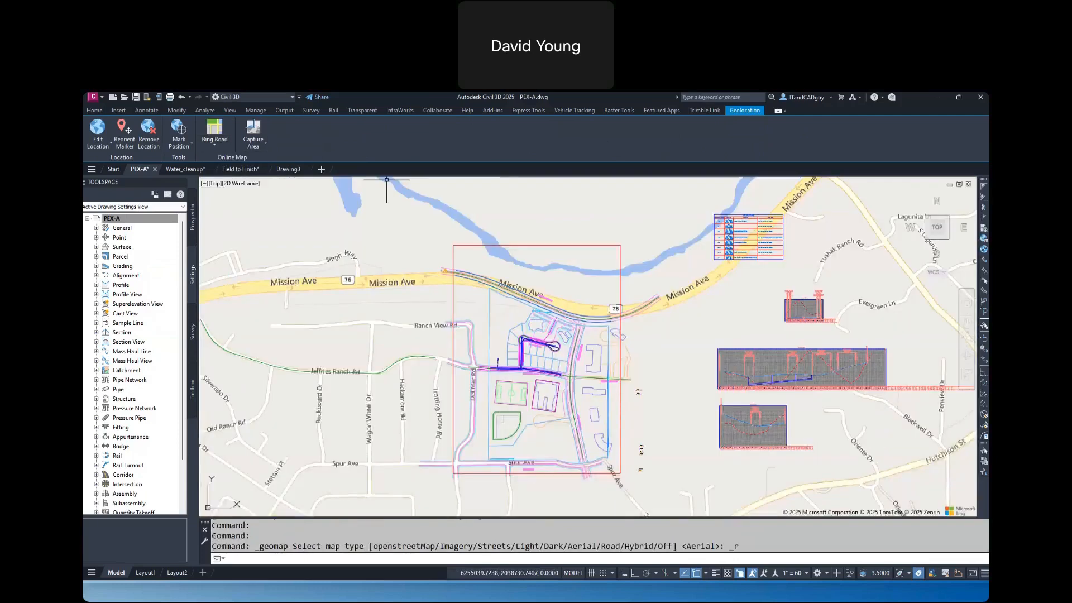
{"action": "left_click", "coordinate": [215, 146]}
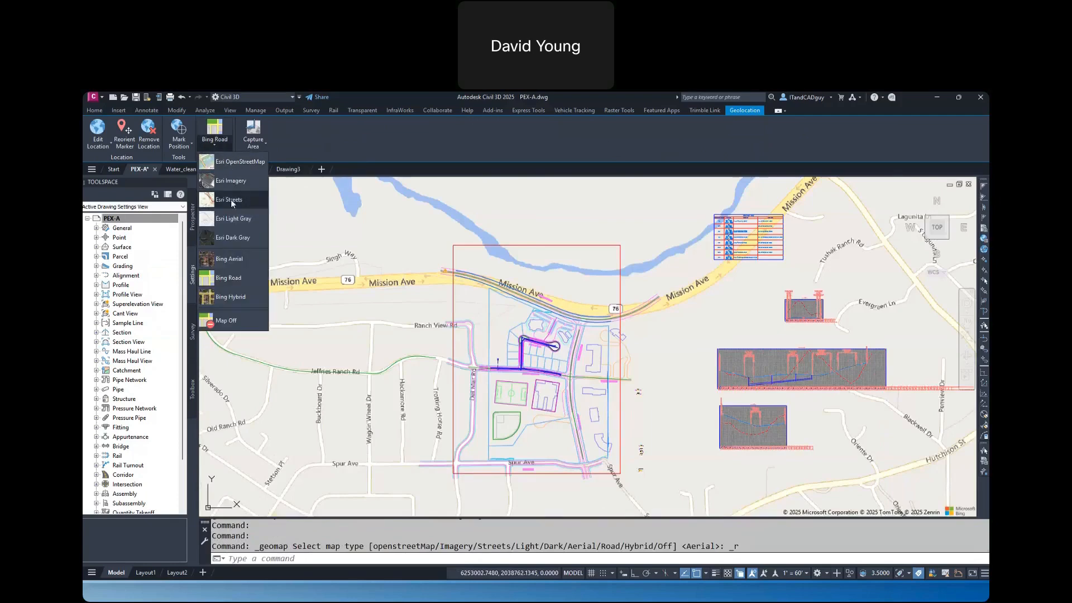
{"action": "left_click", "coordinate": [239, 161]}
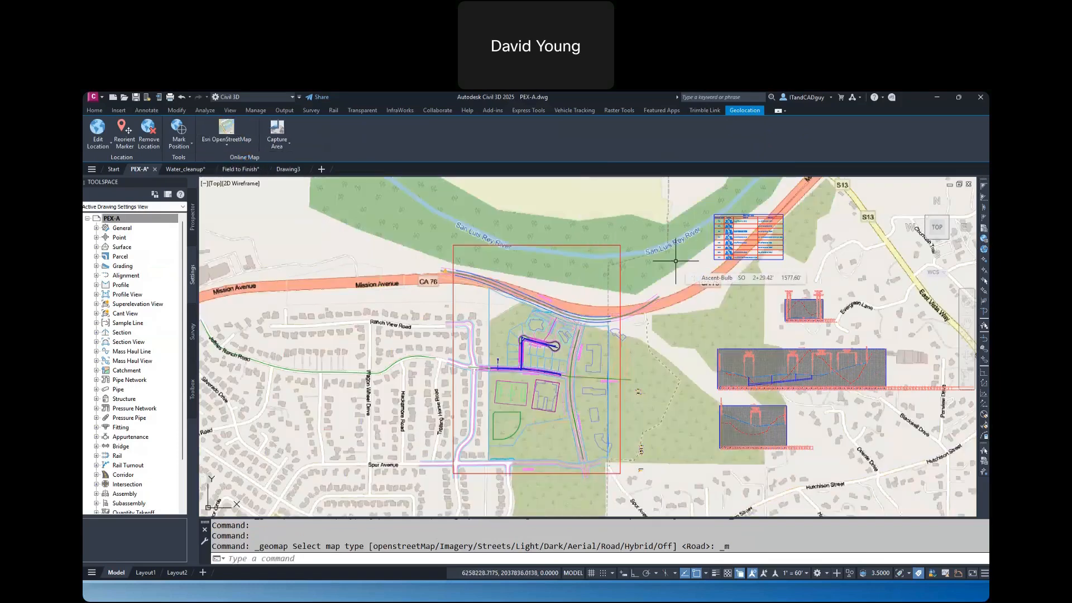
{"action": "left_click", "coordinate": [222, 147]}
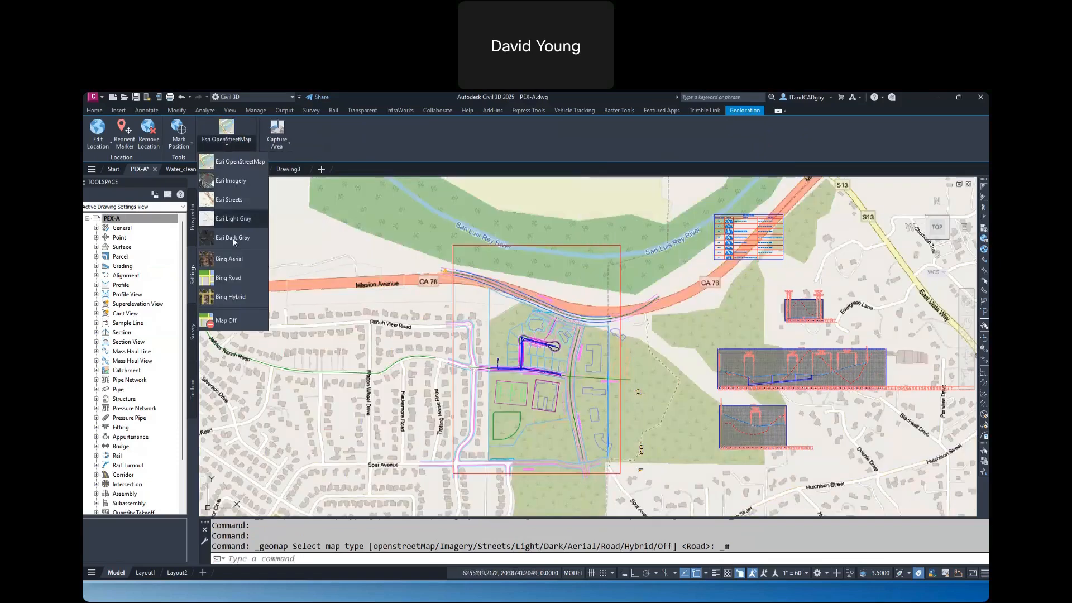
{"action": "left_click", "coordinate": [229, 221]}
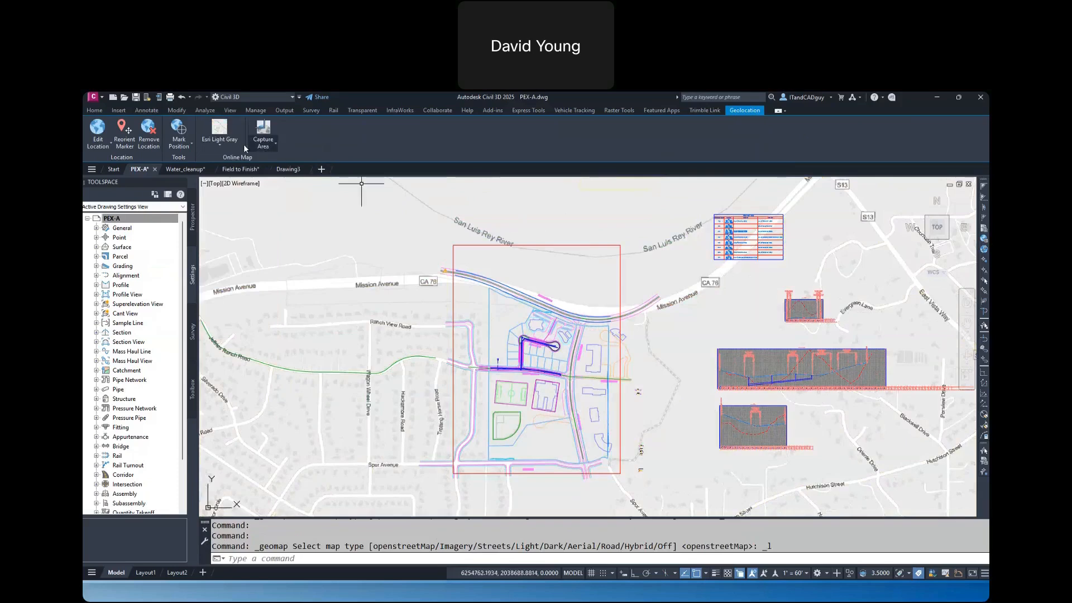
{"action": "left_click", "coordinate": [219, 139]}
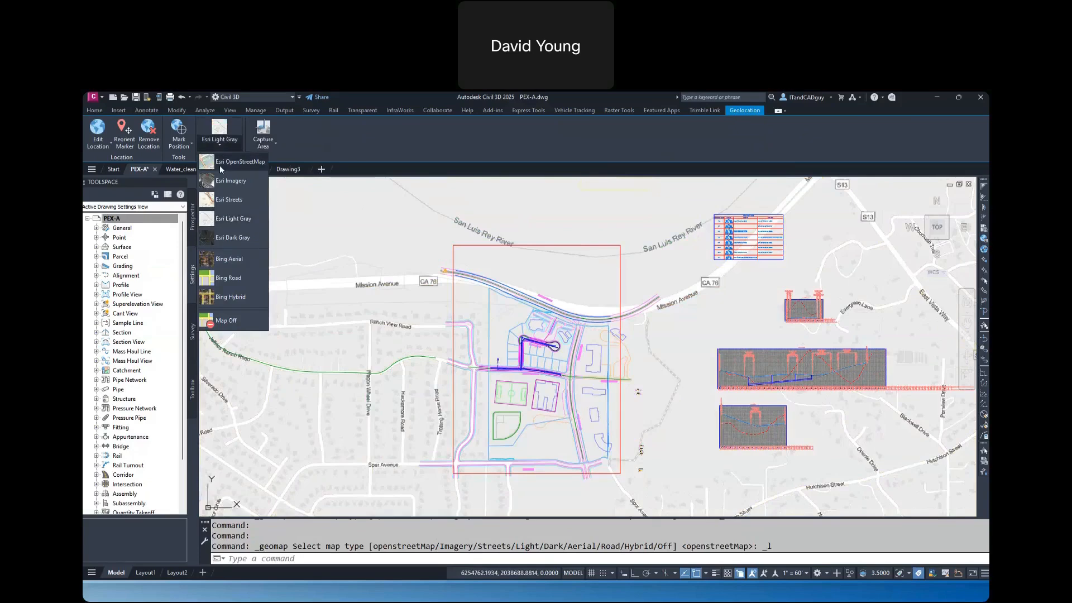
{"action": "left_click", "coordinate": [228, 258]}
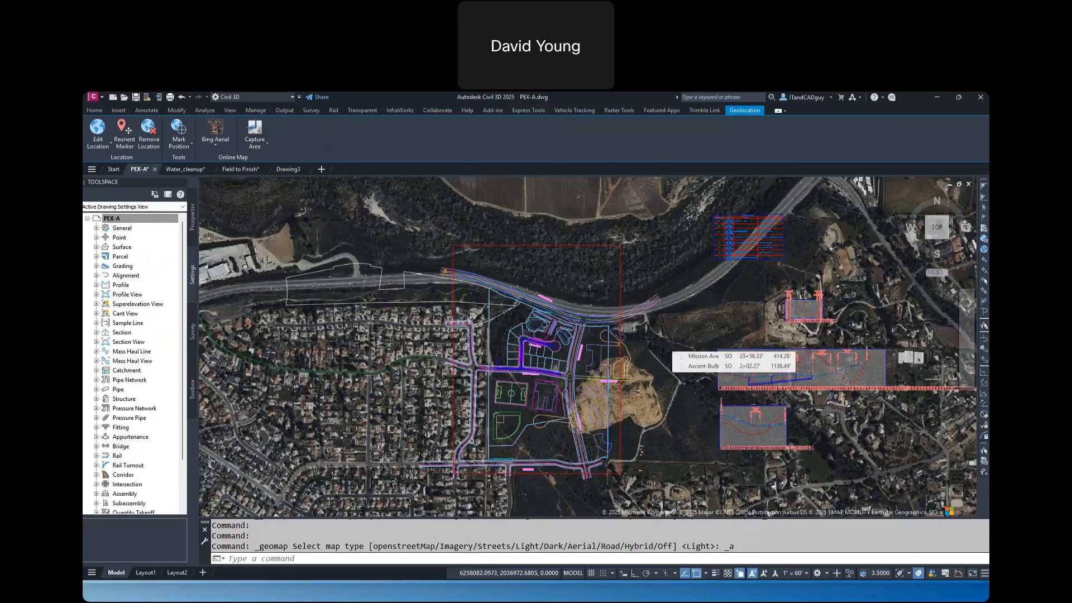
Try to plot the drawing with the online aerial map displayed
{"action": "type", "text": "PLOT"}
{"action": "key", "text": "Return"}
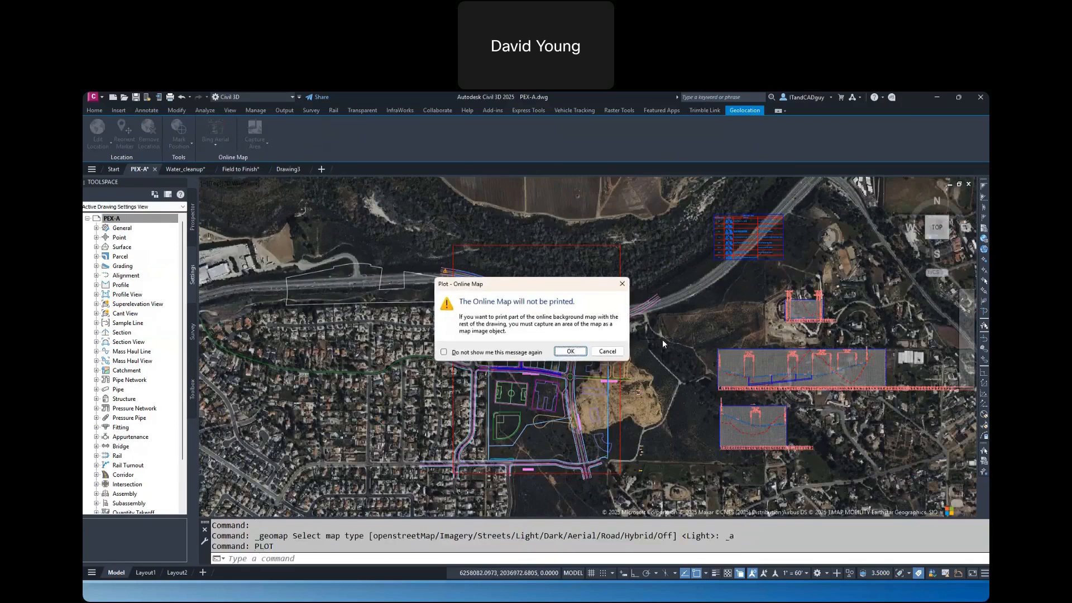
{"action": "left_click", "coordinate": [612, 353]}
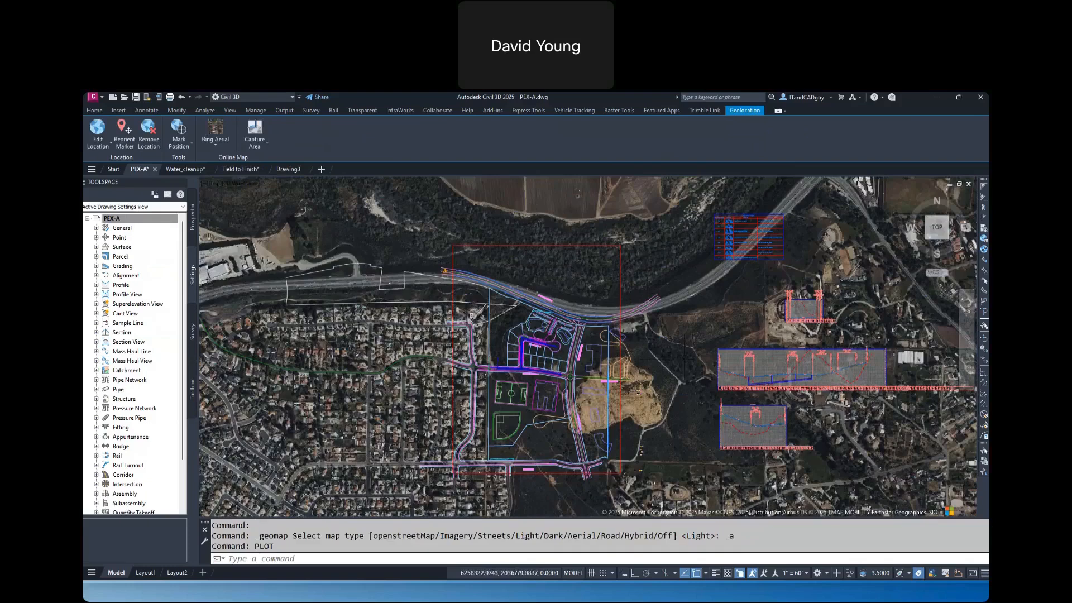
{"action": "key", "text": "Escape"}
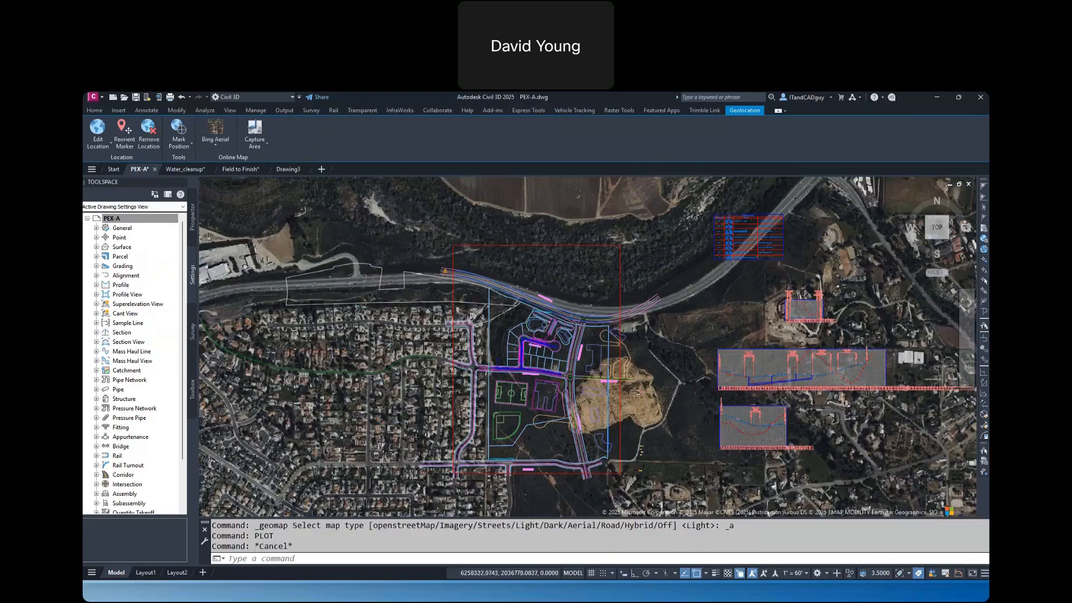
Capture a rectangular area of the Bing Aerial map covering the project site as an image object
{"action": "left_click", "coordinate": [260, 132]}
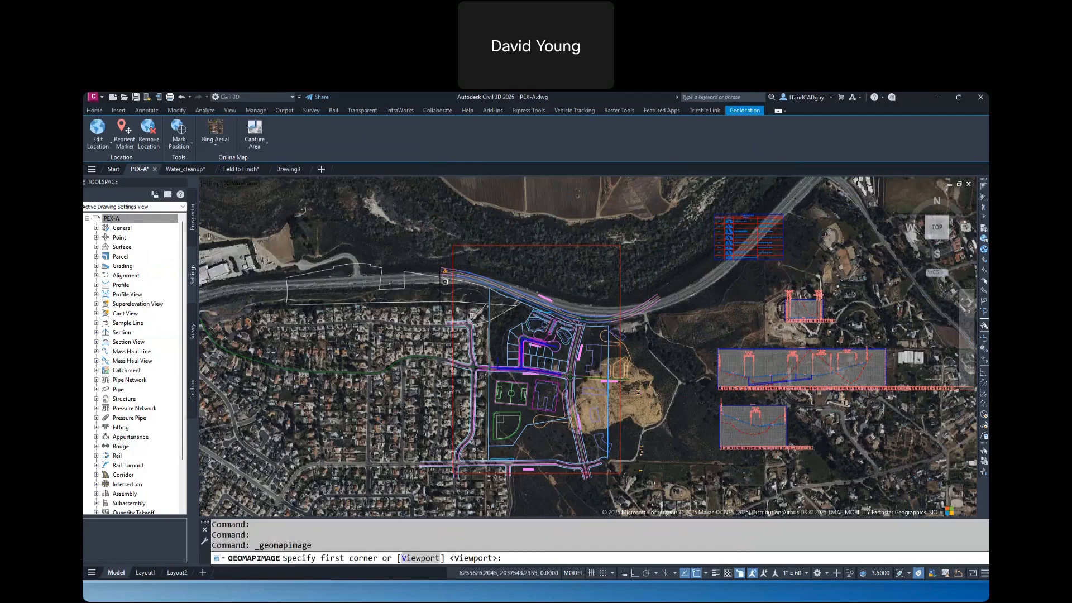
{"action": "left_click", "coordinate": [444, 286]}
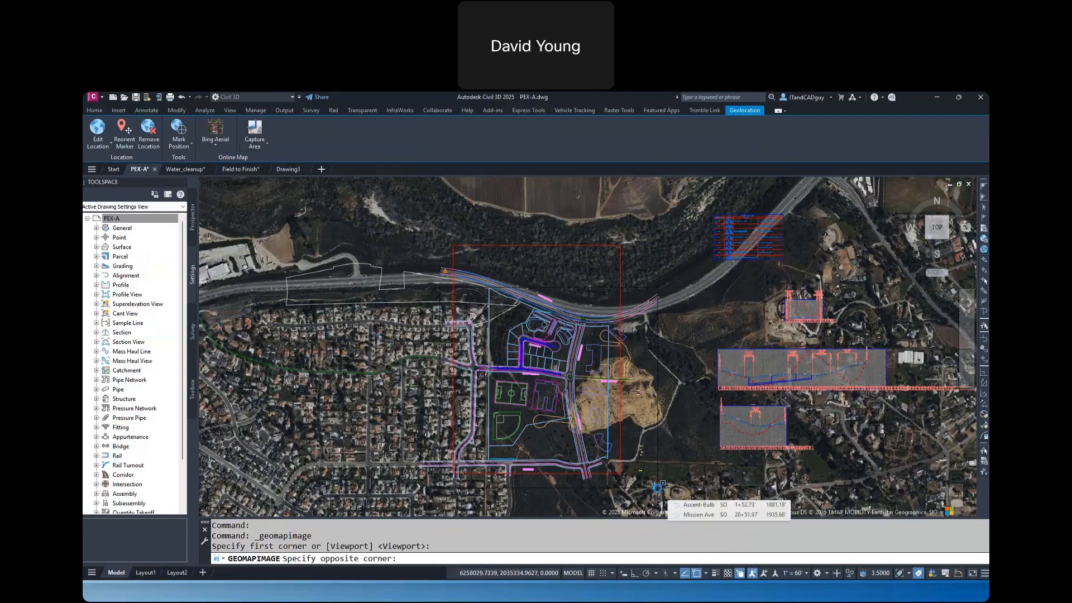
{"action": "left_click", "coordinate": [663, 483]}
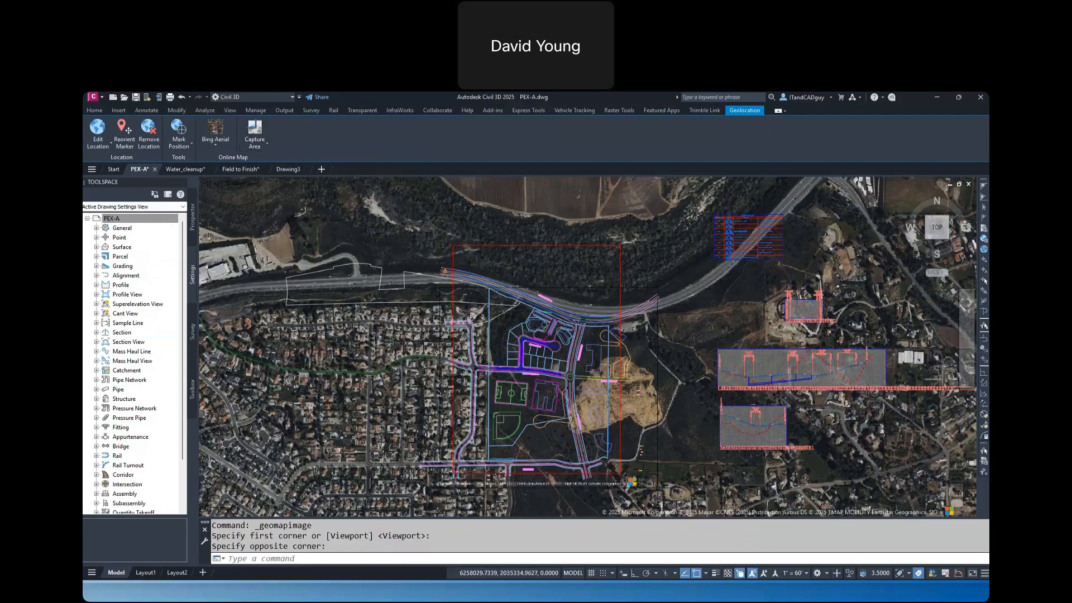
Turn off the online map and erase the captured aerial image from the drawing
{"action": "left_click", "coordinate": [218, 144]}
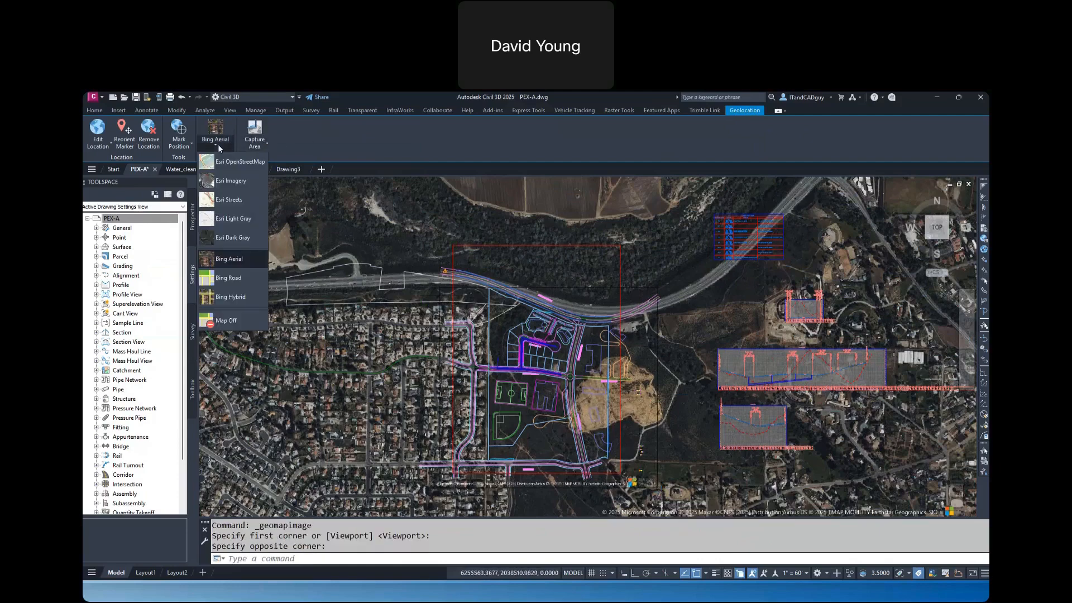
{"action": "left_click", "coordinate": [226, 321]}
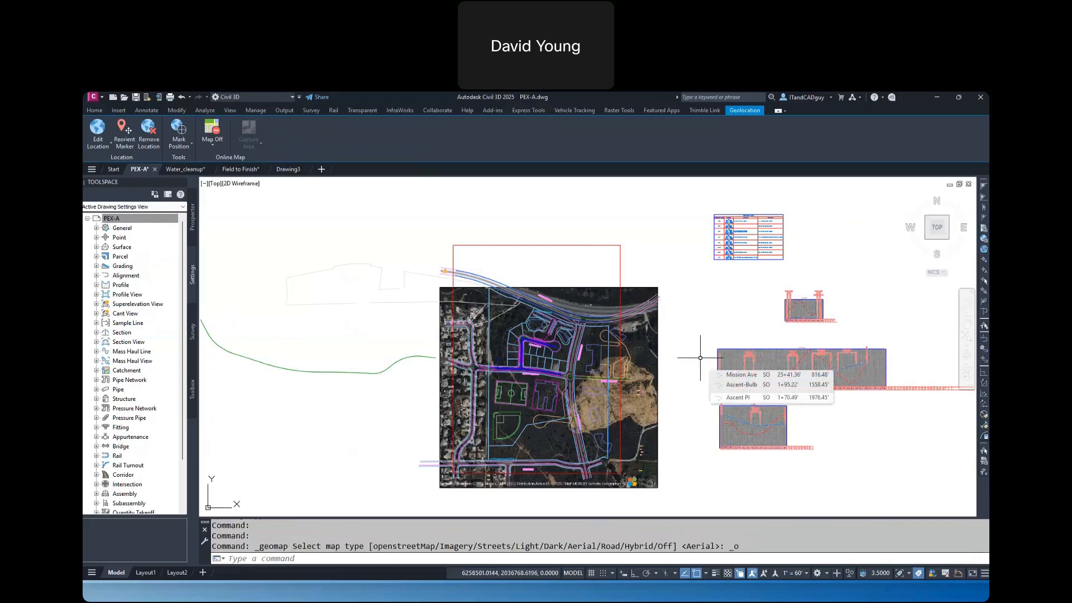
{"action": "left_click", "coordinate": [658, 320]}
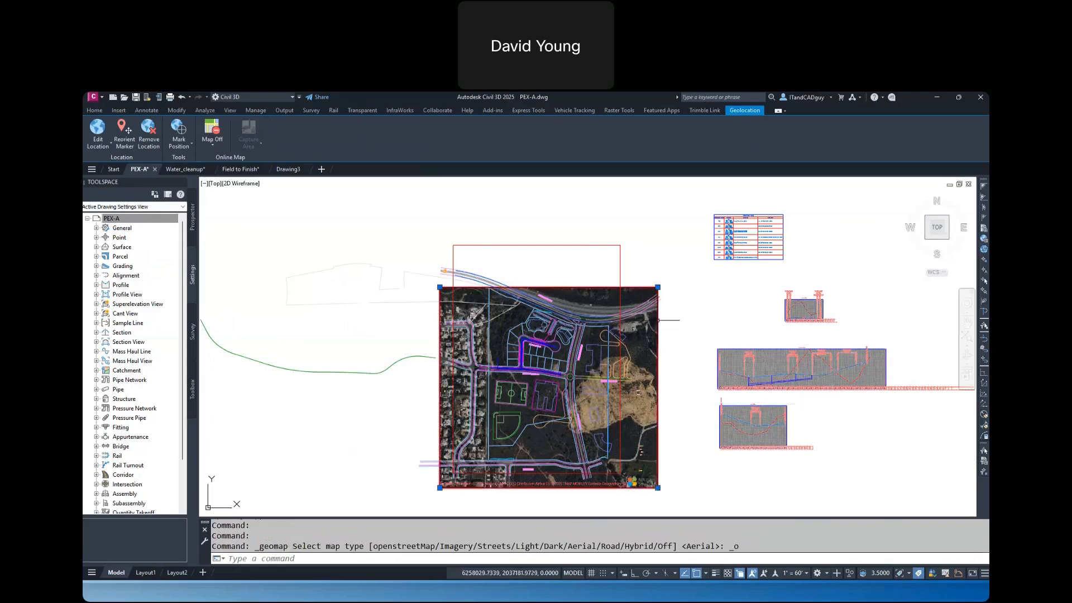
{"action": "key", "text": "Delete"}
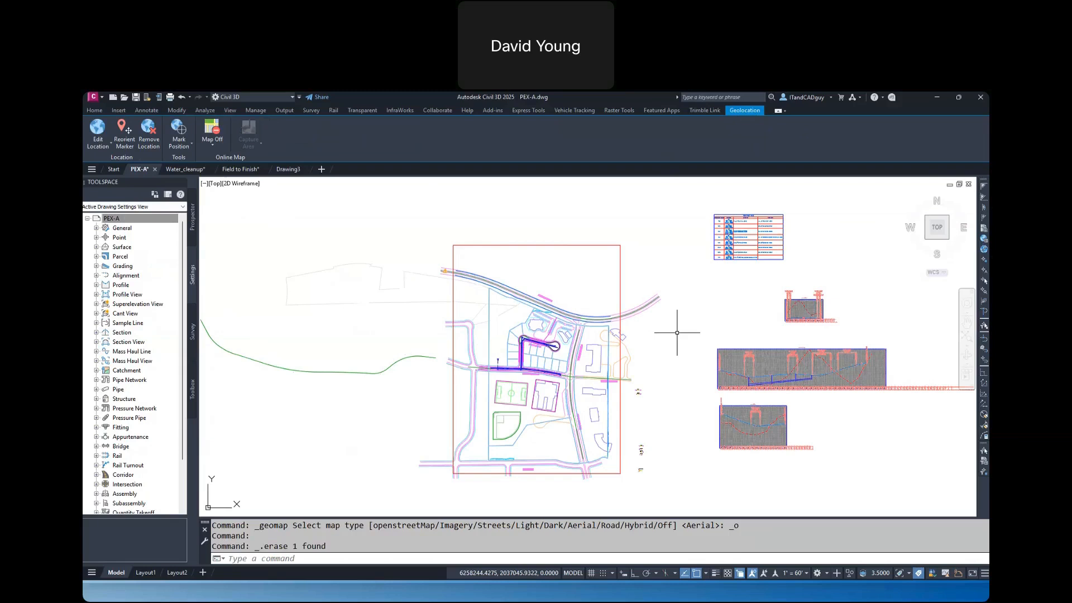
{"action": "type", "text": "XREF"}
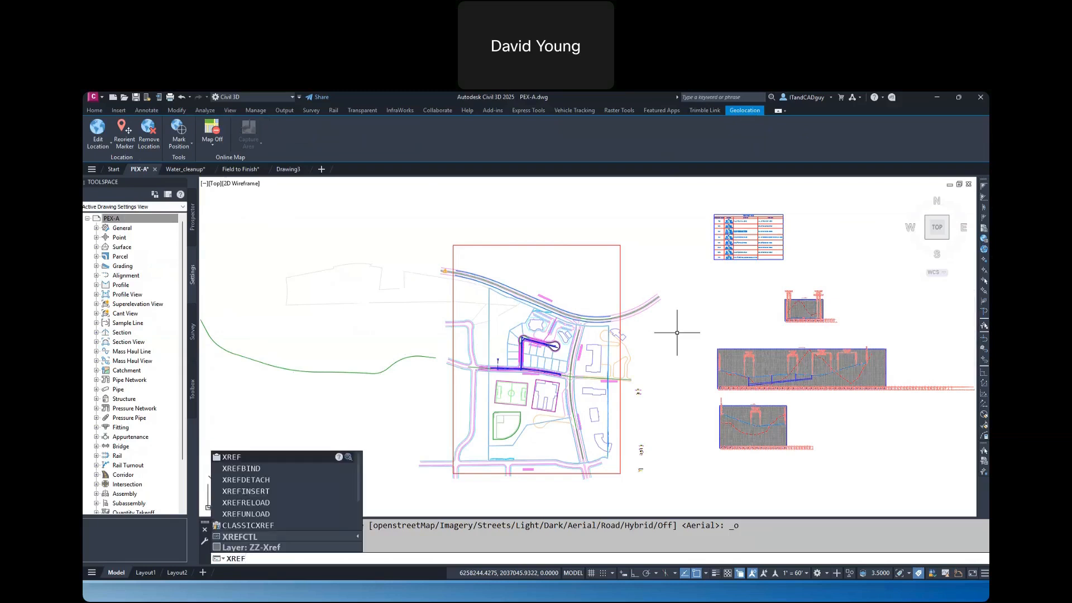
{"action": "key", "text": "Return"}
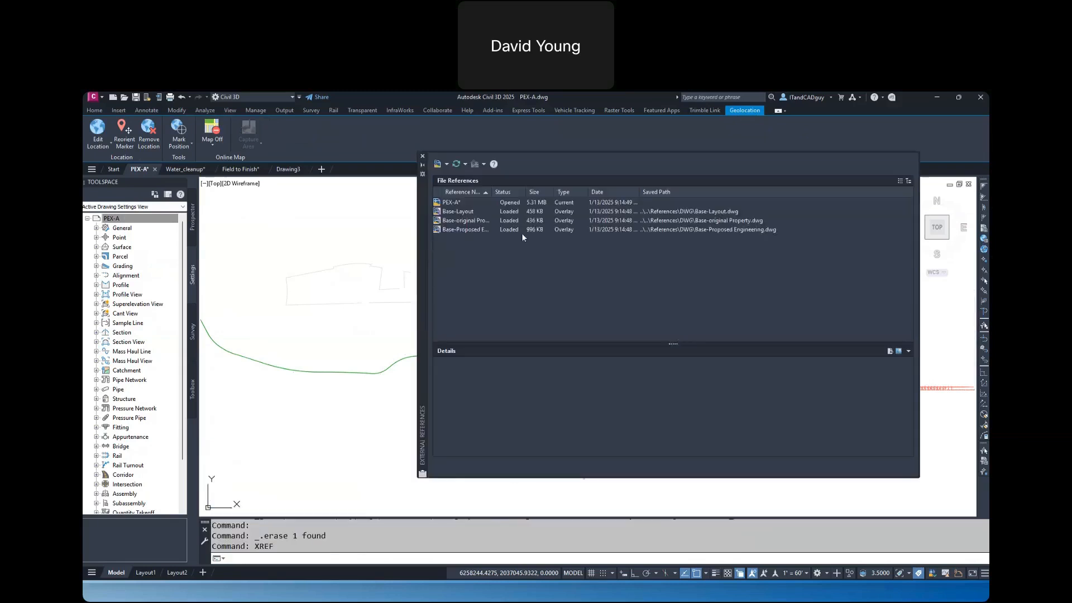
{"action": "left_click", "coordinate": [446, 163]}
{"action": "left_click", "coordinate": [468, 186]}
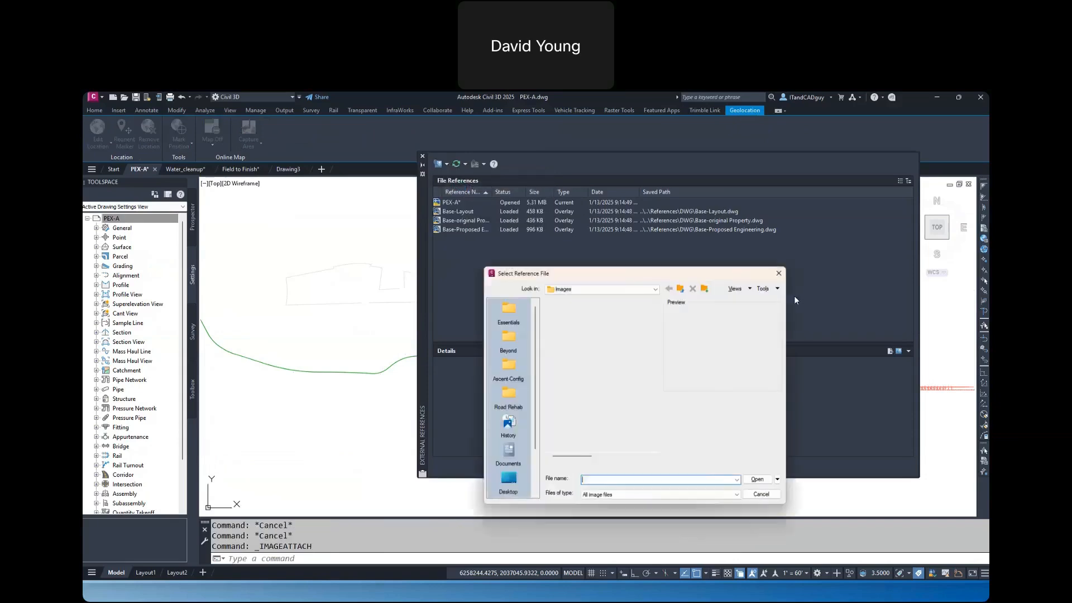
{"action": "left_click", "coordinate": [592, 313]}
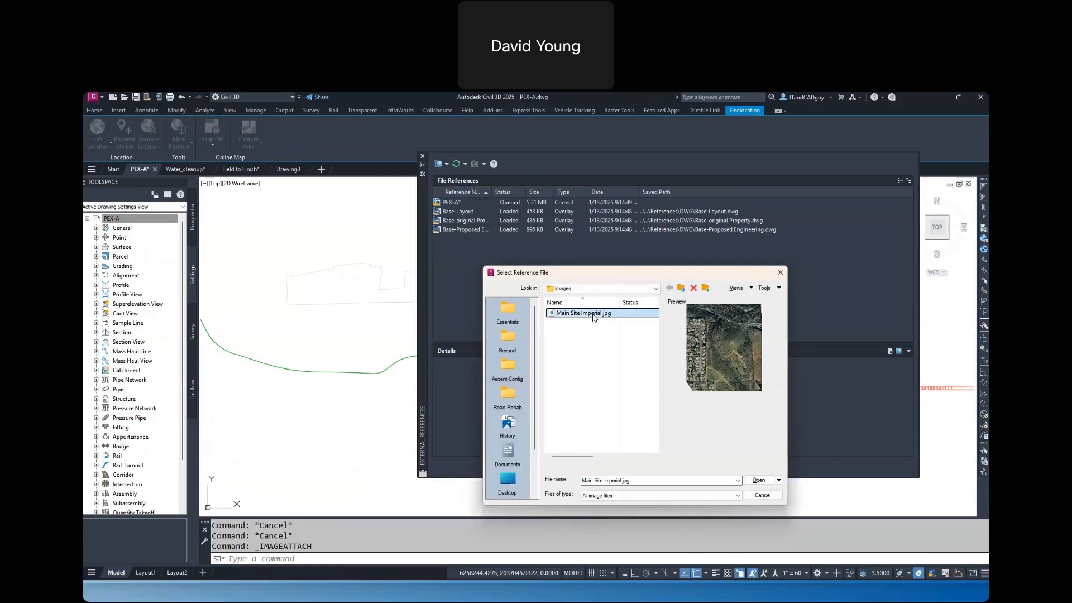
{"action": "left_click", "coordinate": [757, 479]}
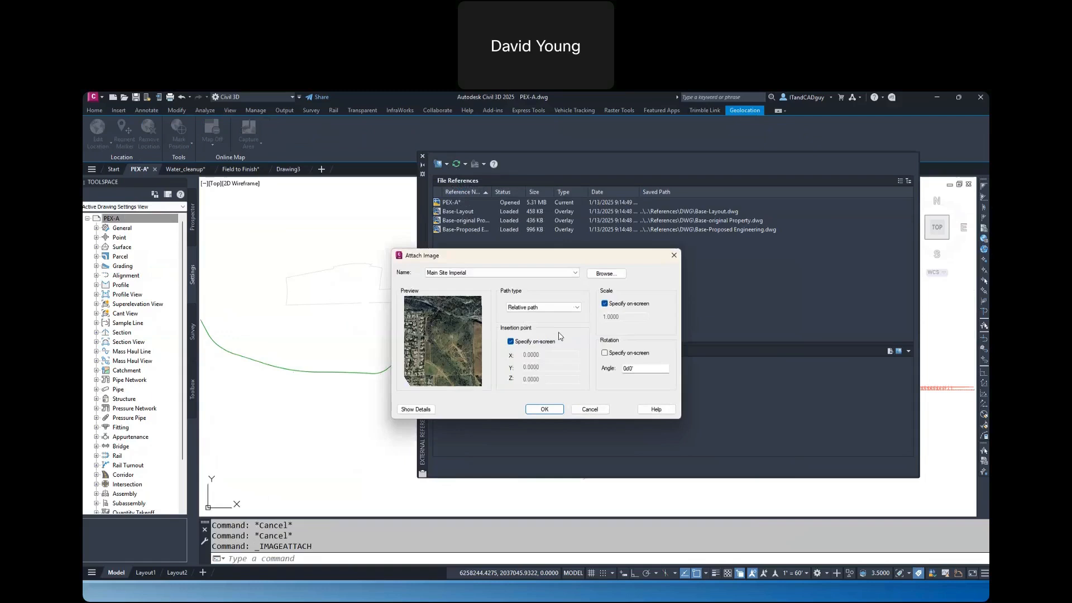
{"action": "left_click", "coordinate": [590, 409]}
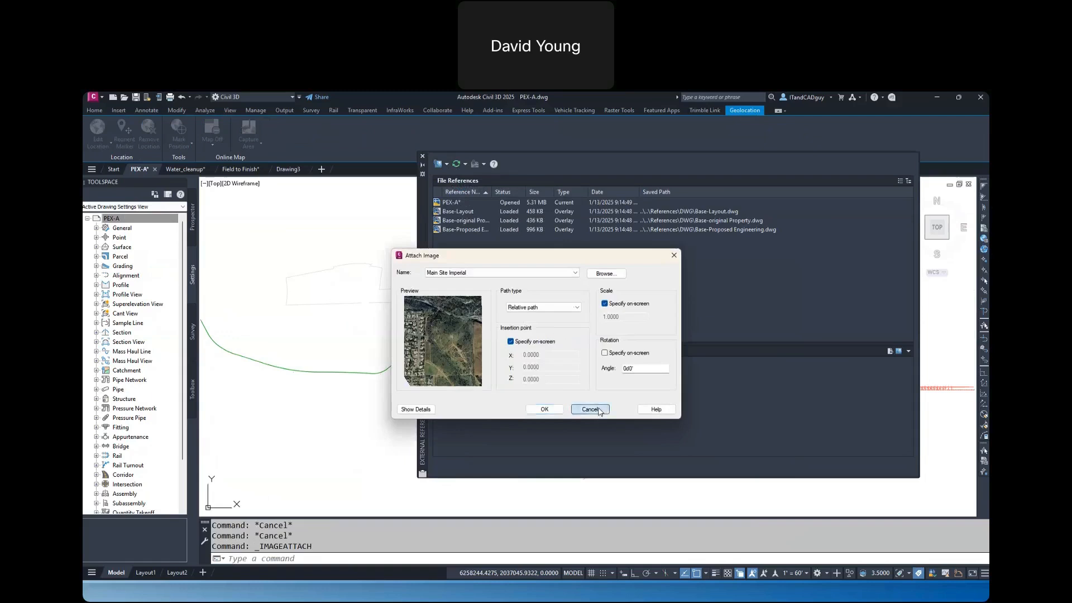
{"action": "left_click", "coordinate": [422, 156]}
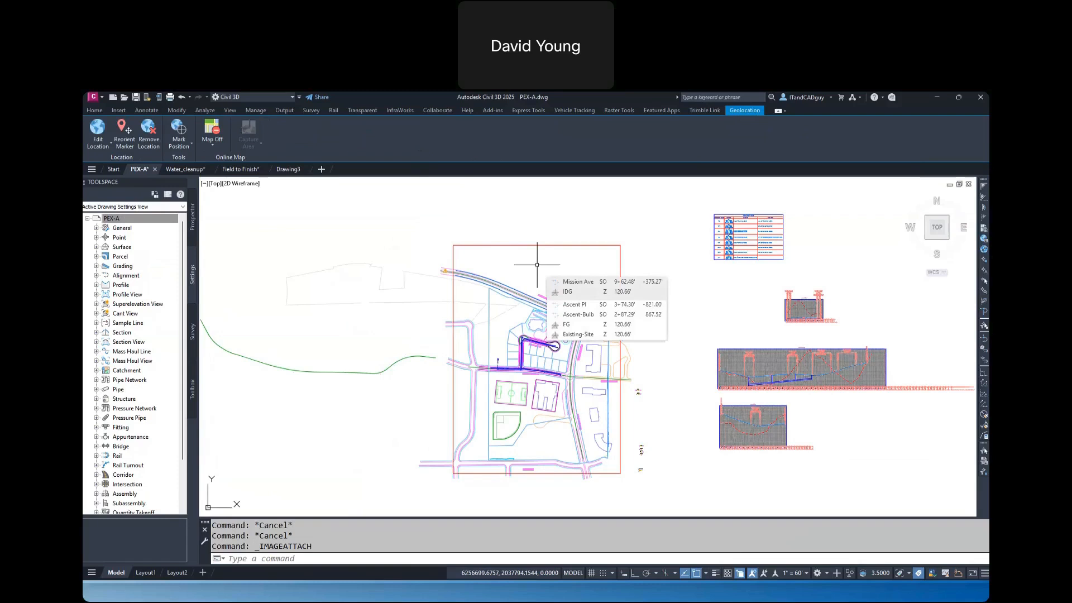
Insert Main Site Imperial.jpg from the Images folder with MAPIINSERT, accepting the World File correlation in feet
{"action": "type", "text": "MAPI"}
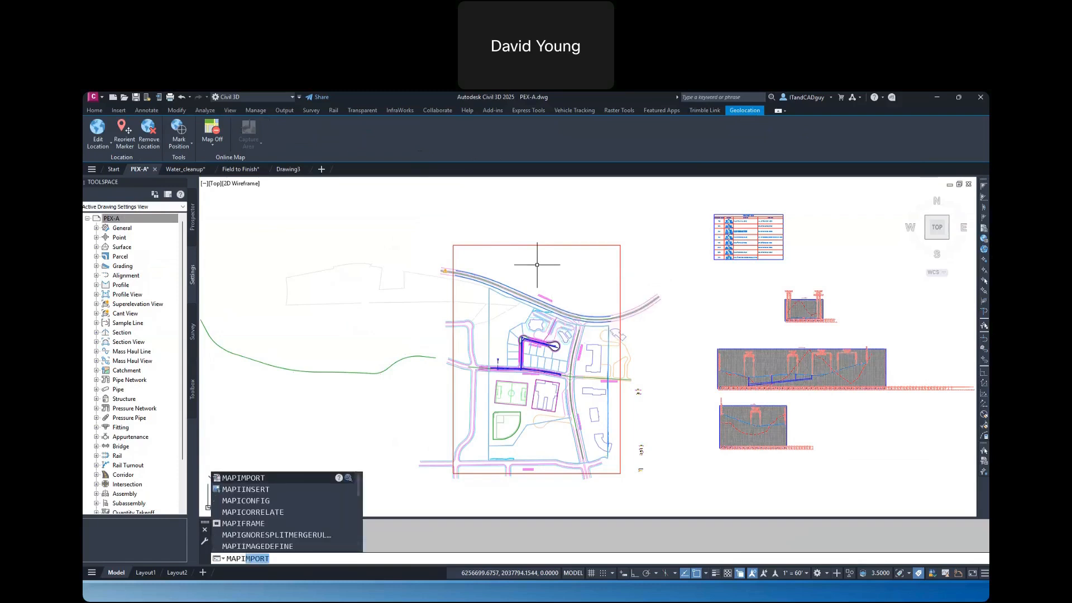
{"action": "type", "text": "INSERT"}
{"action": "key", "text": "Return"}
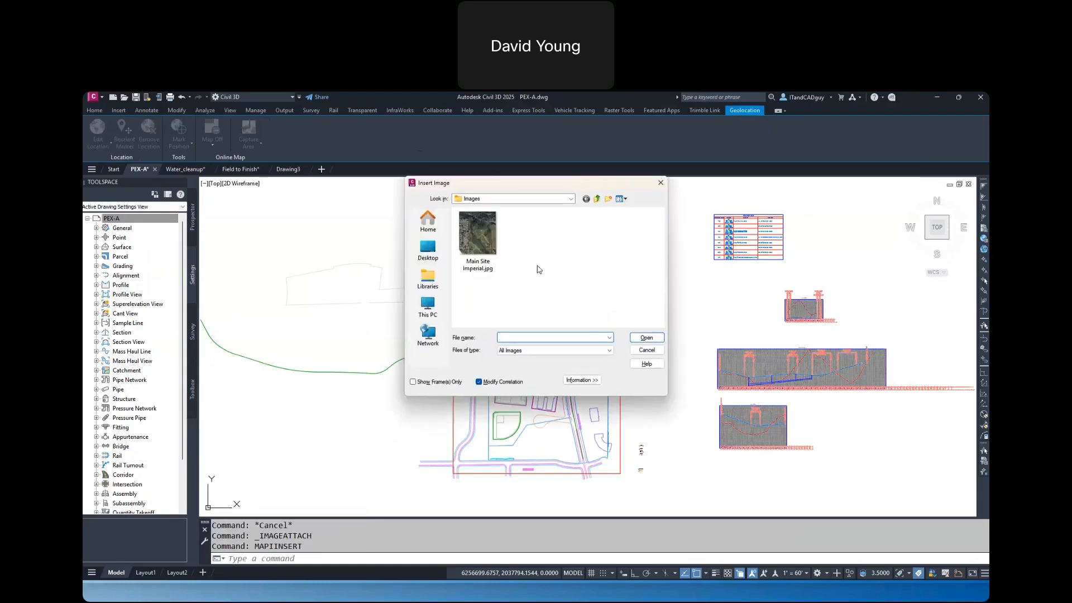
{"action": "left_click", "coordinate": [479, 246]}
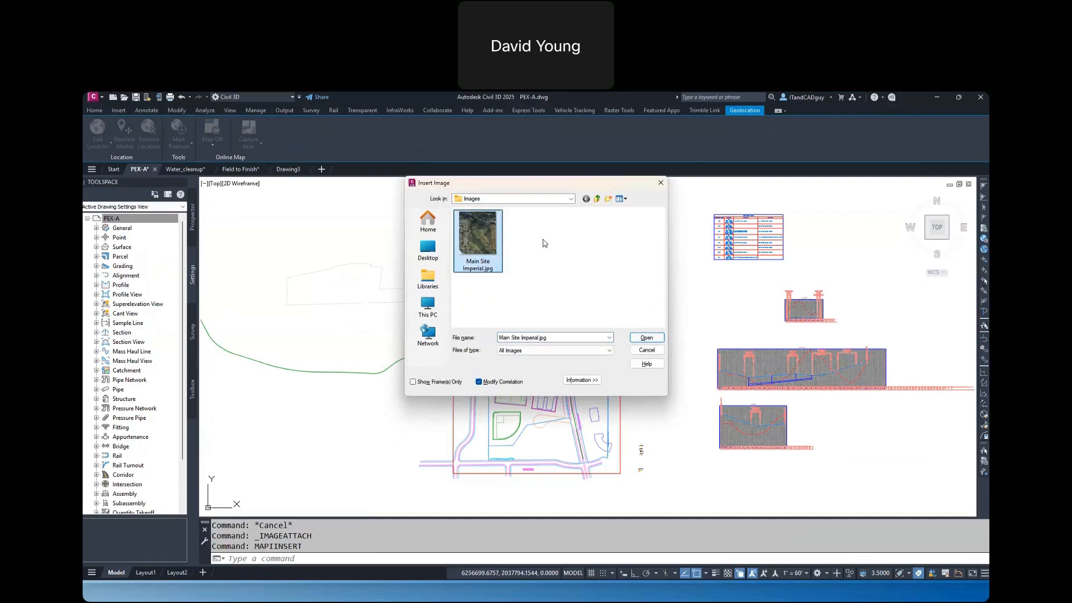
{"action": "left_click", "coordinate": [645, 339]}
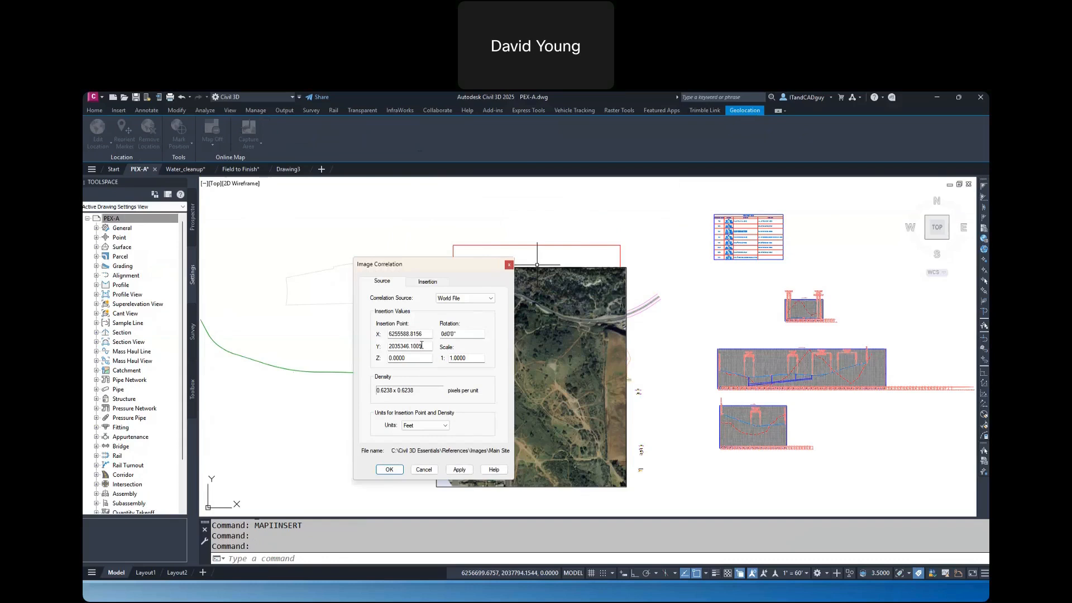
{"action": "left_click", "coordinate": [389, 469]}
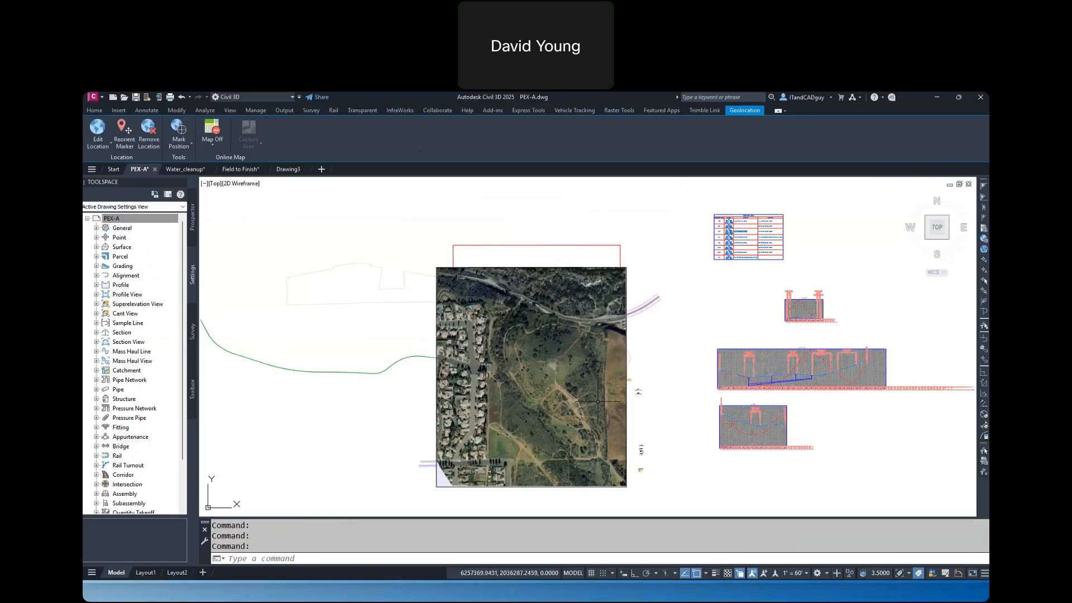
Send the inserted aerial image to the back of the display order, behind the site linework
{"action": "left_click", "coordinate": [626, 363]}
{"action": "right_click", "coordinate": [627, 363]}
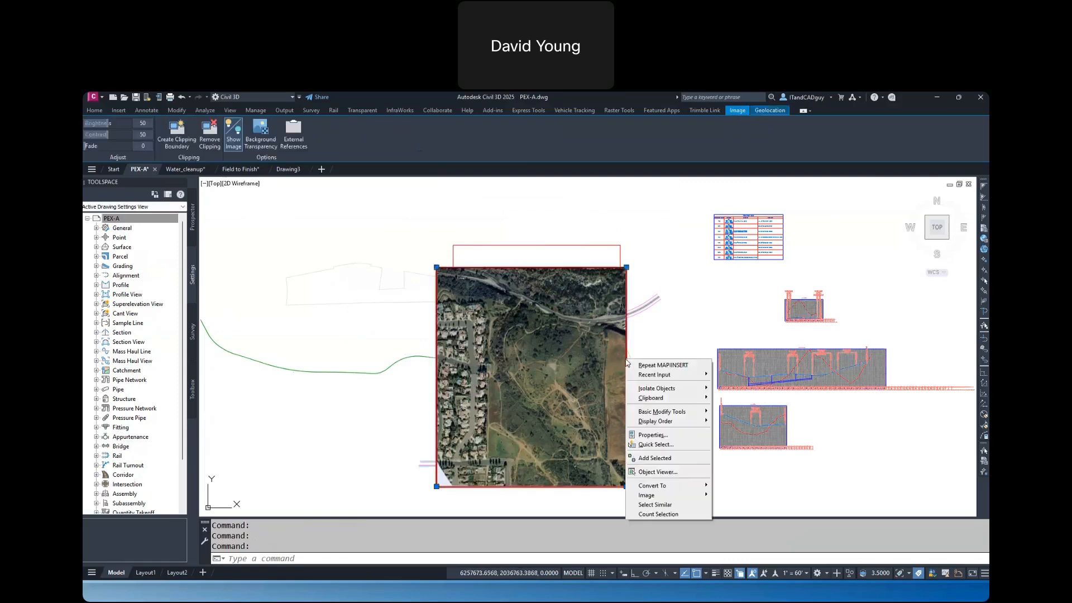
{"action": "mouse_move", "coordinate": [664, 423]}
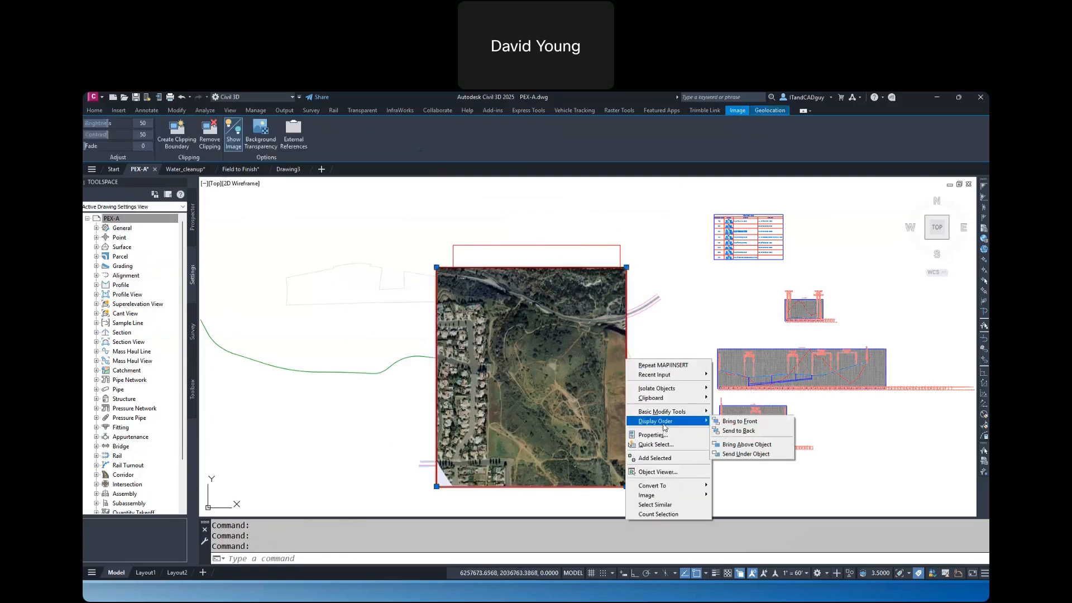
{"action": "left_click", "coordinate": [726, 431]}
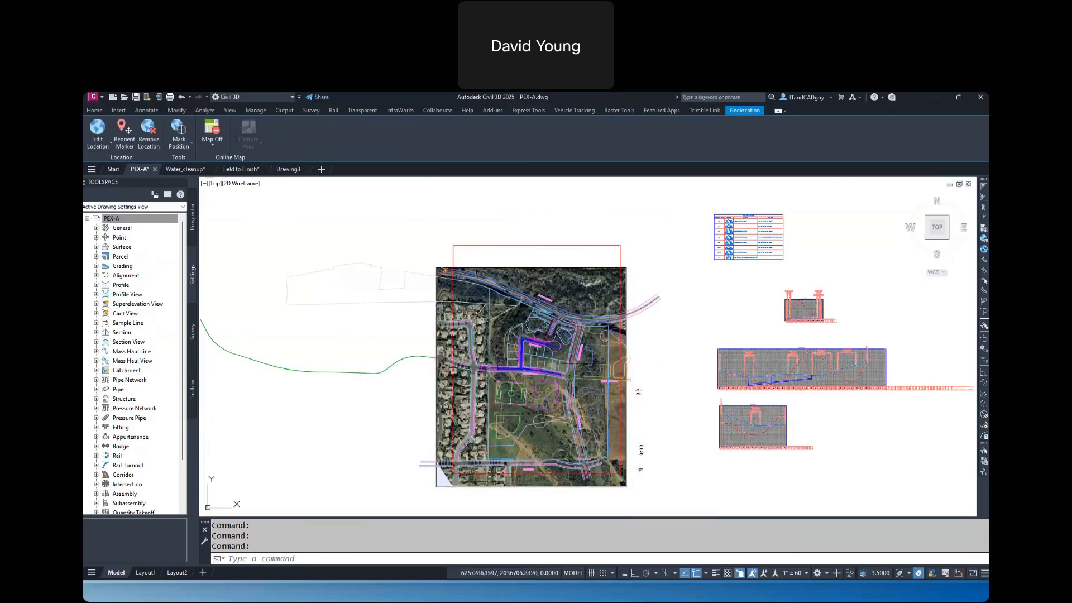
{"action": "scroll", "coordinate": [497, 361], "scroll_direction": "up", "scroll_amount": 6}
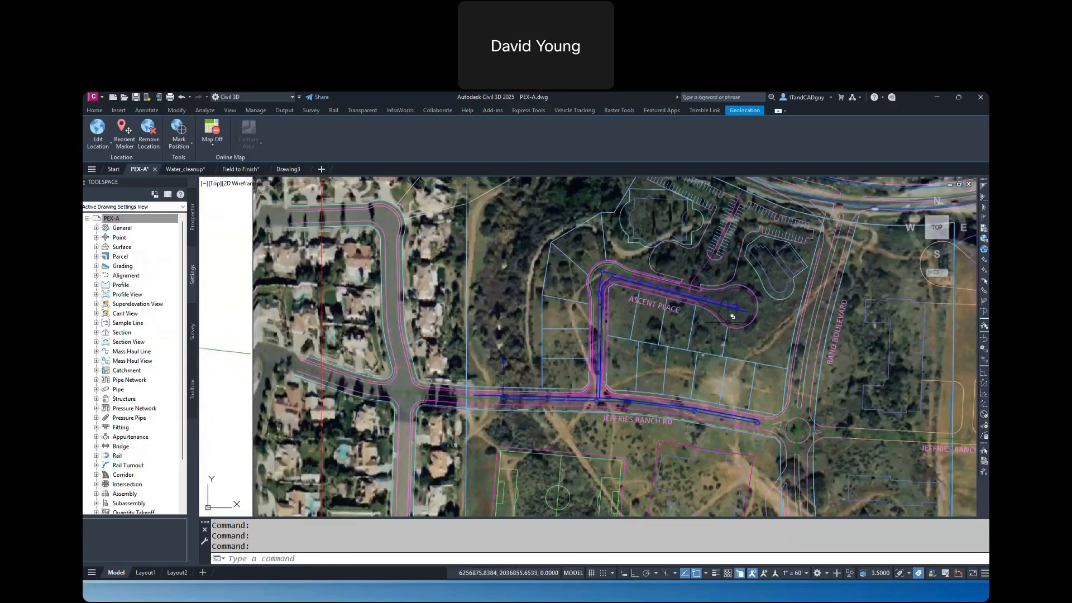
{"action": "mouse_move", "coordinate": [732, 317]}
{"action": "left_click", "coordinate": [734, 560]}
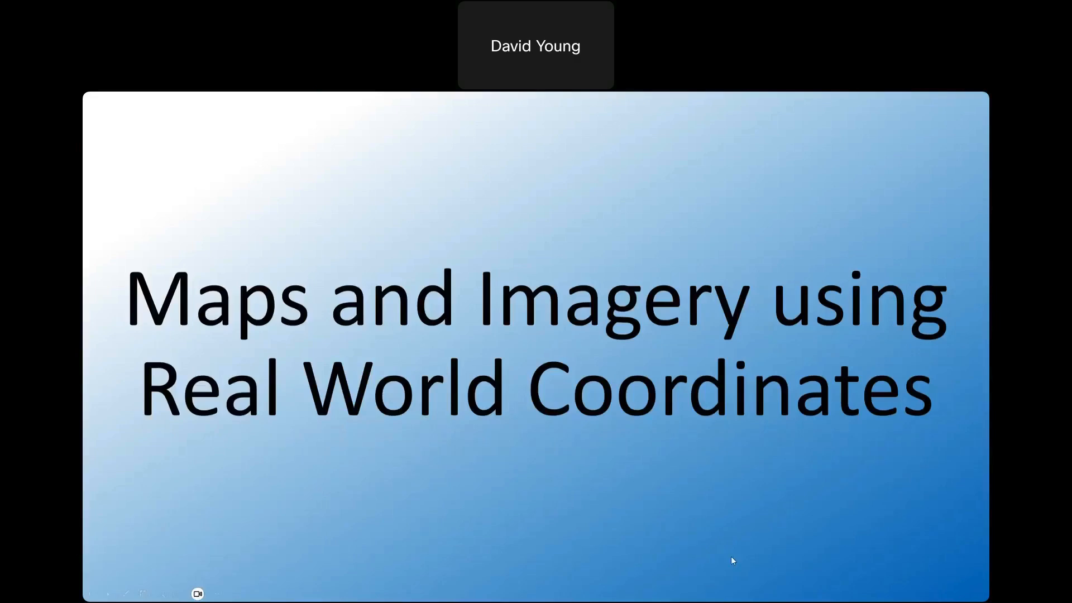
{"action": "left_click", "coordinate": [107, 594]}
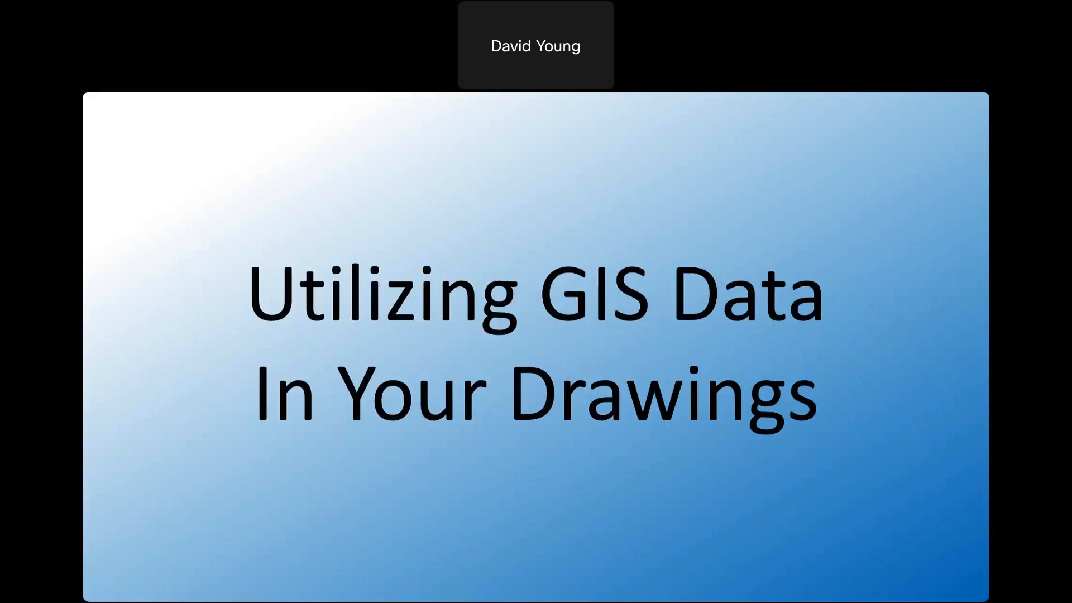
{"action": "key", "text": "alt+Tab"}
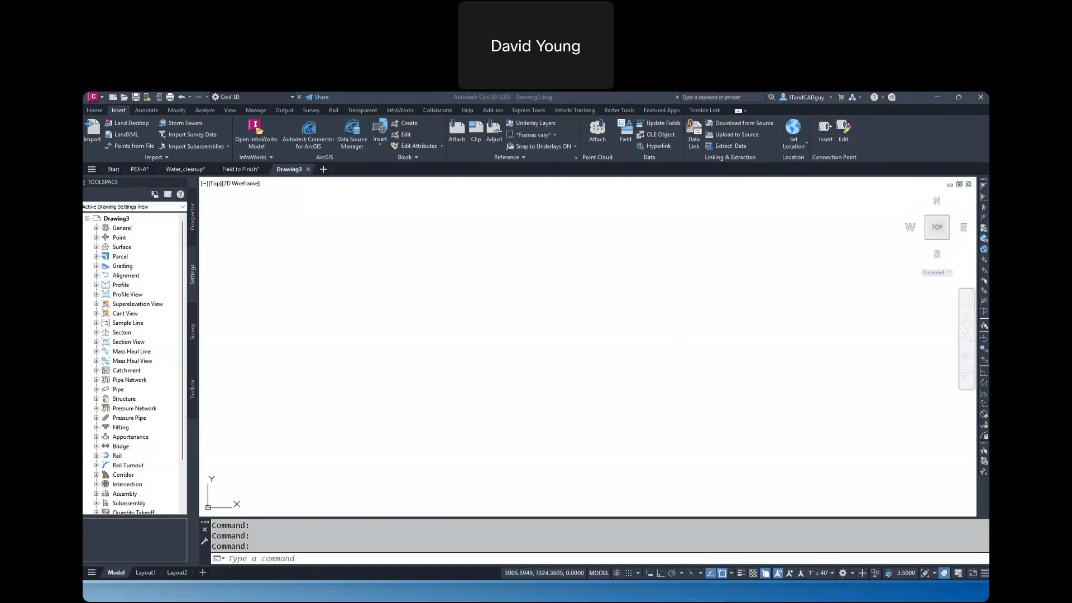
Bring up the Atlanta folder in File Explorer and search it for SHP
{"action": "left_click_drag", "start_coordinate": [988, 159], "coordinate": [414, 198]}
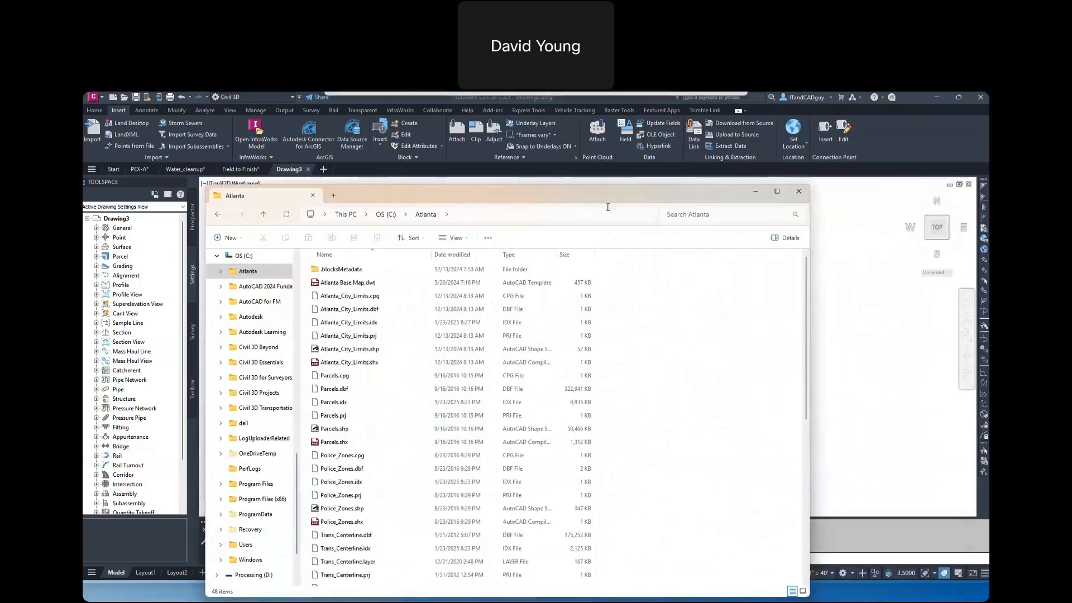
{"action": "left_click", "coordinate": [693, 217]}
{"action": "type", "text": "SHP"}
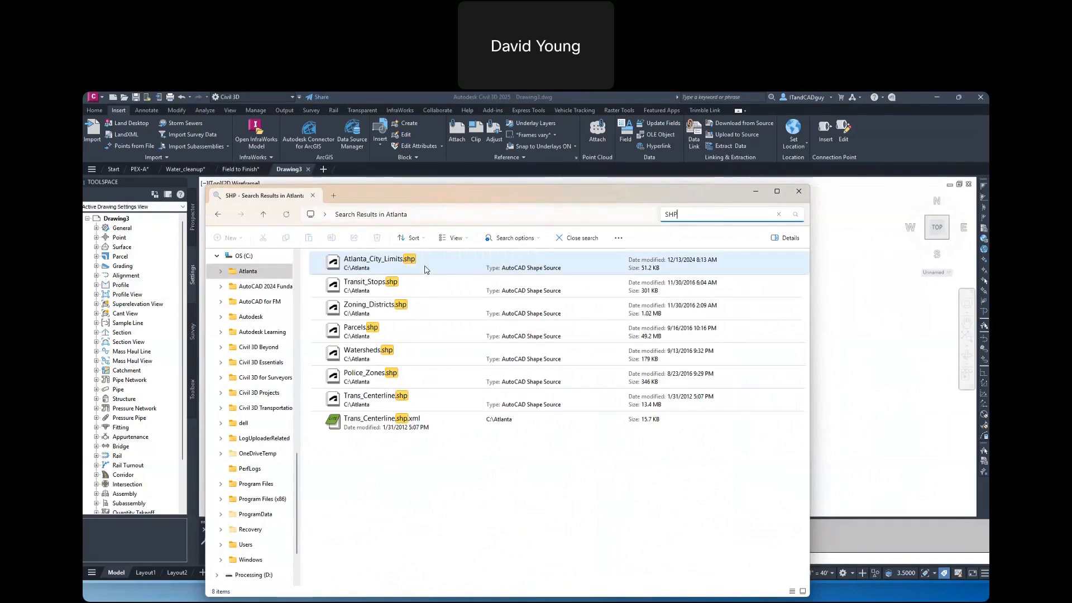
Insert Atlanta_City_Limits.shp, Parcels.shp and Trans_Centerline.shp together from the Atlanta folder into Drawing3, and put the file window away
{"action": "left_click", "coordinate": [426, 269]}
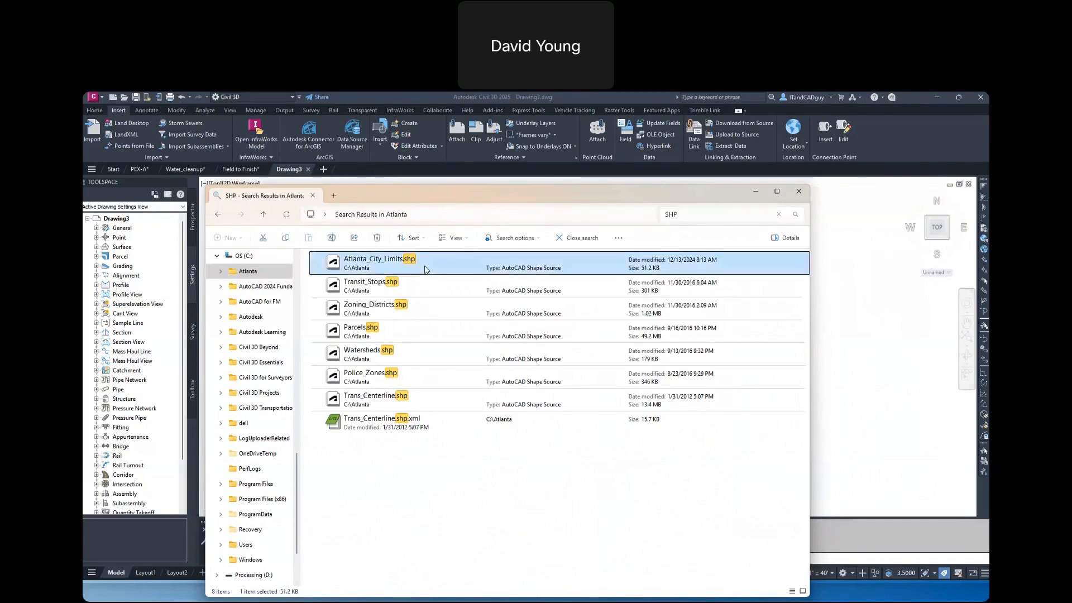
{"action": "left_click", "coordinate": [415, 334], "text": "ctrl"}
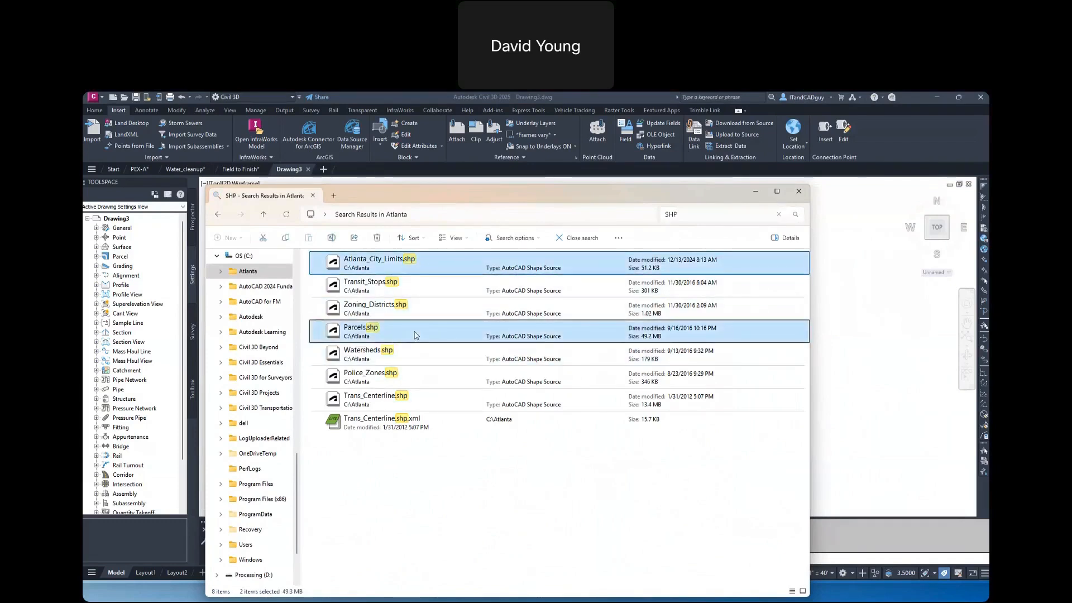
{"action": "left_click", "coordinate": [416, 400], "text": "ctrl"}
{"action": "mouse_move", "coordinate": [432, 201]}
{"action": "left_mouse_down"}
{"action": "mouse_move", "coordinate": [693, 216]}
{"action": "mouse_move", "coordinate": [957, 208]}
{"action": "left_mouse_up"}
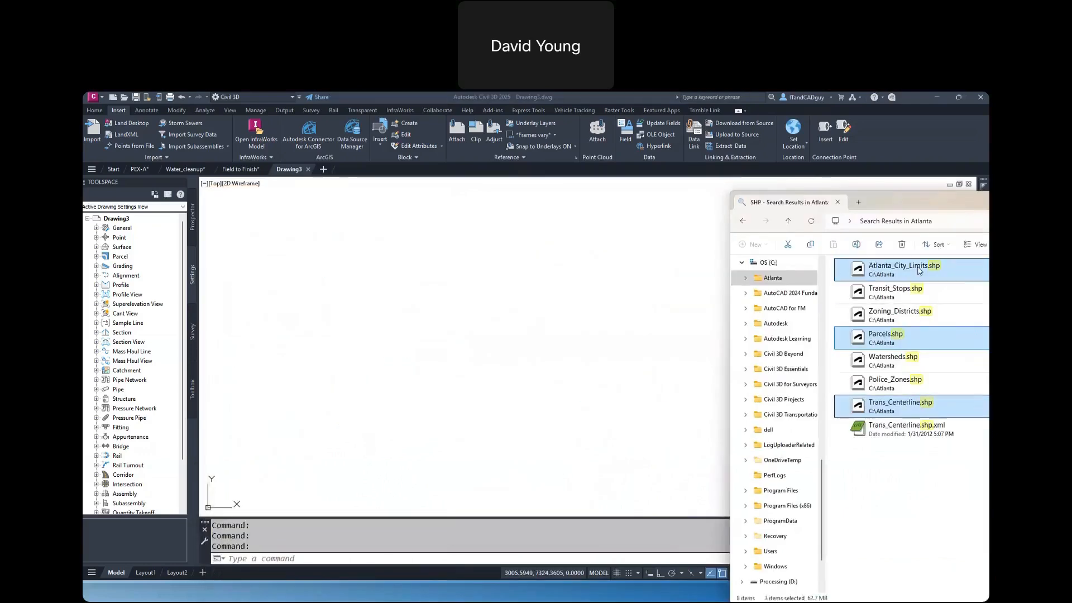
{"action": "left_click_drag", "start_coordinate": [912, 269], "coordinate": [535, 262]}
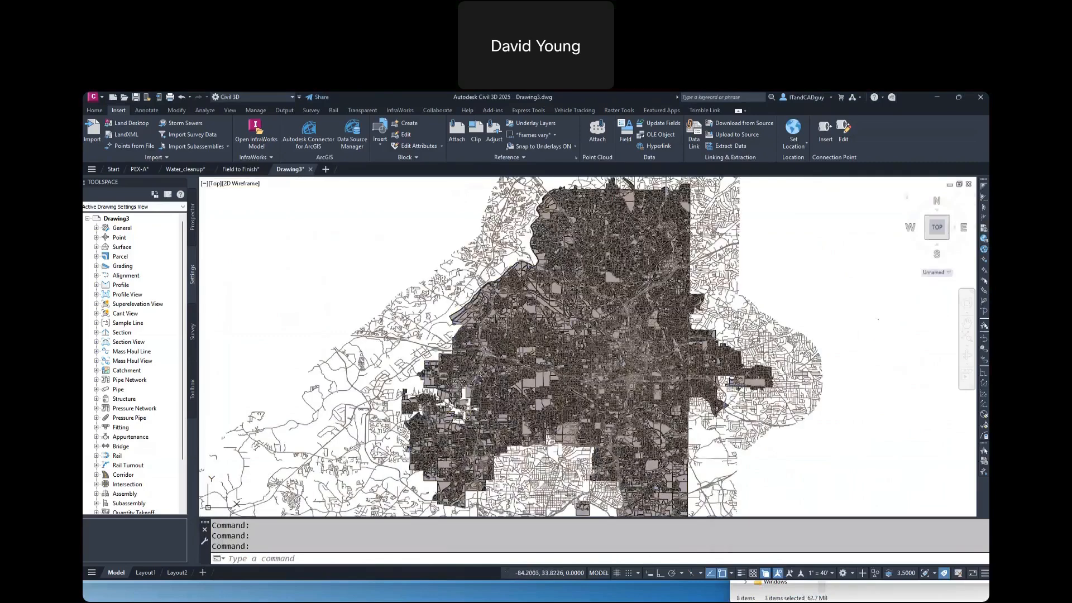
{"action": "left_click", "coordinate": [879, 593]}
{"action": "left_click", "coordinate": [937, 197]}
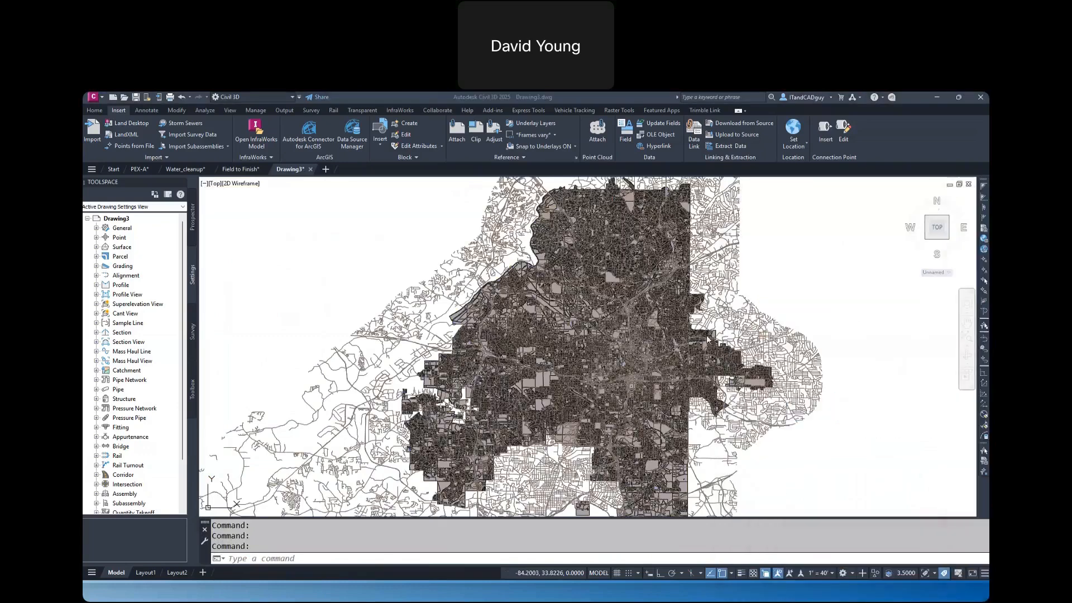
{"action": "left_click", "coordinate": [726, 336]}
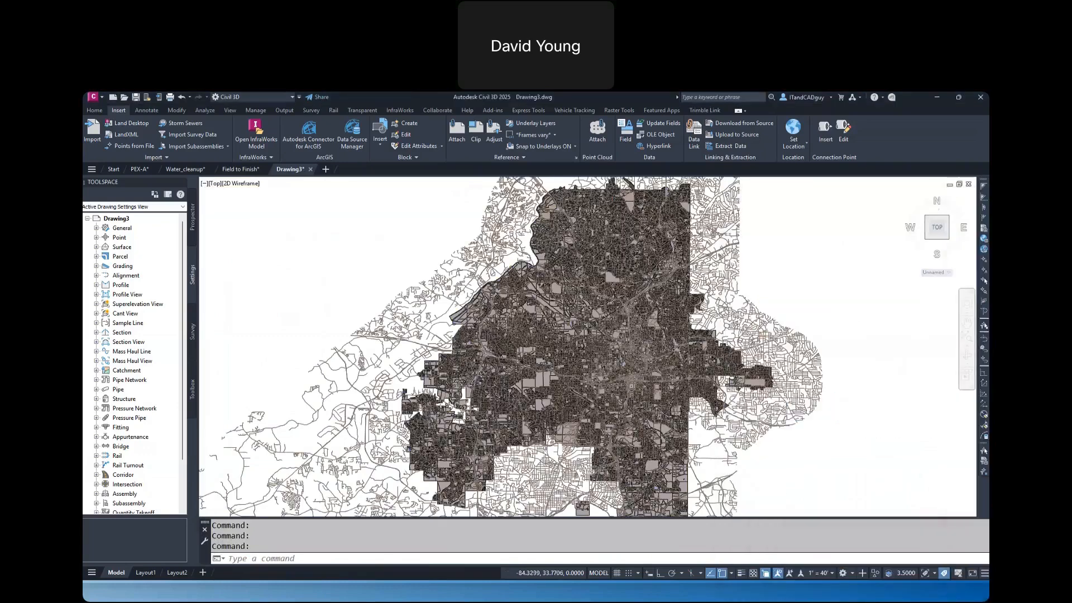
Use LIST to examine the object type of a Trans_Centerline road feature east of the parcels, and close the text window
{"action": "scroll", "coordinate": [724, 336], "scroll_direction": "up", "scroll_amount": 10}
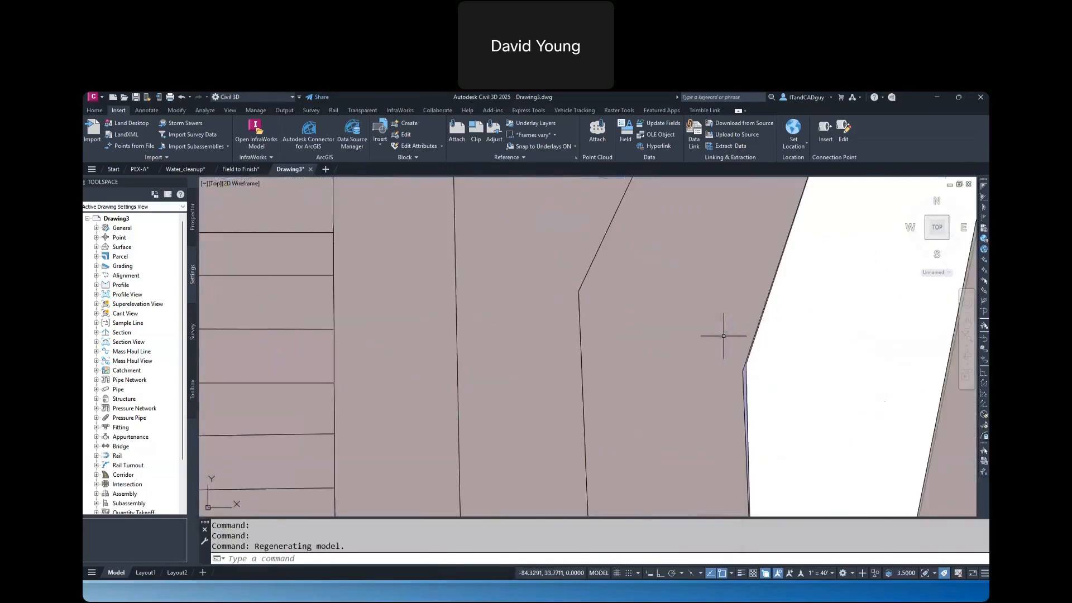
{"action": "scroll", "coordinate": [723, 335], "scroll_direction": "down", "scroll_amount": 5}
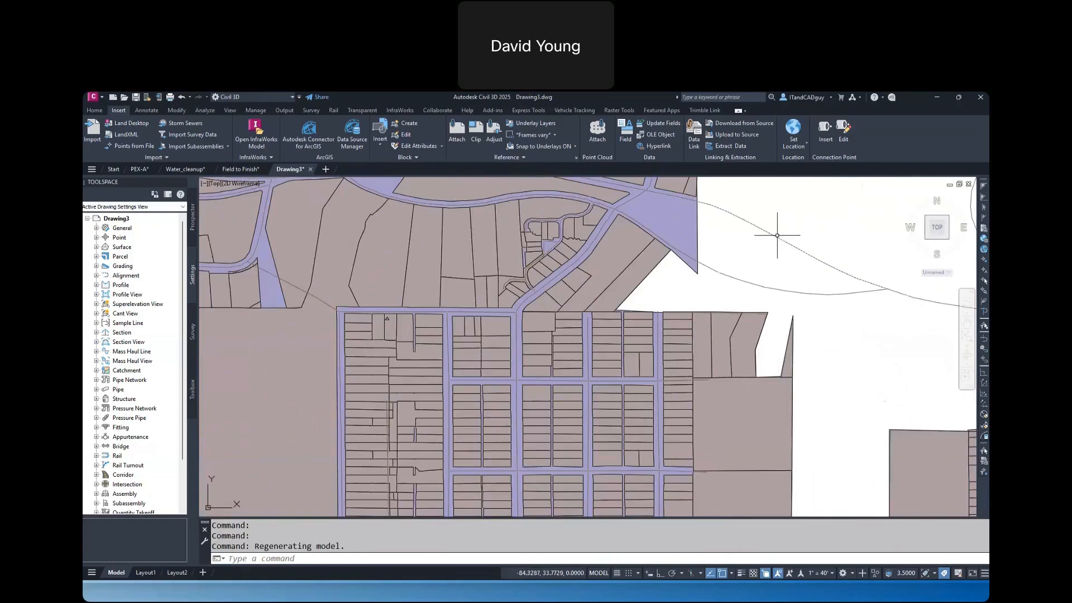
{"action": "mouse_move", "coordinate": [777, 236]}
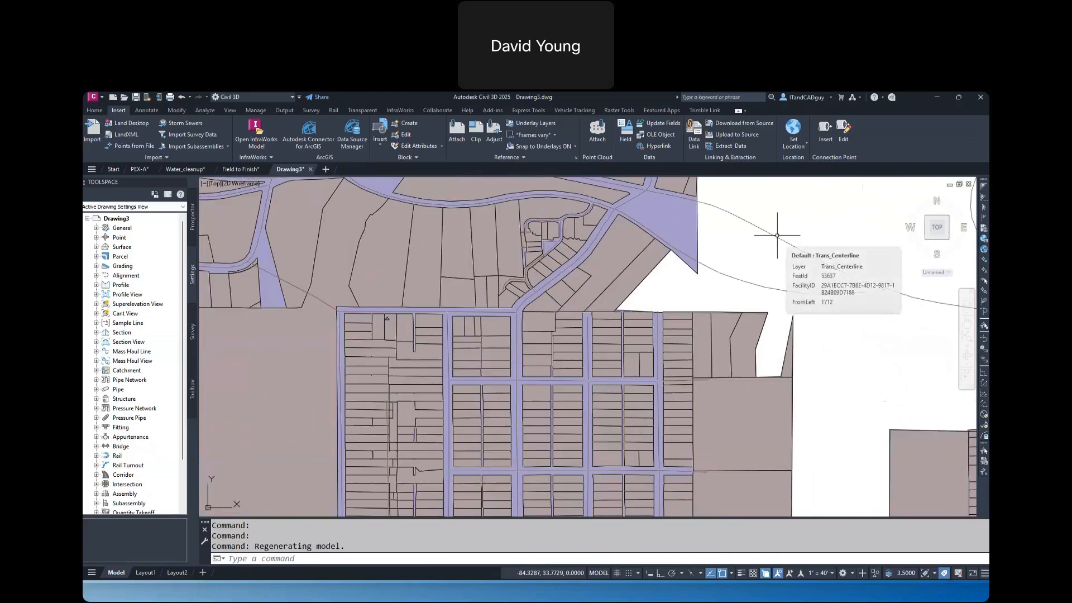
{"action": "middle_click_drag", "start_coordinate": [809, 216], "coordinate": [736, 289]}
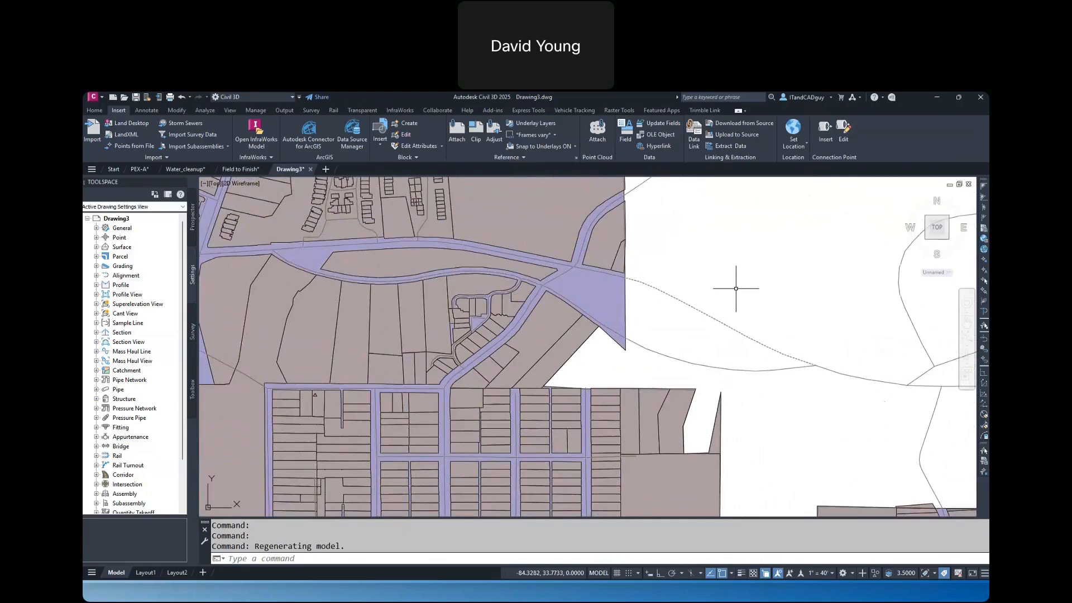
{"action": "type", "text": "LIST"}
{"action": "key", "text": "Return"}
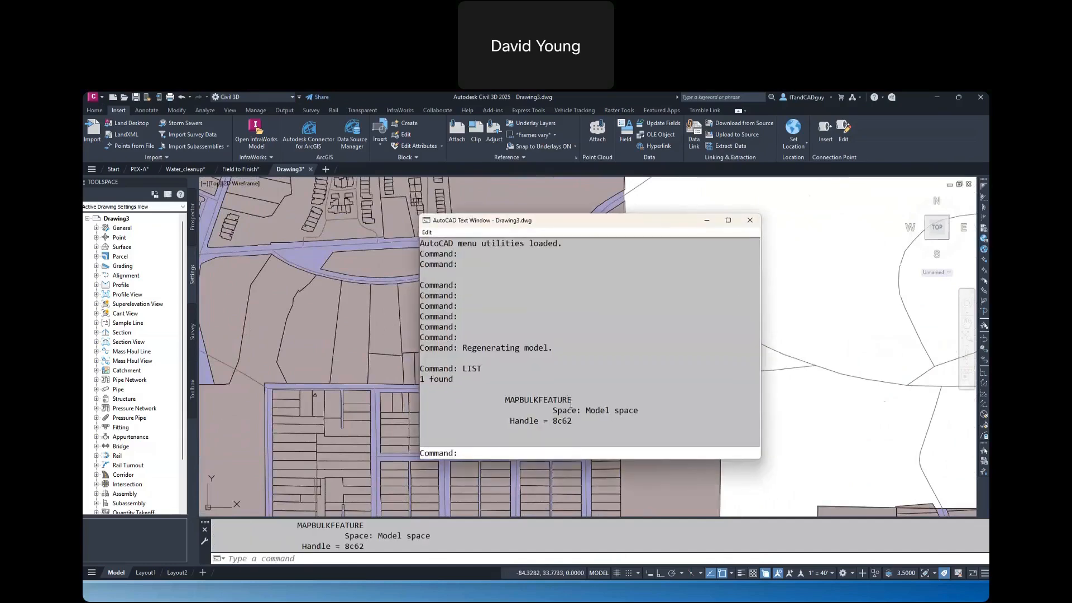
{"action": "left_click_drag", "start_coordinate": [571, 400], "coordinate": [505, 401]}
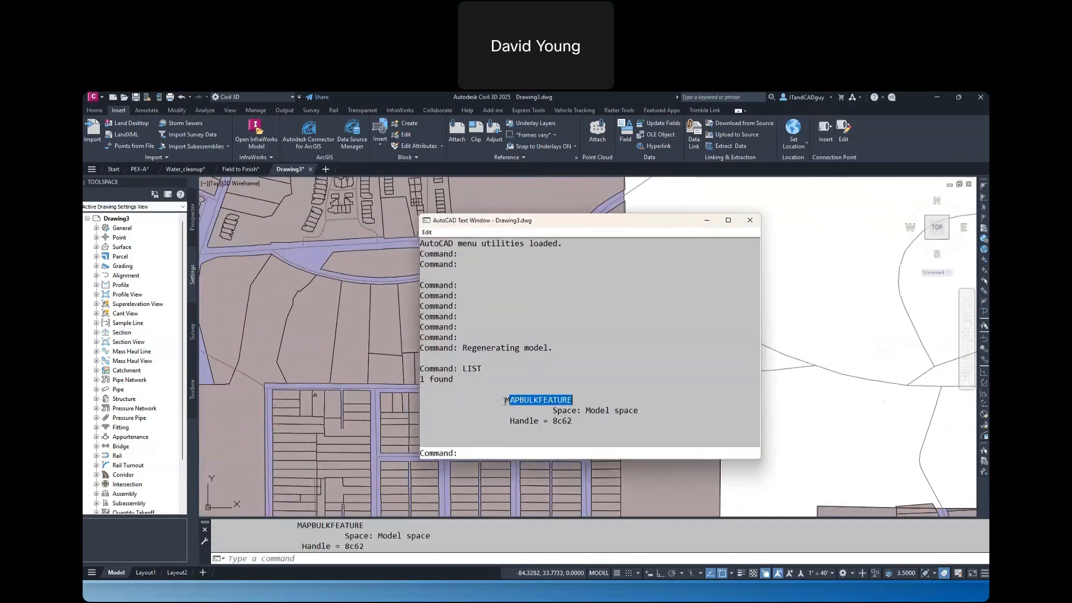
{"action": "left_click", "coordinate": [748, 222]}
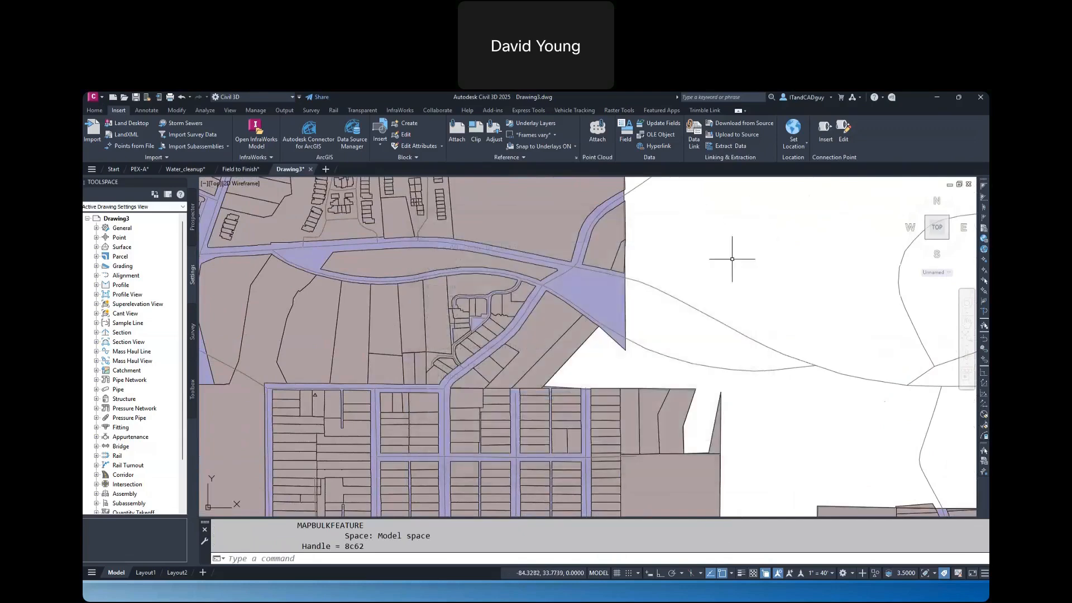
{"action": "left_click", "coordinate": [700, 308]}
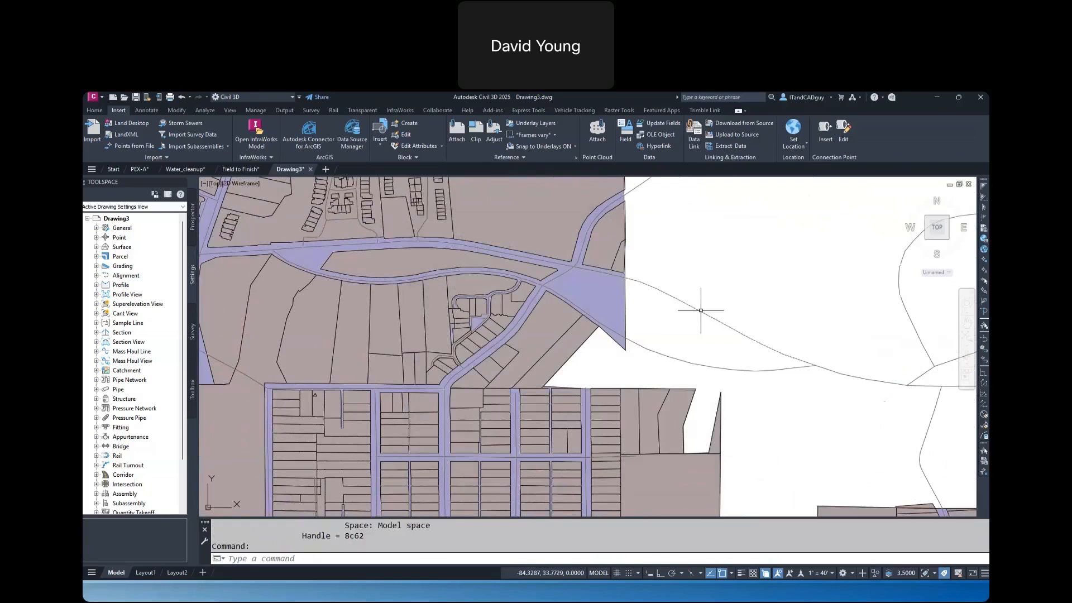
Examine the feature properties of the Trans_Centerline road east of the parcels, including its FullName attribute, and clear the selection
{"action": "right_click", "coordinate": [709, 299]}
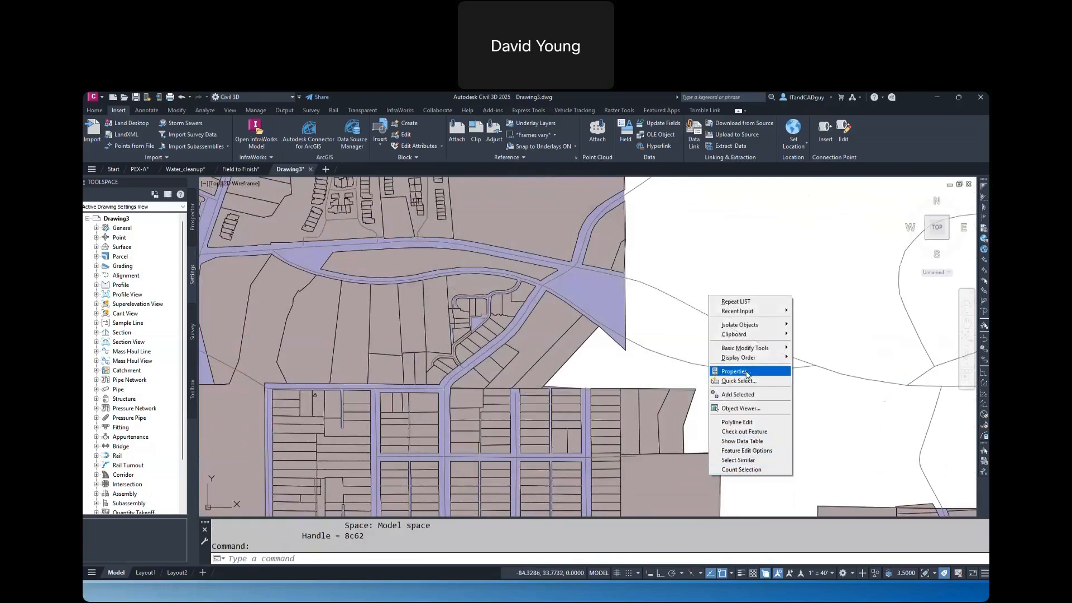
{"action": "left_click", "coordinate": [734, 372]}
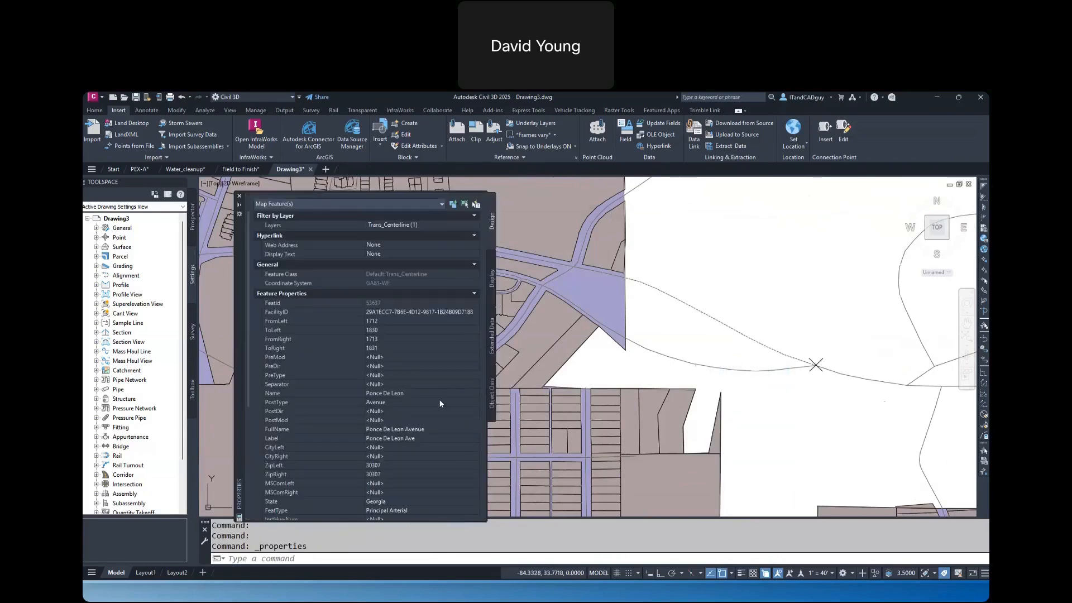
{"action": "left_click", "coordinate": [438, 429]}
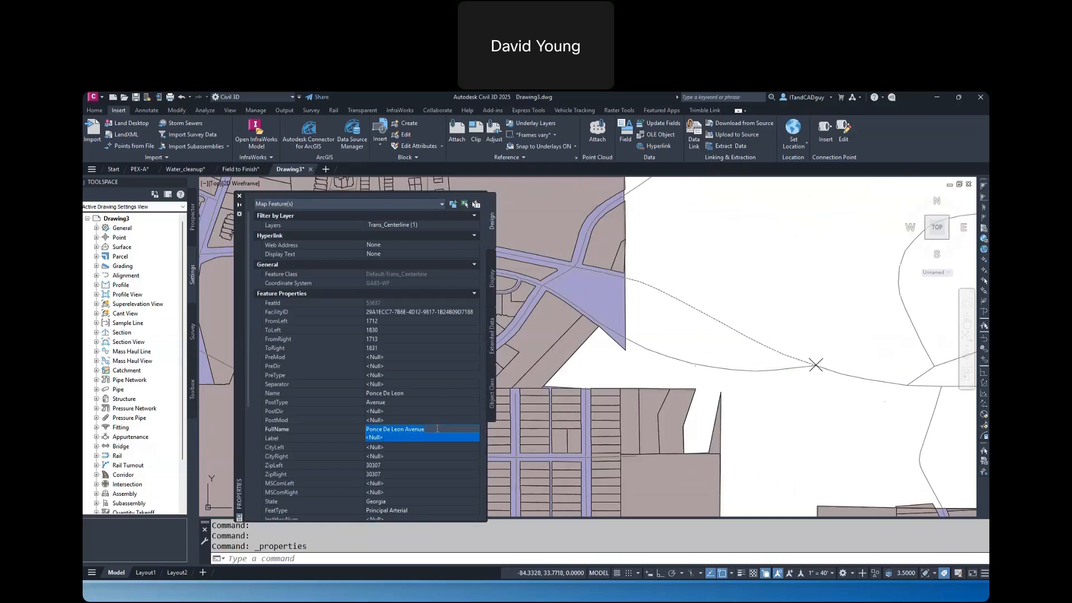
{"action": "key", "text": "Escape"}
{"action": "key", "text": "Escape"}
{"action": "key", "text": "Escape"}
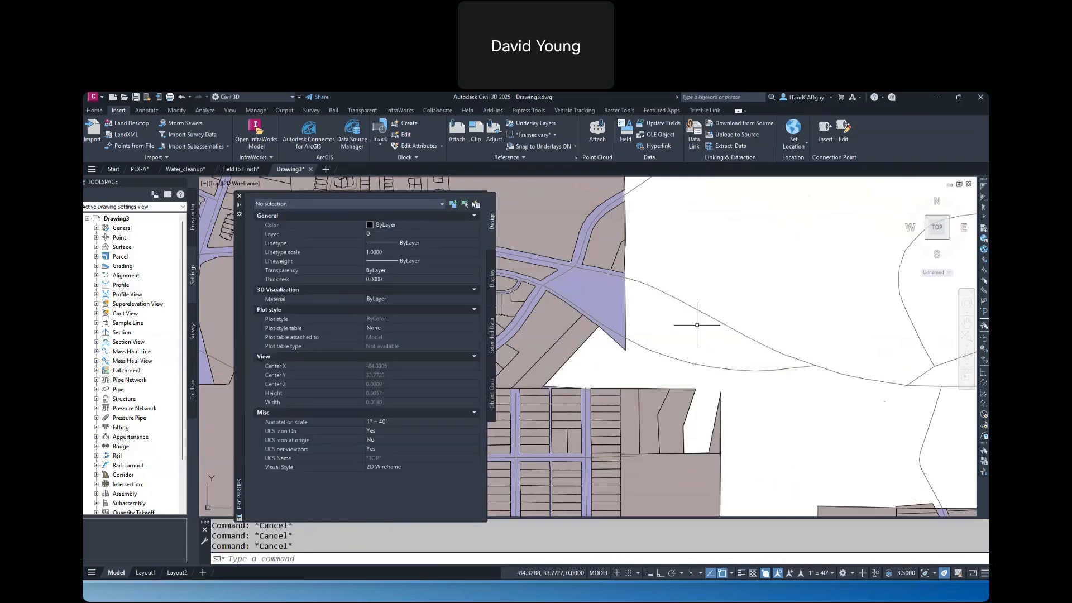
Try to select the overlapping map features at the parcel edge south of that road, and put the Properties palette away
{"action": "left_click", "coordinate": [707, 468]}
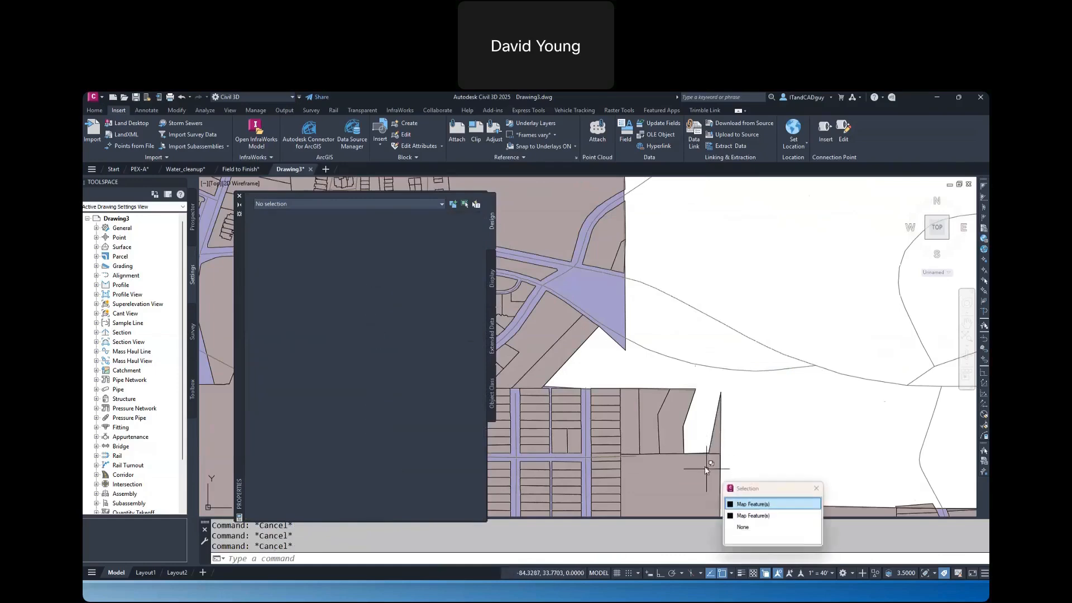
{"action": "left_click", "coordinate": [744, 514]}
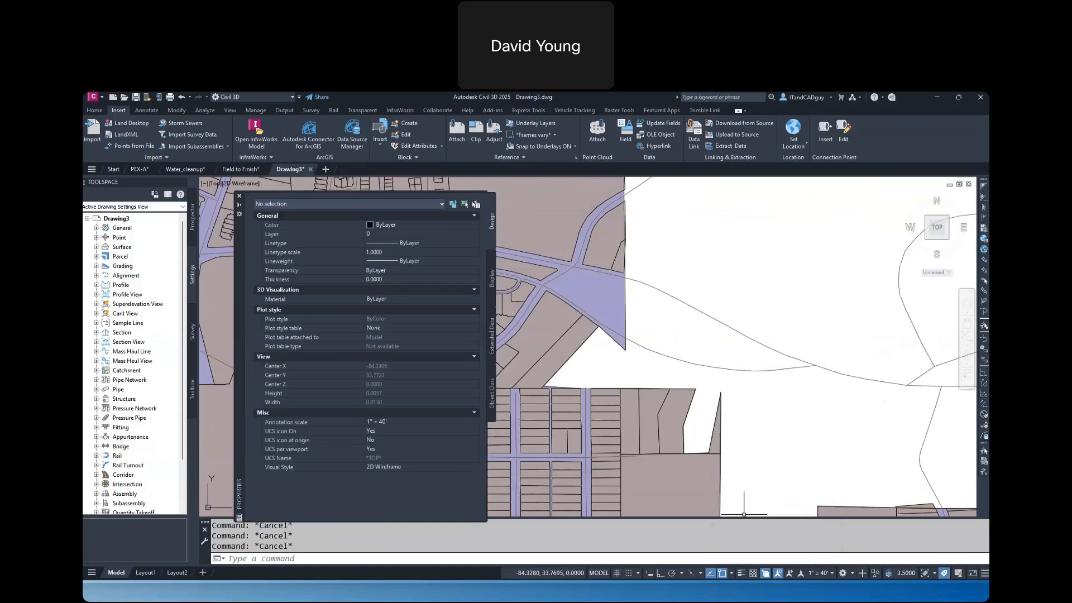
{"action": "left_click", "coordinate": [720, 462]}
{"action": "left_click", "coordinate": [756, 499]}
{"action": "left_click", "coordinate": [720, 468]}
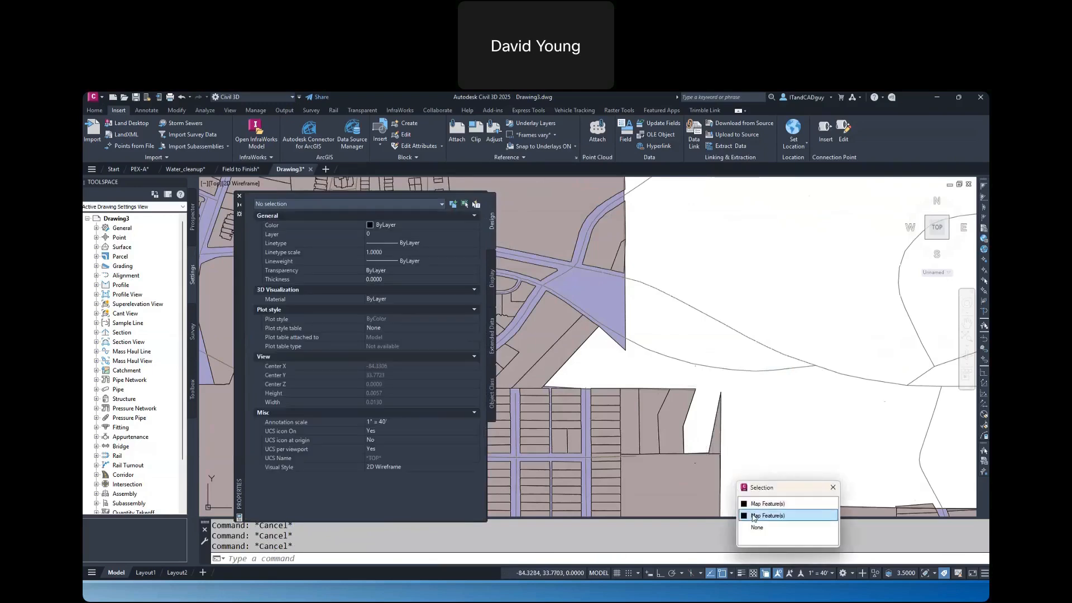
{"action": "left_click", "coordinate": [752, 513]}
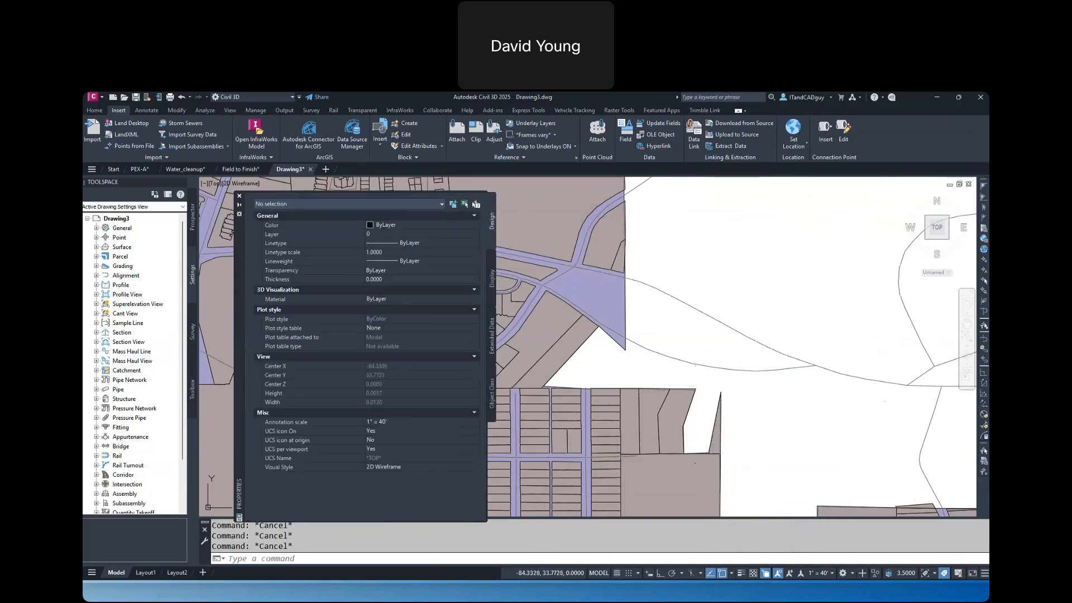
{"action": "left_click", "coordinate": [240, 196]}
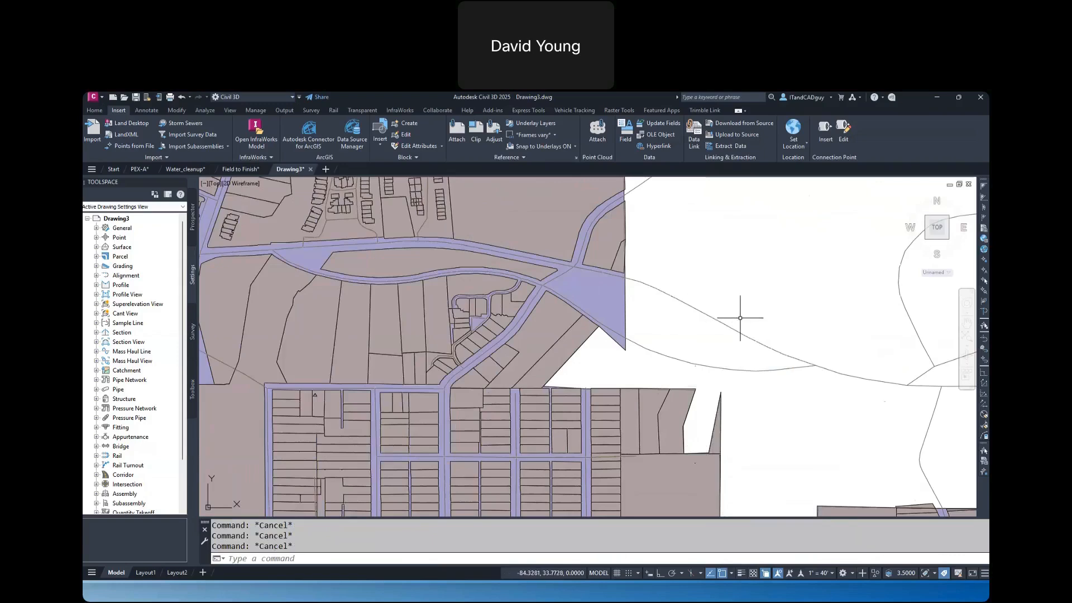
Turn on the Map Task Pane with MAPWSPACE set to ON
{"action": "scroll", "coordinate": [742, 317], "scroll_direction": "down", "scroll_amount": 5}
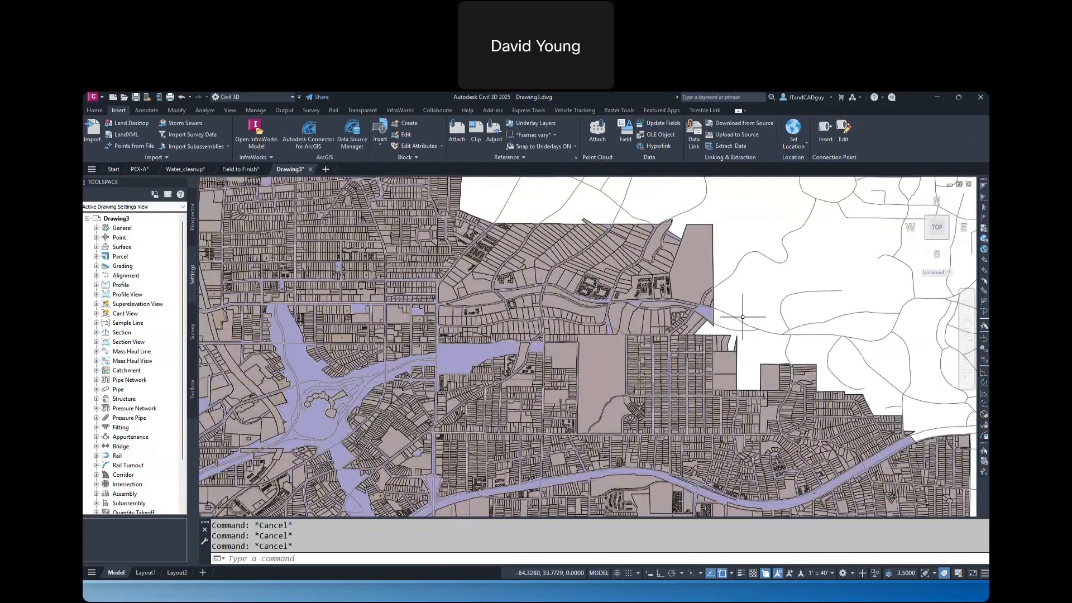
{"action": "type", "text": "MAPWSPACE"}
{"action": "key", "text": "Return"}
{"action": "type", "text": "ON"}
{"action": "key", "text": "Return"}
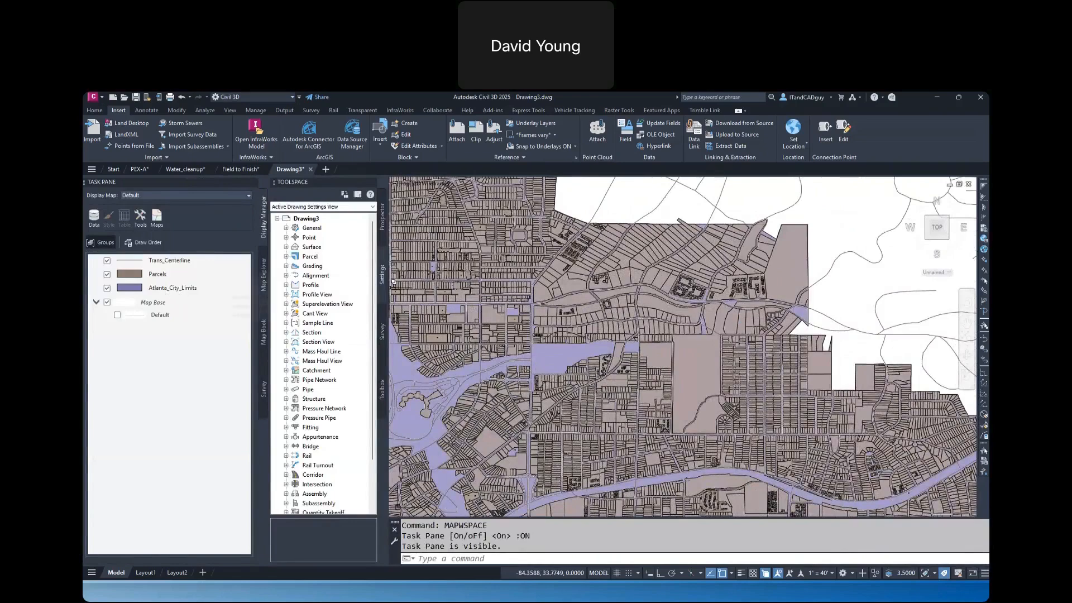
Hide the Parcels and Trans_Centerline layers so only Atlanta_City_Limits is displayed, framing the eastern arm of the city boundary
{"action": "left_click", "coordinate": [108, 274]}
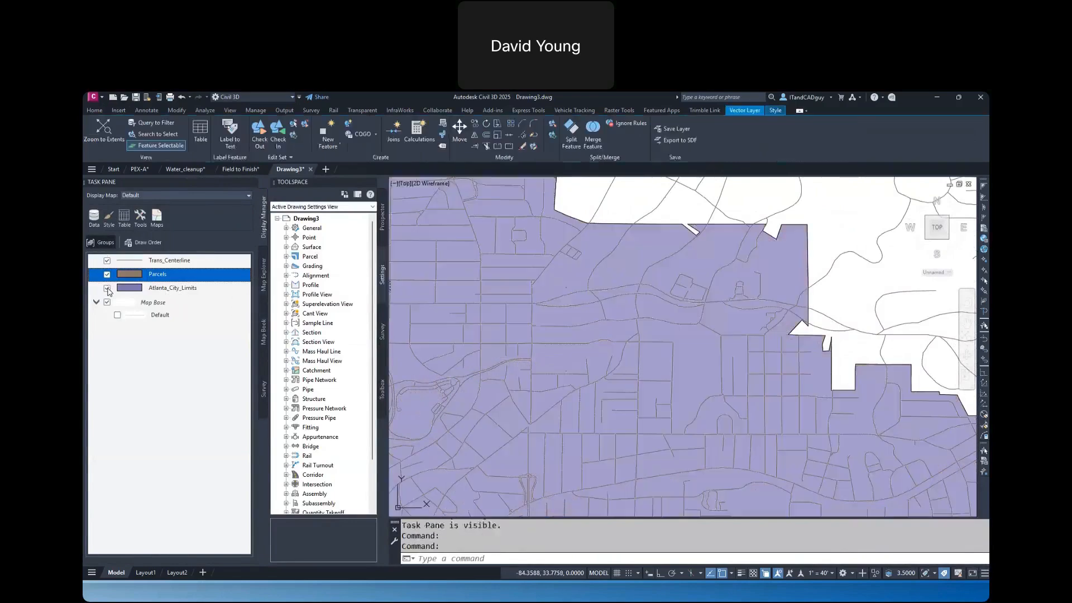
{"action": "left_click", "coordinate": [107, 288]}
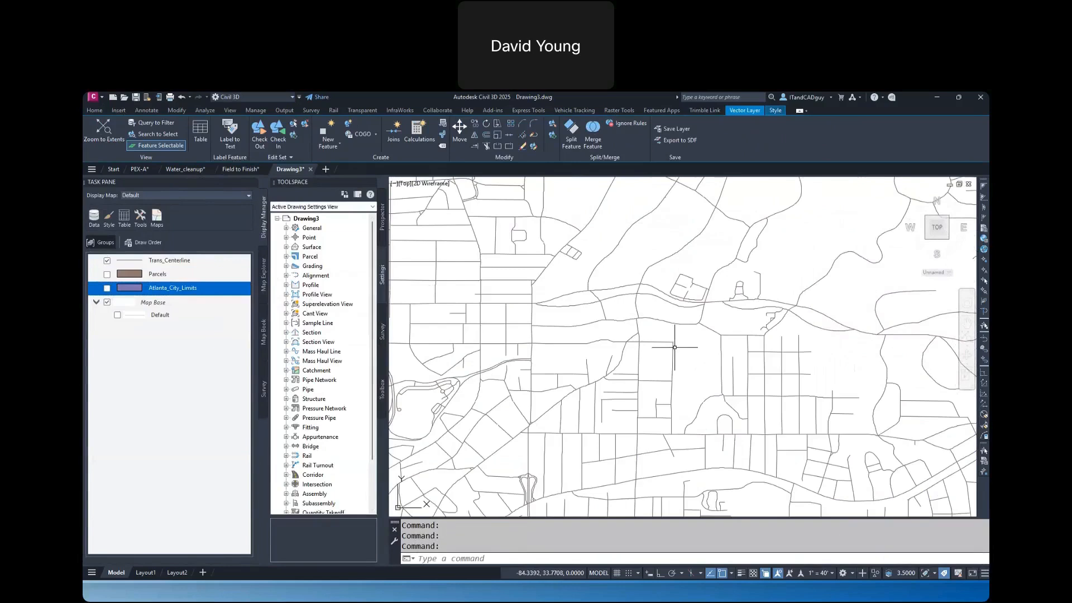
{"action": "left_click", "coordinate": [107, 260]}
{"action": "left_click", "coordinate": [110, 290]}
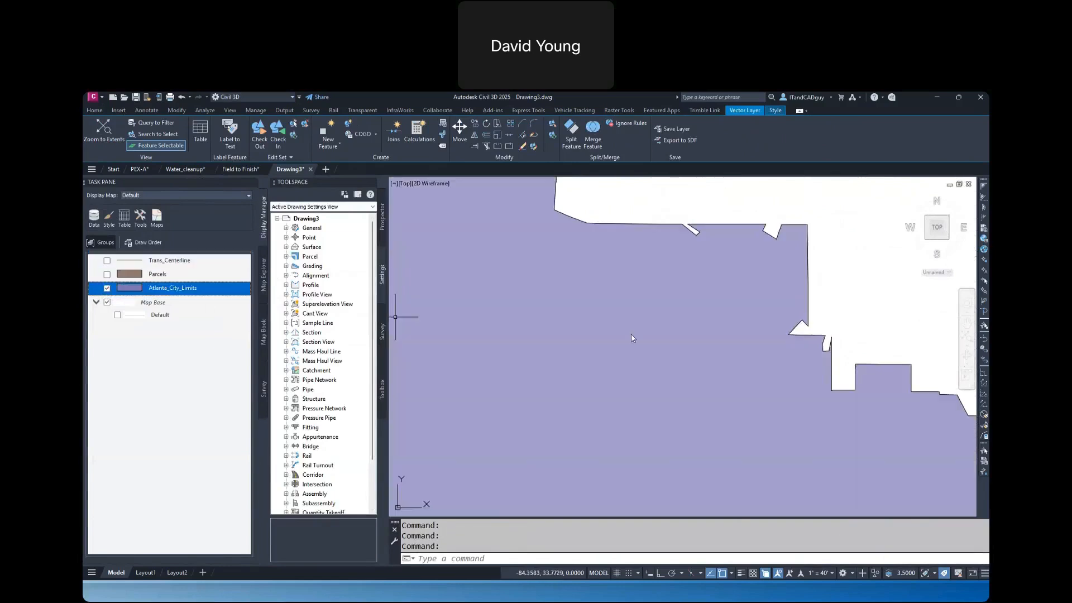
{"action": "scroll", "coordinate": [691, 336], "scroll_direction": "down", "scroll_amount": 5}
{"action": "middle_click_drag", "start_coordinate": [751, 367], "coordinate": [698, 335]}
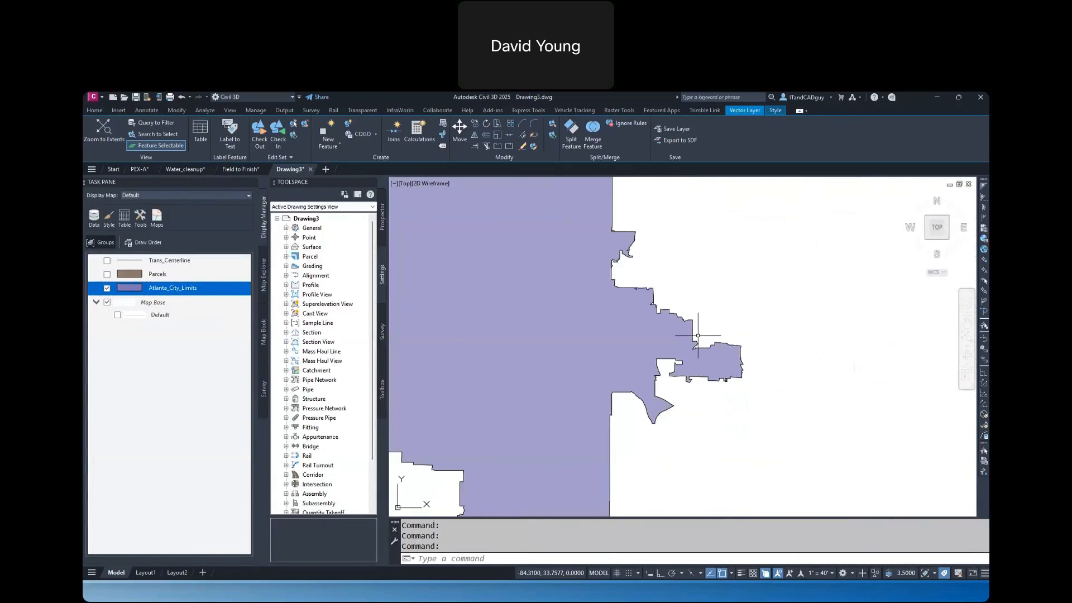
{"action": "scroll", "coordinate": [707, 358], "scroll_direction": "up", "scroll_amount": 5}
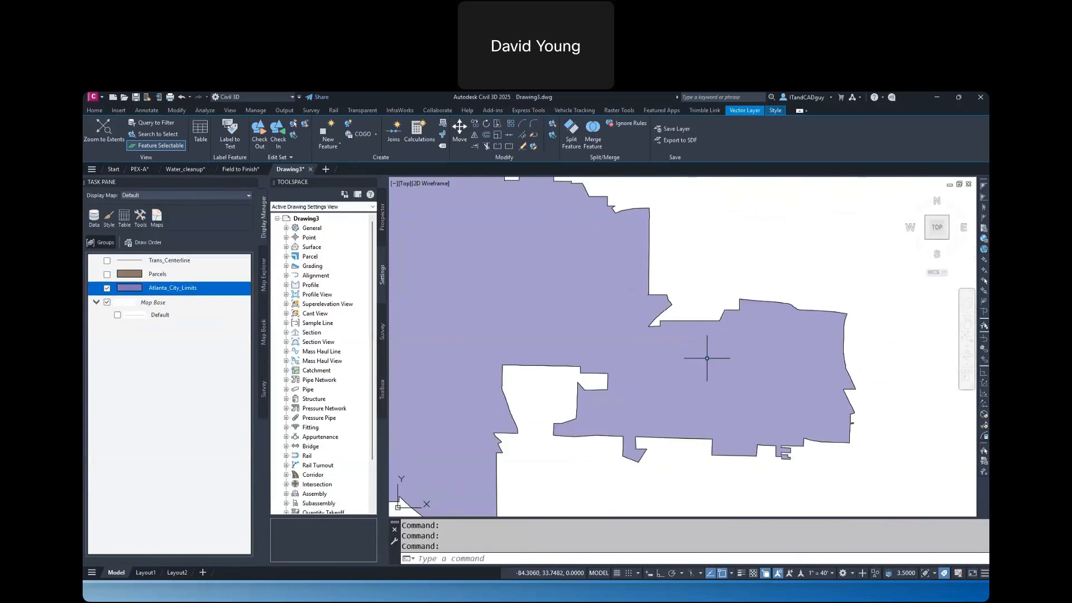
Start MAPIMPORT and choose Parcels.shp, Trans_Centerline.shp and Transit_Stops.shp from the Atlanta folder for import
{"action": "type", "text": "MAP"}
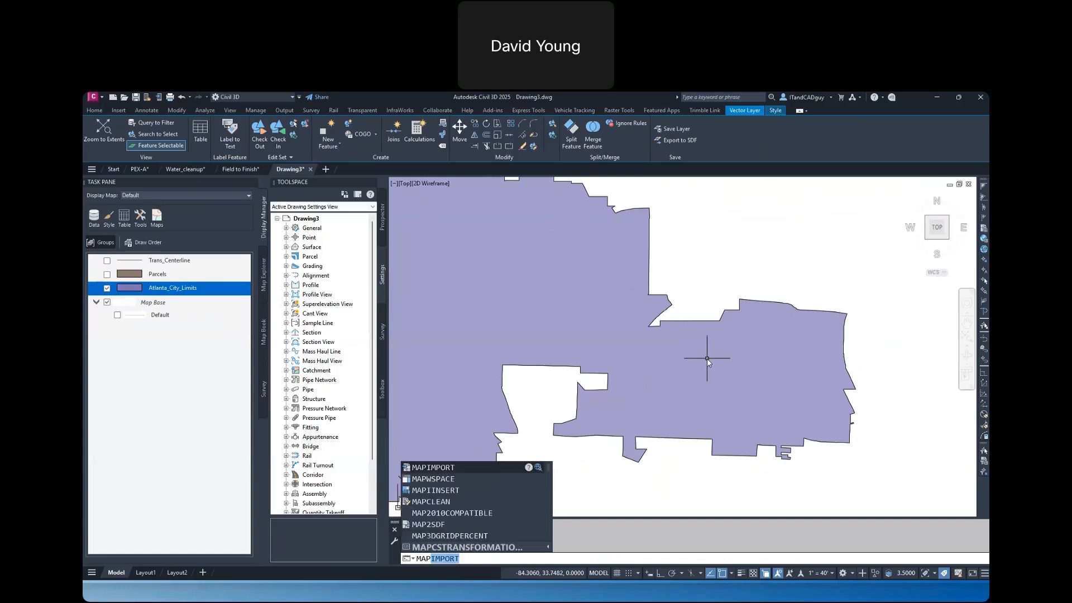
{"action": "key", "text": "Return"}
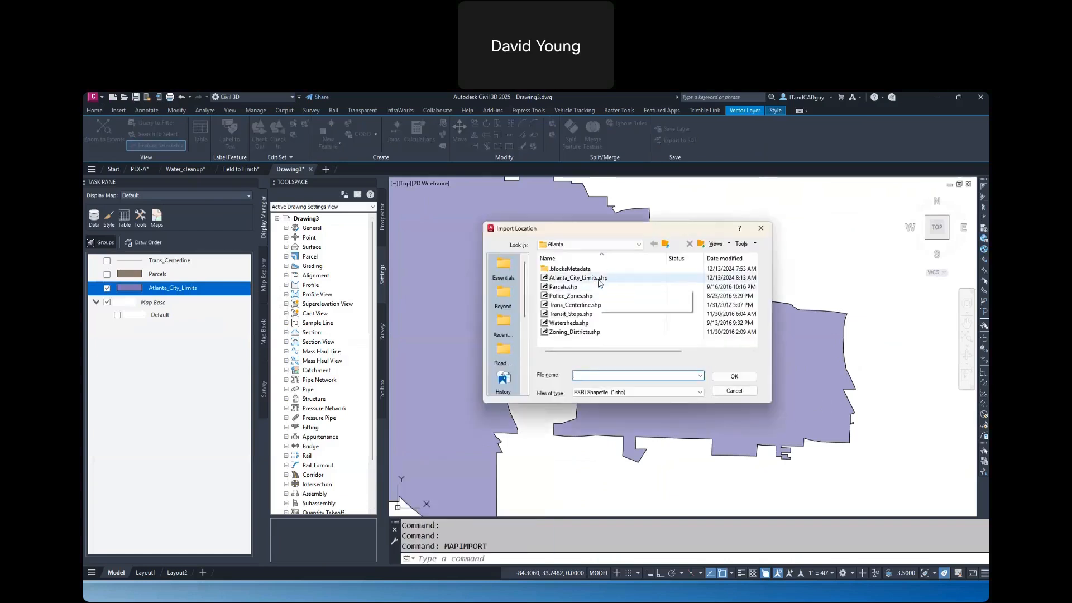
{"action": "left_click", "coordinate": [591, 306]}
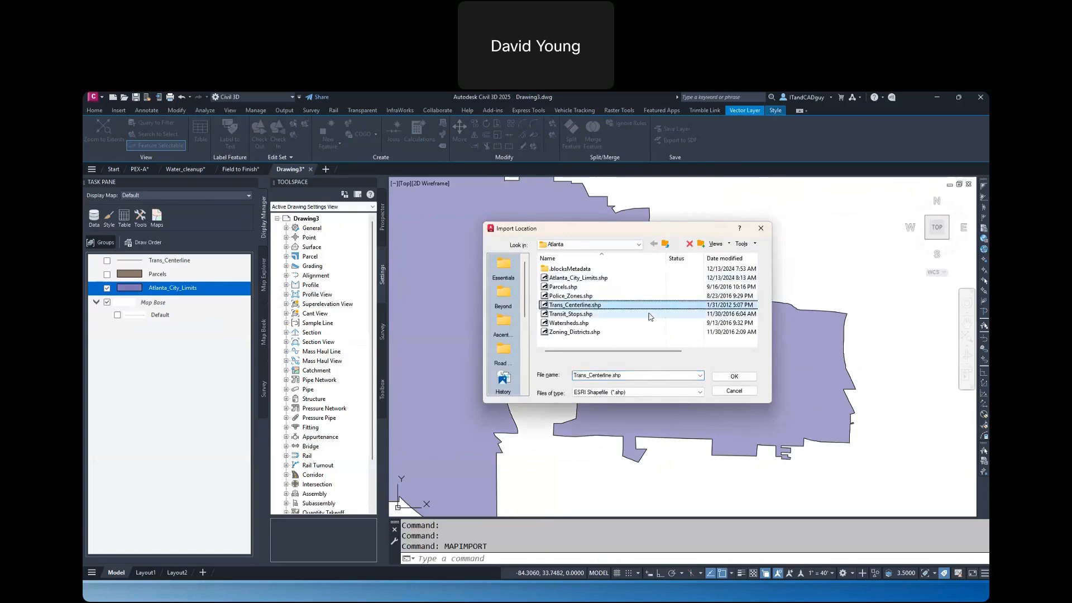
{"action": "left_click", "coordinate": [692, 288], "text": "ctrl"}
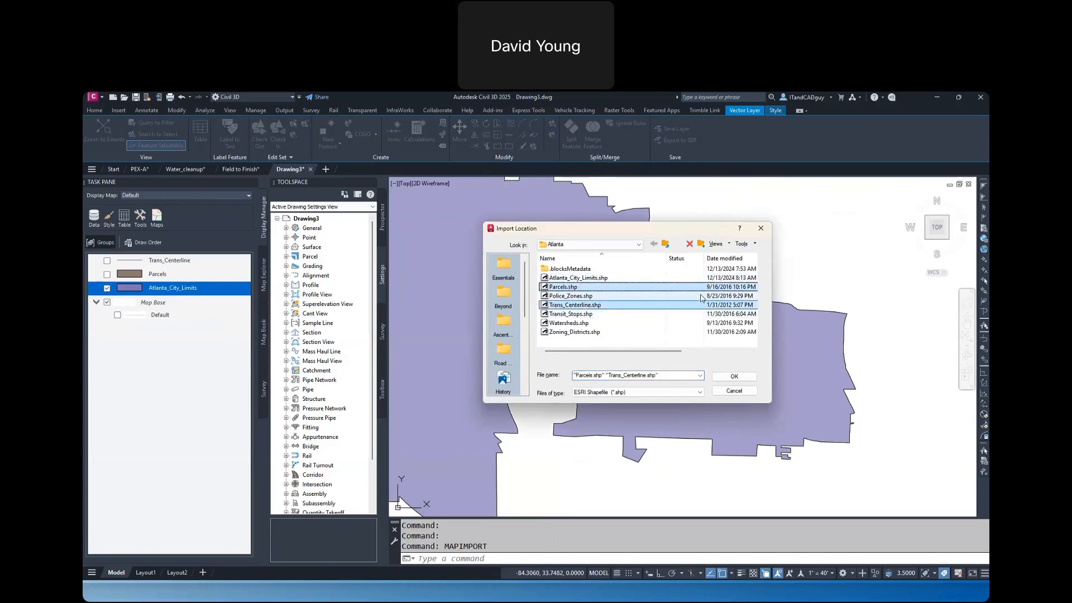
{"action": "left_click", "coordinate": [583, 314], "text": "ctrl"}
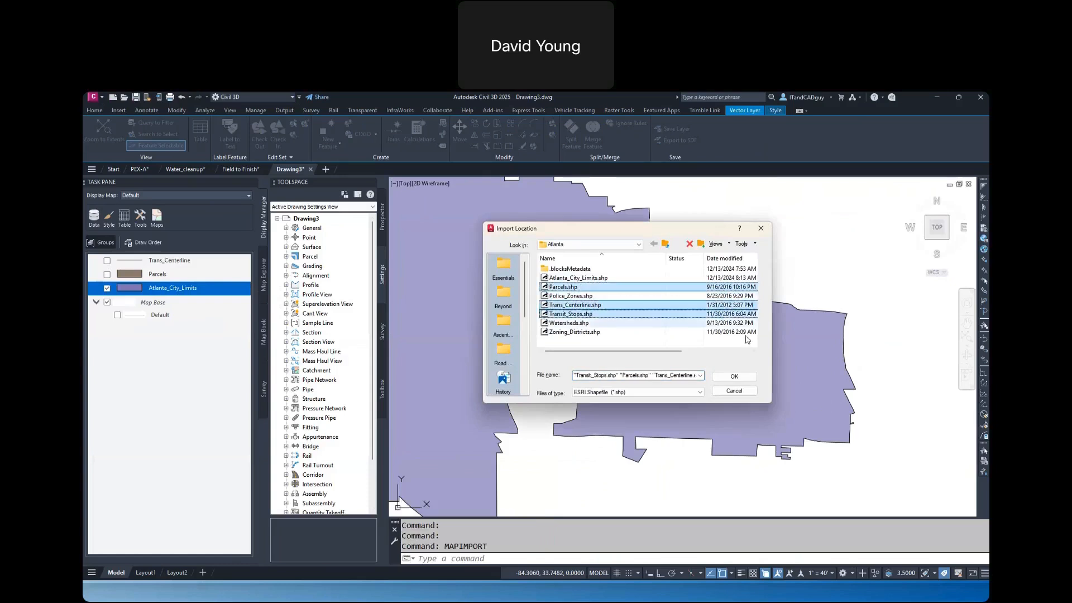
{"action": "left_click", "coordinate": [736, 377]}
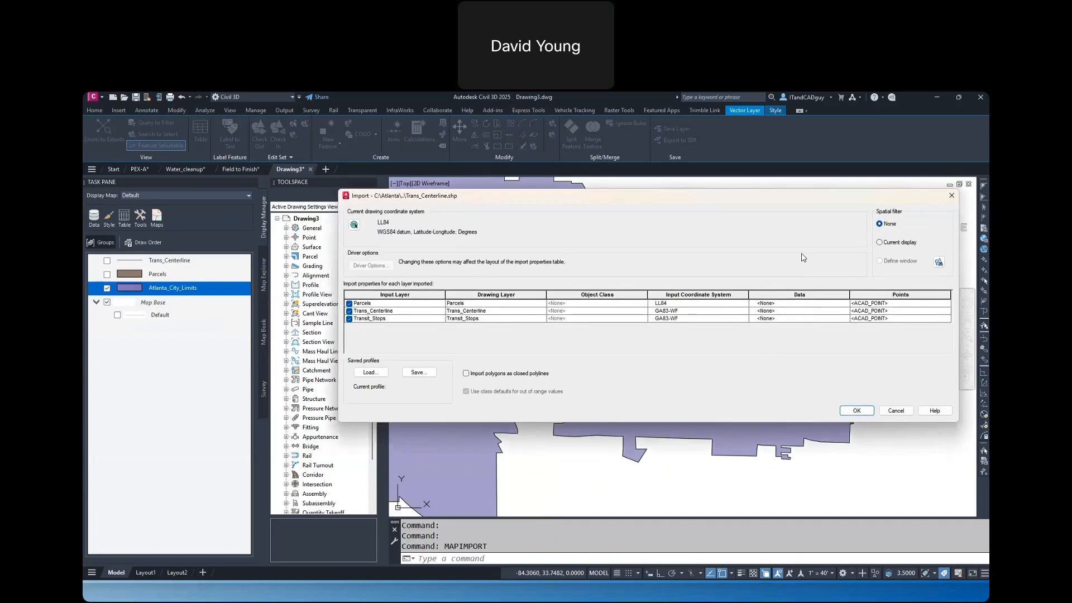
{"action": "left_click", "coordinate": [371, 372]}
{"action": "left_click", "coordinate": [939, 262]}
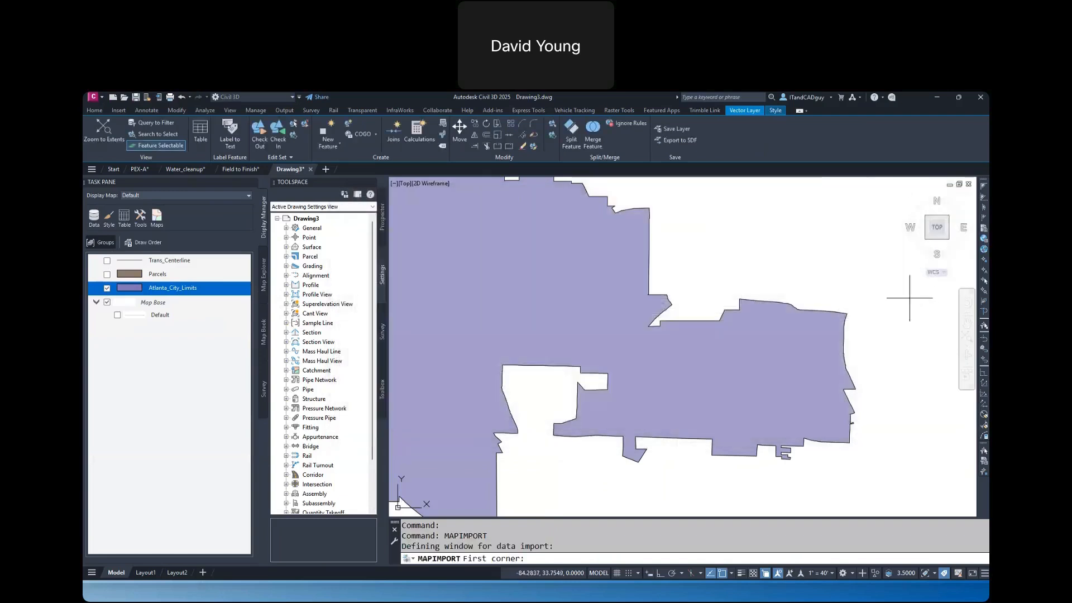
{"action": "key", "text": "Escape"}
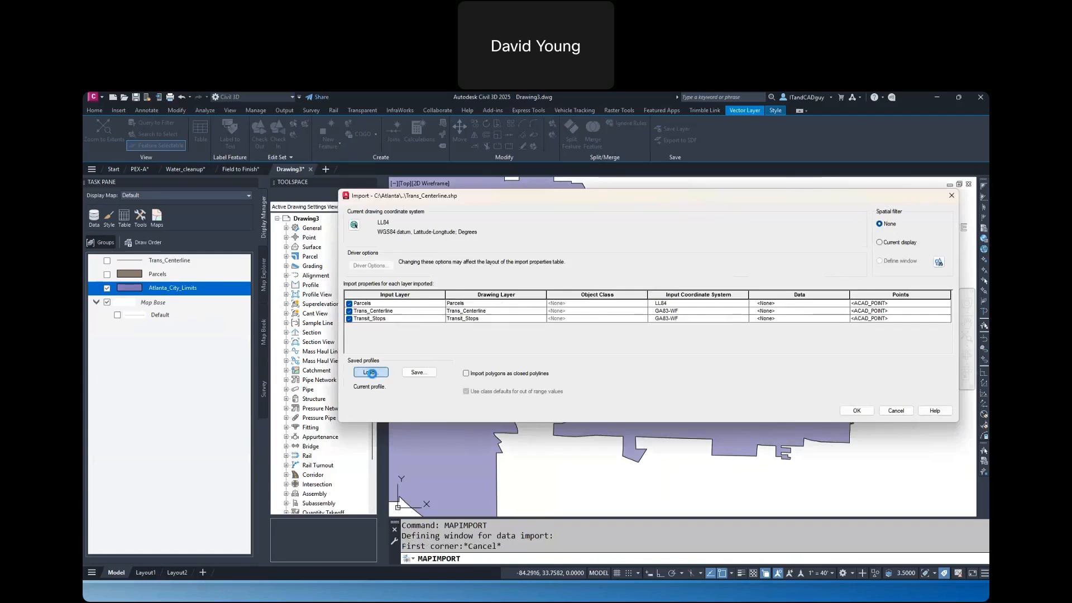
Load the saved import profile Transportation-Parcels-Stops.ipf for the three shapefile layers
{"action": "left_click", "coordinate": [370, 373]}
{"action": "left_click", "coordinate": [514, 312]}
{"action": "left_click", "coordinate": [659, 410]}
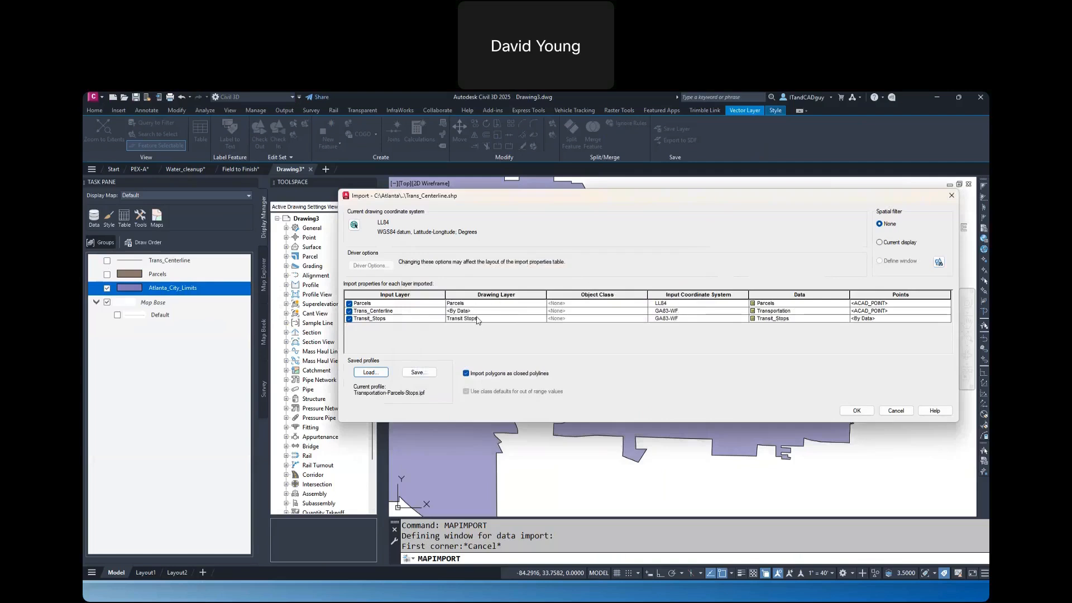
Define a spatial filter window around the eastern arm of the city limits and run the shapefile import
{"action": "left_click", "coordinate": [939, 262]}
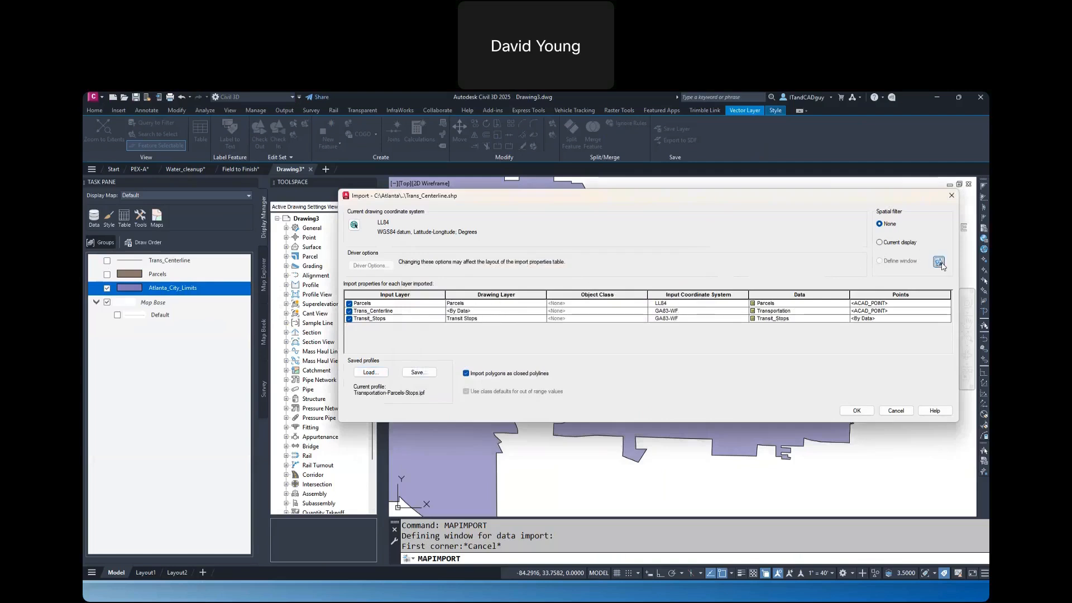
{"action": "left_click", "coordinate": [883, 457]}
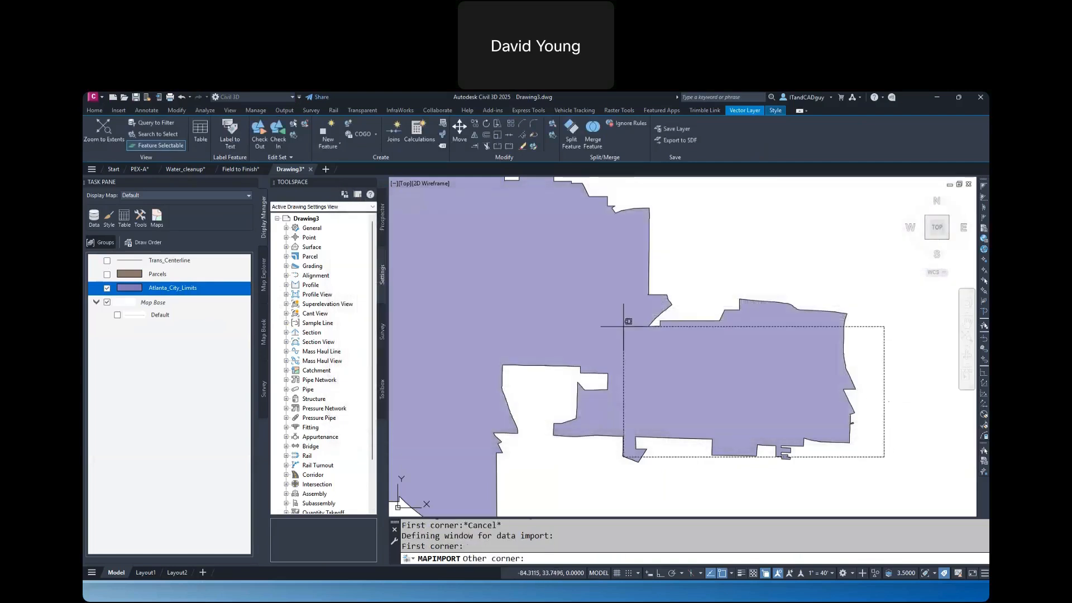
{"action": "left_click", "coordinate": [544, 285]}
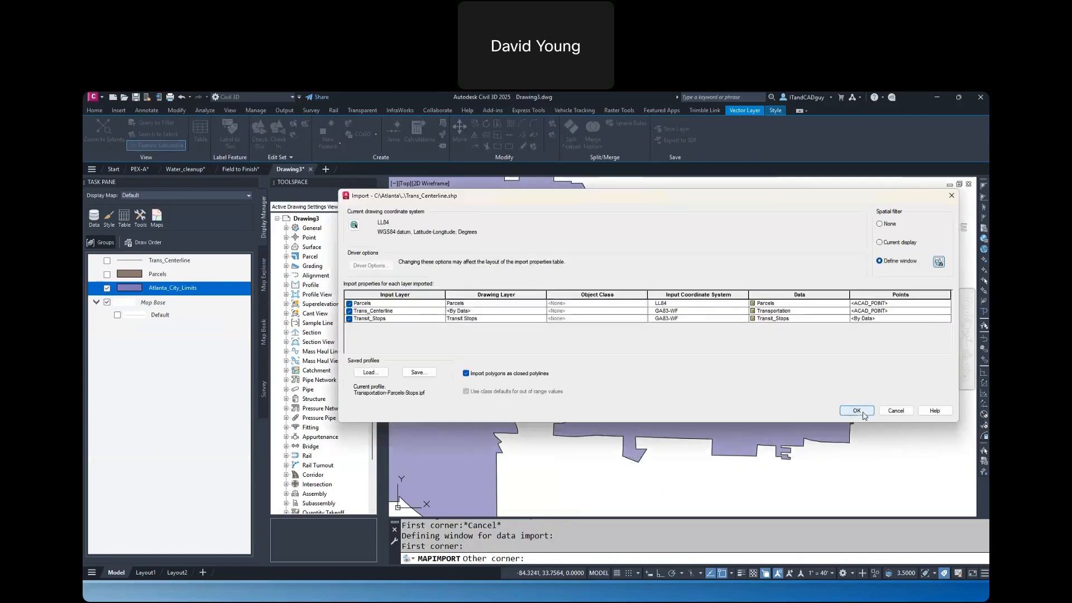
{"action": "left_click", "coordinate": [858, 411]}
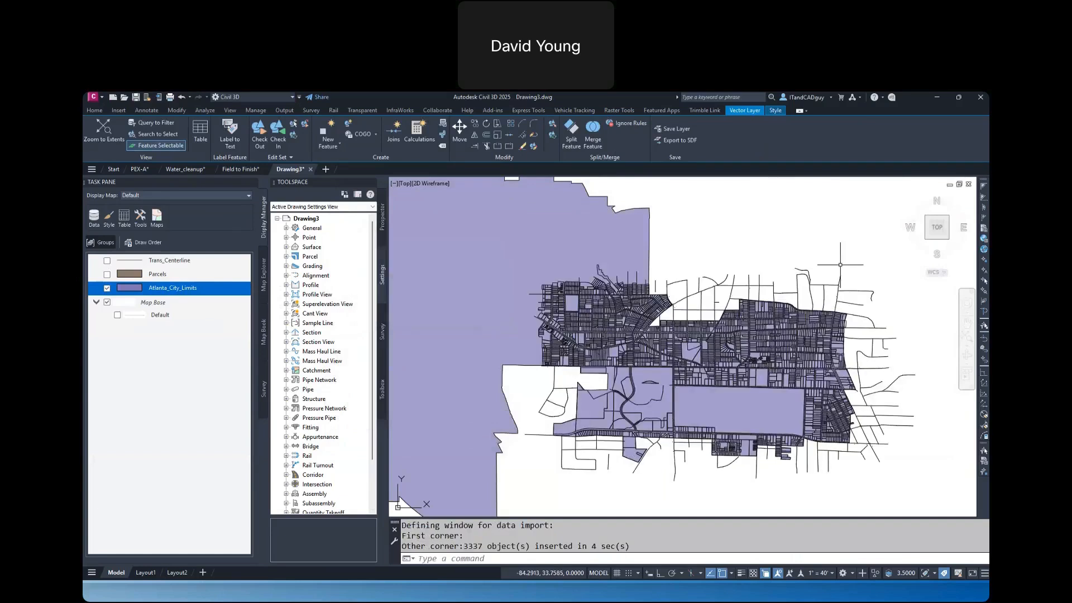
{"action": "key", "text": "Escape"}
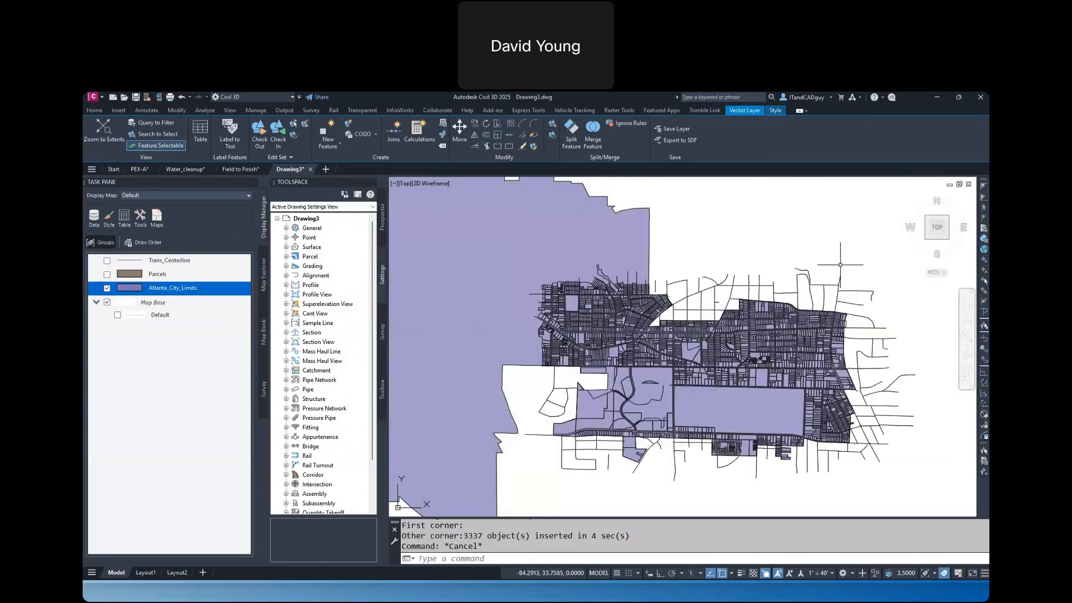
Use LIST to examine the object type and layer of an imported road centerline north of the parcels, then close the text window
{"action": "scroll", "coordinate": [793, 291], "scroll_direction": "up", "scroll_amount": 3}
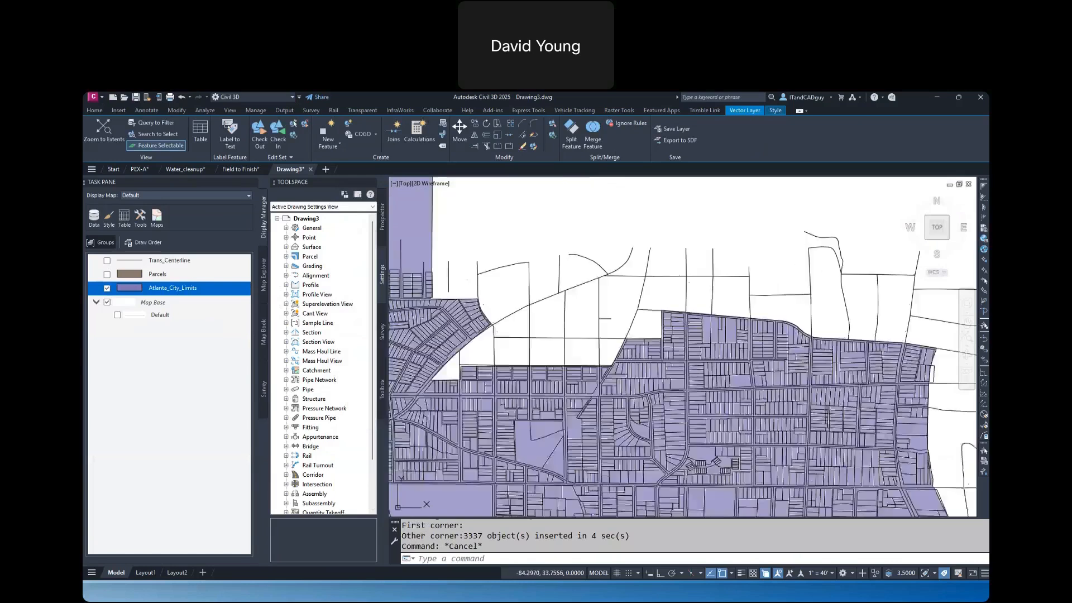
{"action": "scroll", "coordinate": [786, 296], "scroll_direction": "up", "scroll_amount": 5}
{"action": "left_click", "coordinate": [783, 311]}
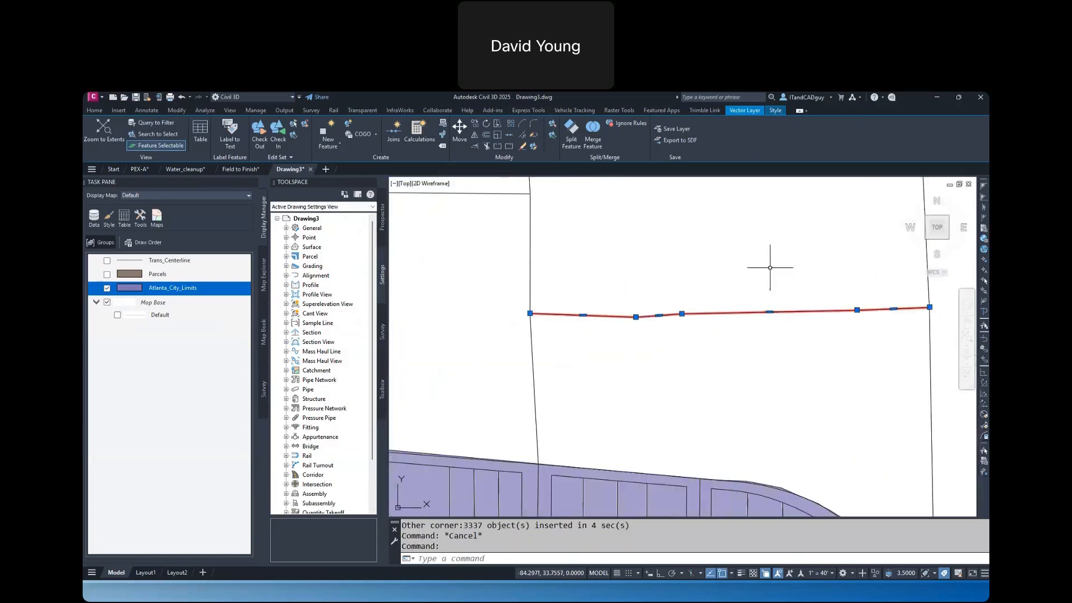
{"action": "type", "text": "li"}
{"action": "key", "text": "Return"}
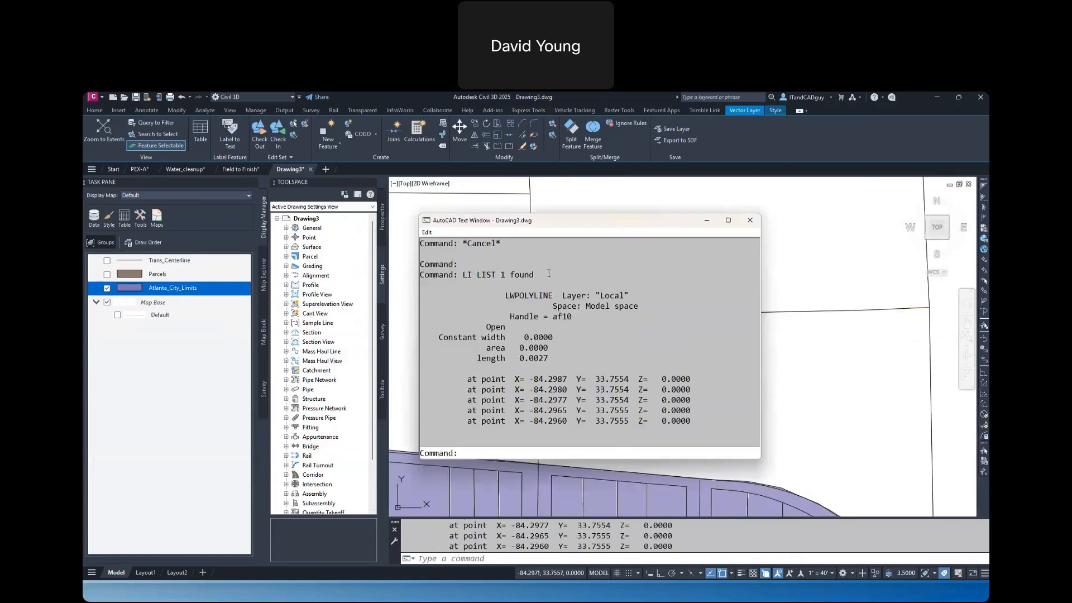
{"action": "left_click_drag", "start_coordinate": [528, 295], "coordinate": [505, 295]}
{"action": "left_click", "coordinate": [749, 220]}
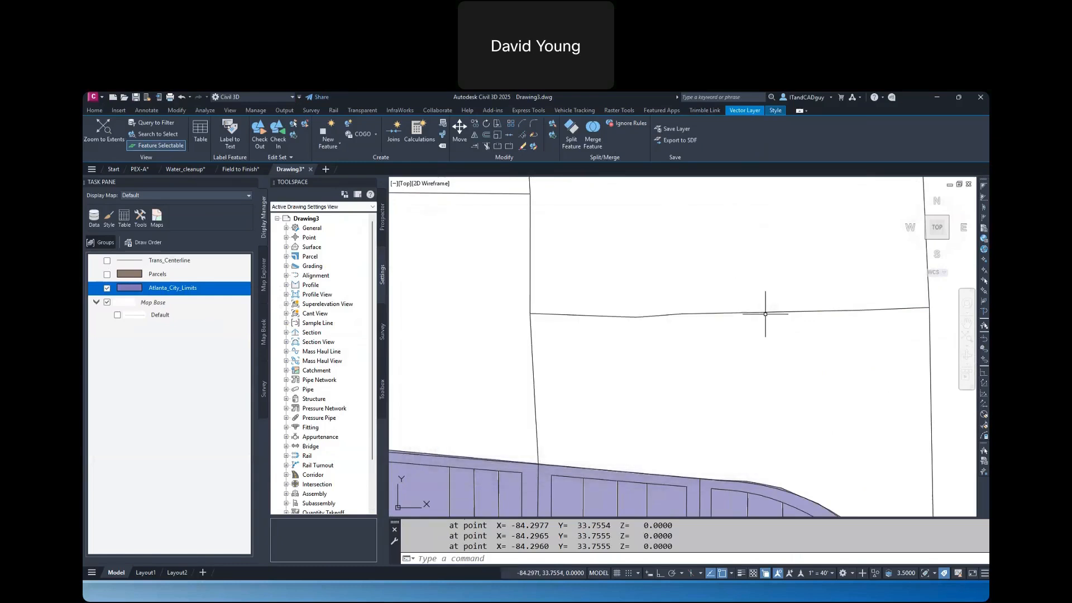
{"action": "key", "text": "Escape"}
{"action": "key", "text": "Escape"}
{"action": "scroll", "coordinate": [762, 308], "scroll_direction": "down", "scroll_amount": 5}
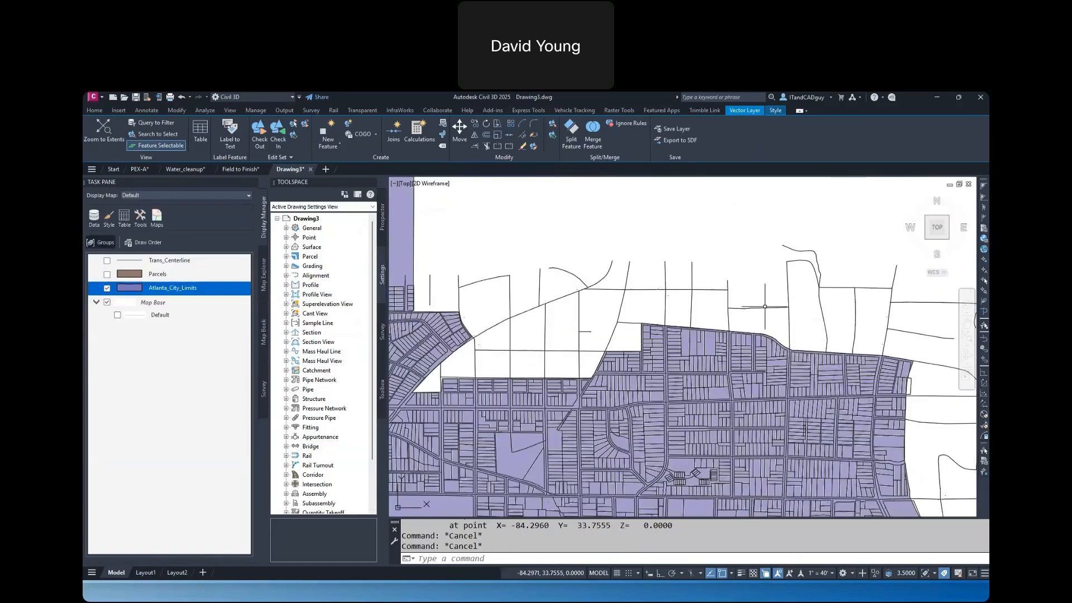
Inspect the properties of the short road centerline north of the parcels, checking its Transportation object data for Label and FeatType
{"action": "left_click", "coordinate": [764, 307]}
{"action": "right_click", "coordinate": [767, 281]}
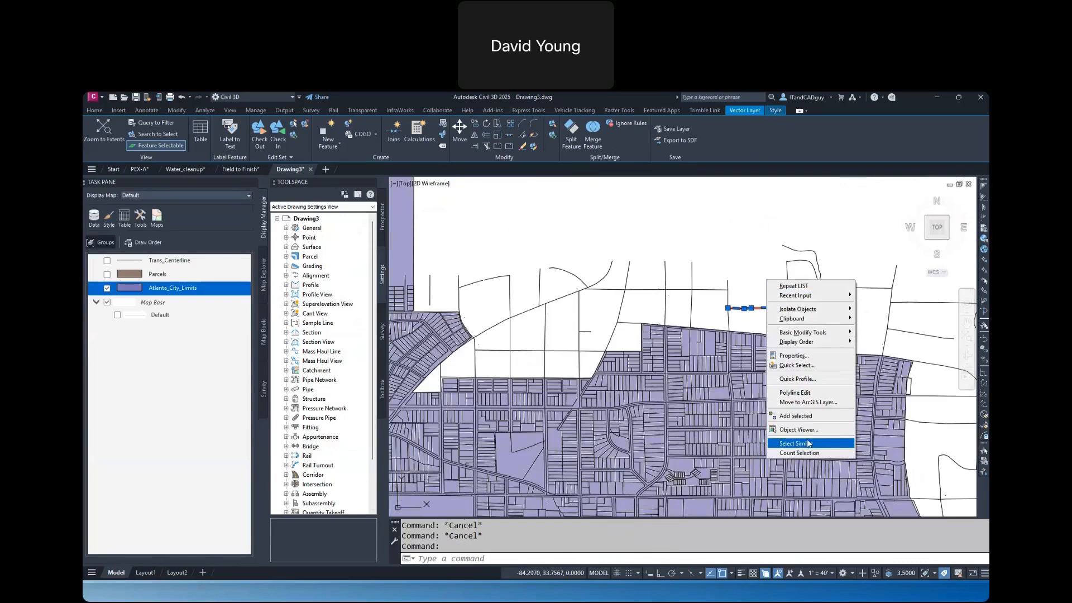
{"action": "left_click", "coordinate": [807, 356]}
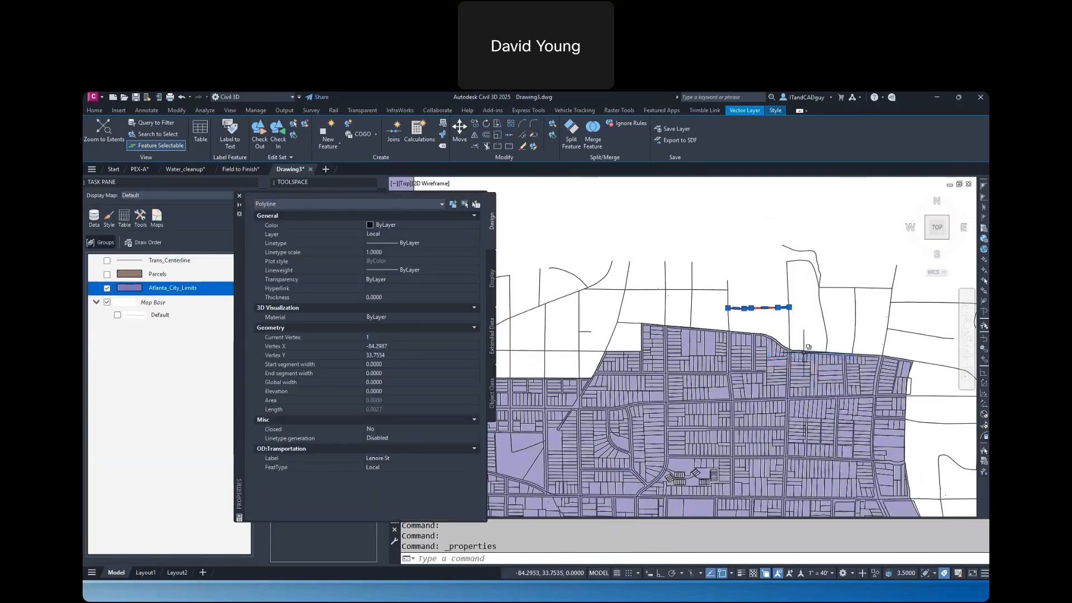
{"action": "left_click", "coordinate": [398, 457]}
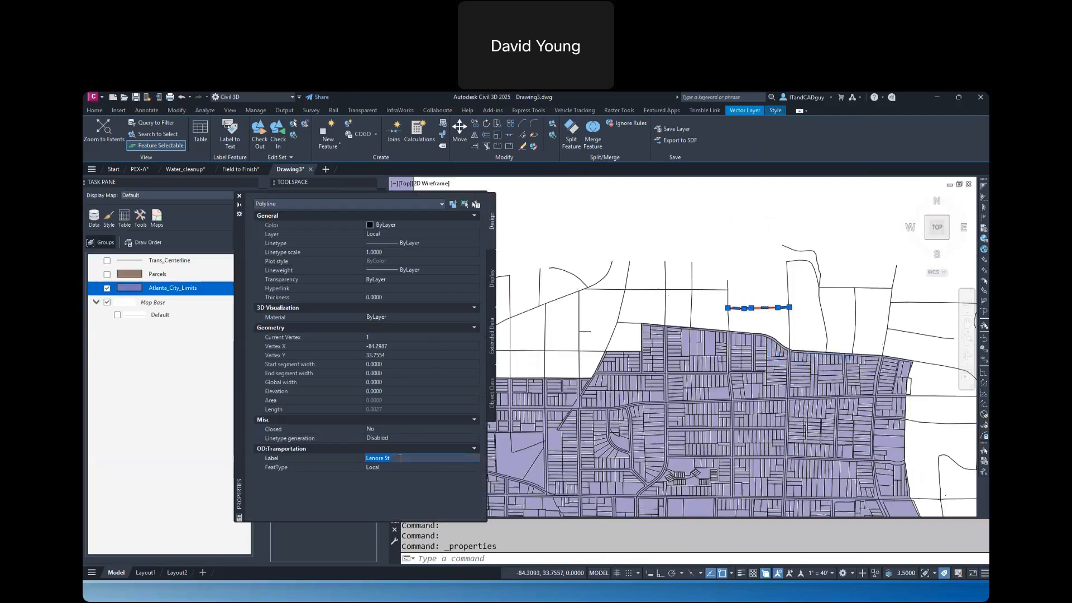
{"action": "left_click", "coordinate": [395, 466]}
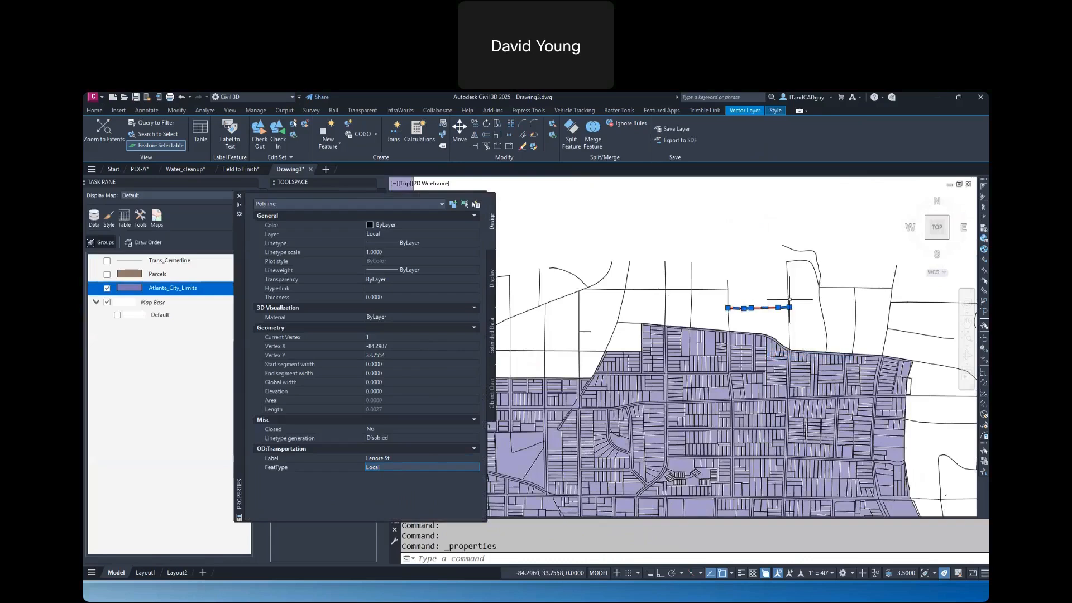
{"action": "key", "text": "Escape"}
{"action": "key", "text": "Escape"}
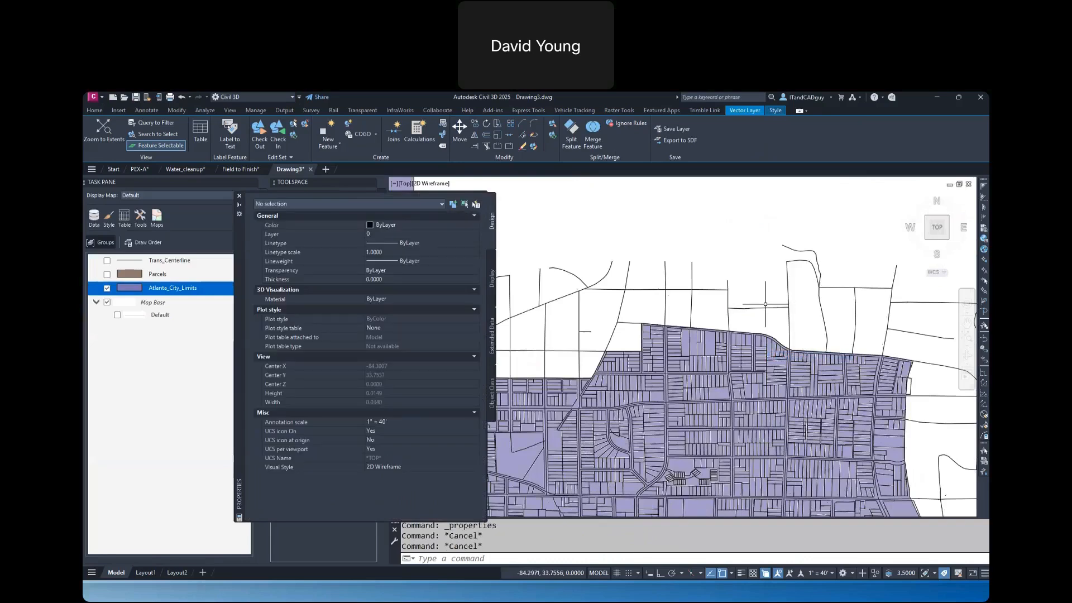
Inspect the Parcels object data of a parcel polyline near the northern city limits, then close the properties and clear the selection
{"action": "scroll", "coordinate": [748, 318], "scroll_direction": "up", "scroll_amount": 3}
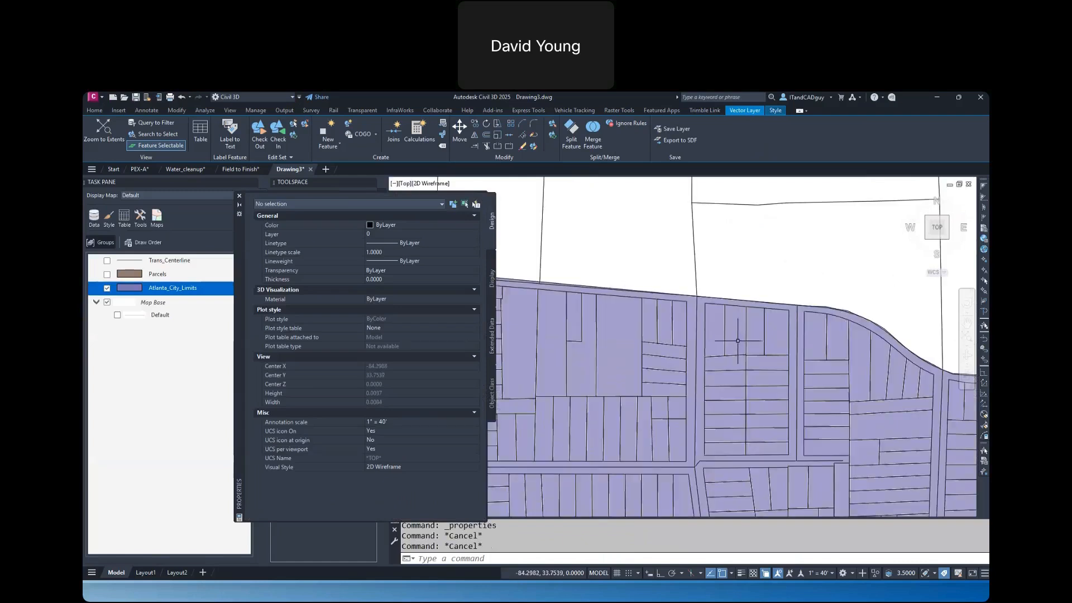
{"action": "left_click", "coordinate": [720, 305]}
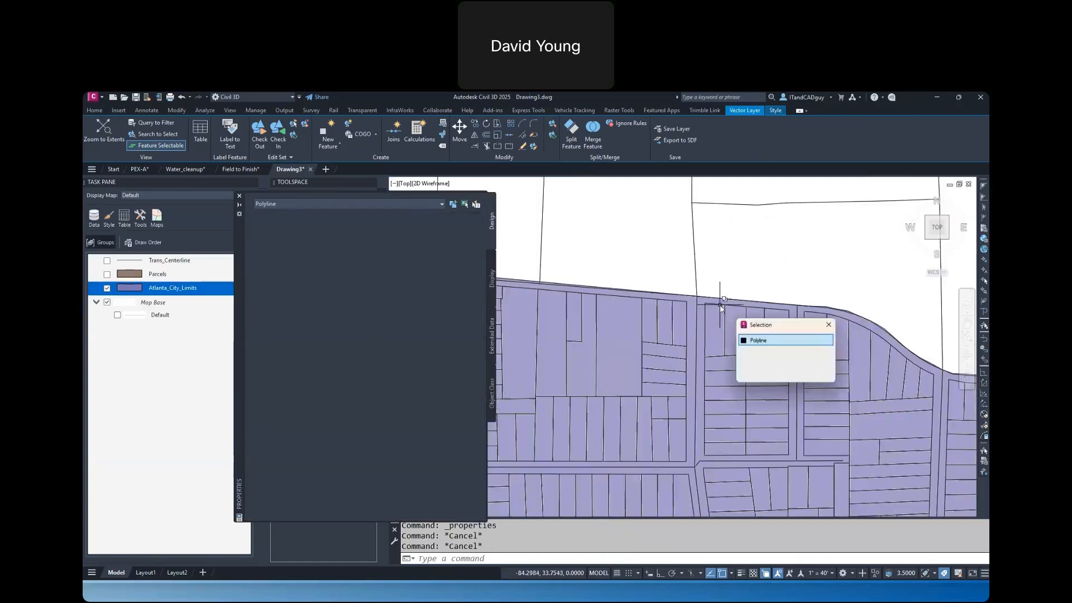
{"action": "left_click", "coordinate": [758, 341]}
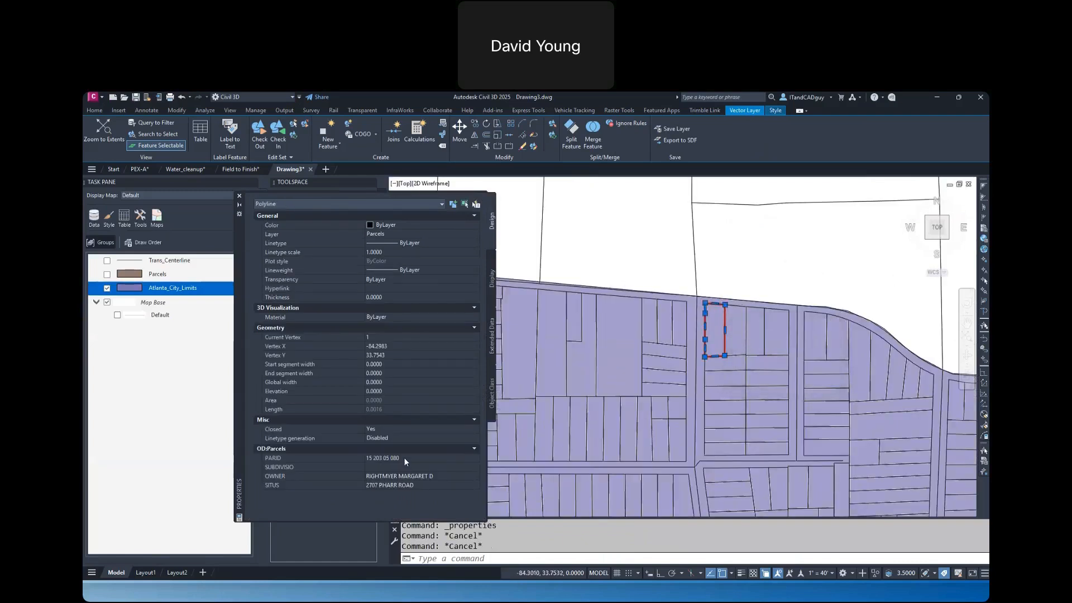
{"action": "left_click", "coordinate": [423, 458]}
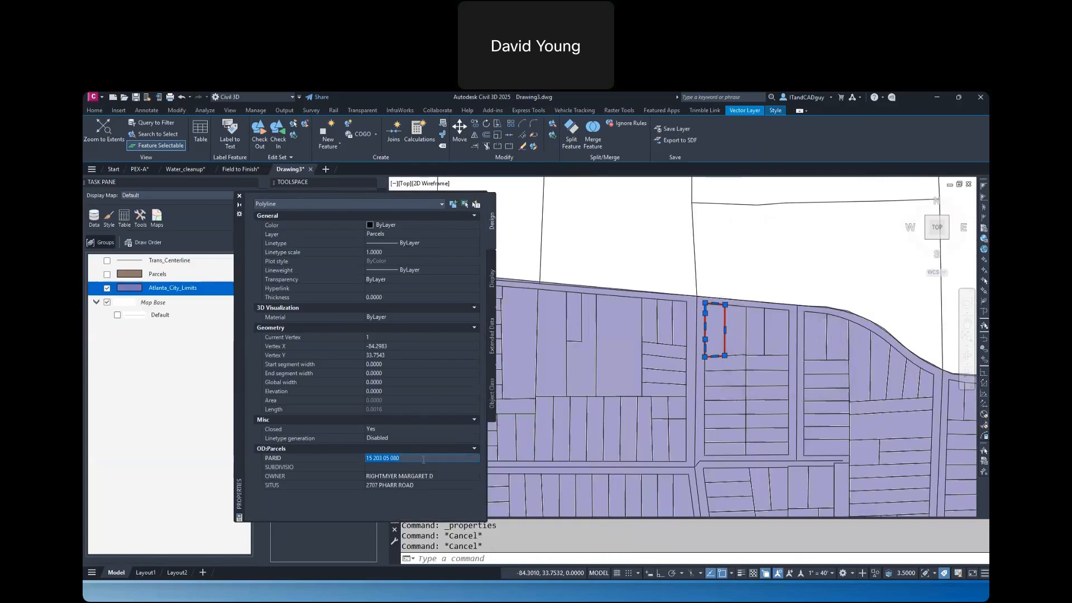
{"action": "left_click", "coordinate": [441, 475]}
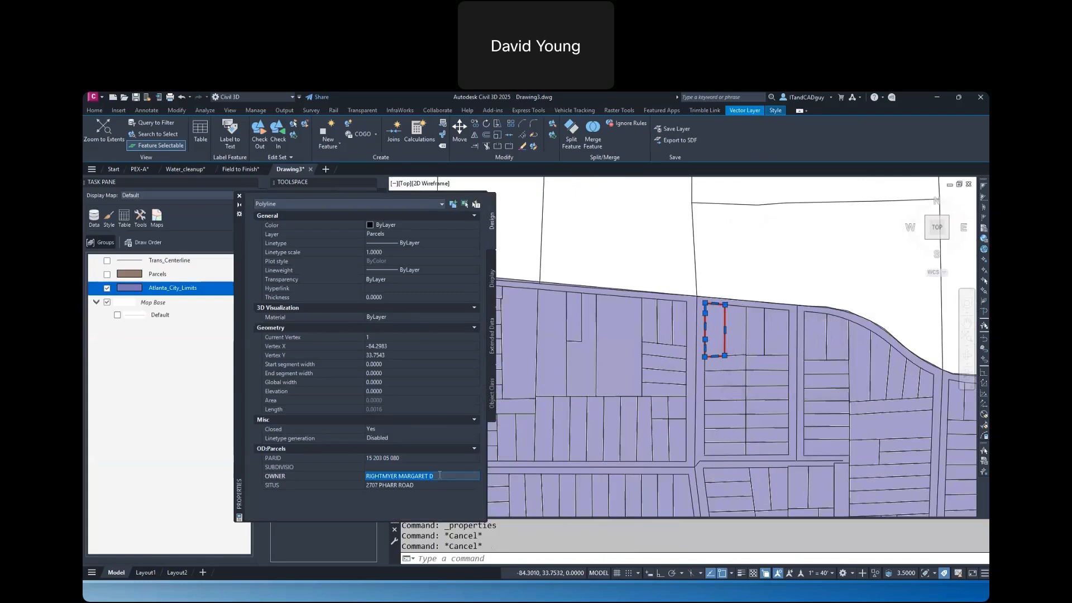
{"action": "left_click", "coordinate": [434, 484]}
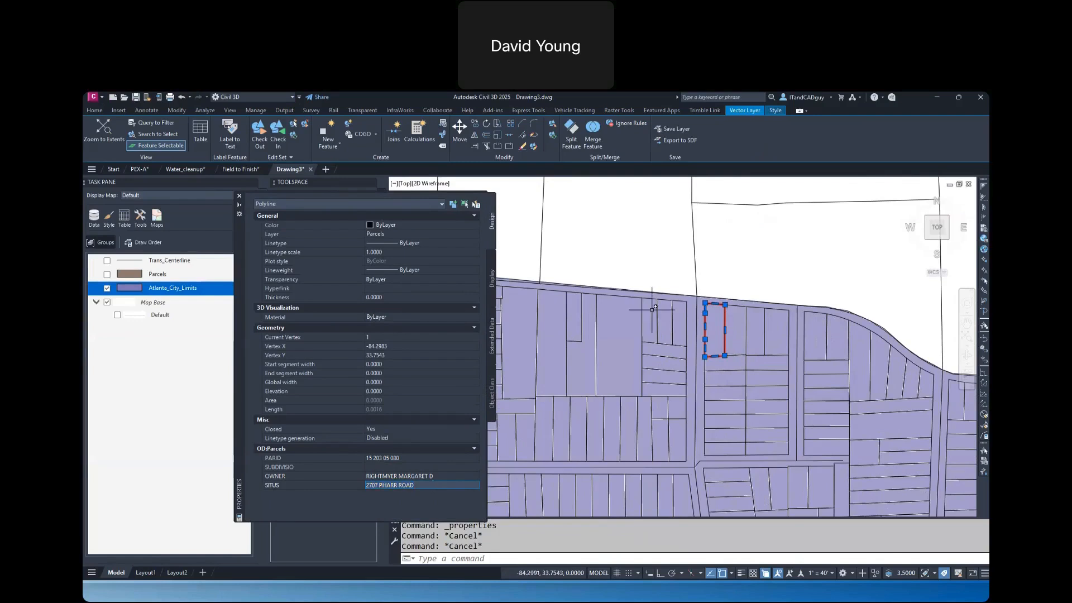
{"action": "mouse_move", "coordinate": [652, 309]}
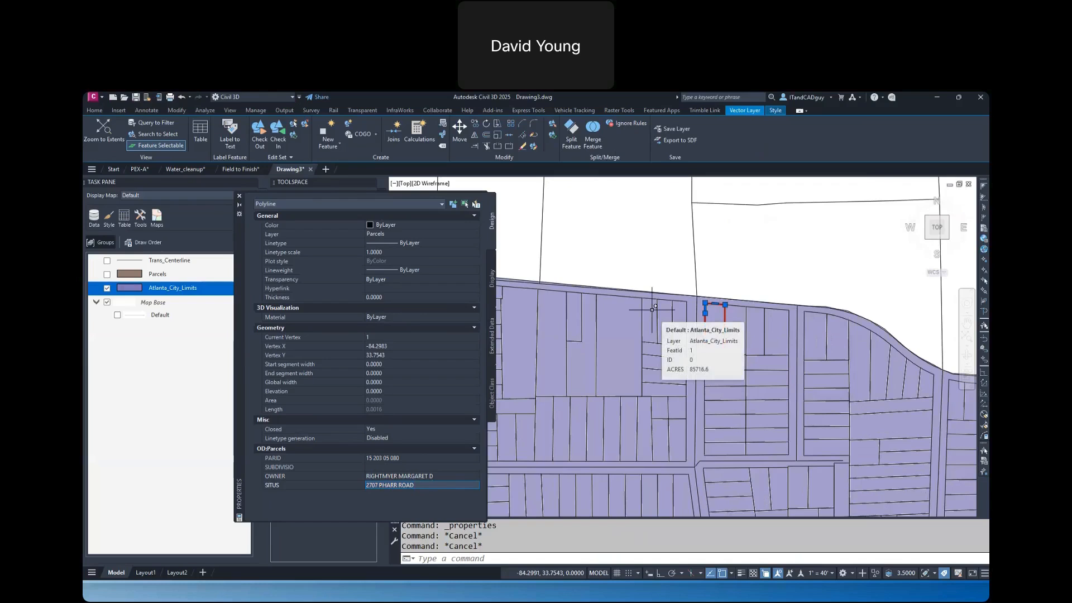
{"action": "left_click", "coordinate": [240, 196]}
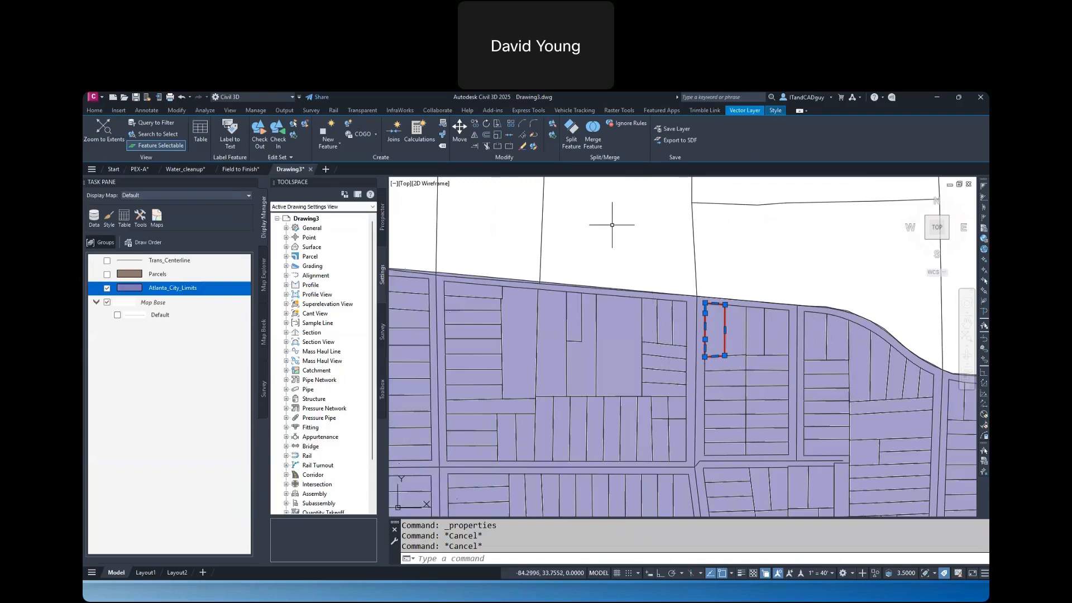
{"action": "left_click", "coordinate": [640, 233]}
{"action": "key", "text": "Escape"}
{"action": "key", "text": "Escape"}
{"action": "scroll", "coordinate": [647, 233], "scroll_direction": "down", "scroll_amount": 10}
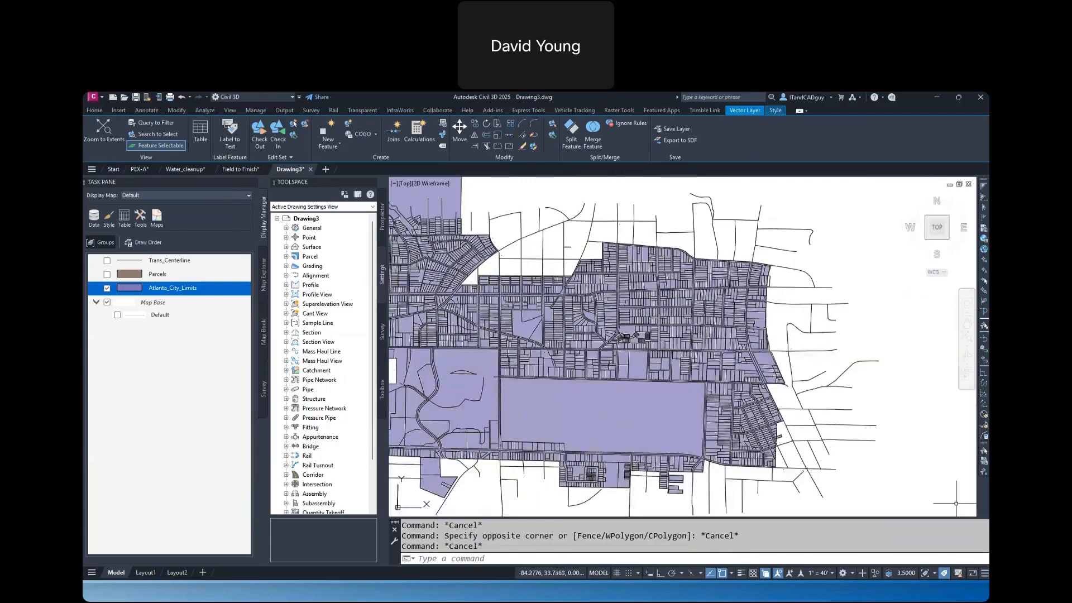
{"action": "key", "text": "alt+Tab"}
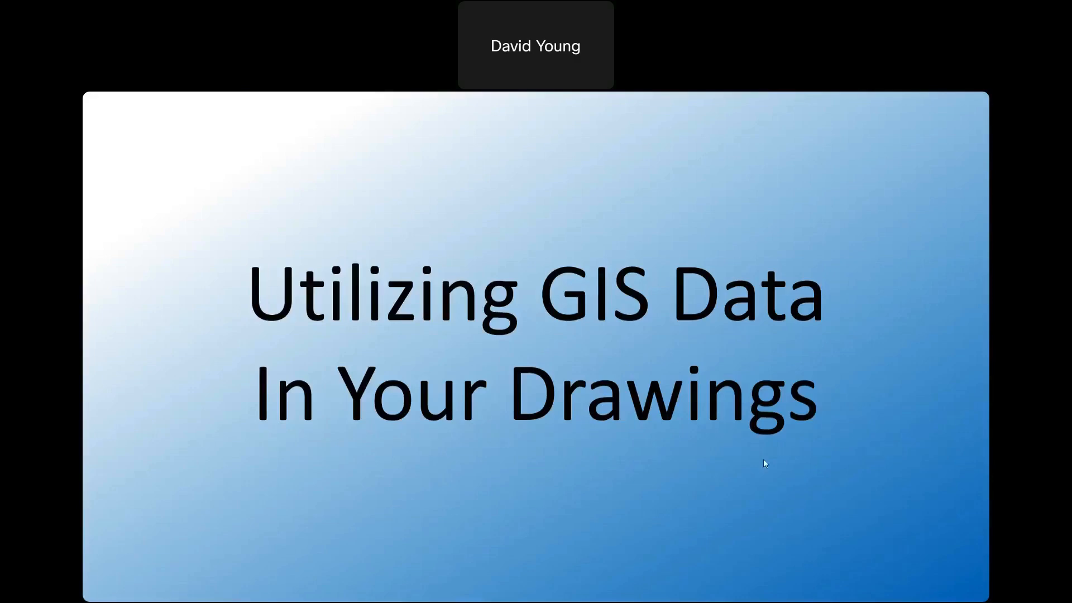
{"action": "left_click", "coordinate": [596, 459]}
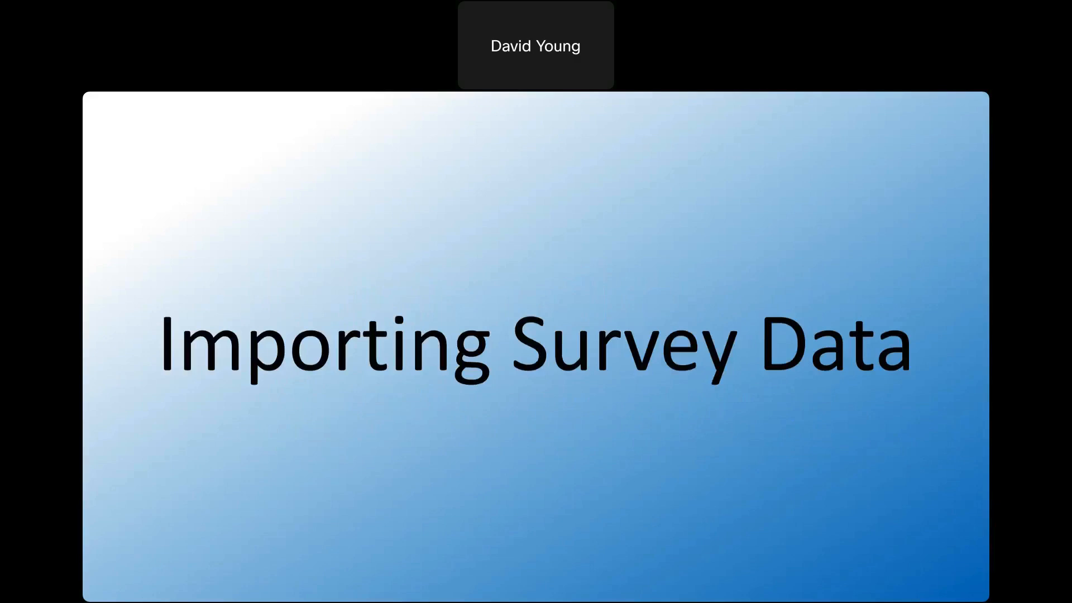
{"action": "key", "text": "alt+Tab"}
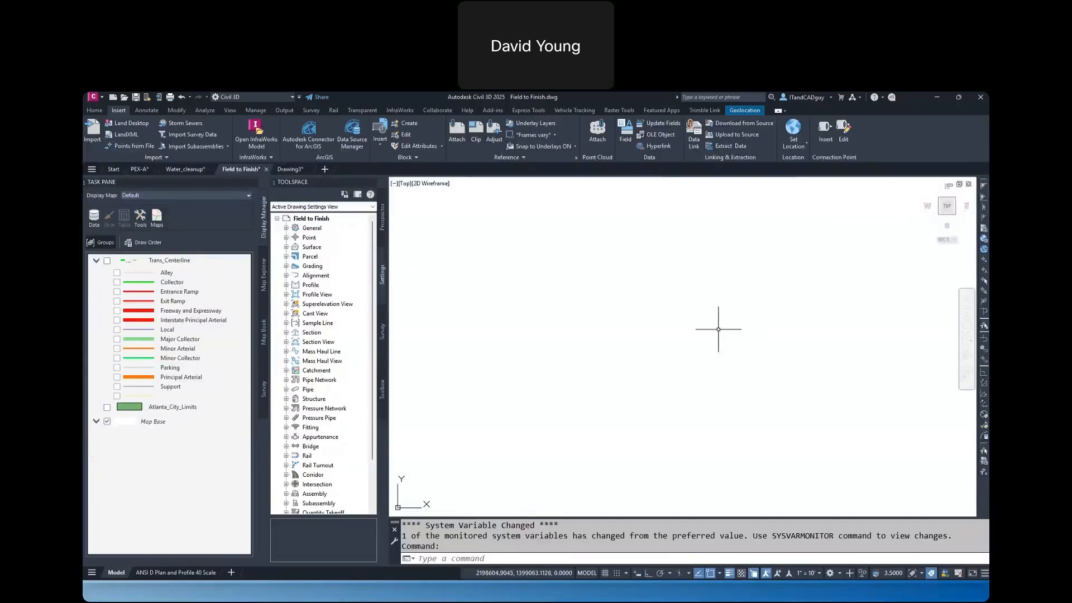
Return to Drawing3 and hide the Atlanta_City_Limits and Trans_Centerline map layers, leaving only the imported geometry displayed
{"action": "left_click", "coordinate": [296, 168]}
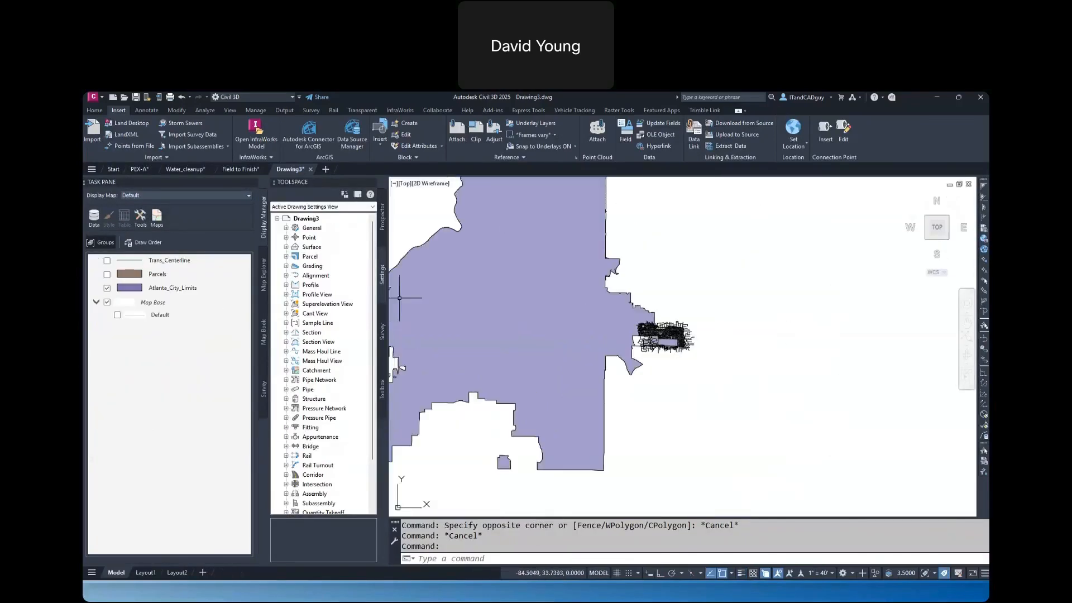
{"action": "scroll", "coordinate": [550, 321], "scroll_direction": "down", "scroll_amount": 4}
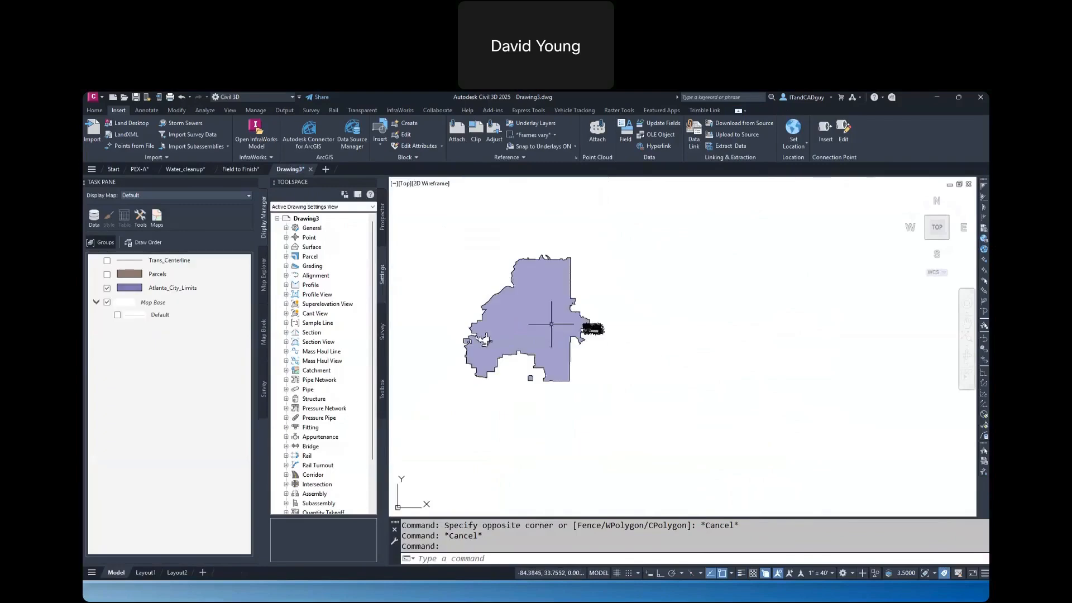
{"action": "left_click", "coordinate": [106, 261]}
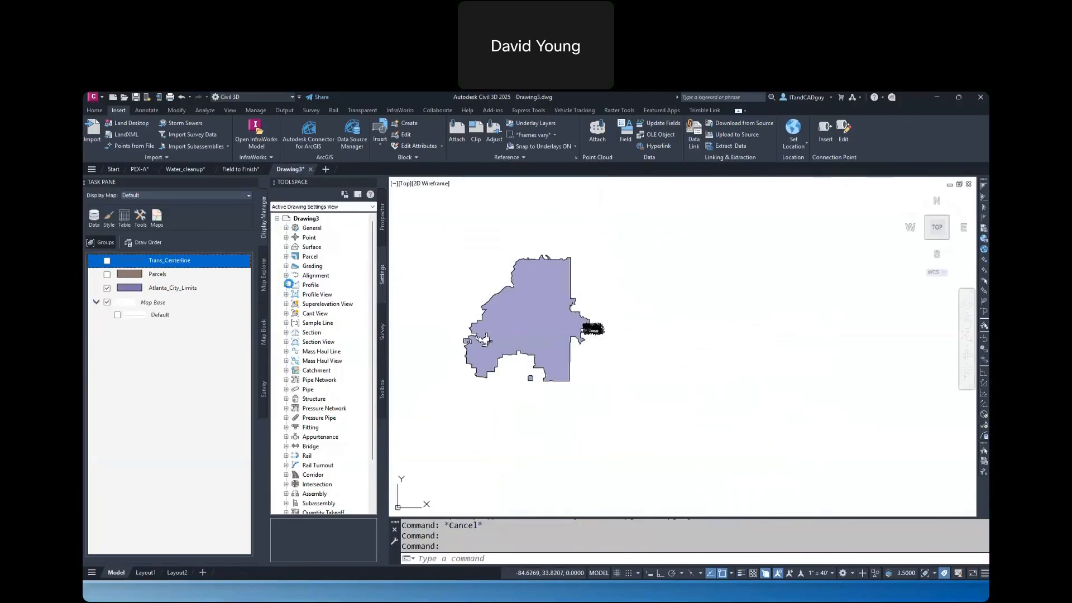
{"action": "left_click", "coordinate": [107, 287]}
{"action": "middle_click_drag", "start_coordinate": [487, 274], "coordinate": [618, 310]}
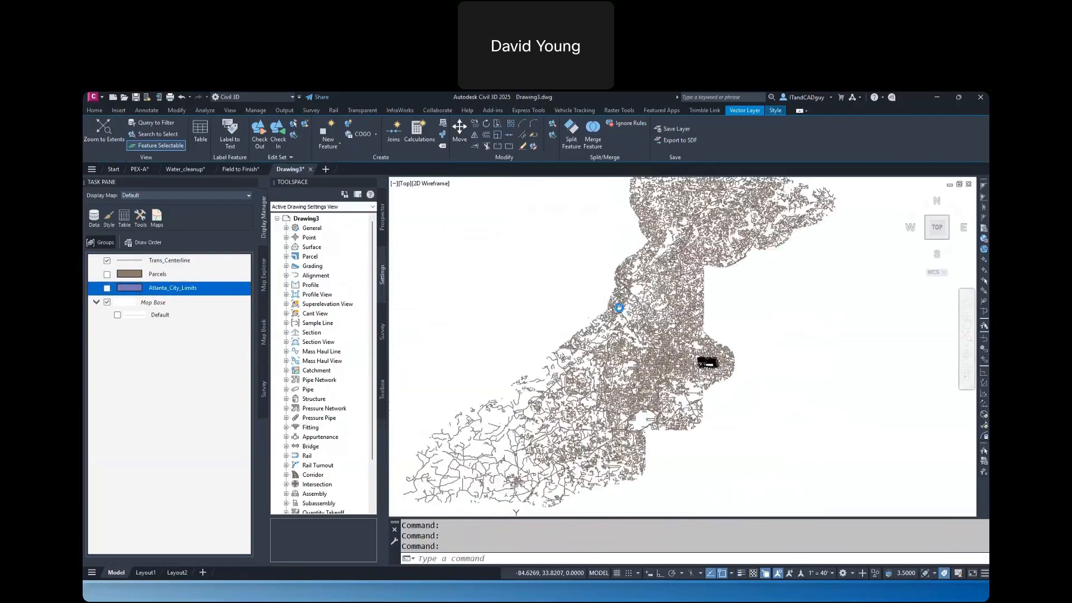
{"action": "left_click", "coordinate": [107, 260]}
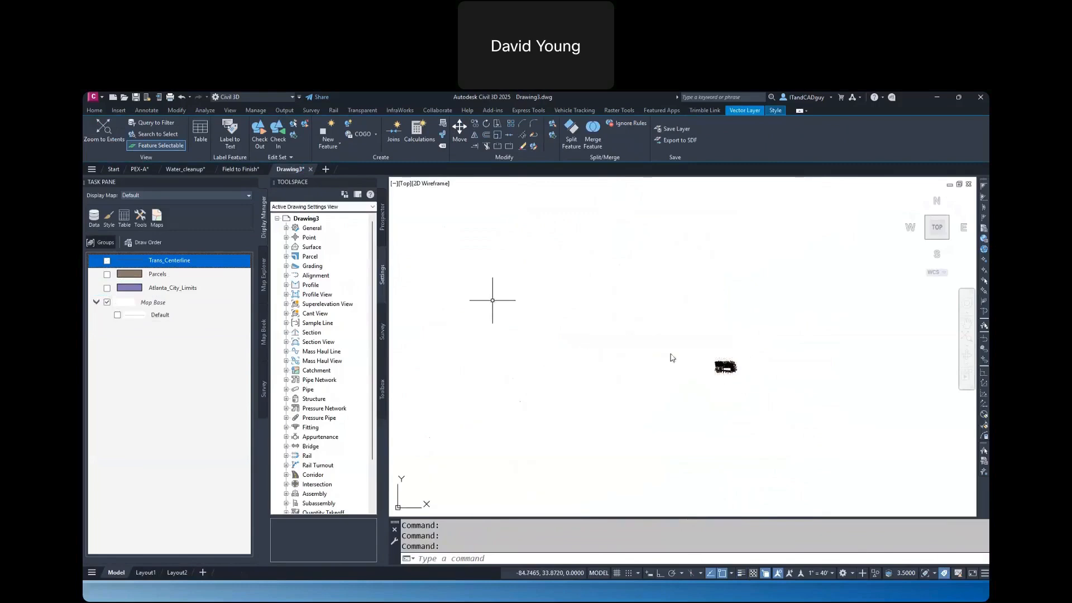
{"action": "left_click", "coordinate": [616, 327]}
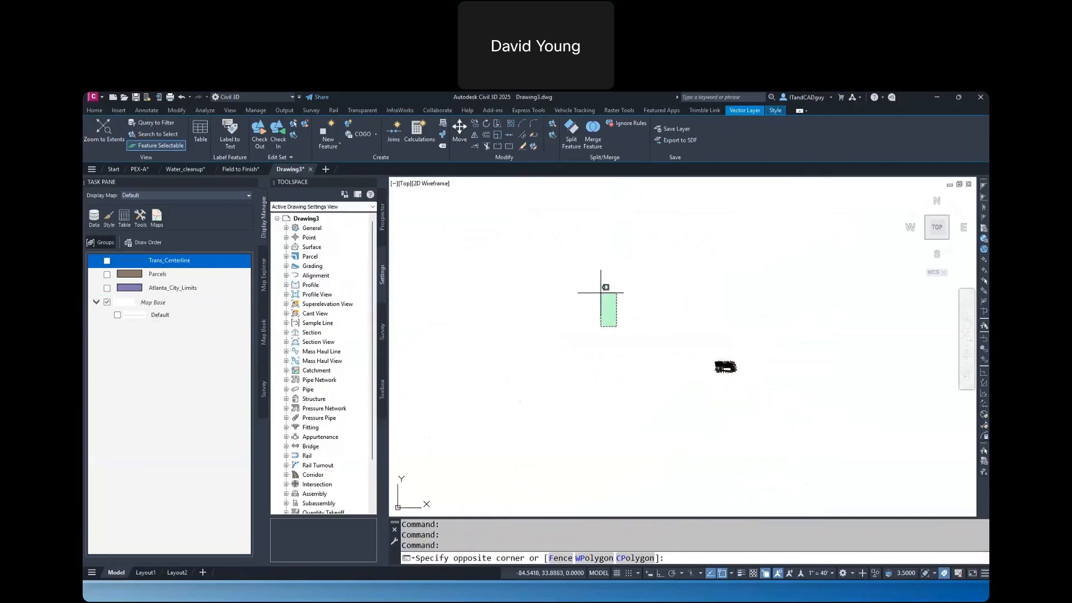
{"action": "left_click", "coordinate": [602, 307]}
Start importing points from a file and add Site Survey.txt from the _Field To Finish folder as the source
{"action": "left_click", "coordinate": [117, 109]}
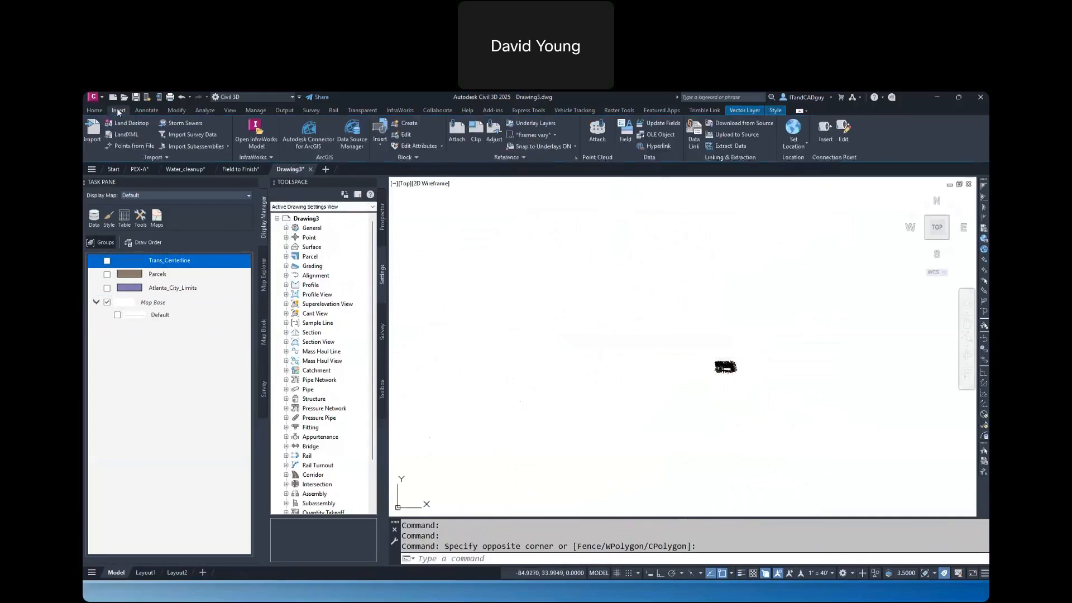
{"action": "left_click", "coordinate": [125, 144]}
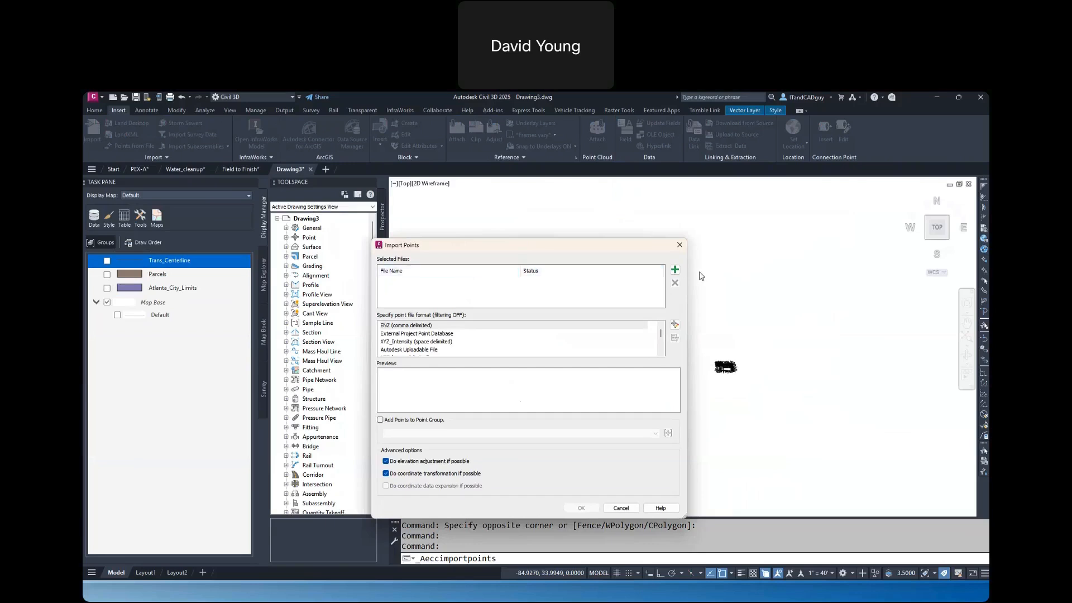
{"action": "left_click", "coordinate": [675, 270]}
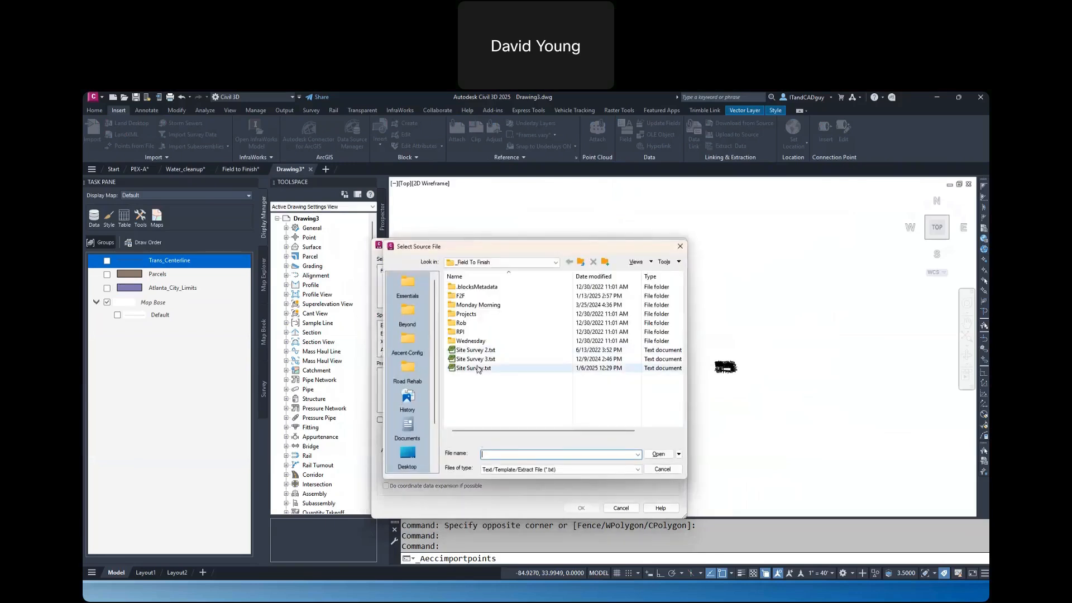
{"action": "left_click", "coordinate": [479, 359]}
{"action": "left_click", "coordinate": [482, 368]}
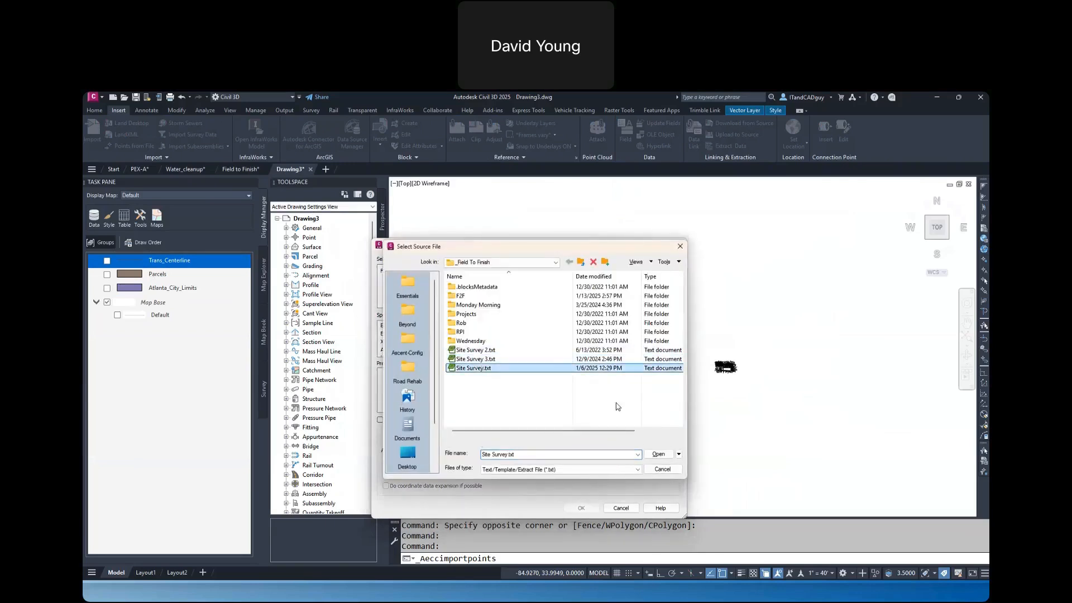
{"action": "left_click", "coordinate": [658, 454]}
Set the point file format to PNEZD (comma delimited) and import the survey points
{"action": "scroll", "coordinate": [408, 339], "scroll_direction": "down", "scroll_amount": 3}
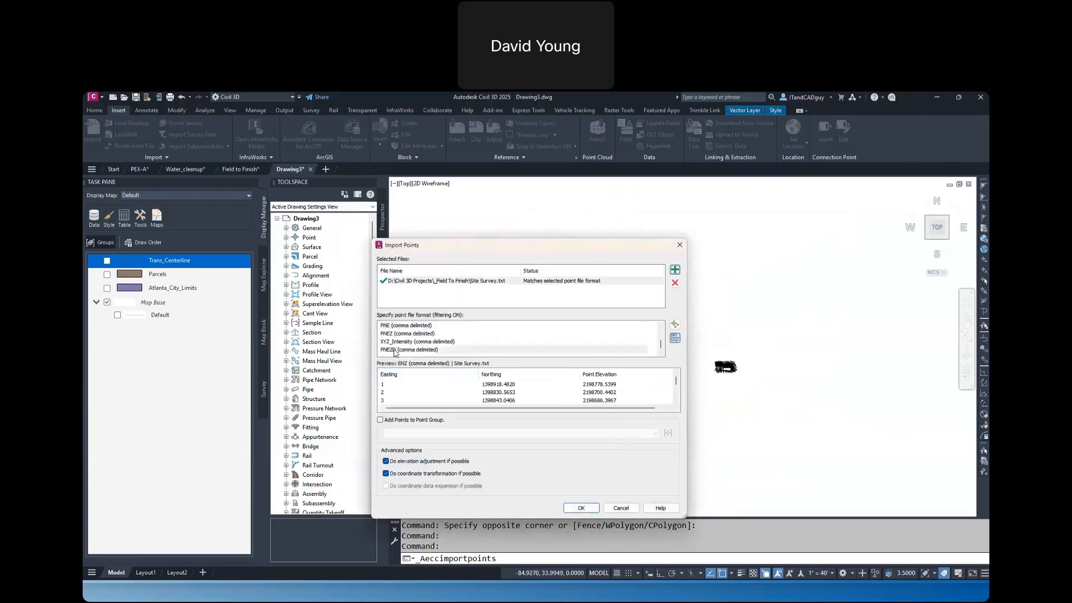
{"action": "left_click", "coordinate": [408, 350]}
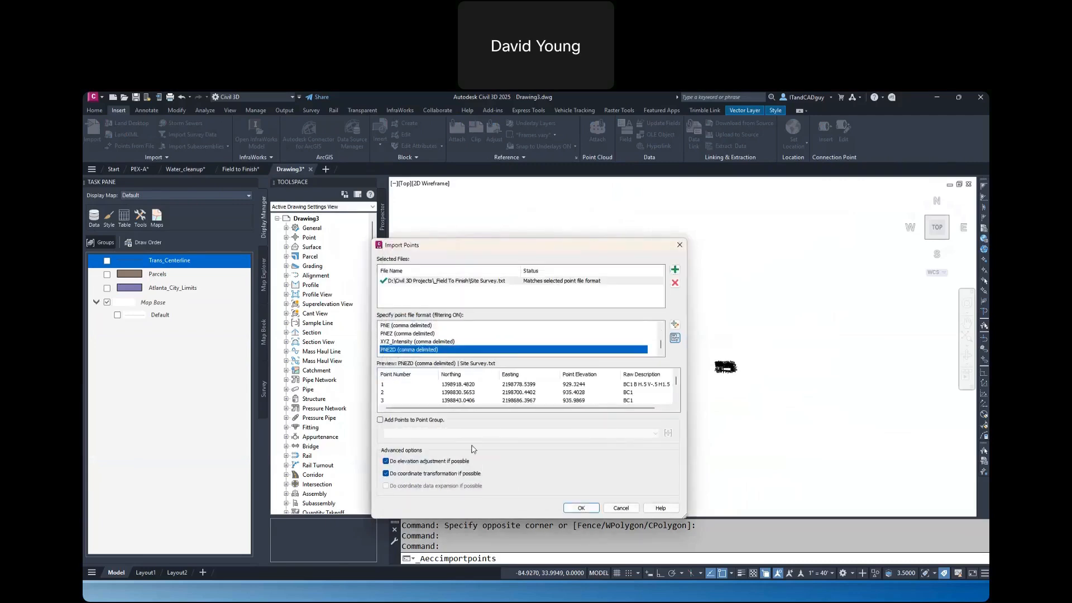
{"action": "left_click", "coordinate": [579, 509]}
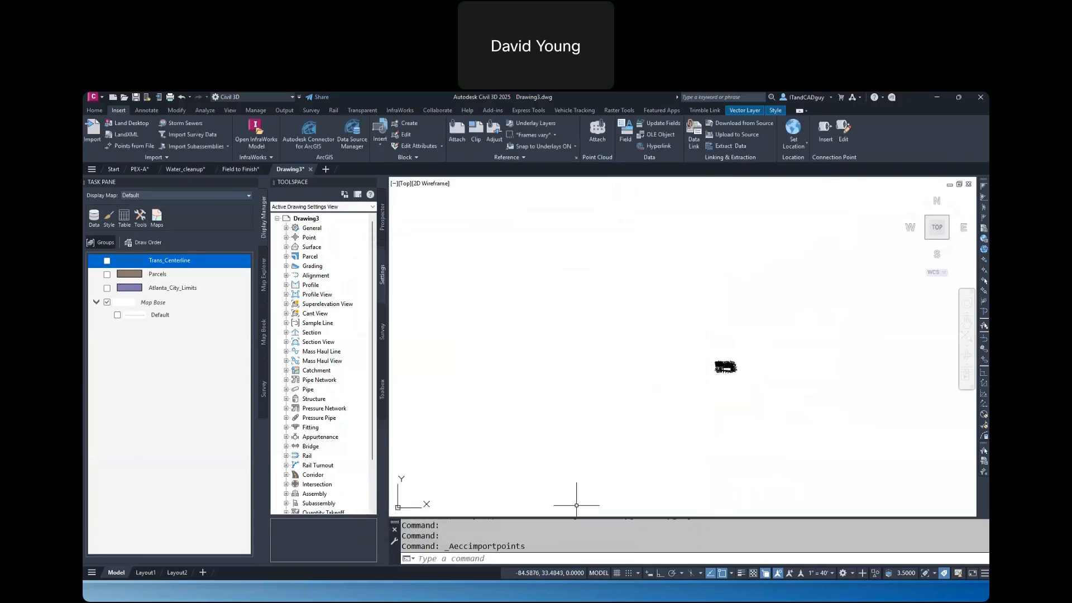
Close the map Task Pane, list the drawing's points and zoom to point 213 to view the imported survey area
{"action": "left_click", "coordinate": [254, 183]}
{"action": "double_click", "coordinate": [121, 238]}
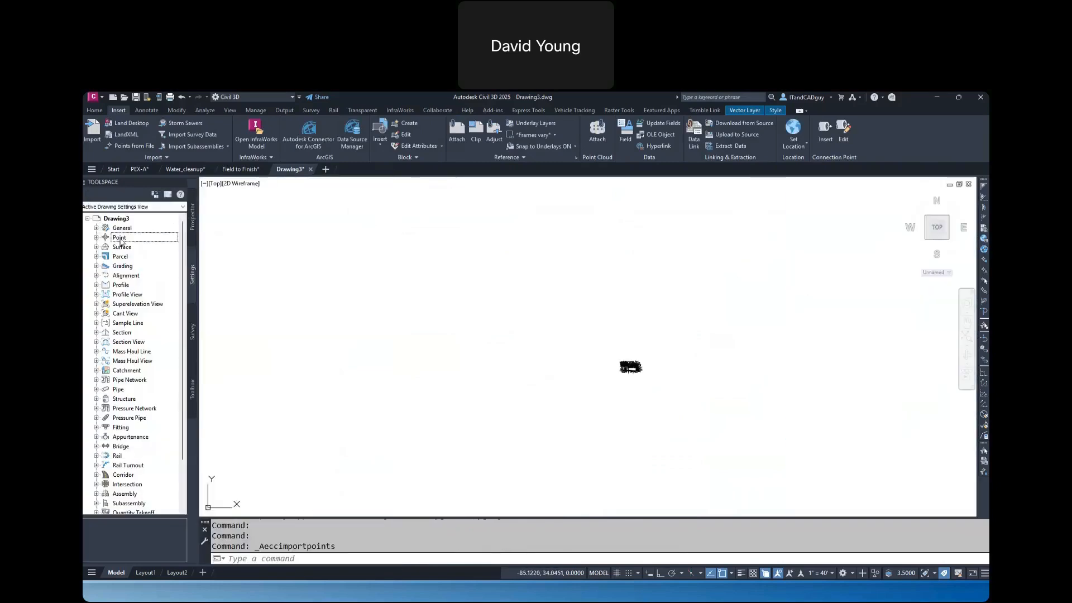
{"action": "left_click", "coordinate": [193, 216]}
{"action": "left_click", "coordinate": [126, 230]}
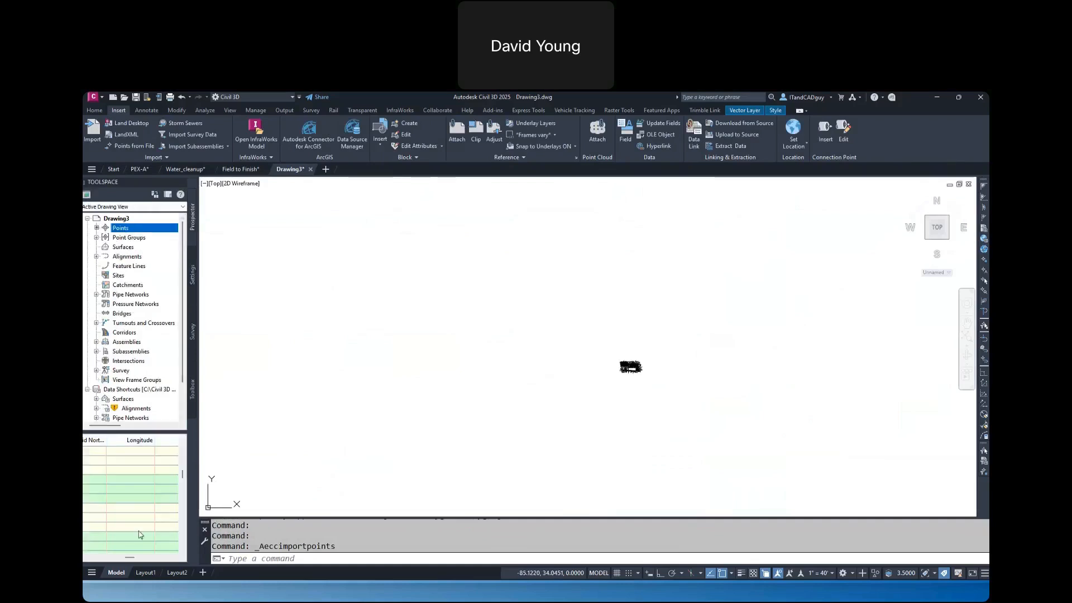
{"action": "left_click_drag", "start_coordinate": [129, 557], "coordinate": [94, 558]}
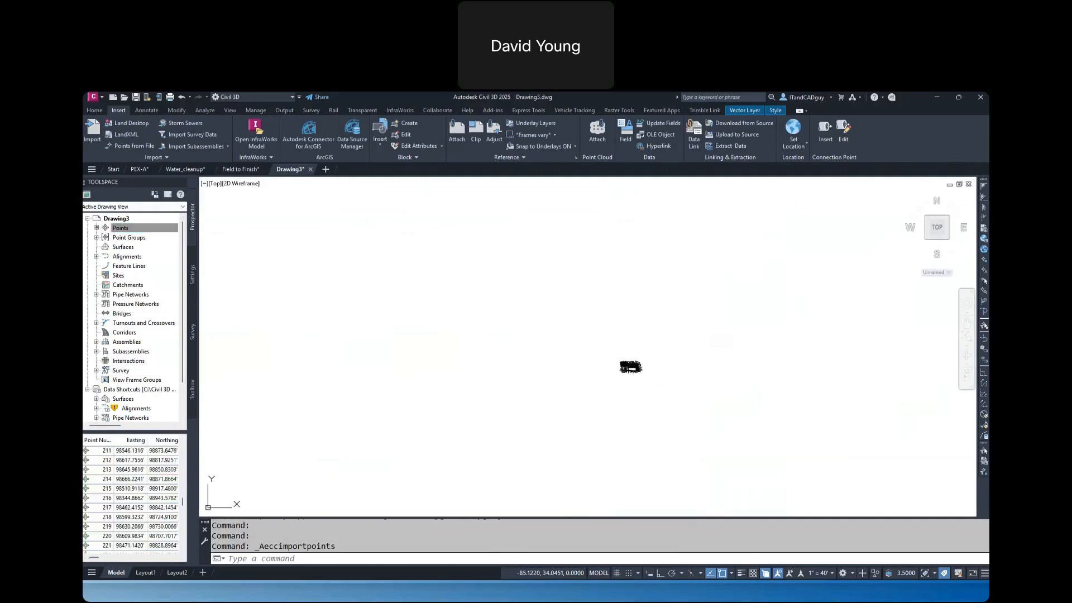
{"action": "right_click", "coordinate": [94, 466]}
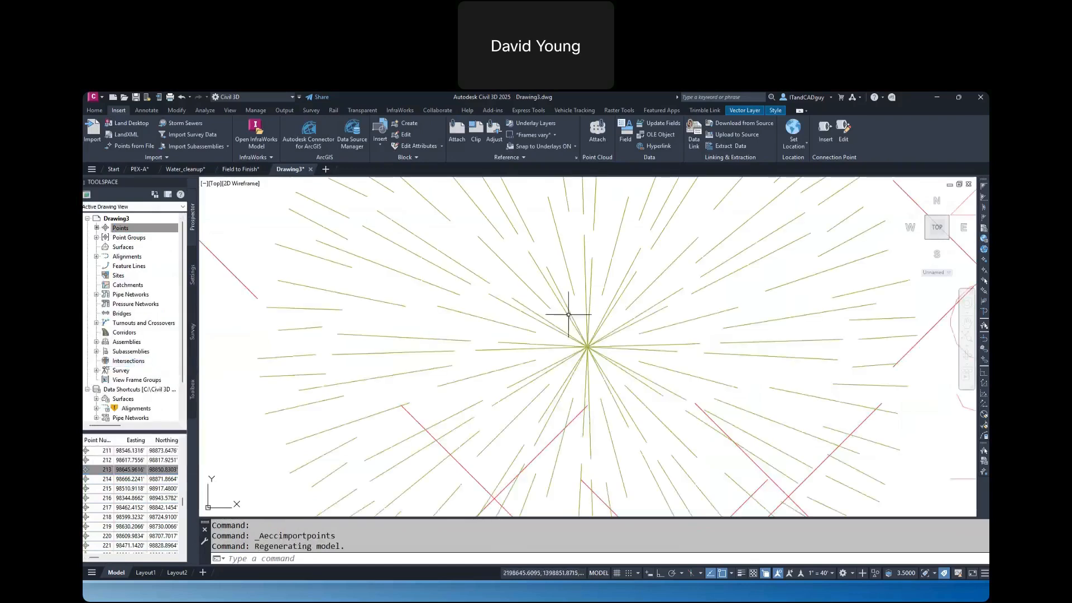
{"action": "scroll", "coordinate": [565, 321], "scroll_direction": "down", "scroll_amount": 8}
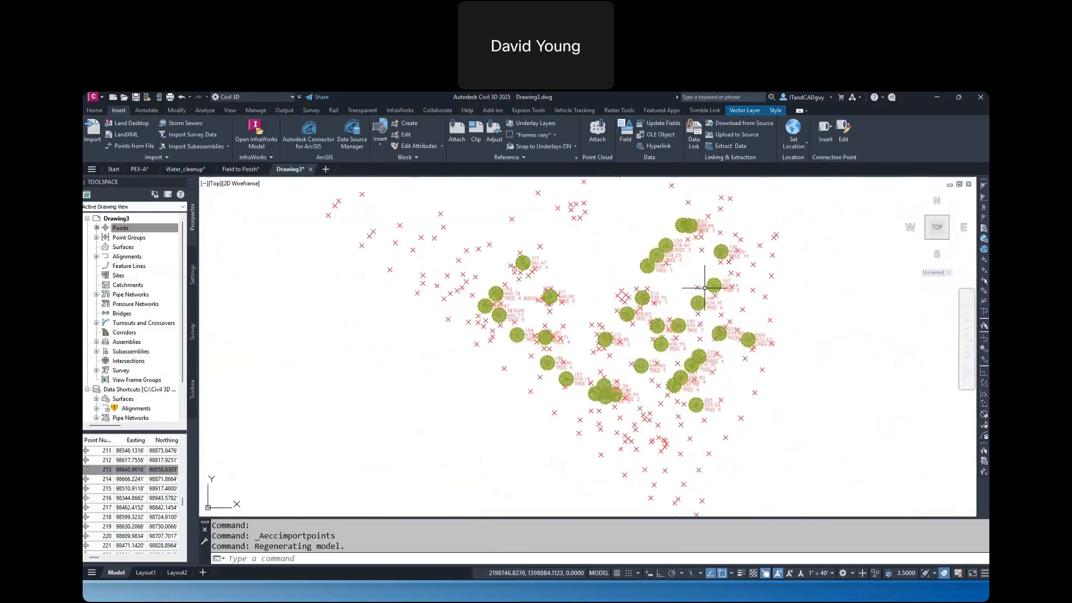
{"action": "key", "text": "Escape"}
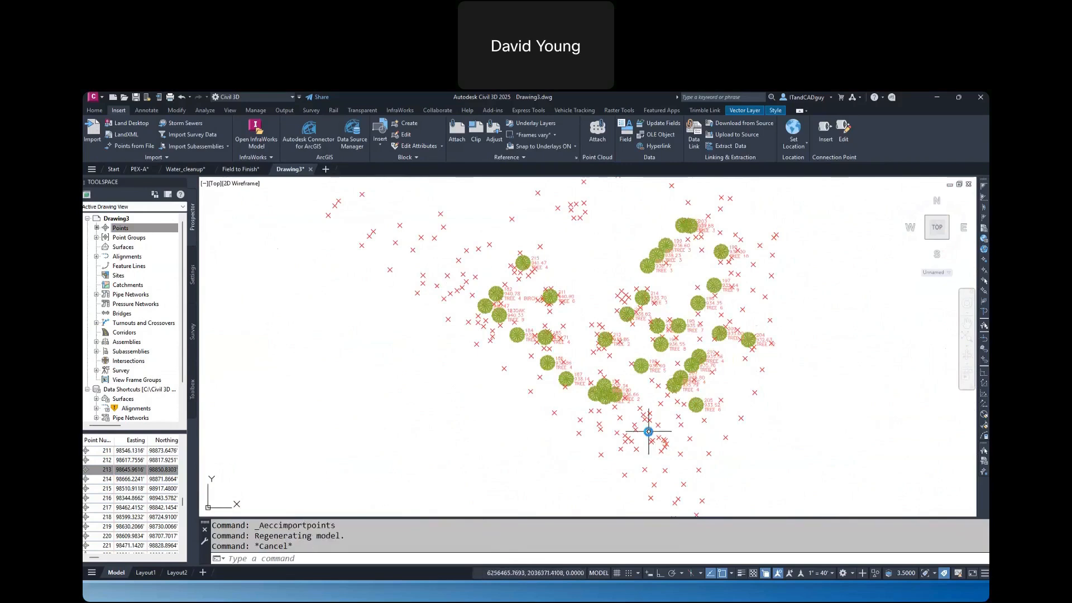
Look over the southern survey points in Drawing3 and switch to the Field to Finish drawing
{"action": "scroll", "coordinate": [649, 431], "scroll_direction": "up", "scroll_amount": 5}
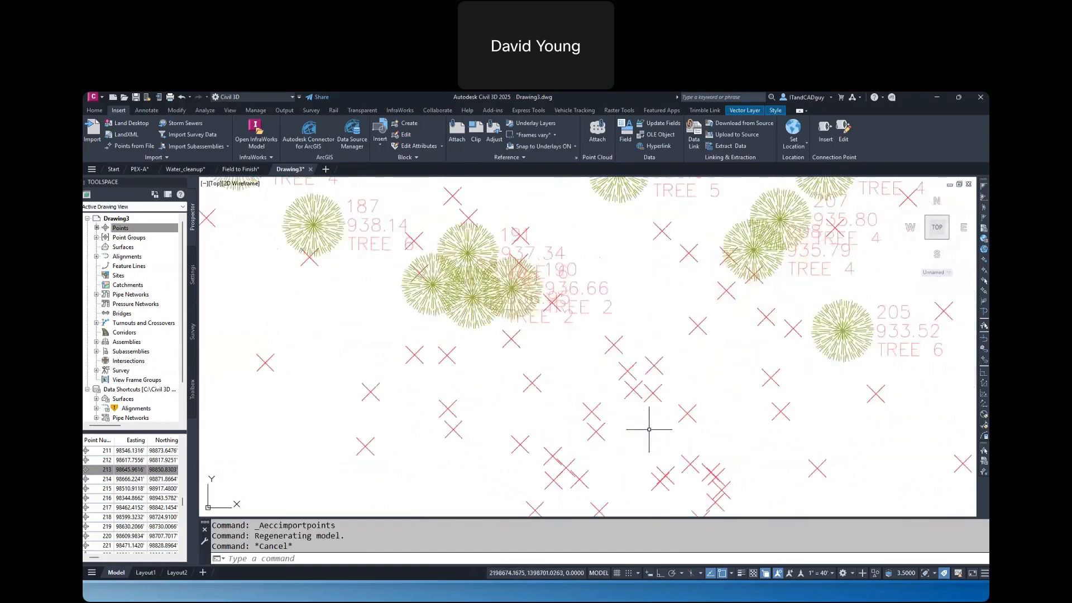
{"action": "middle_click_drag", "start_coordinate": [650, 429], "coordinate": [630, 351]}
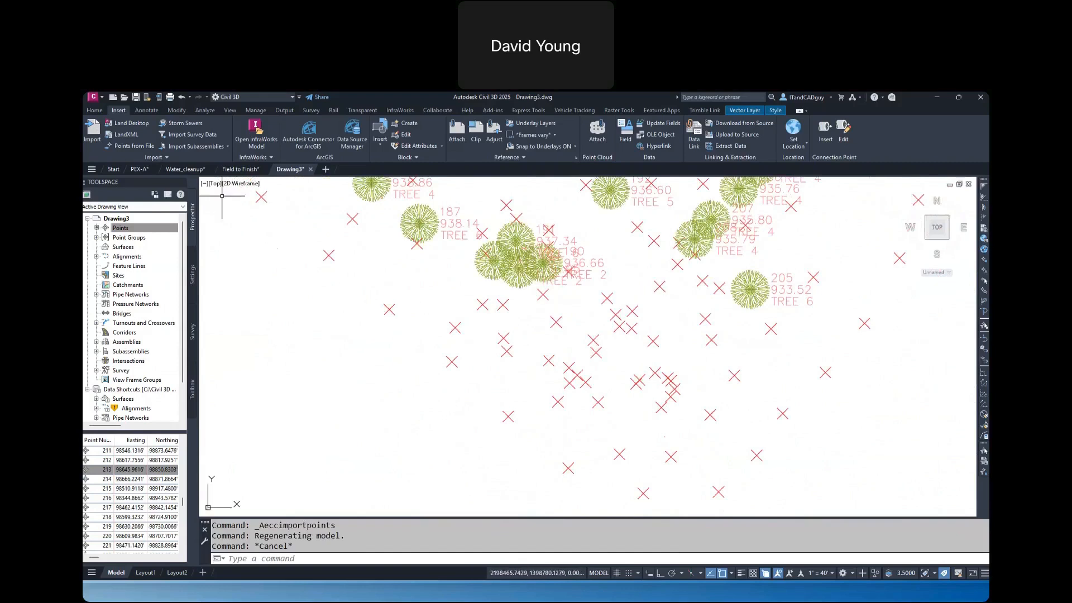
{"action": "left_click", "coordinate": [240, 170]}
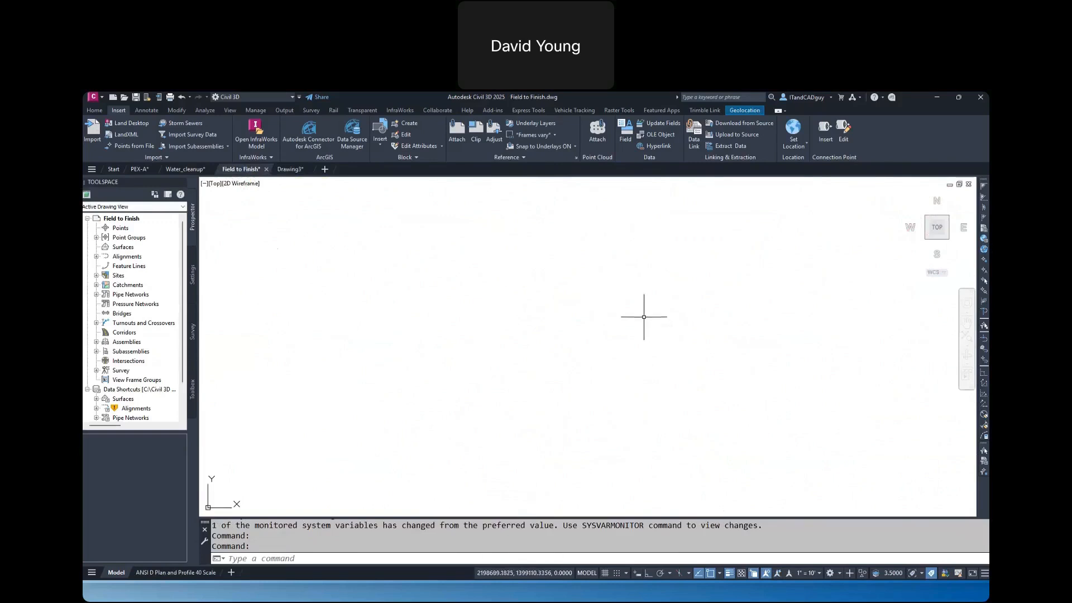
Import the points from Site Survey.txt into the Field to Finish drawing using the PNEZD (comma delimited) format
{"action": "left_click", "coordinate": [142, 150]}
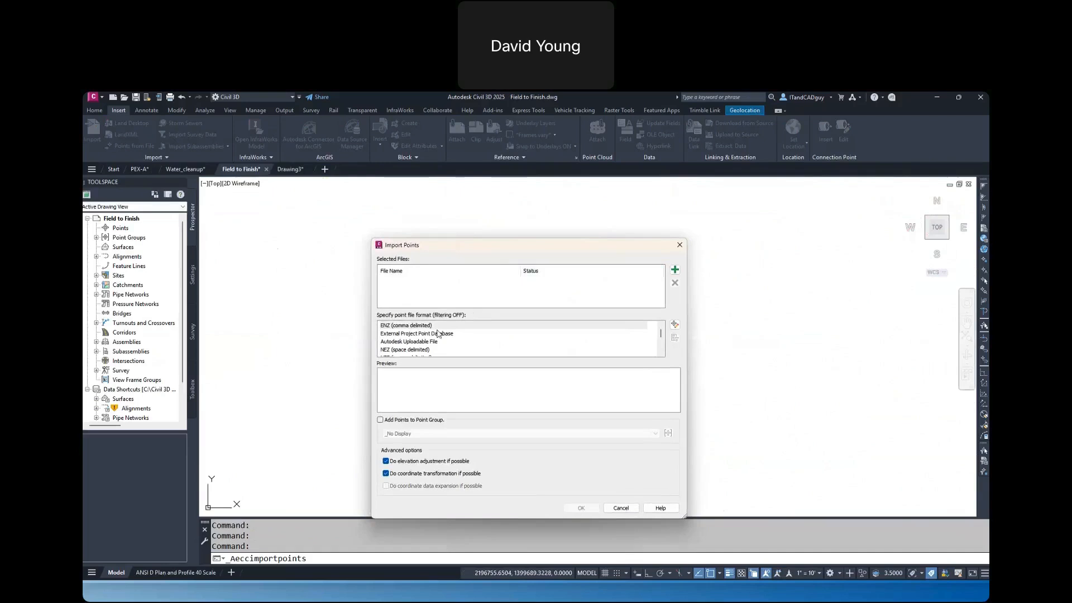
{"action": "scroll", "coordinate": [439, 334], "scroll_direction": "down", "scroll_amount": 3}
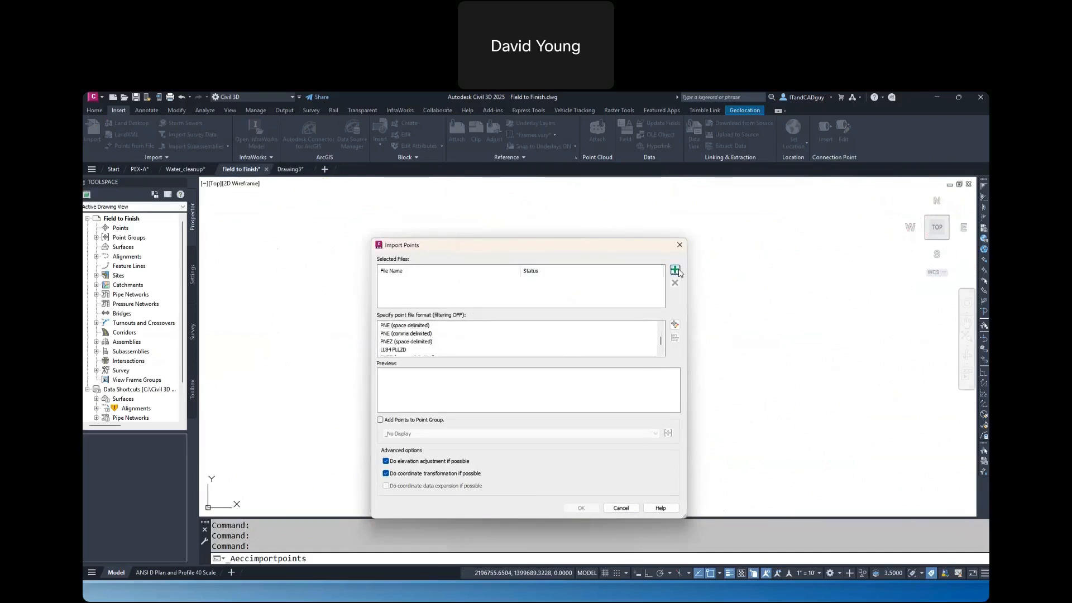
{"action": "left_click", "coordinate": [675, 270]}
{"action": "left_click", "coordinate": [474, 368]}
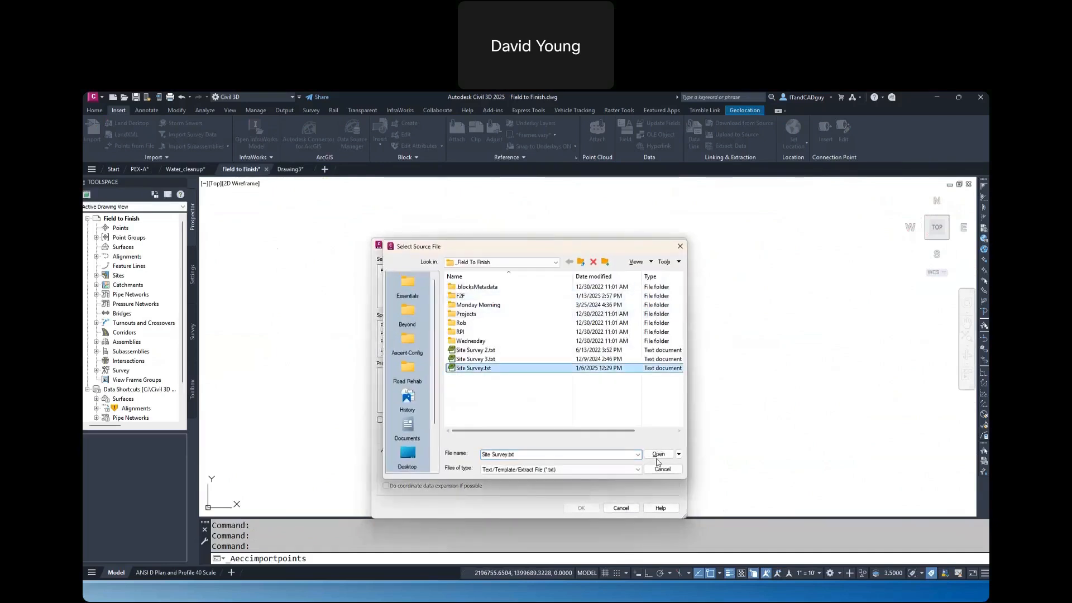
{"action": "left_click", "coordinate": [659, 454]}
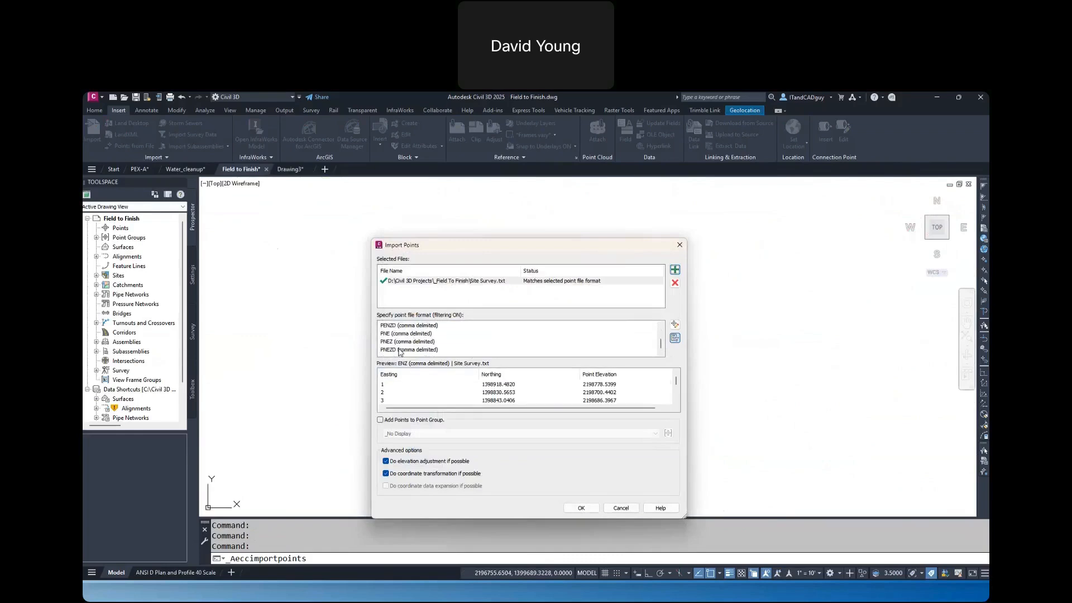
{"action": "left_click", "coordinate": [405, 350]}
{"action": "left_click", "coordinate": [592, 510]}
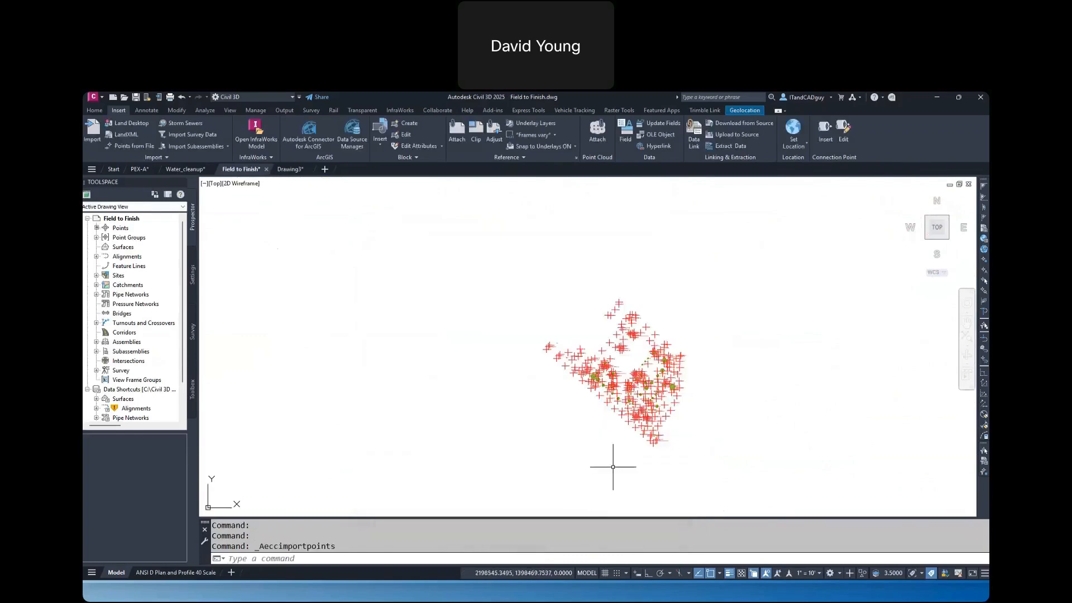
Regenerate the drawing to resize the imported point markers for the 1" = 10' annotation scale
{"action": "scroll", "coordinate": [642, 427], "scroll_direction": "up", "scroll_amount": 4}
{"action": "scroll", "coordinate": [642, 427], "scroll_direction": "up", "scroll_amount": 3}
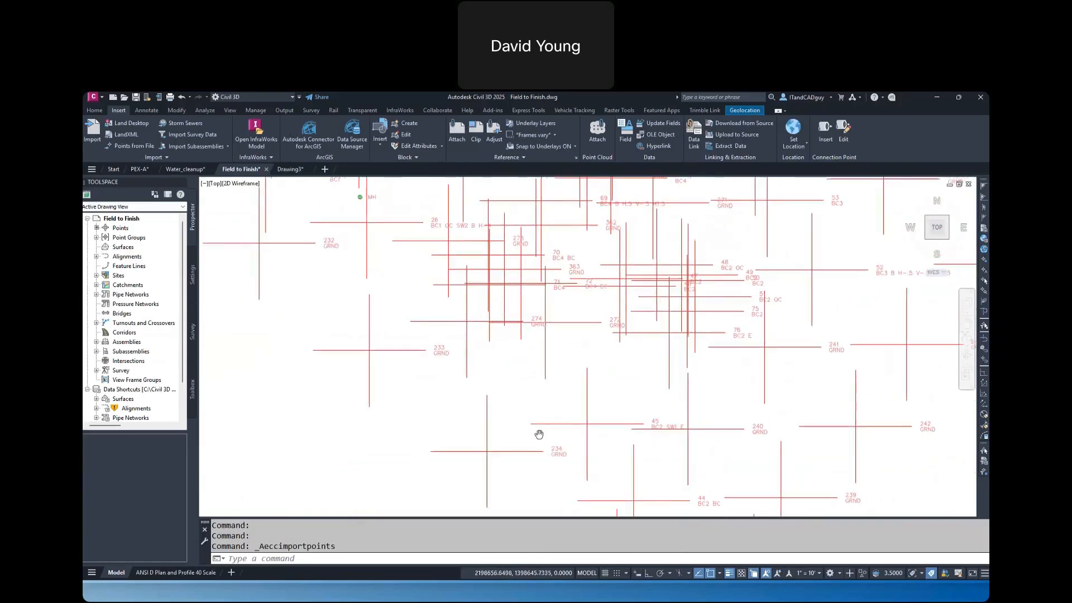
{"action": "left_click", "coordinate": [812, 573]}
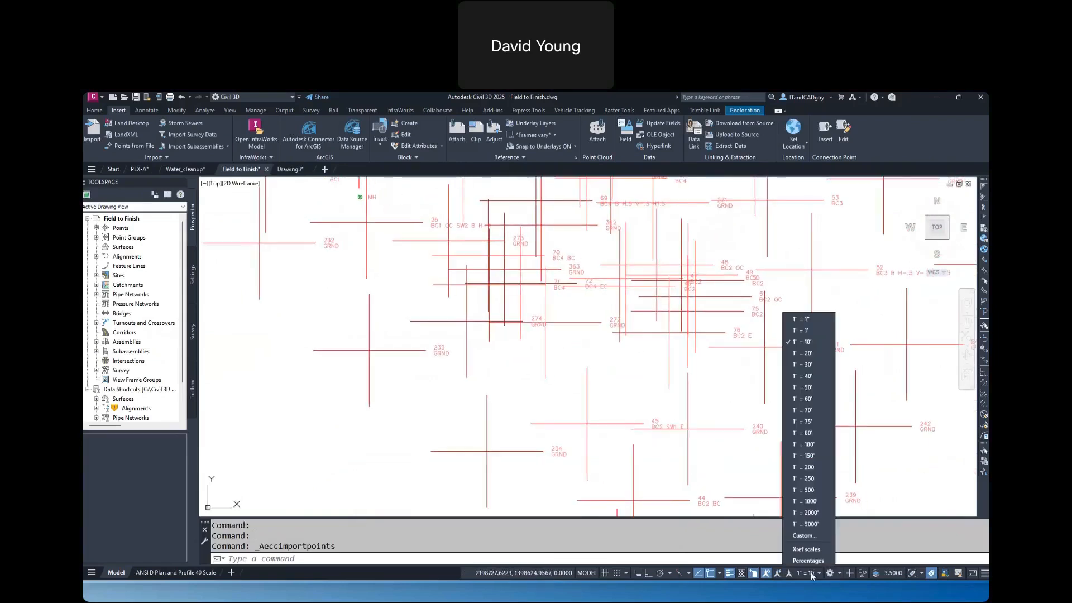
{"action": "type", "text": "RE"}
{"action": "key", "text": "Return"}
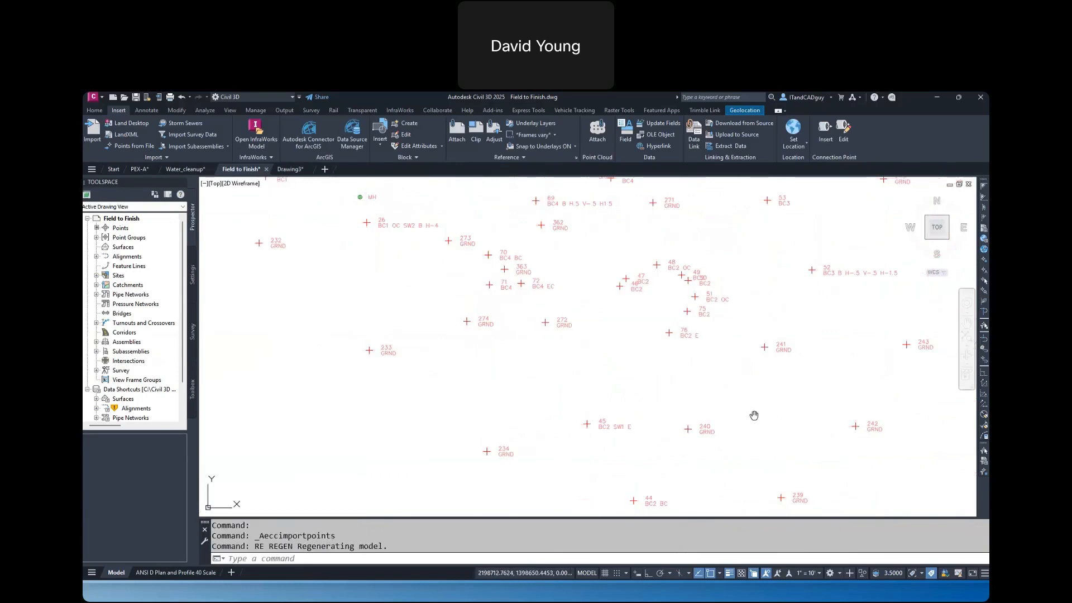
Examine the point markers and their number and description labels in the southern part of the survey
{"action": "middle_click_drag", "start_coordinate": [754, 414], "coordinate": [692, 263]}
{"action": "scroll", "coordinate": [687, 349], "scroll_direction": "down", "scroll_amount": 5}
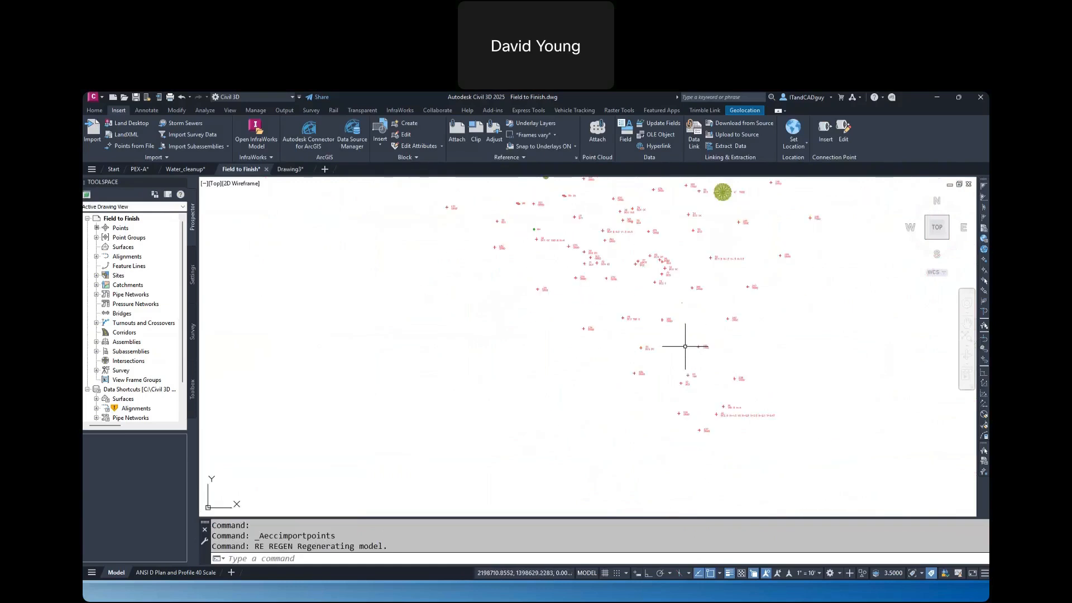
{"action": "scroll", "coordinate": [670, 276], "scroll_direction": "up", "scroll_amount": 4}
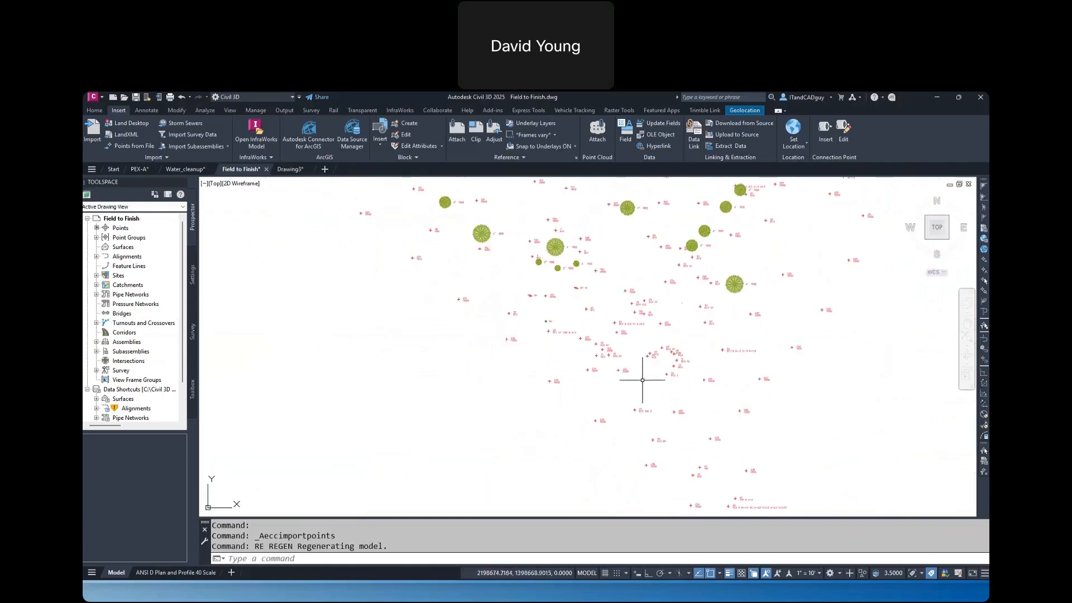
{"action": "scroll", "coordinate": [642, 381], "scroll_direction": "up", "scroll_amount": 4}
{"action": "mouse_move", "coordinate": [689, 327]}
{"action": "middle_mouse_down"}
{"action": "mouse_move", "coordinate": [670, 319]}
{"action": "mouse_move", "coordinate": [620, 222]}
{"action": "middle_mouse_up"}
{"action": "middle_click_drag", "start_coordinate": [698, 374], "coordinate": [650, 260]}
{"action": "middle_click_drag", "start_coordinate": [774, 469], "coordinate": [677, 316]}
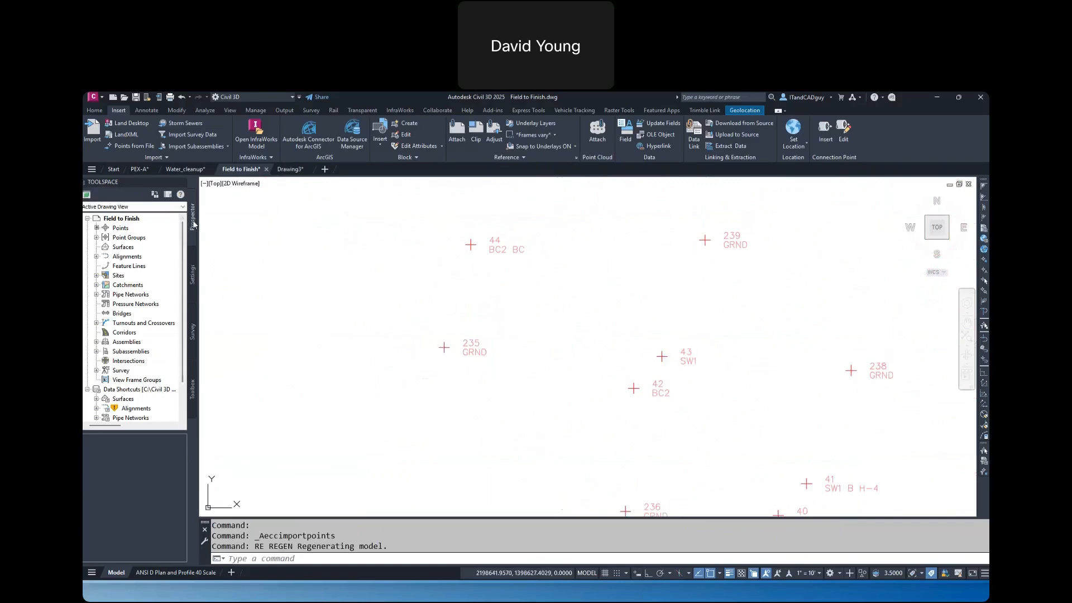
Review the default styles and overrides of the _All Points point group, and cancel its properties
{"action": "left_click", "coordinate": [97, 237]}
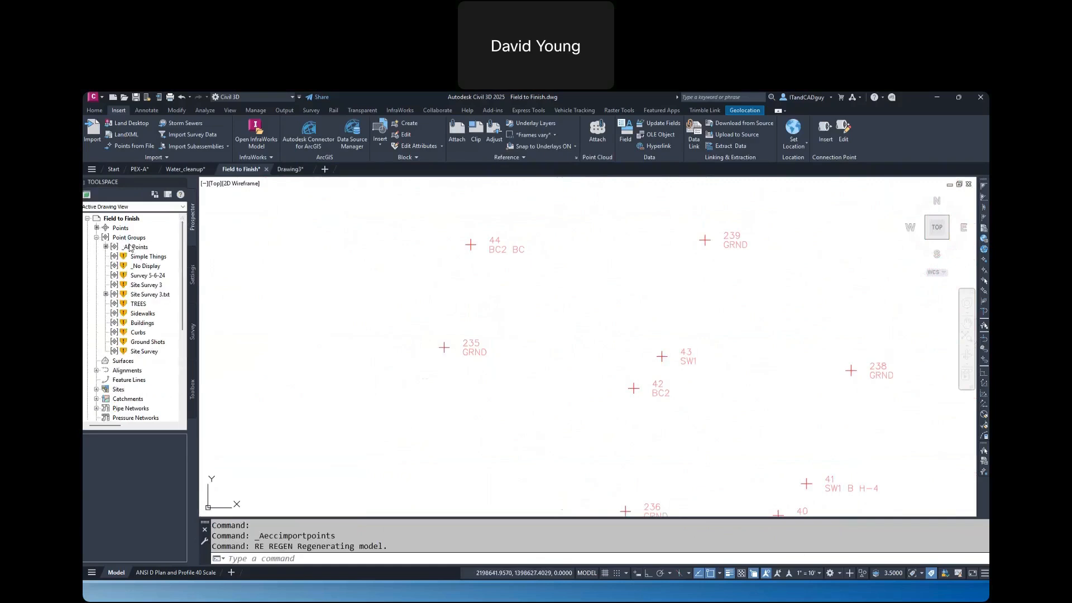
{"action": "right_click", "coordinate": [129, 247]}
{"action": "left_click", "coordinate": [140, 249]}
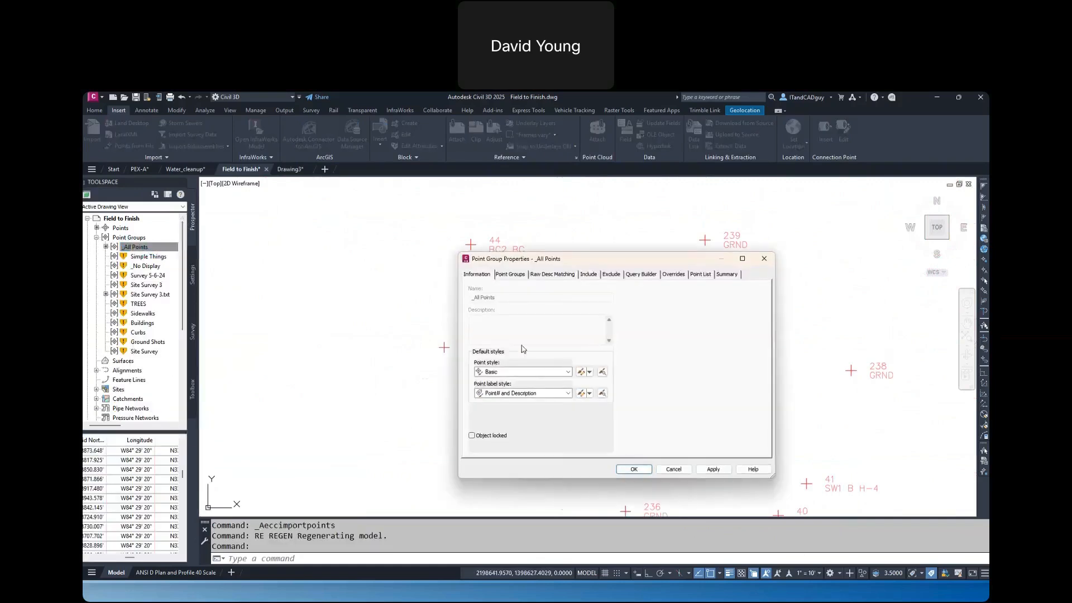
{"action": "left_click", "coordinate": [680, 277]}
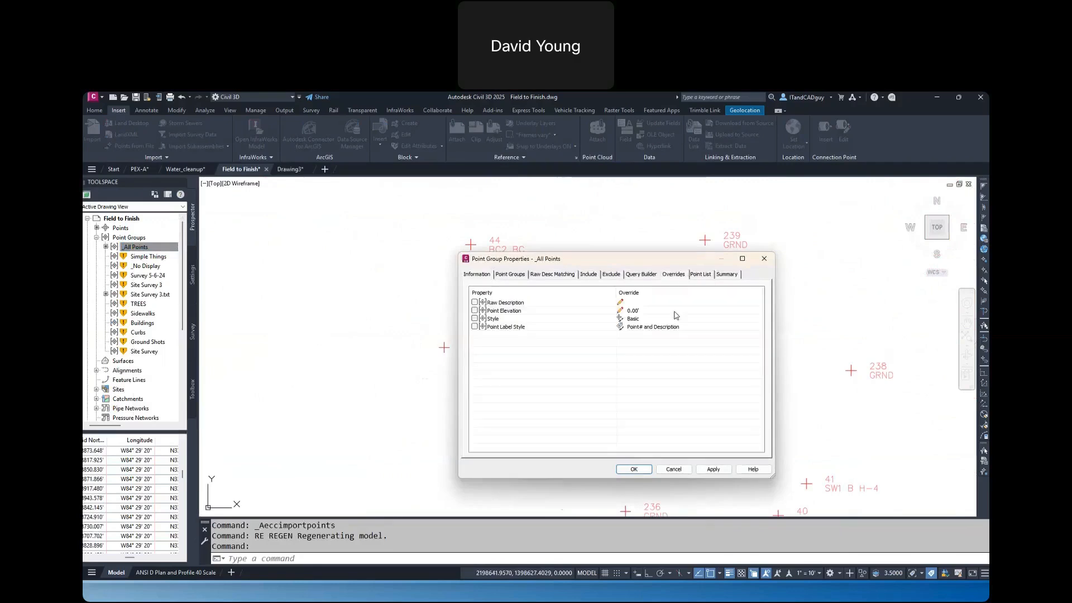
{"action": "left_click", "coordinate": [675, 469]}
Examine the curb and ground point descriptions and the symbol drawn for the manhole point
{"action": "scroll", "coordinate": [757, 422], "scroll_direction": "down", "scroll_amount": 2}
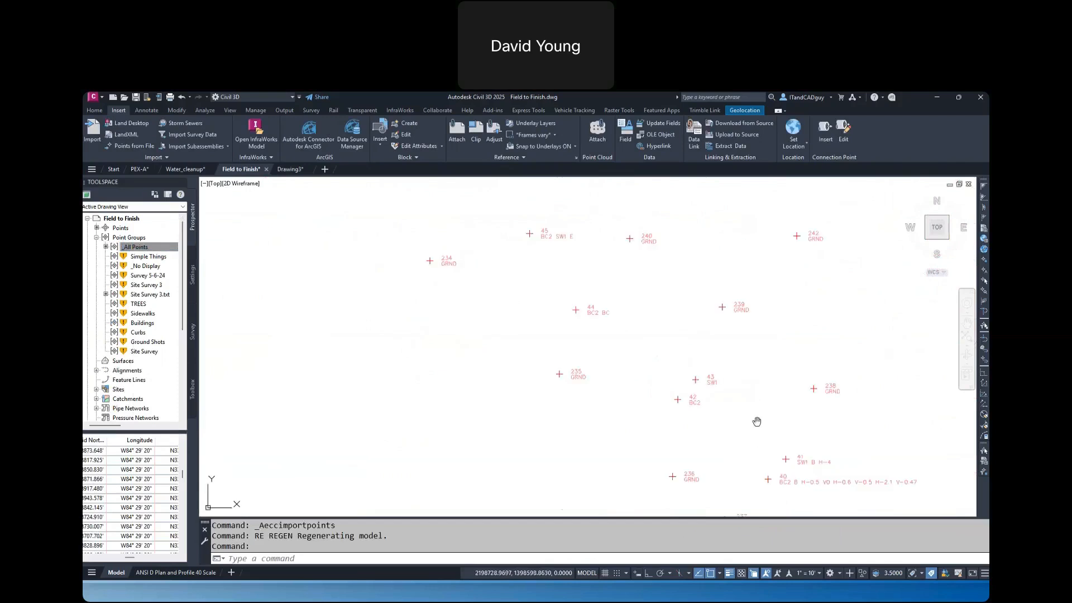
{"action": "mouse_move", "coordinate": [756, 421]}
{"action": "middle_mouse_down"}
{"action": "mouse_move", "coordinate": [730, 398]}
{"action": "mouse_move", "coordinate": [733, 437]}
{"action": "middle_mouse_up"}
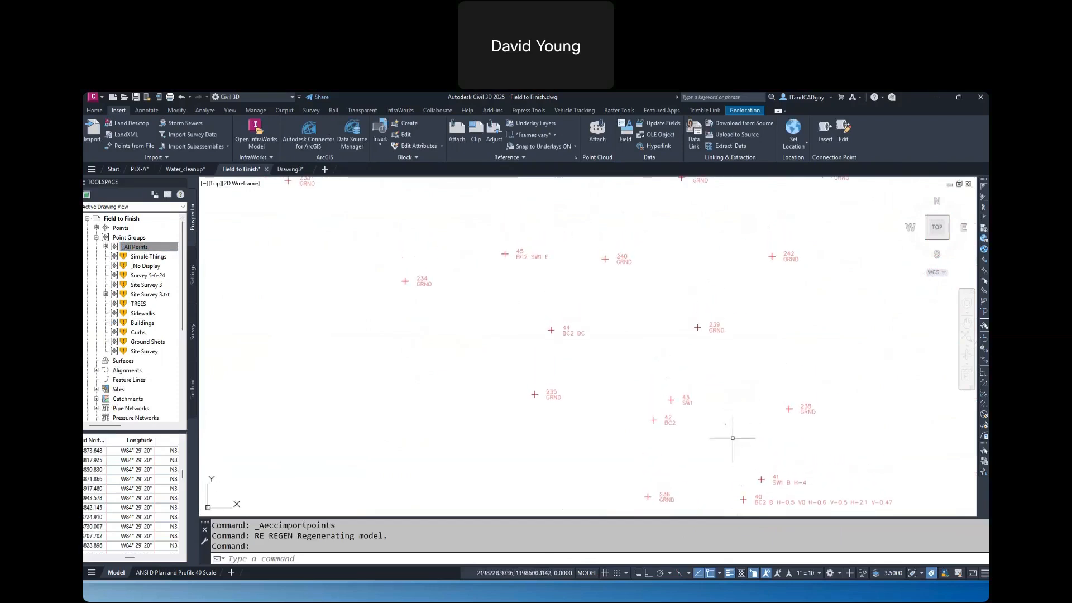
{"action": "middle_click_drag", "start_coordinate": [648, 340], "coordinate": [649, 435]}
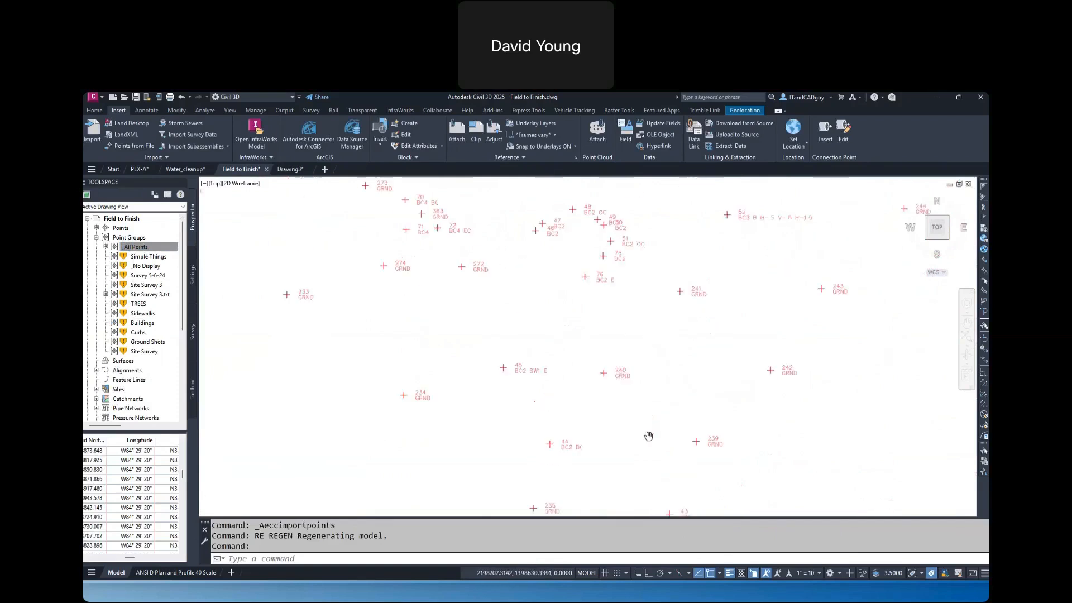
{"action": "middle_click_drag", "start_coordinate": [596, 320], "coordinate": [807, 447]}
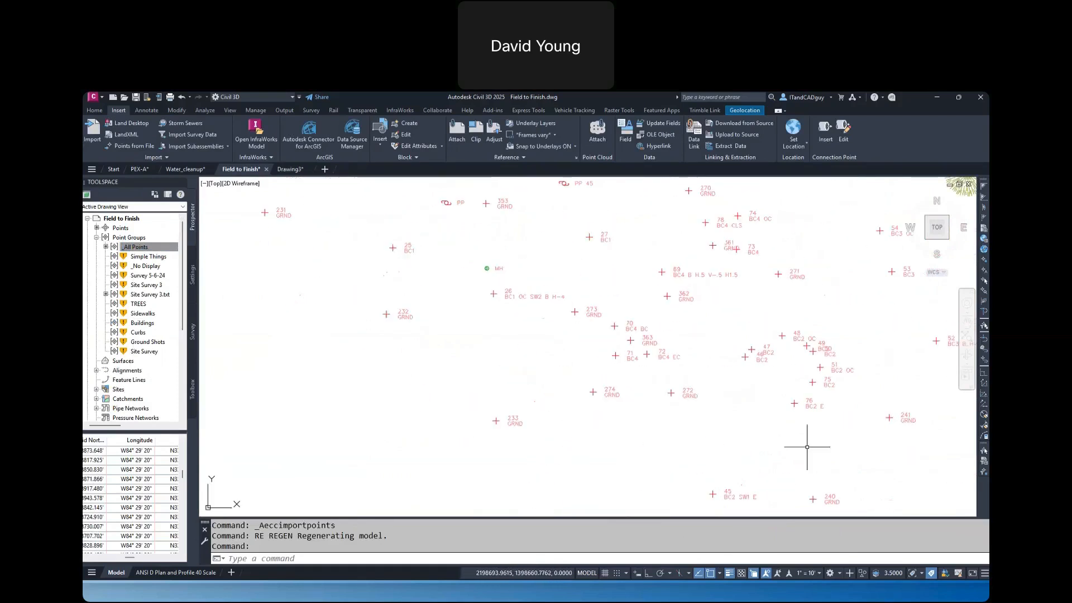
{"action": "scroll", "coordinate": [476, 258], "scroll_direction": "up", "scroll_amount": 6}
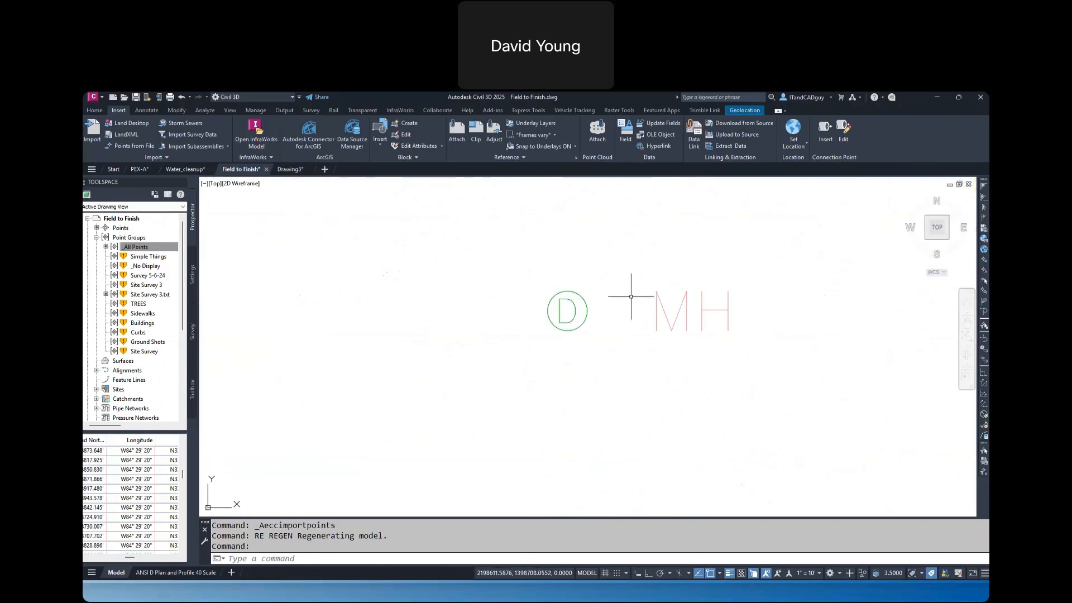
{"action": "scroll", "coordinate": [633, 291], "scroll_direction": "down", "scroll_amount": 5}
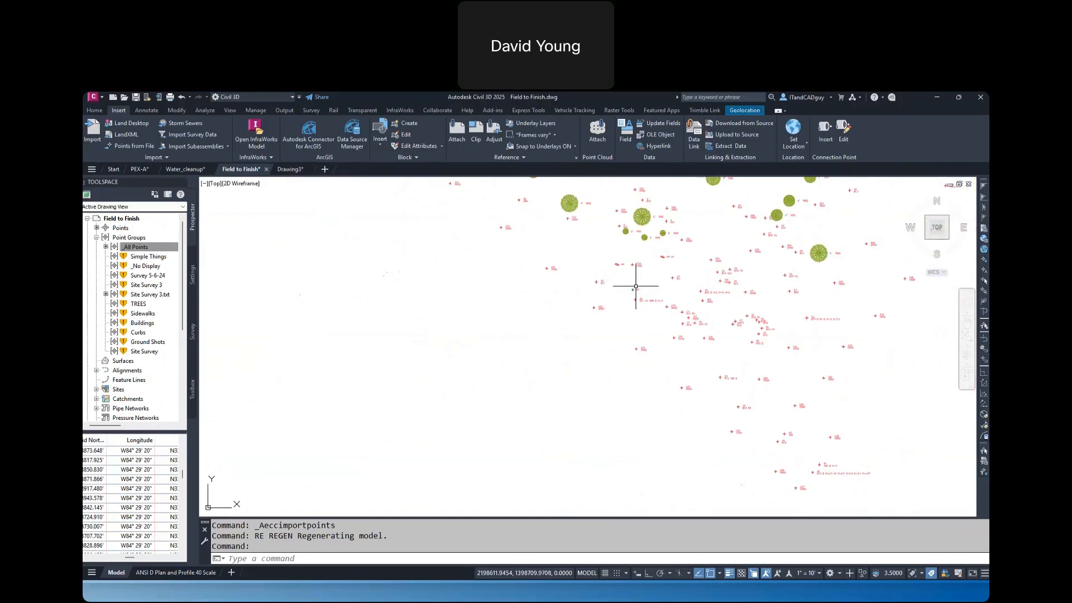
{"action": "key", "text": "Escape"}
{"action": "key", "text": "Escape"}
Inspect the PP point symbol beside point 353 by selecting it, and clear the selection
{"action": "scroll", "coordinate": [627, 218], "scroll_direction": "up", "scroll_amount": 4}
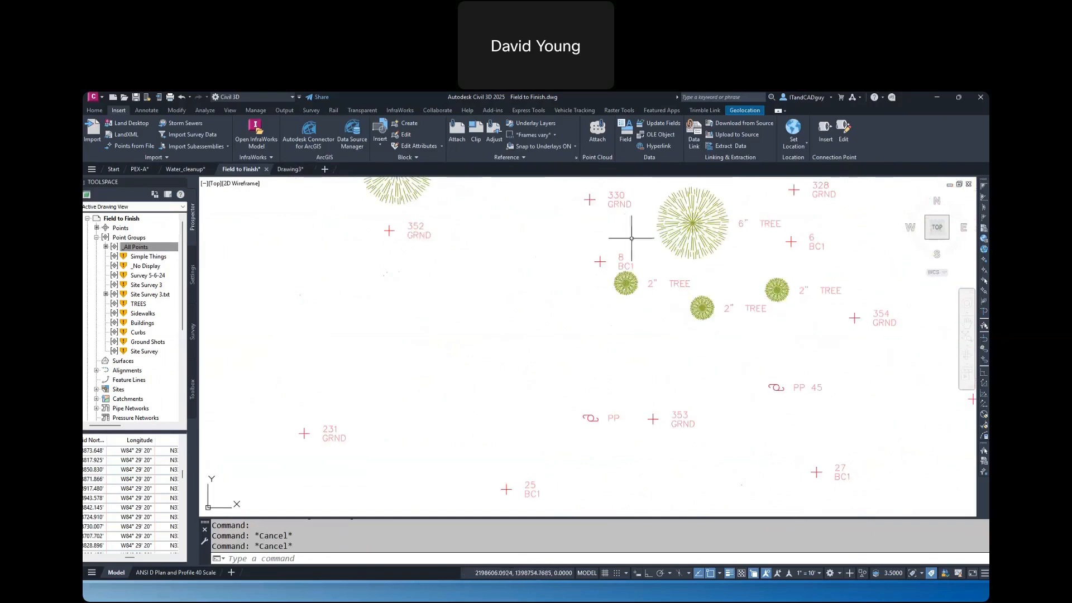
{"action": "left_click", "coordinate": [599, 411]}
{"action": "left_click", "coordinate": [581, 417]}
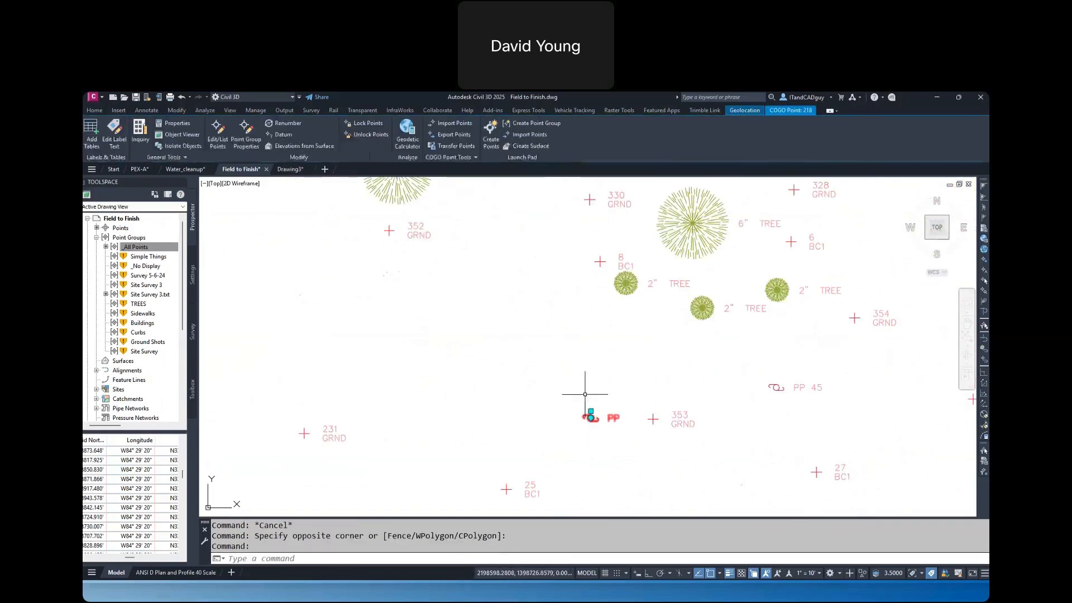
{"action": "key", "text": "Escape"}
{"action": "key", "text": "Escape"}
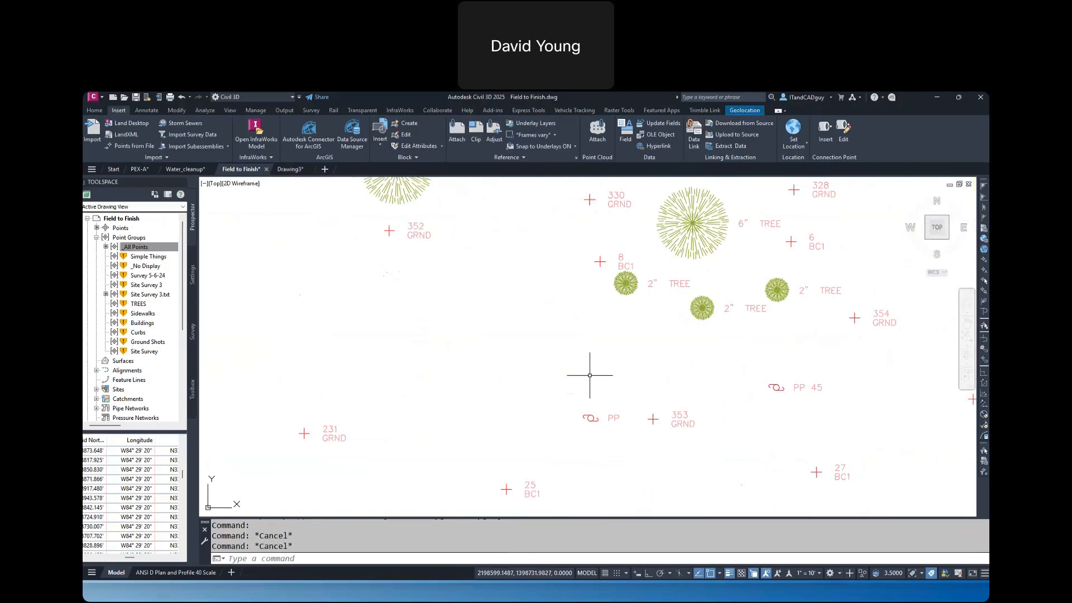
Erase all the imported survey points from the Field to Finish drawing
{"action": "scroll", "coordinate": [591, 373], "scroll_direction": "down", "scroll_amount": 5}
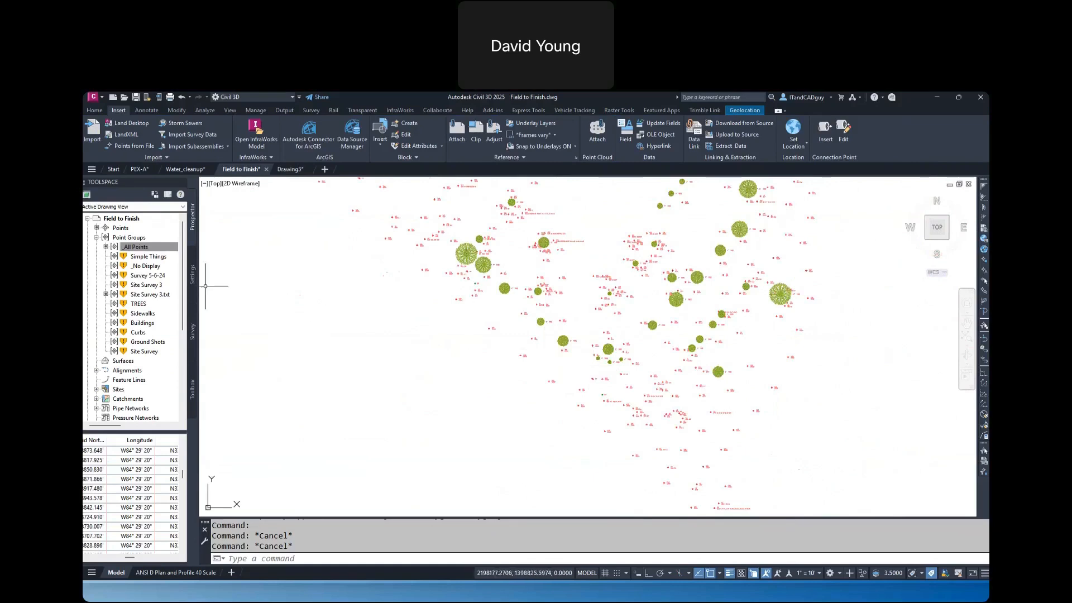
{"action": "scroll", "coordinate": [586, 287], "scroll_direction": "down", "scroll_amount": 5}
{"action": "left_click", "coordinate": [496, 216]}
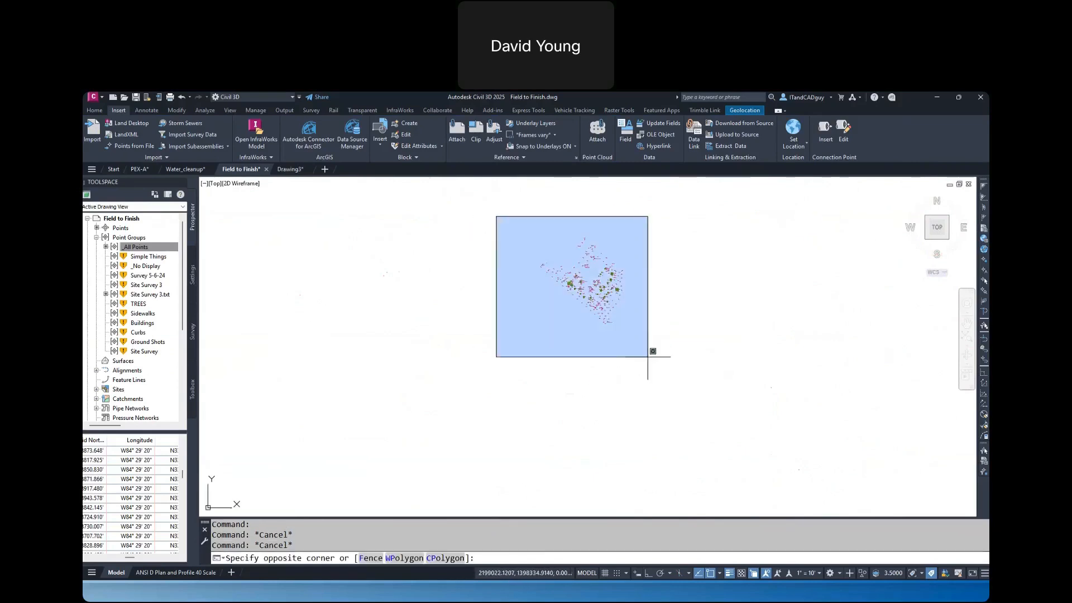
{"action": "left_click", "coordinate": [647, 356]}
{"action": "key", "text": "Delete"}
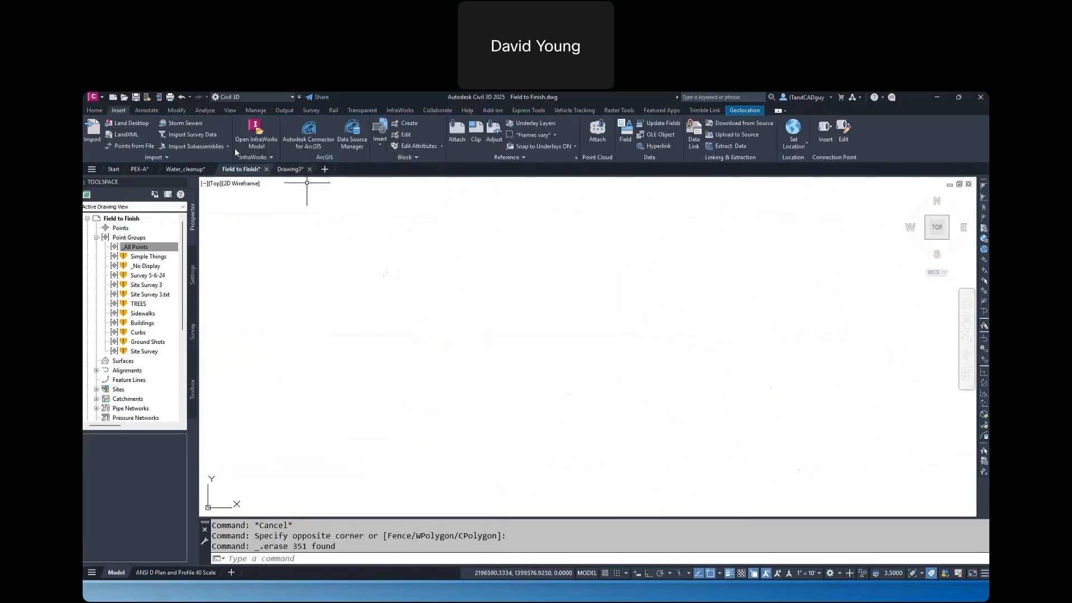
Start importing survey data and create a new local survey database named f2f
{"action": "left_click", "coordinate": [193, 329]}
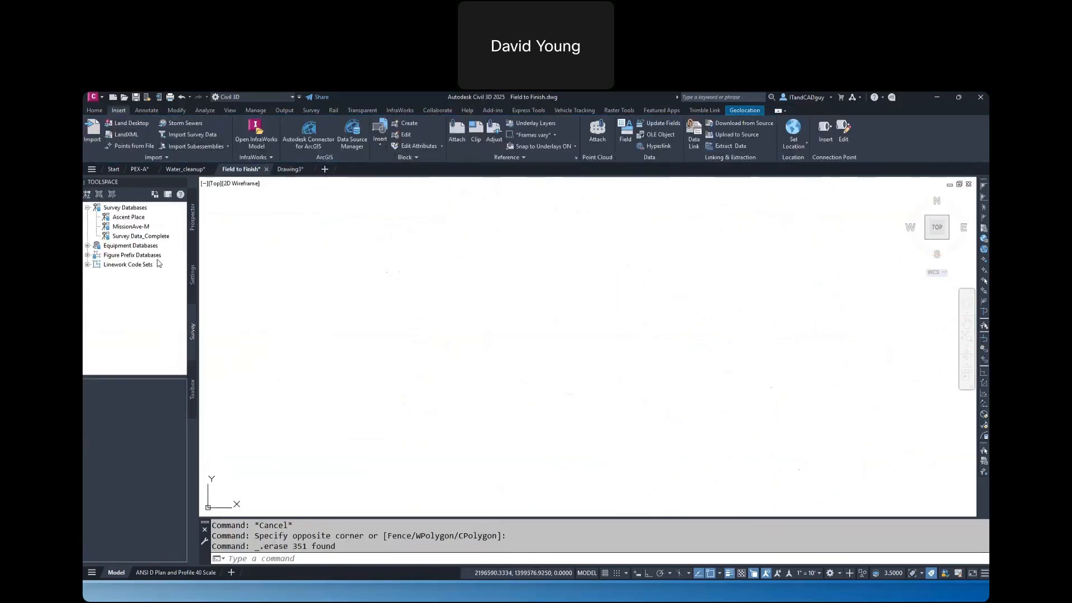
{"action": "right_click", "coordinate": [135, 209]}
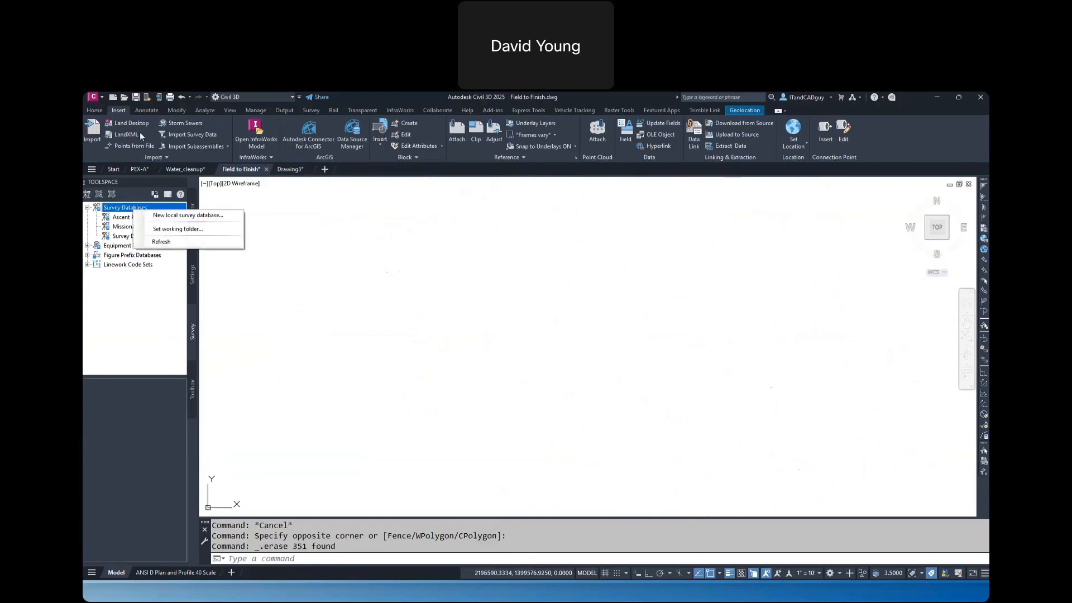
{"action": "left_click", "coordinate": [192, 135]}
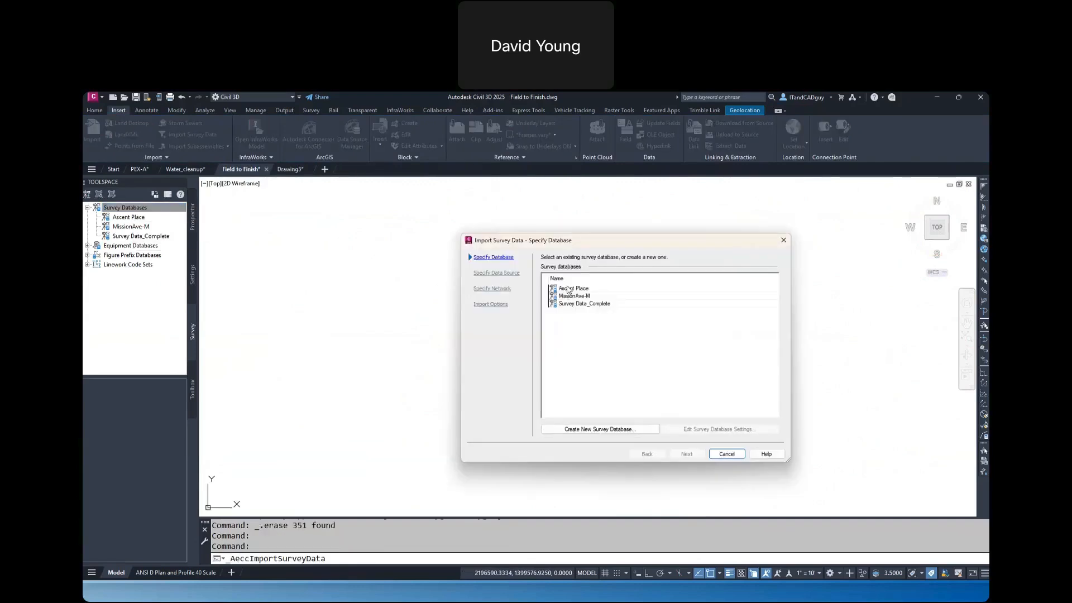
{"action": "left_click", "coordinate": [594, 429]}
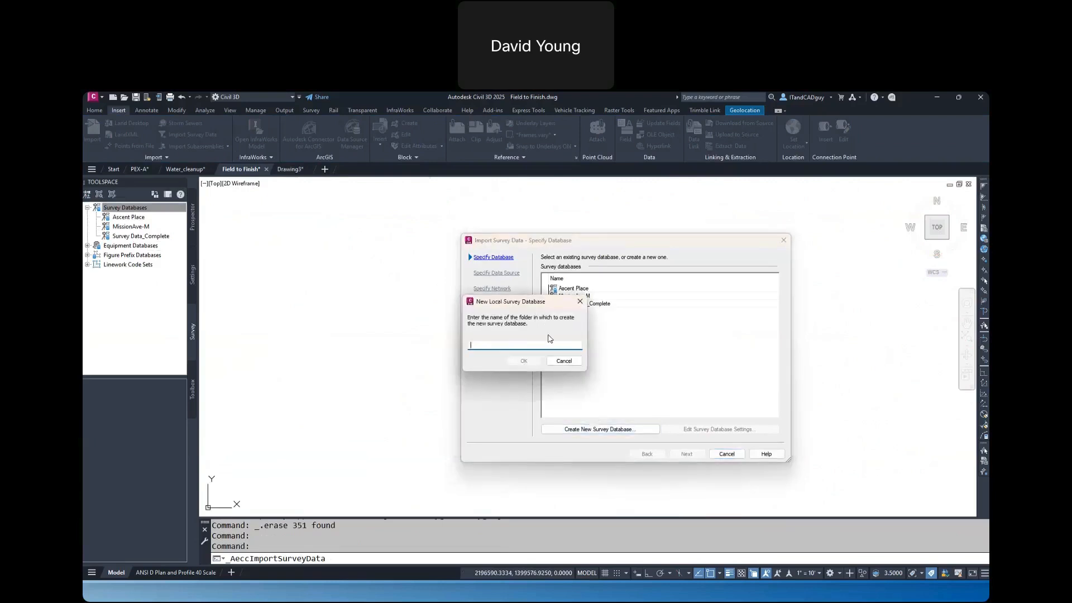
{"action": "type", "text": "f2f"}
{"action": "left_click", "coordinate": [525, 362]}
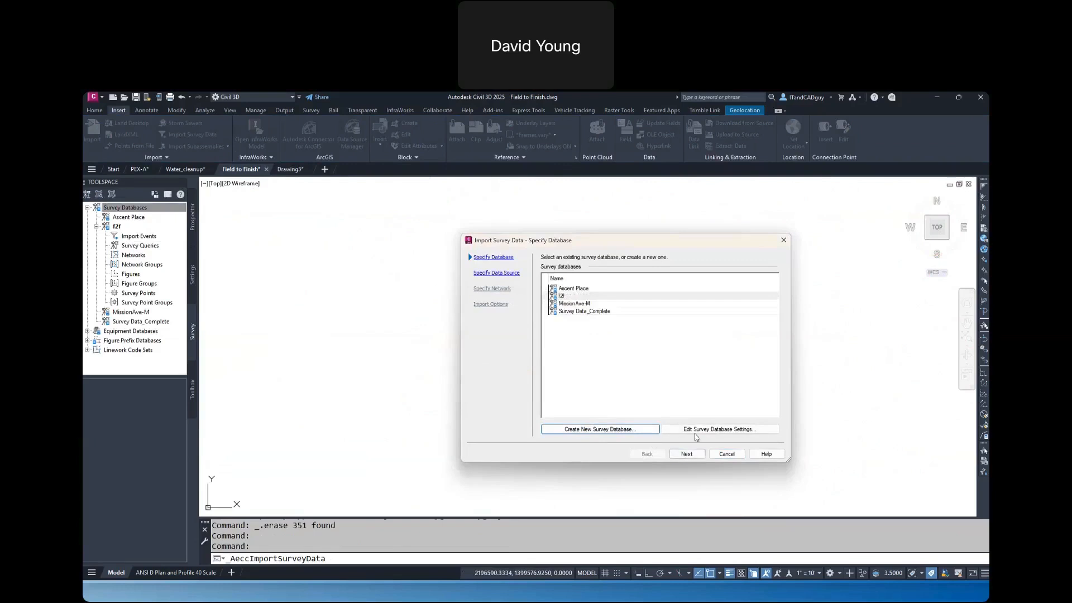
Set the f2f survey database's coordinate zone to GA83-WF, NAD83 Georgia State Planes, West Zone, US Foot
{"action": "left_click", "coordinate": [695, 430]}
{"action": "left_click", "coordinate": [641, 279]}
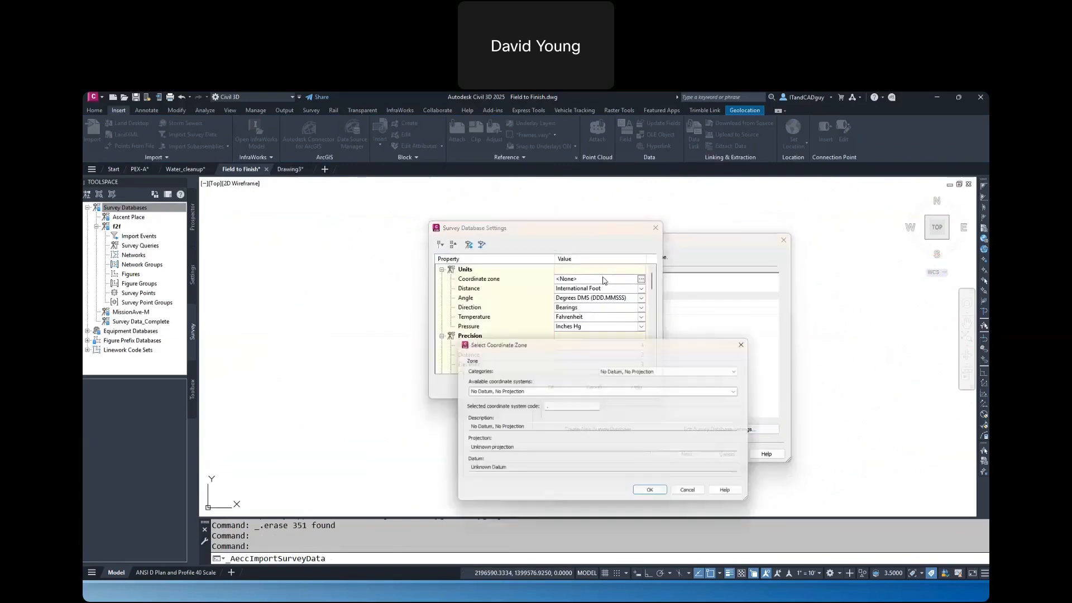
{"action": "left_click", "coordinate": [578, 406]}
{"action": "type", "text": "GA83-W"}
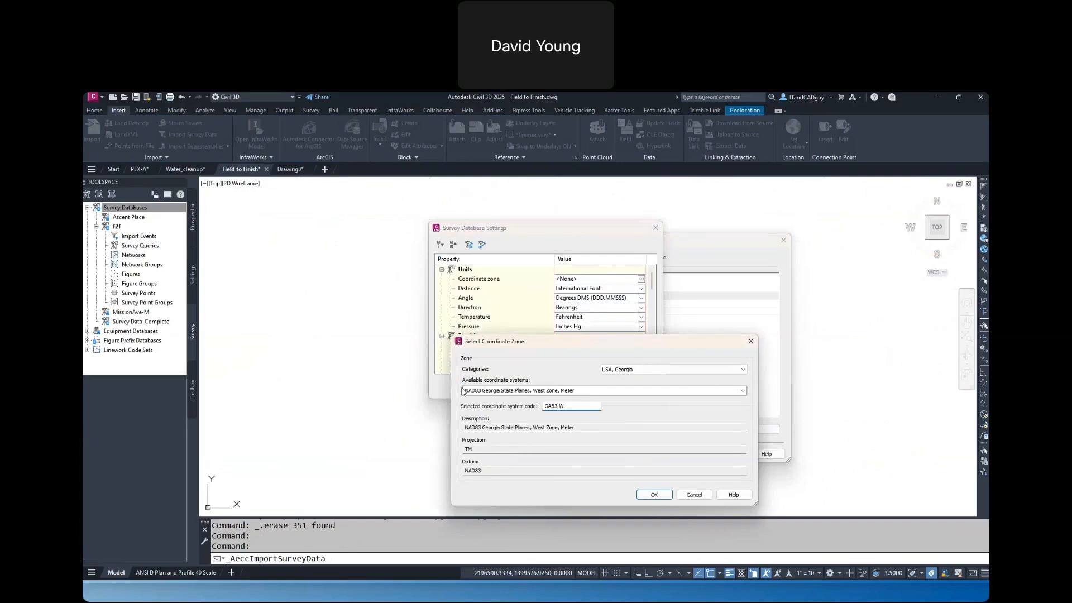
{"action": "key", "text": "Tab"}
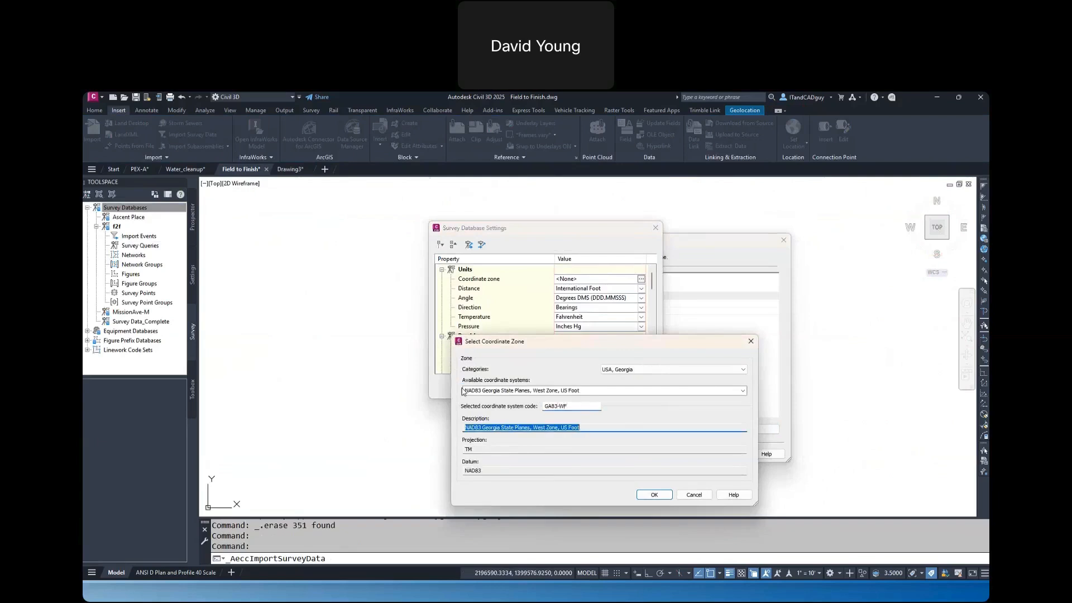
{"action": "left_click", "coordinate": [655, 494]}
{"action": "left_click", "coordinate": [561, 386]}
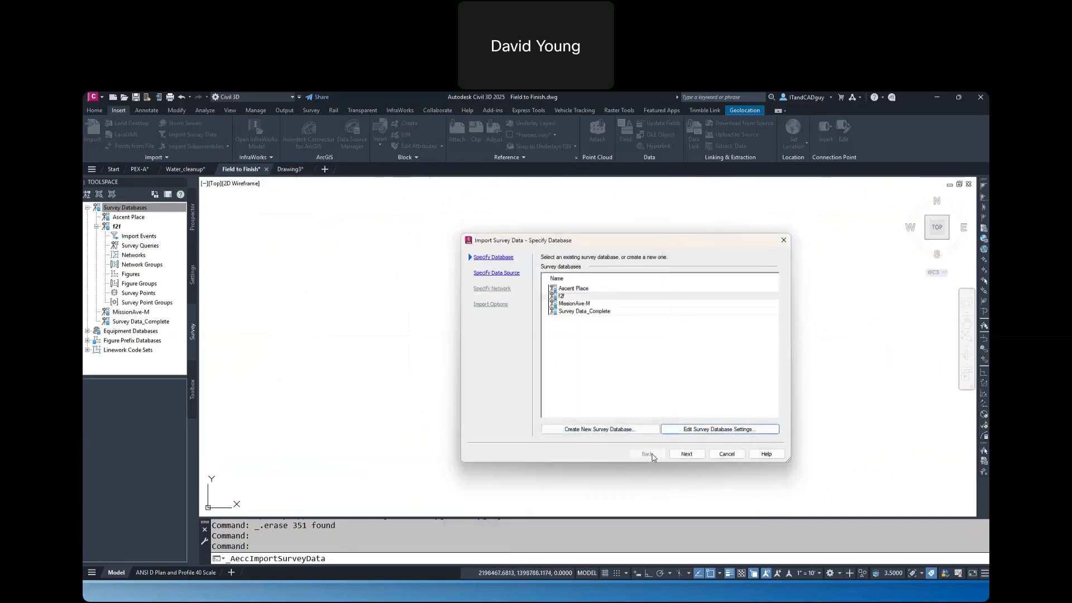
Add Site Survey.txt from the _Field To Finish folder as the point file to import into the f2f database
{"action": "left_click", "coordinate": [686, 453]}
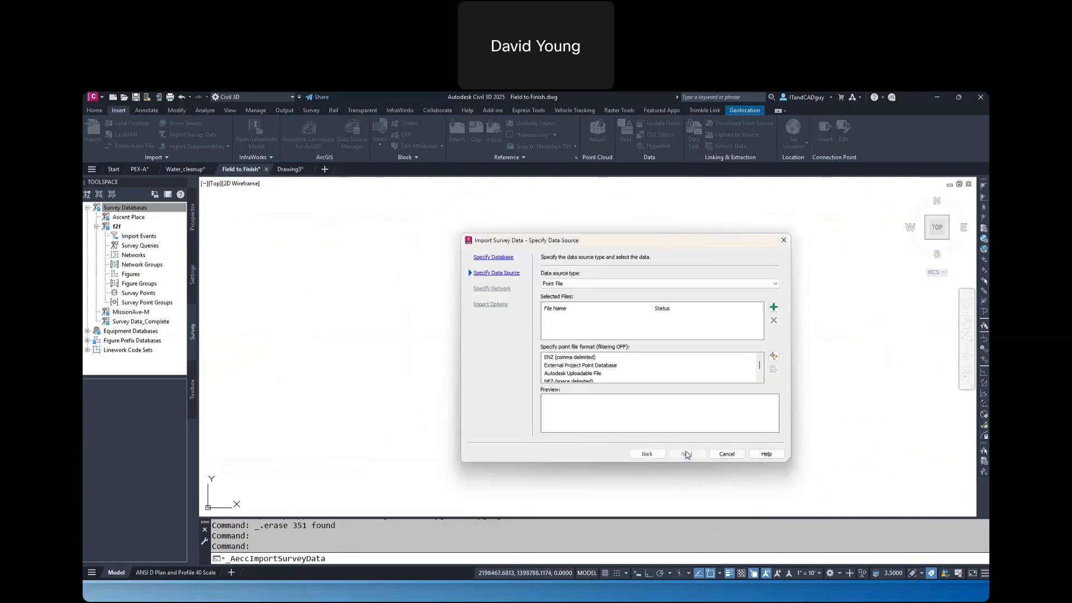
{"action": "left_click", "coordinate": [773, 307]}
{"action": "left_click", "coordinate": [587, 368]}
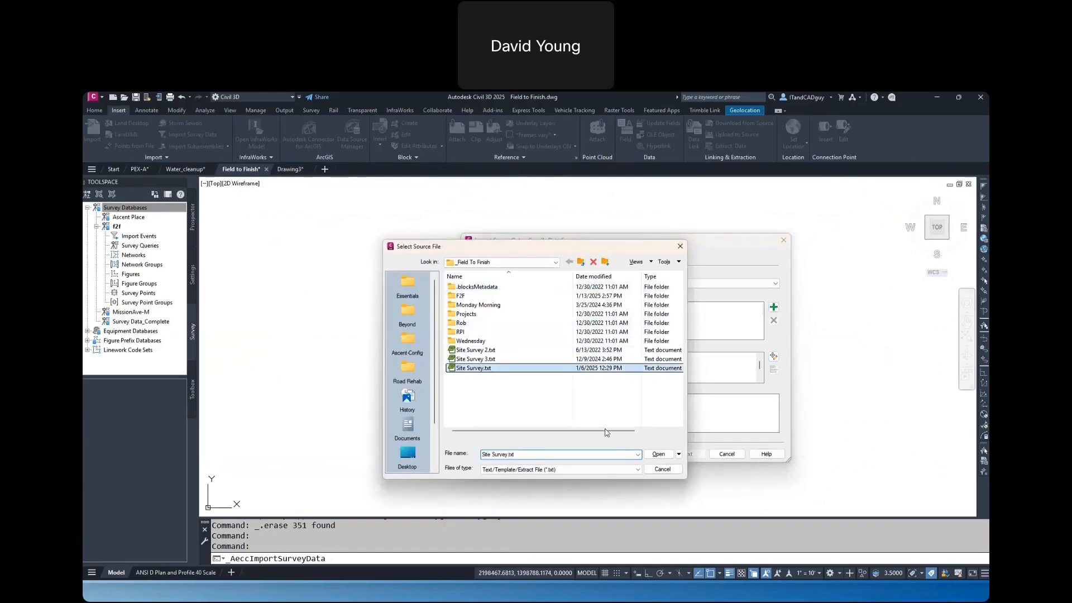
{"action": "left_click", "coordinate": [658, 454]}
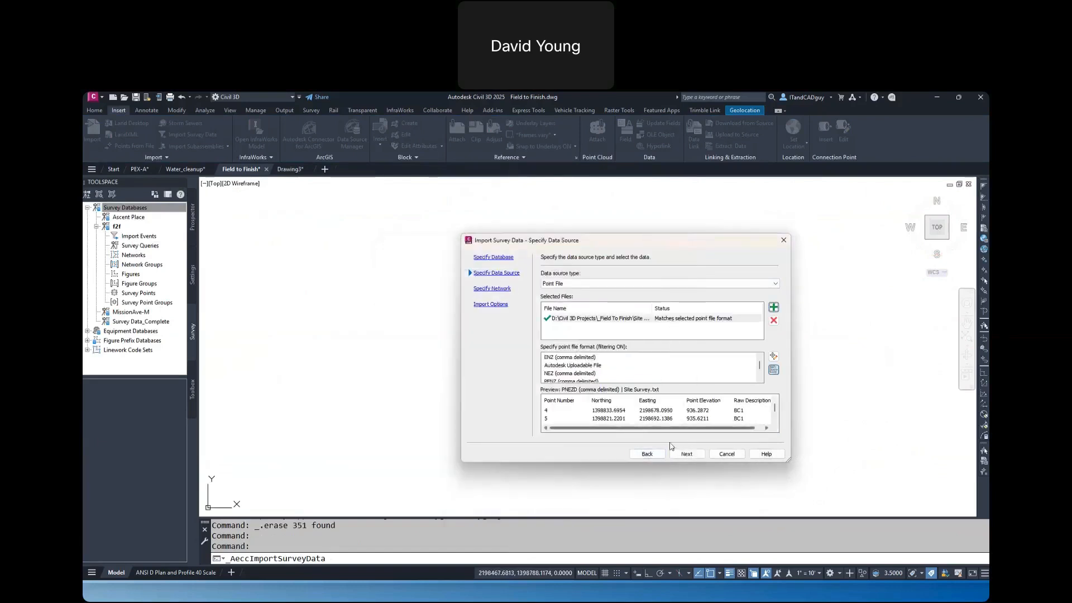
Accept the network and import options, with linework processing and figure and survey point insertion on, and finish the survey import
{"action": "left_click", "coordinate": [699, 455]}
{"action": "left_click", "coordinate": [687, 454]}
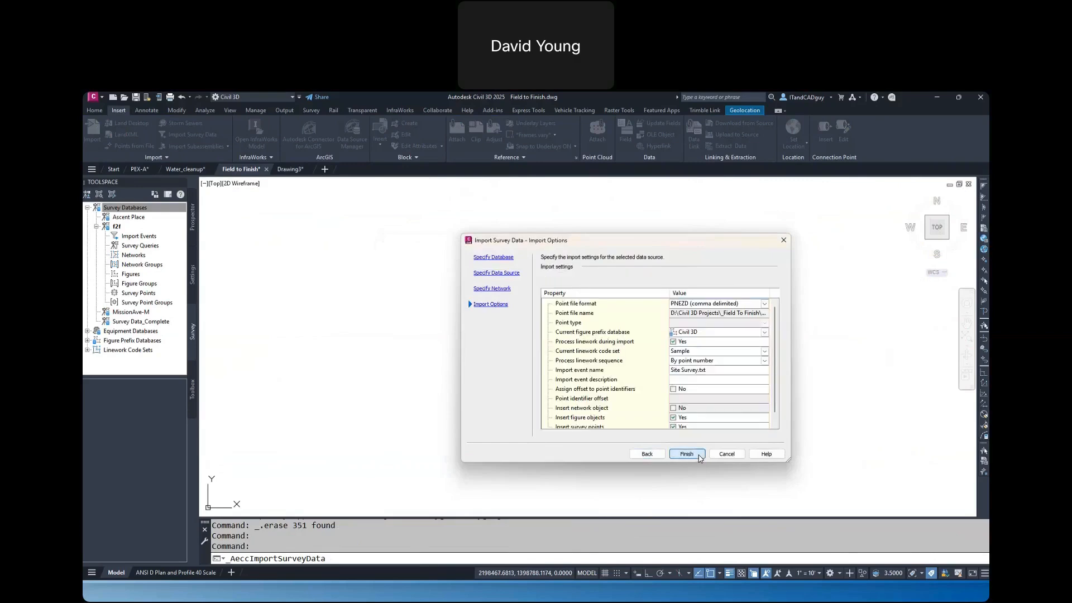
{"action": "scroll", "coordinate": [716, 391], "scroll_direction": "down", "scroll_amount": 1}
{"action": "left_click", "coordinate": [688, 454]}
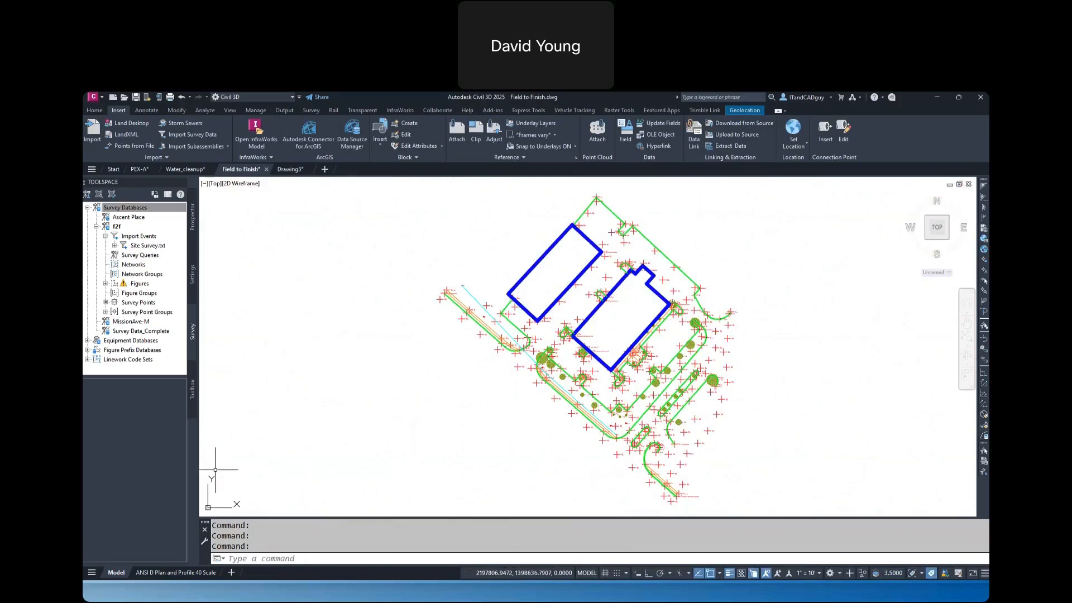
In the PEX-A drawing, erase the Main Site Imperial aerial image and detach it
{"action": "key", "text": "alt+Tab"}
{"action": "key", "text": "Right"}
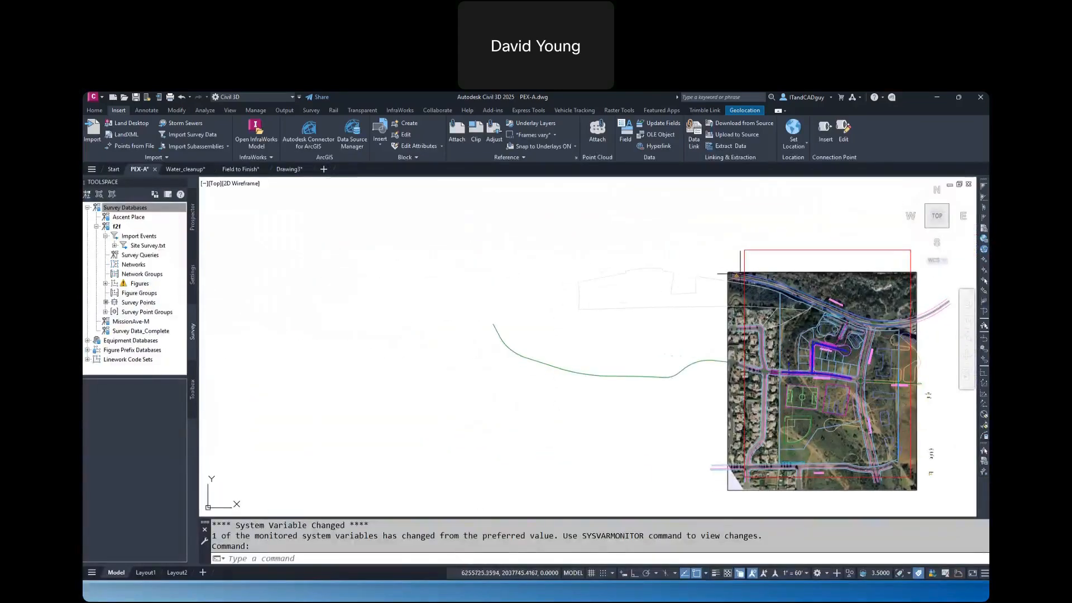
{"action": "left_click", "coordinate": [773, 271]}
{"action": "key", "text": "Delete"}
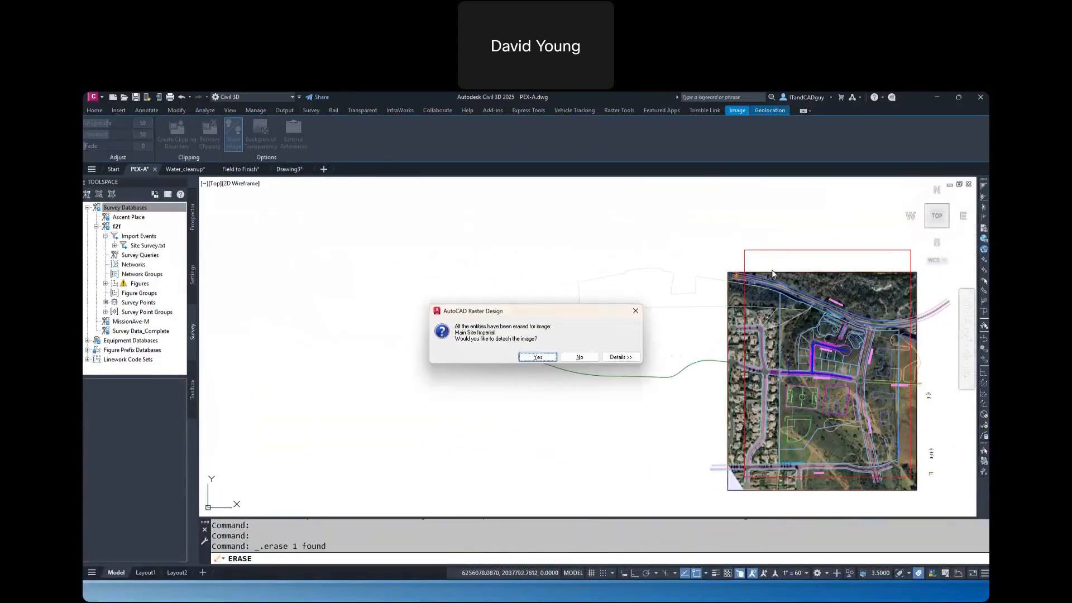
{"action": "left_click", "coordinate": [537, 358]}
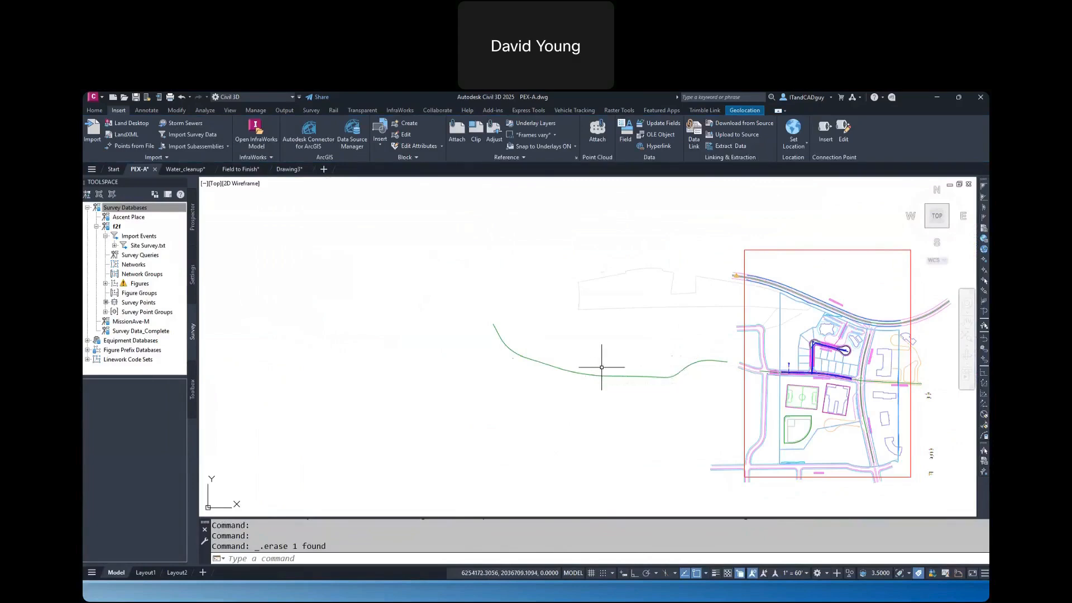
Turn on the Aerial geomap and select the winding road centerline to compare it with the imagery
{"action": "type", "text": "GEOMAP"}
{"action": "key", "text": "Return"}
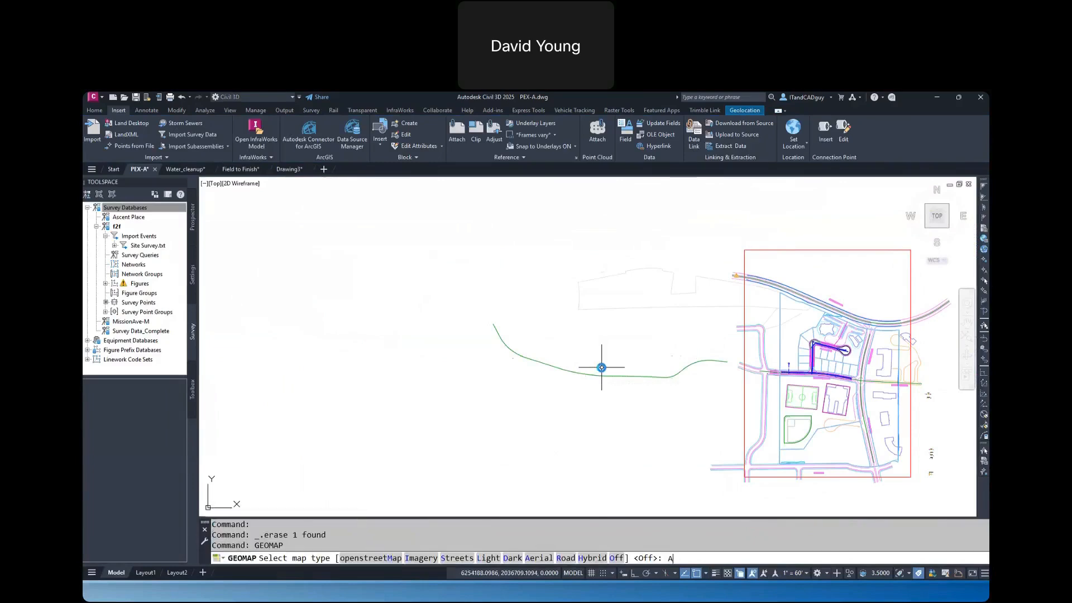
{"action": "type", "text": "A"}
{"action": "key", "text": "Return"}
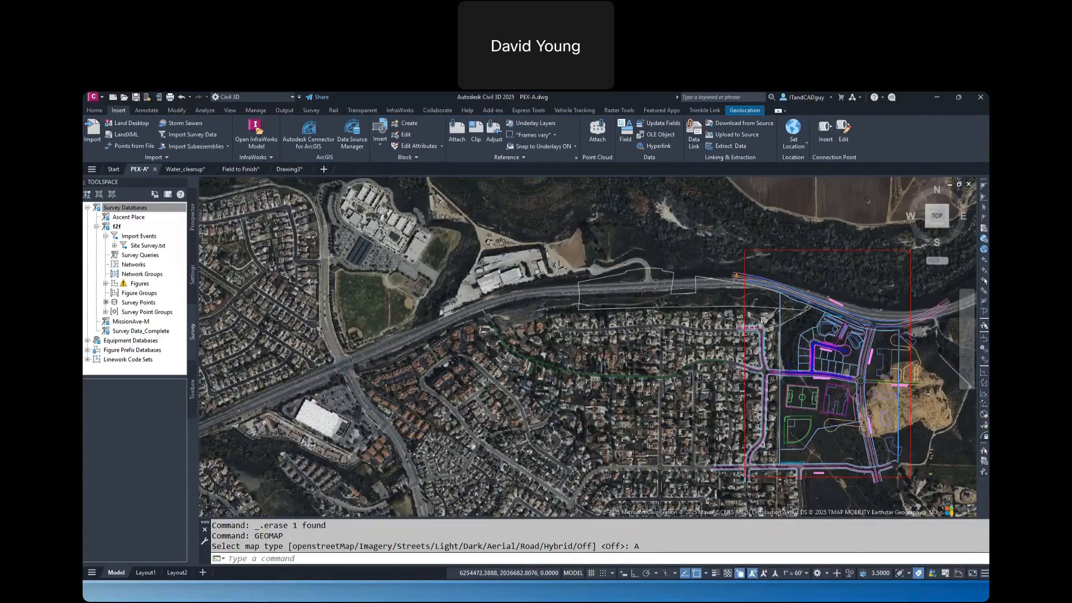
{"action": "scroll", "coordinate": [626, 370], "scroll_direction": "up", "scroll_amount": 6}
{"action": "left_click", "coordinate": [628, 400]}
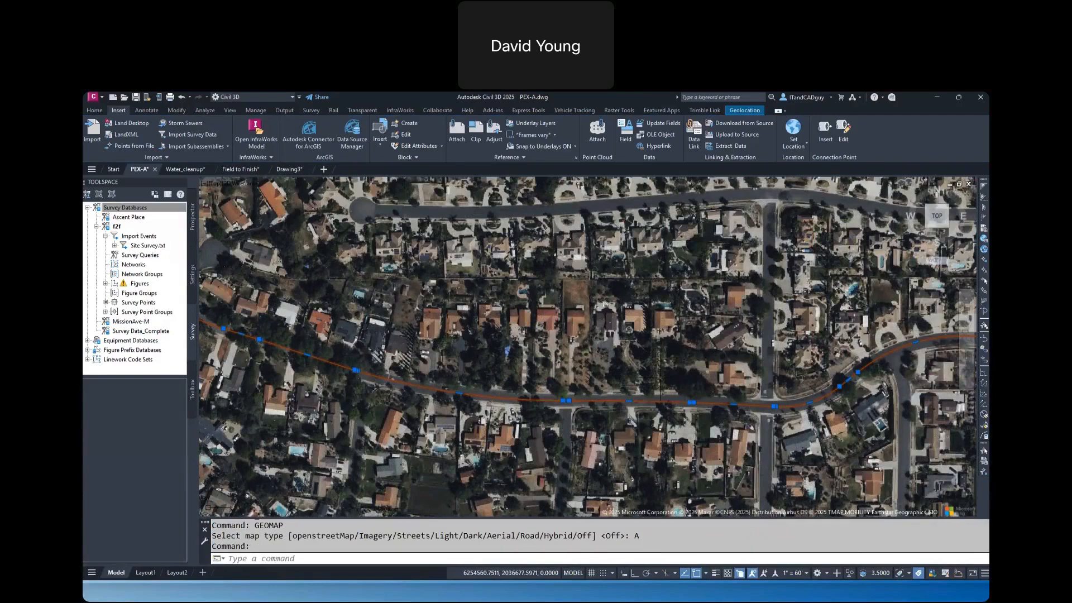
{"action": "scroll", "coordinate": [660, 380], "scroll_direction": "down", "scroll_amount": 2}
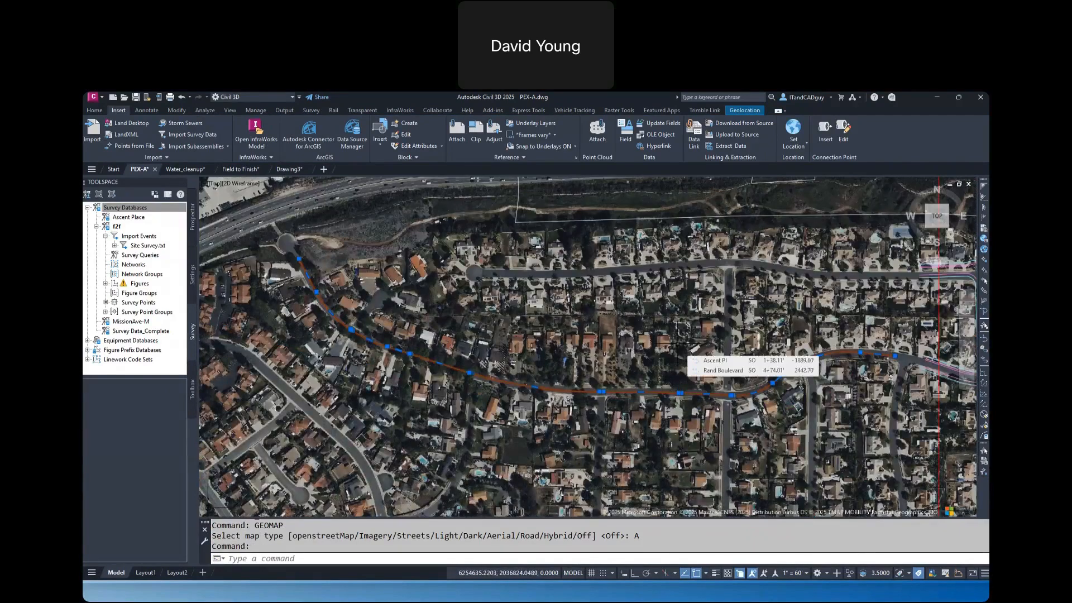
Turn the geomap background off in the PEX-A drawing
{"action": "type", "text": "G"}
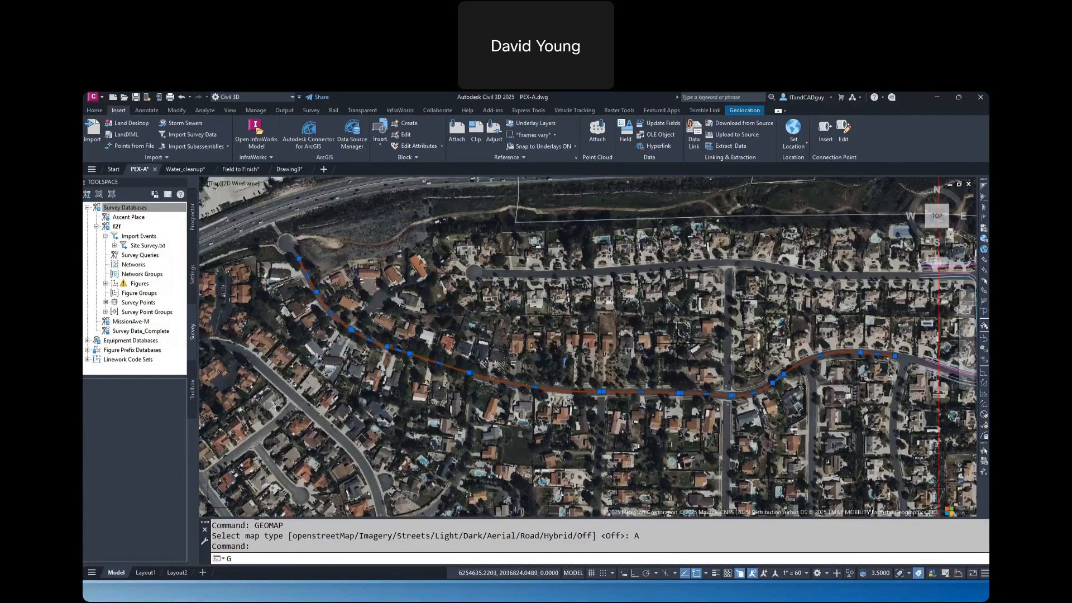
{"action": "type", "text": "EOMAP"}
{"action": "key", "text": "Return"}
{"action": "type", "text": "OFF"}
{"action": "key", "text": "Return"}
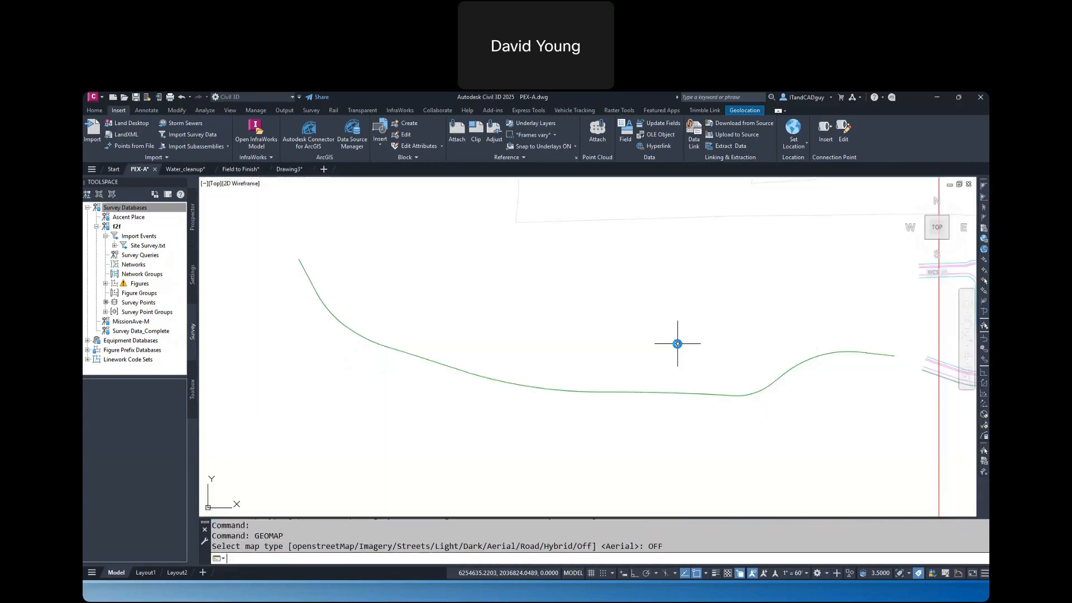
Start creating an alignment from the winding road centerline polyline, and reverse its direction
{"action": "left_click", "coordinate": [658, 392]}
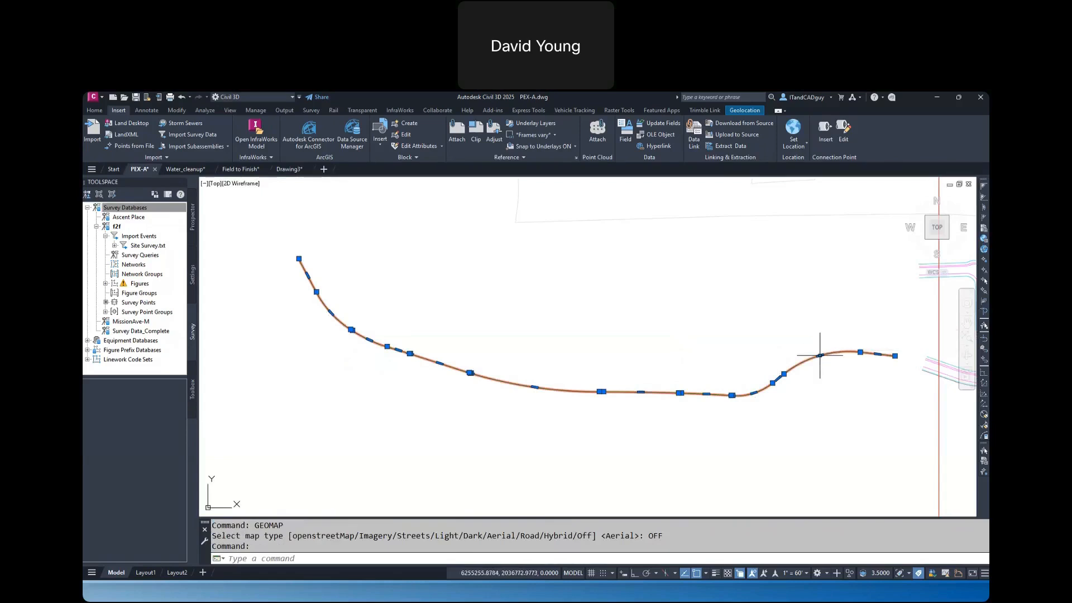
{"action": "left_click", "coordinate": [94, 110]}
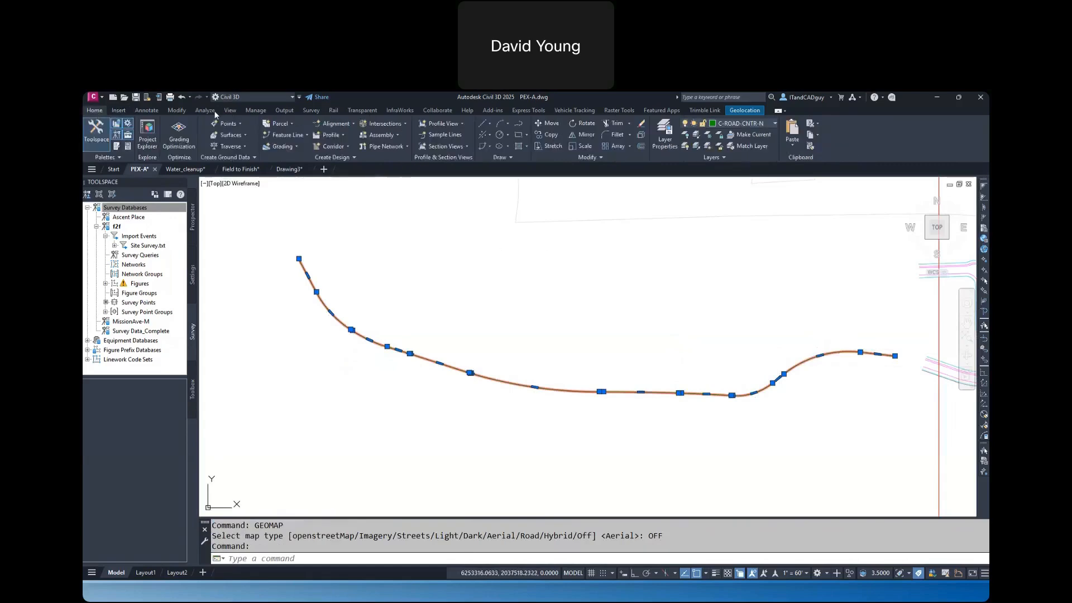
{"action": "left_click", "coordinate": [338, 124]}
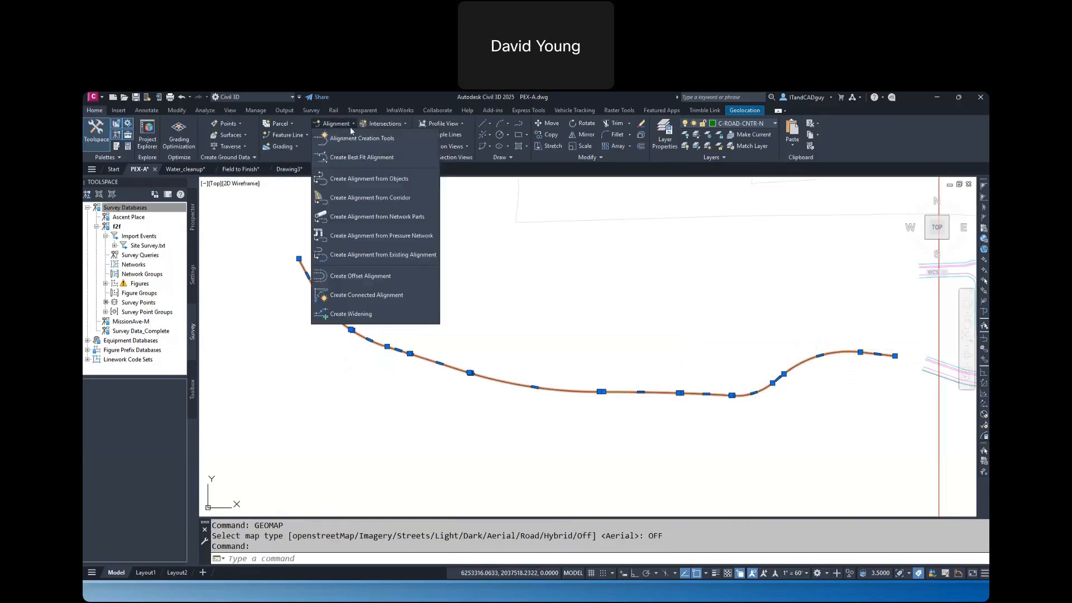
{"action": "left_click", "coordinate": [384, 180]}
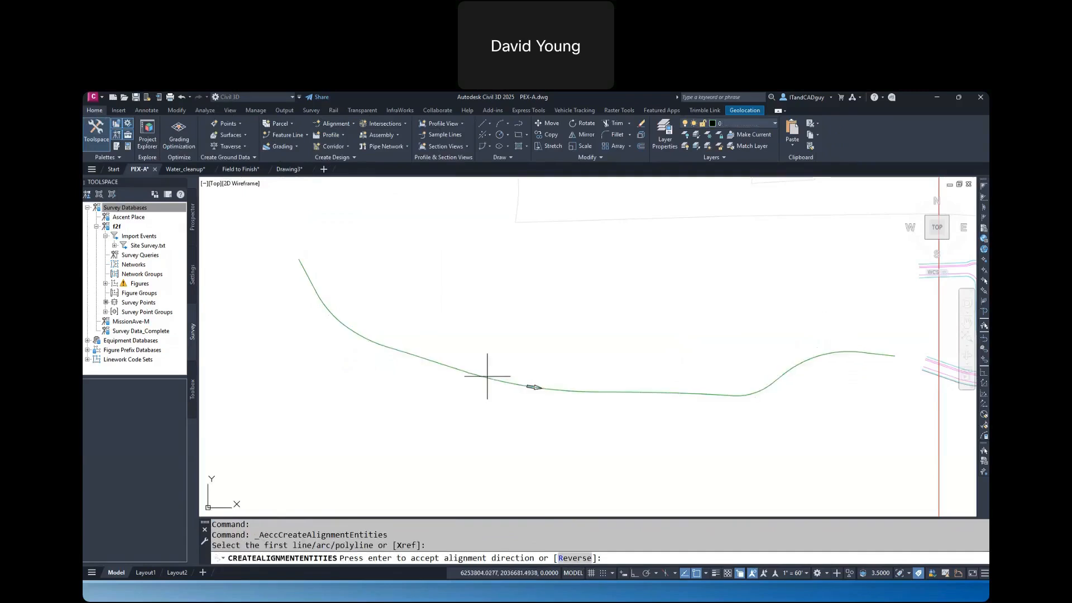
{"action": "left_click", "coordinate": [565, 559]}
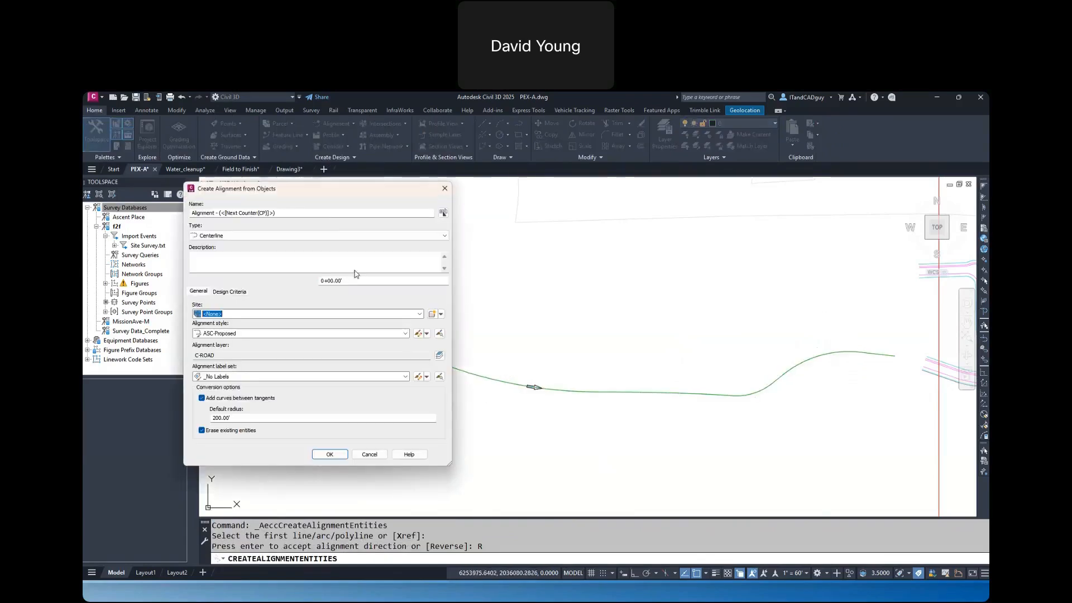
Name the alignment Meandering Way, assign the ASC-Major and Minor only label set, and create it
{"action": "left_click_drag", "start_coordinate": [278, 213], "coordinate": [174, 189]}
{"action": "type", "text": "m"}
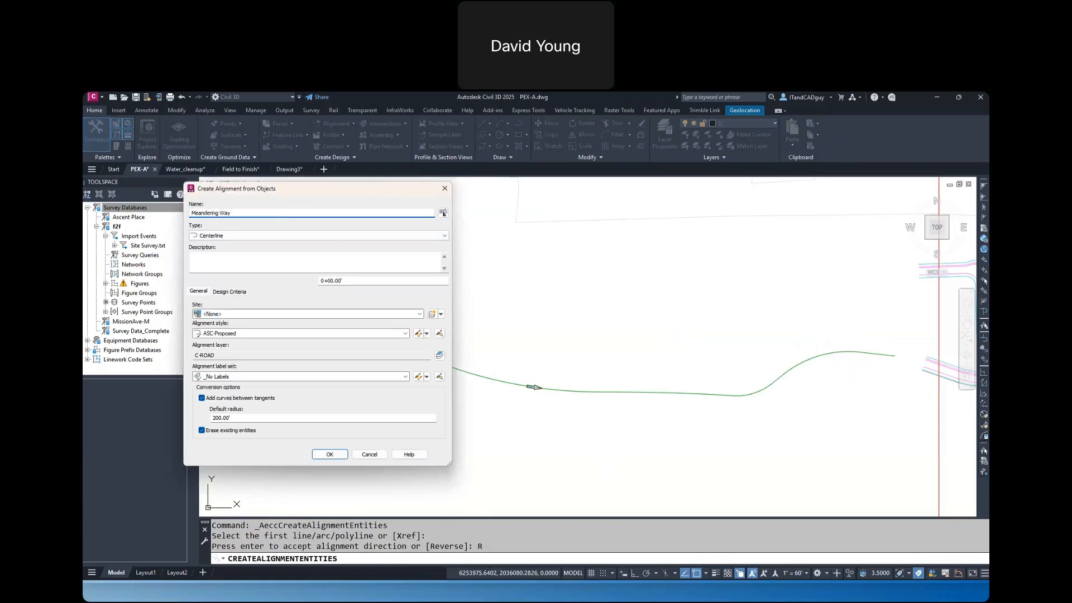
{"action": "left_click", "coordinate": [226, 377]}
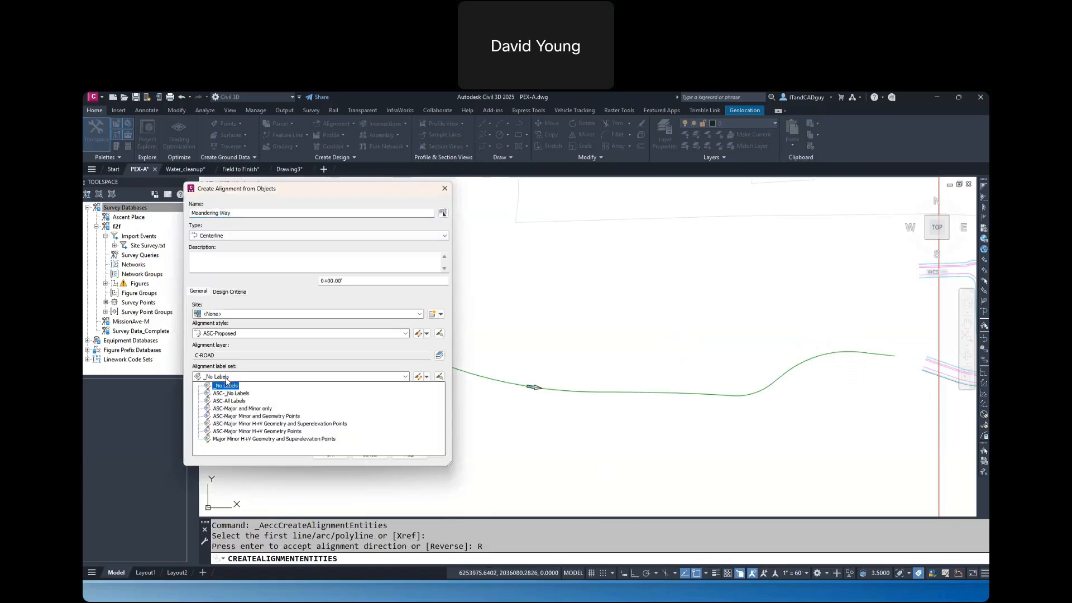
{"action": "left_click", "coordinate": [263, 412]}
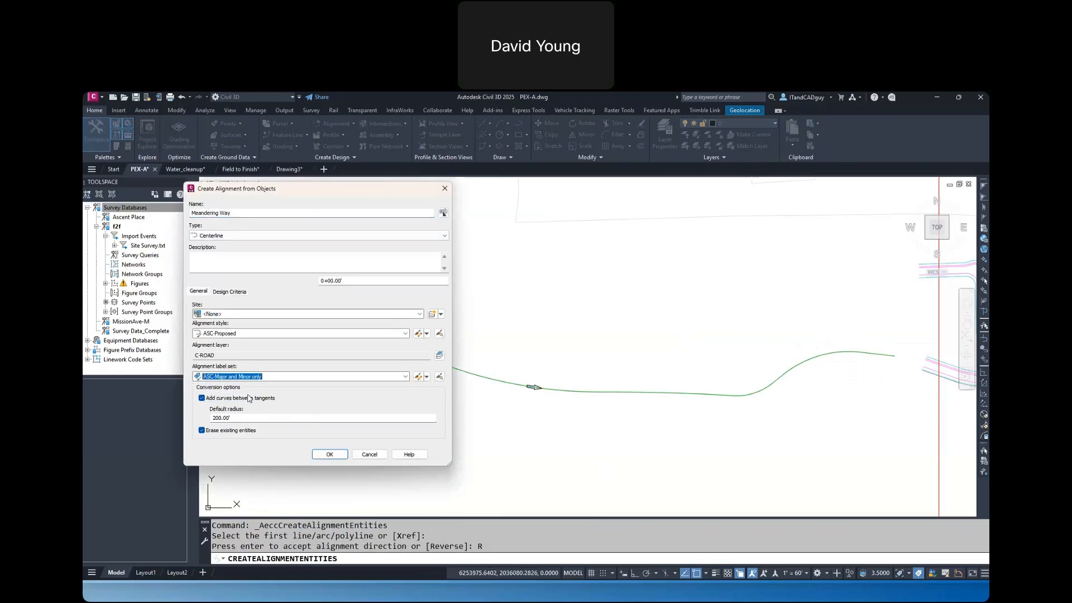
{"action": "left_click", "coordinate": [330, 455]}
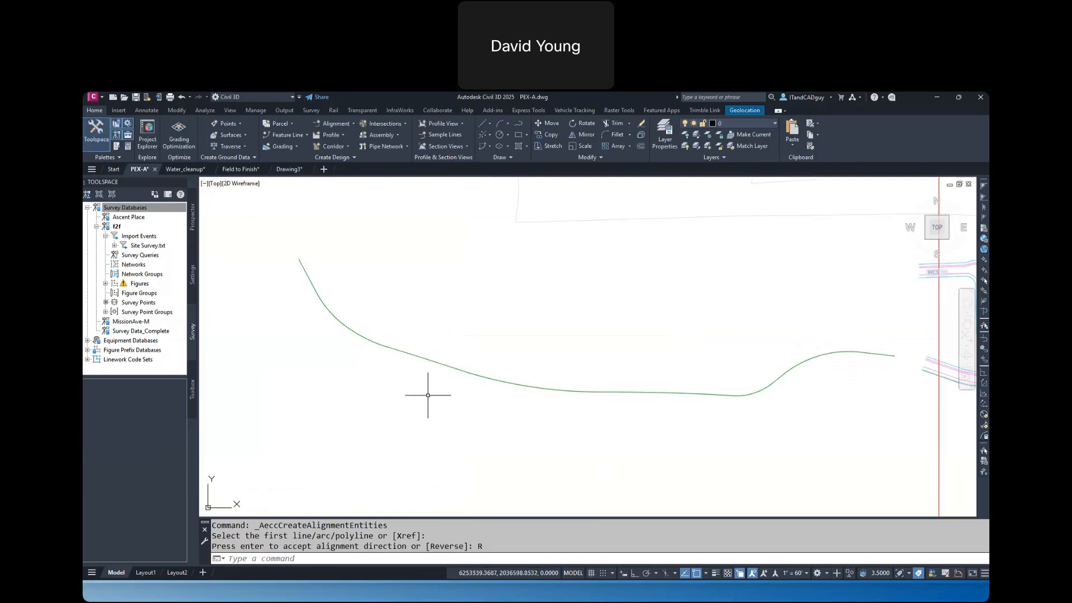
Inspect the Meandering Way alignment's curve and tangent grips by selecting it, and clear the selection
{"action": "left_click", "coordinate": [449, 371]}
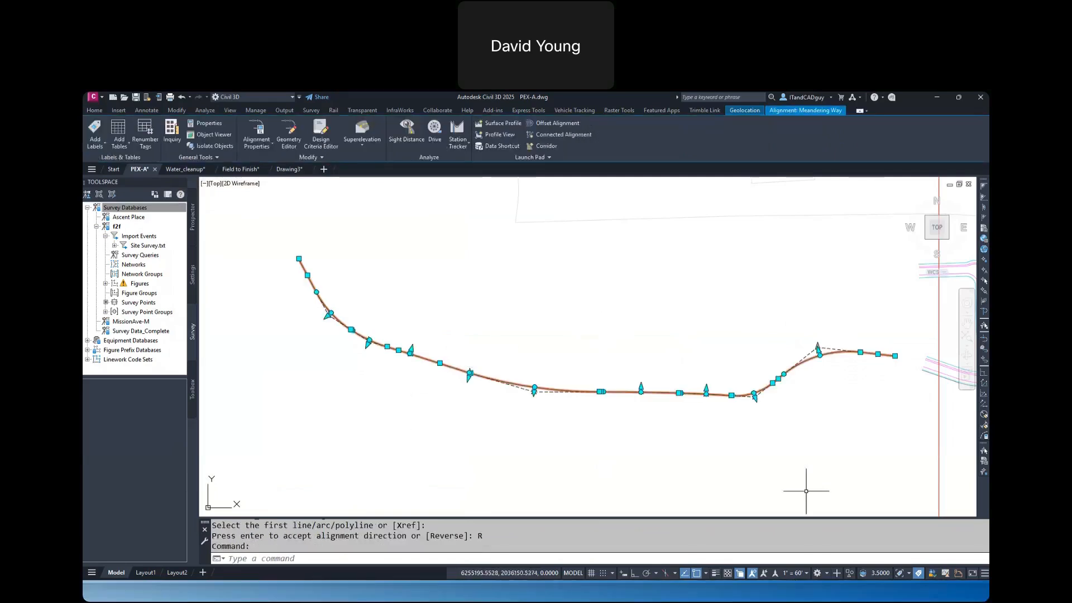
{"action": "key", "text": "Escape"}
{"action": "key", "text": "Escape"}
Create offset alignments from Meandering Way, one on each side at 17 feet, using the ASC-Offsets style
{"action": "left_click", "coordinate": [778, 379]}
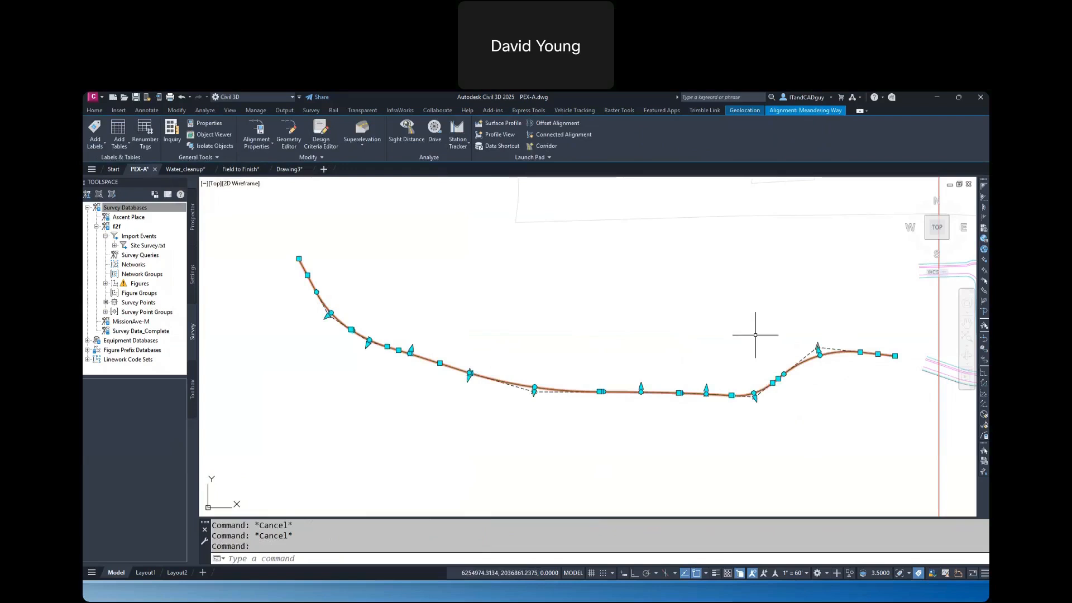
{"action": "left_click", "coordinate": [557, 124]}
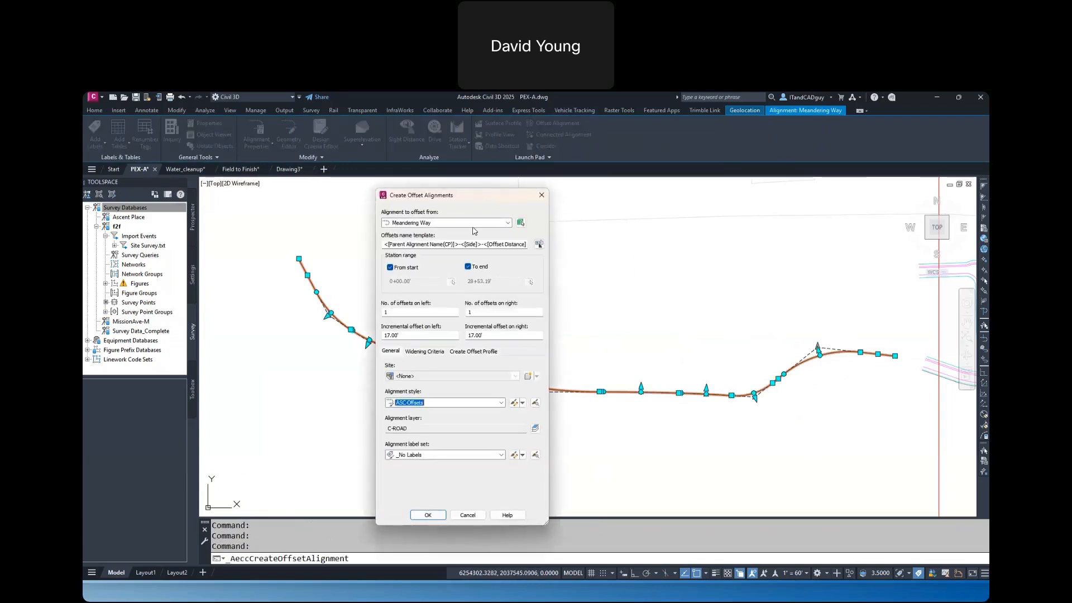
{"action": "left_click", "coordinate": [419, 313]}
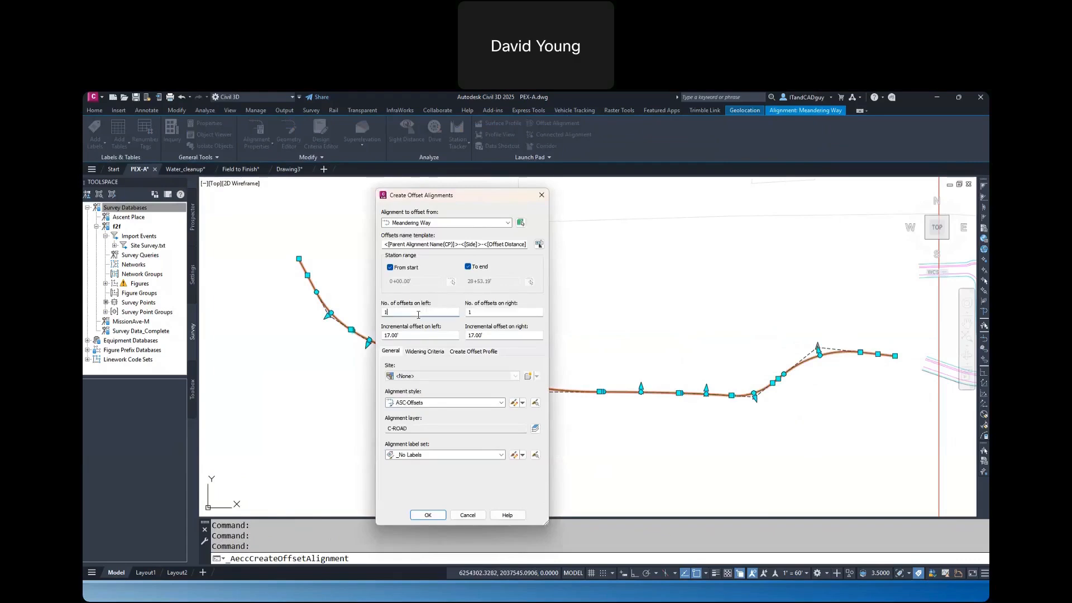
{"action": "left_click", "coordinate": [481, 313]}
{"action": "left_click", "coordinate": [430, 336]}
{"action": "left_click", "coordinate": [428, 516]}
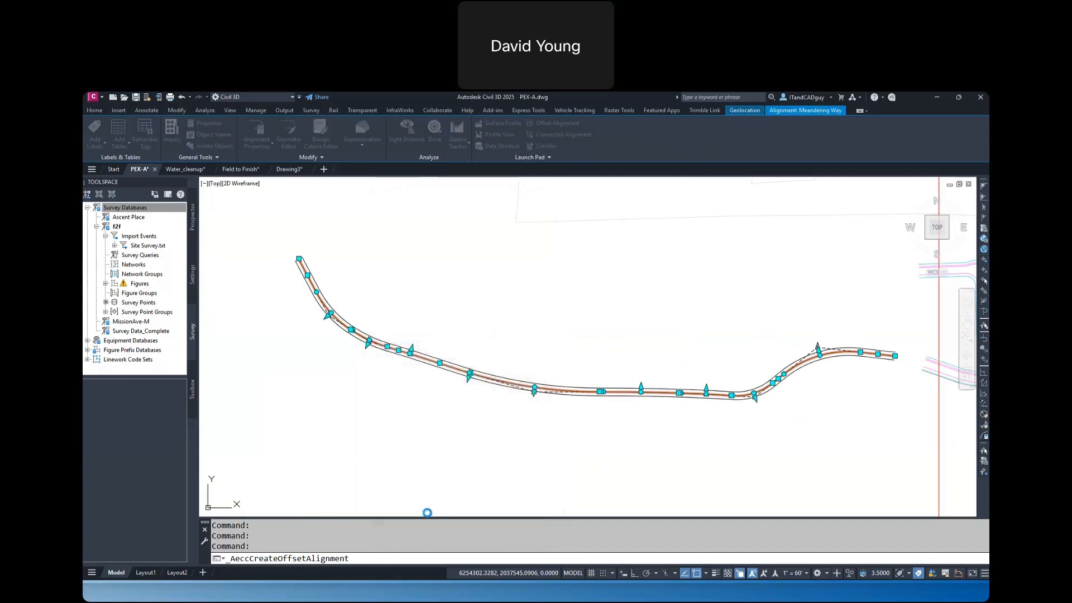
{"action": "key", "text": "Escape"}
{"action": "key", "text": "Escape"}
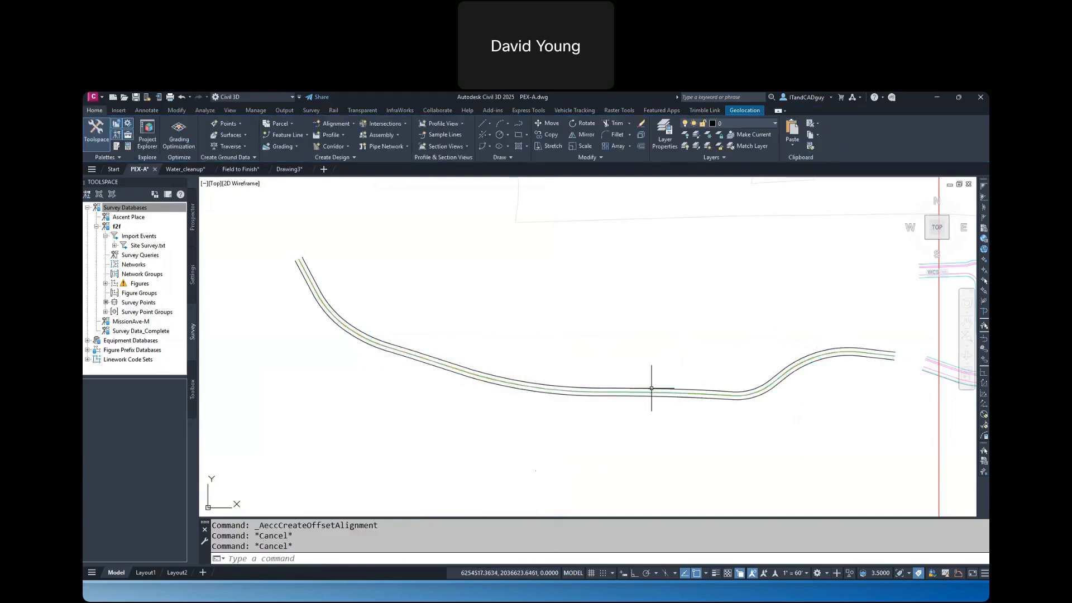
Stretch the northwest end of the Meandering Way alignment farther to the north-northwest, lengthening its end tangent
{"action": "mouse_move", "coordinate": [652, 395]}
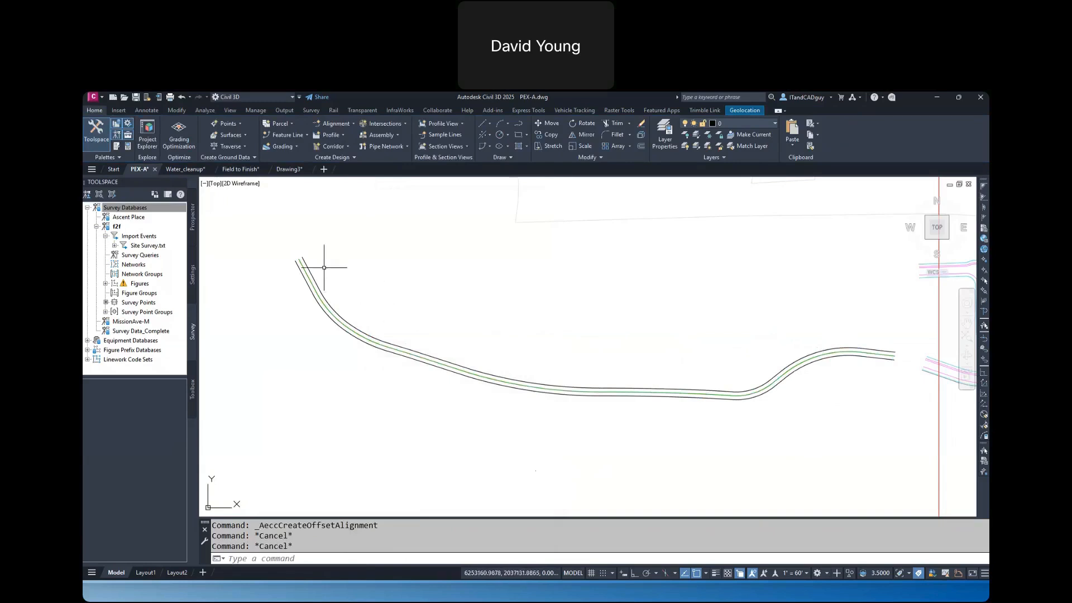
{"action": "left_click", "coordinate": [298, 259]}
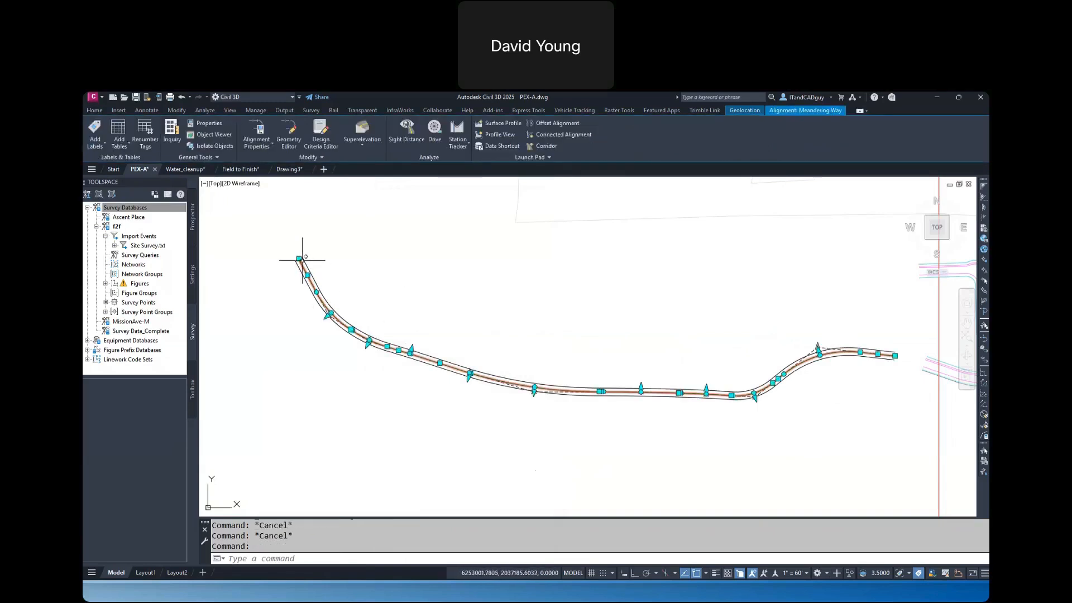
{"action": "left_click", "coordinate": [299, 259]}
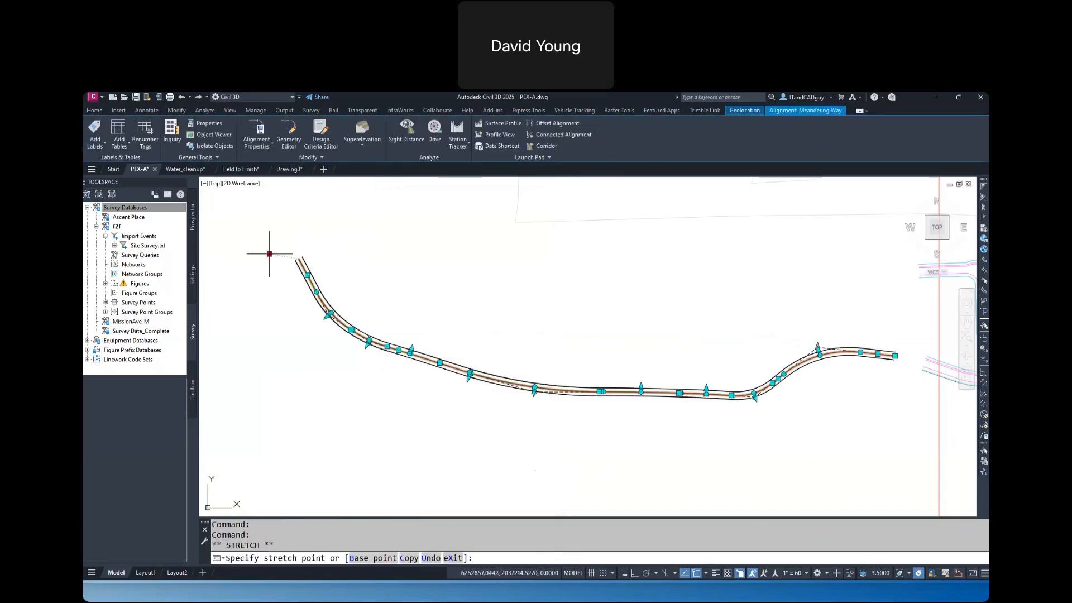
{"action": "left_click", "coordinate": [283, 199]}
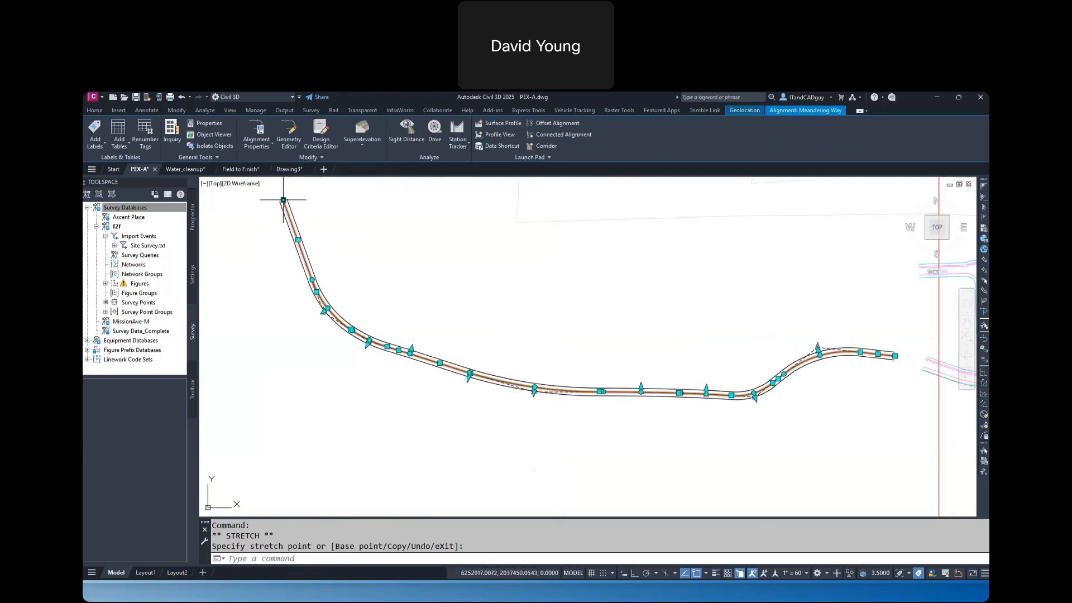
{"action": "left_click", "coordinate": [533, 390]}
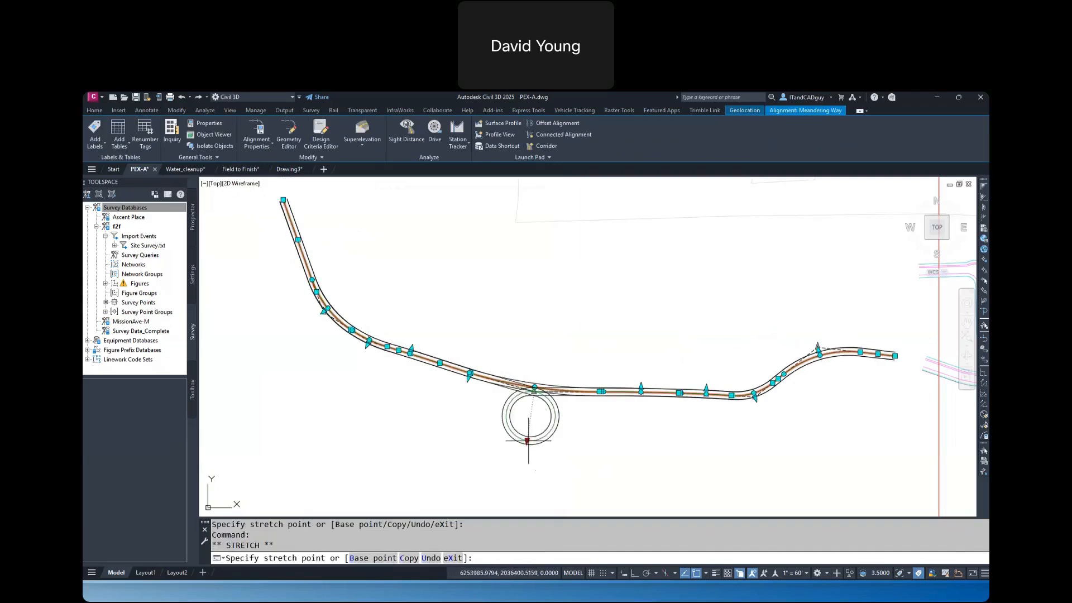
{"action": "key", "text": "Escape"}
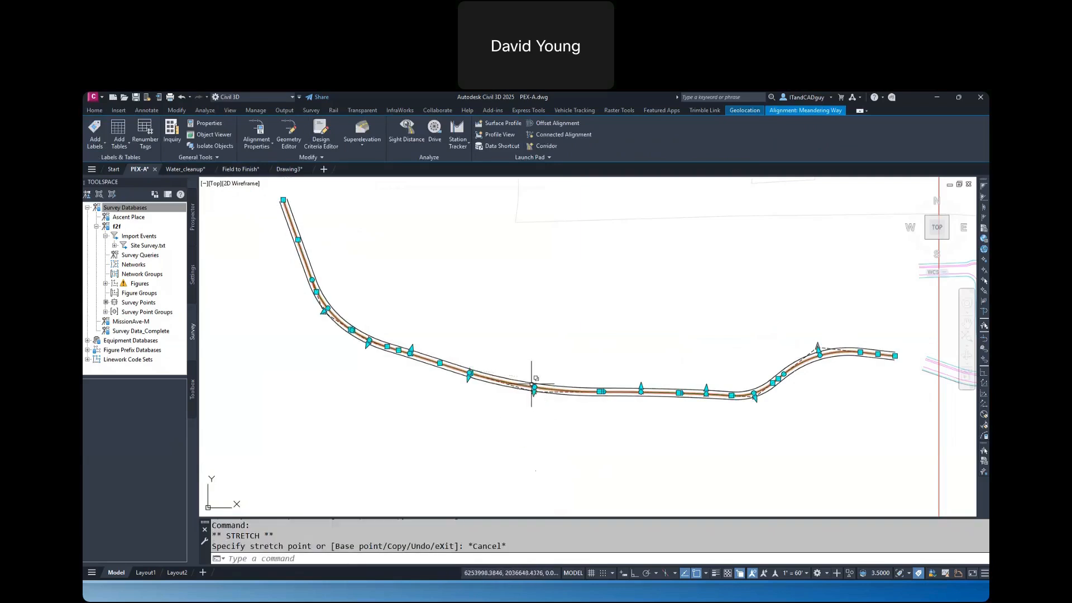
{"action": "scroll", "coordinate": [531, 391], "scroll_direction": "up", "scroll_amount": 5}
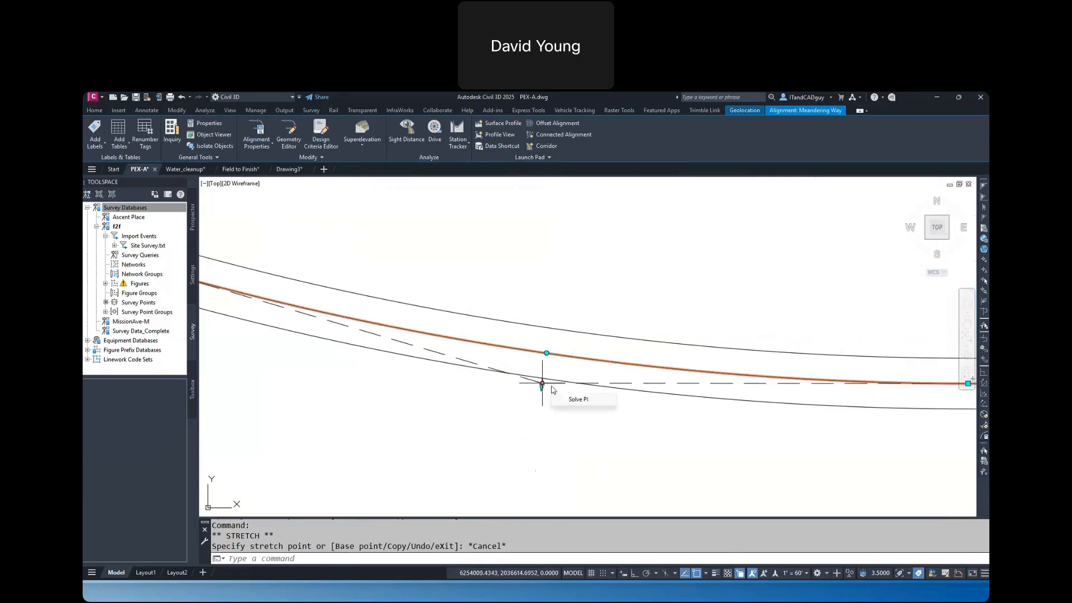
{"action": "left_click", "coordinate": [542, 383]}
{"action": "scroll", "coordinate": [542, 383], "scroll_direction": "down", "scroll_amount": 2}
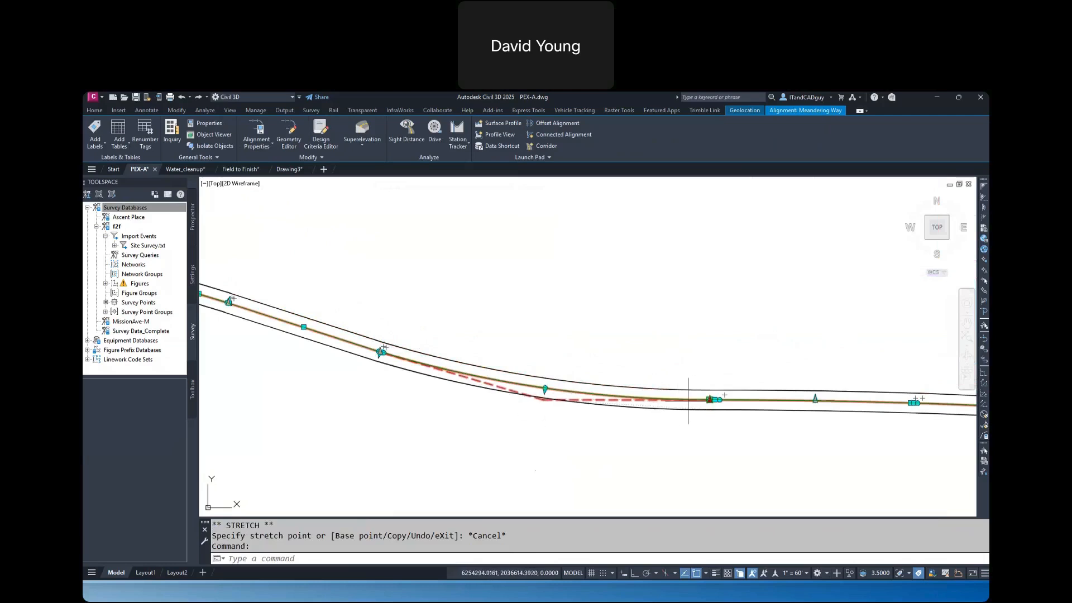
{"action": "key", "text": "Escape"}
{"action": "scroll", "coordinate": [709, 399], "scroll_direction": "up", "scroll_amount": 2}
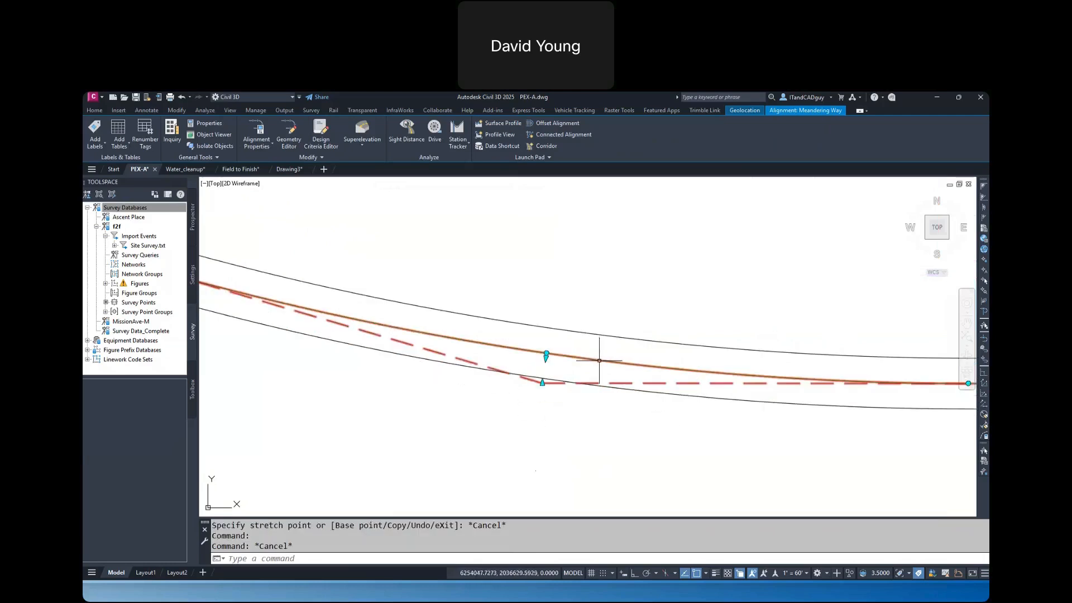
Try reshaping the curve near the middle of Meandering Way by stretching its curve grips
{"action": "scroll", "coordinate": [599, 361], "scroll_direction": "down", "scroll_amount": 2}
{"action": "left_click", "coordinate": [566, 357]}
{"action": "left_click", "coordinate": [565, 367]}
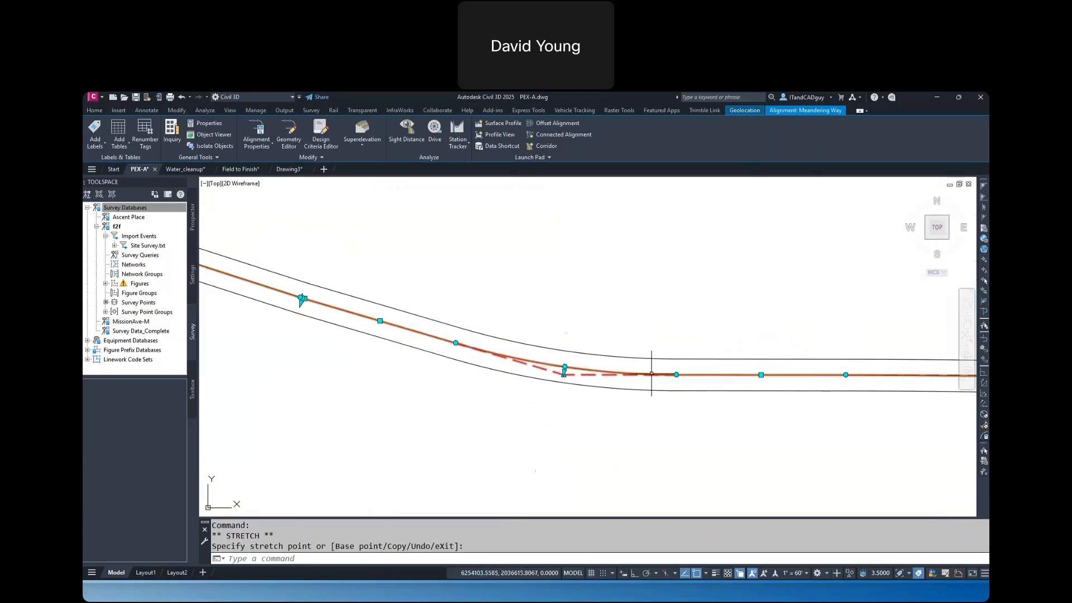
{"action": "left_click", "coordinate": [561, 400]}
{"action": "scroll", "coordinate": [560, 400], "scroll_direction": "up", "scroll_amount": 2}
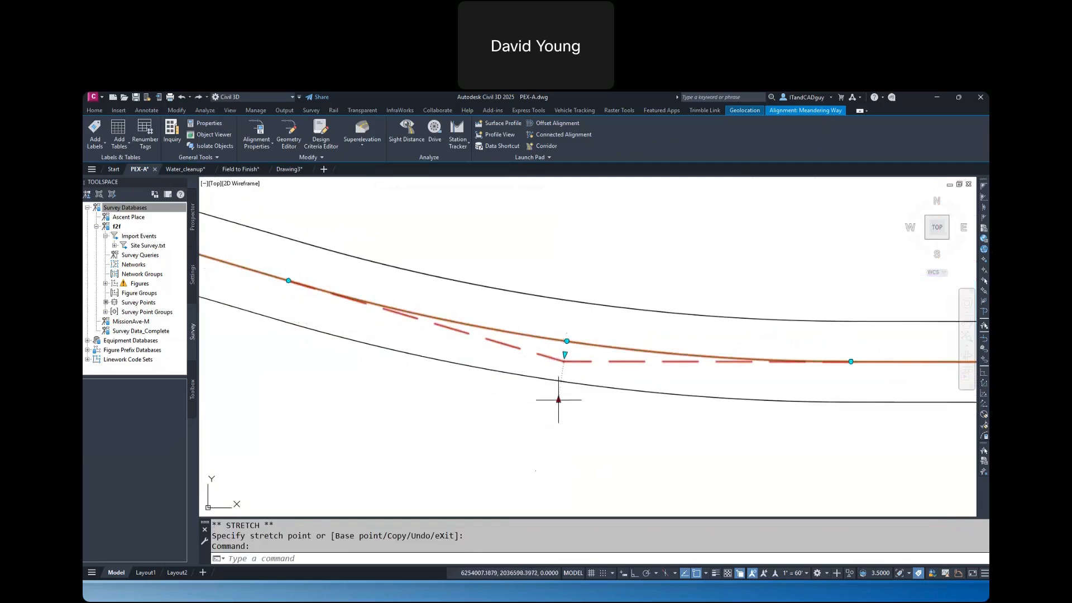
{"action": "scroll", "coordinate": [577, 323], "scroll_direction": "down", "scroll_amount": 2}
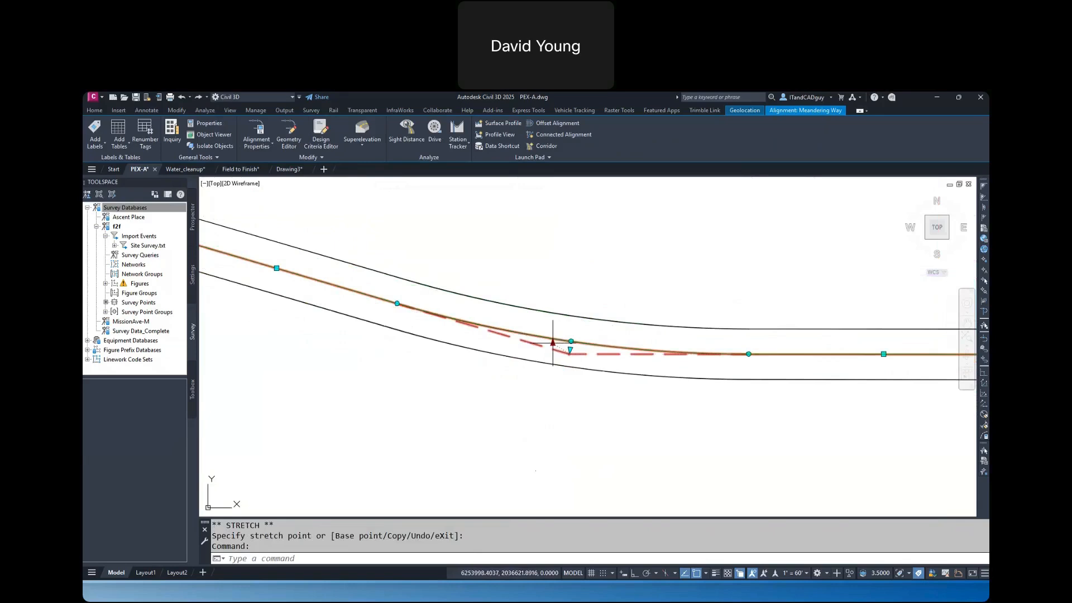
{"action": "mouse_move", "coordinate": [552, 343]}
{"action": "key", "text": "Escape"}
{"action": "key", "text": "Escape"}
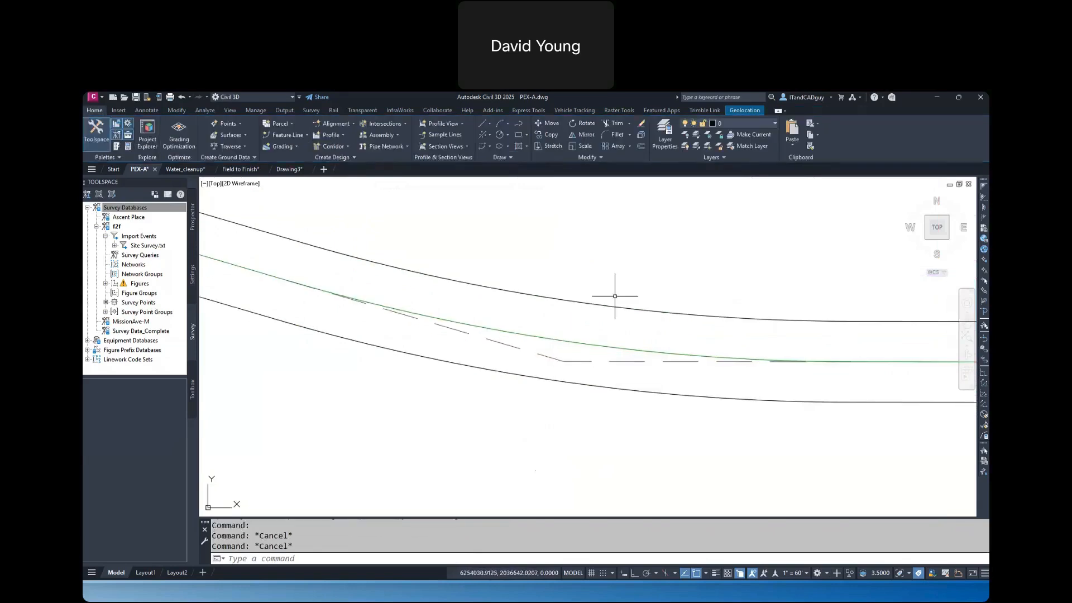
Undo the last reshaping of the Meandering Way middle curve
{"action": "key", "text": "ctrl+z"}
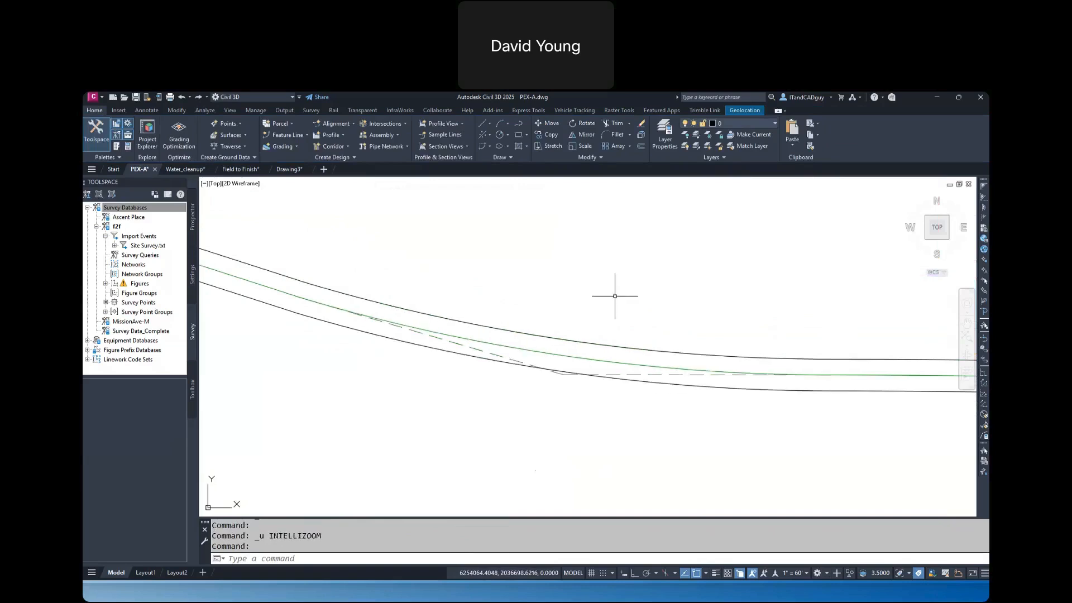
{"action": "key", "text": "ctrl+z"}
{"action": "key", "text": "ctrl+z"}
{"action": "key", "text": "ctrl+z"}
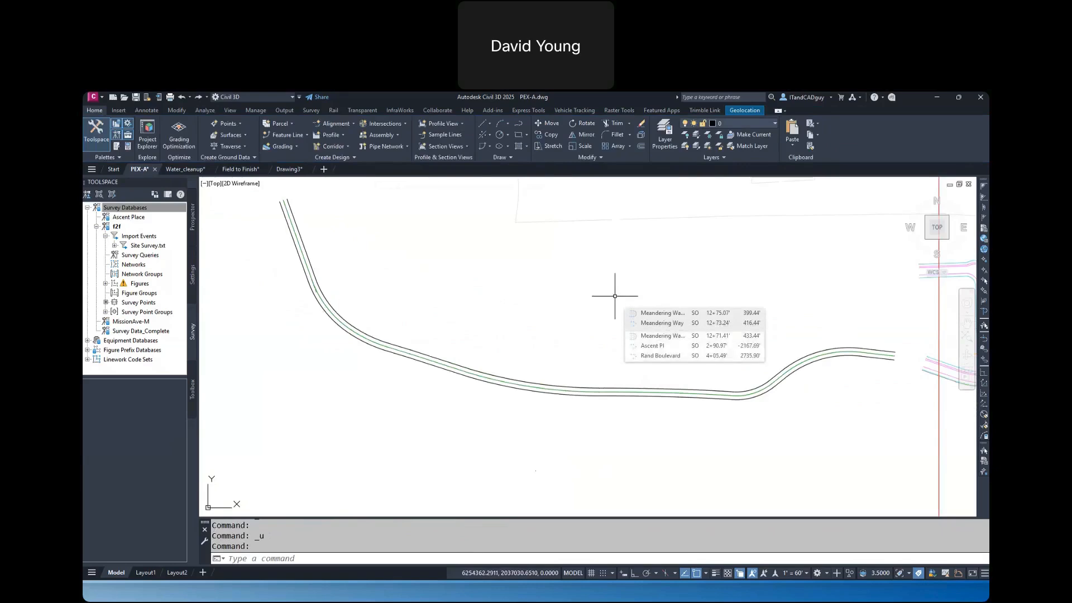
Add a 34-foot widening to the right offset alignment from about station 10+33 to 21+56, without creating a new alignment
{"action": "scroll", "coordinate": [626, 313], "scroll_direction": "down", "scroll_amount": 4}
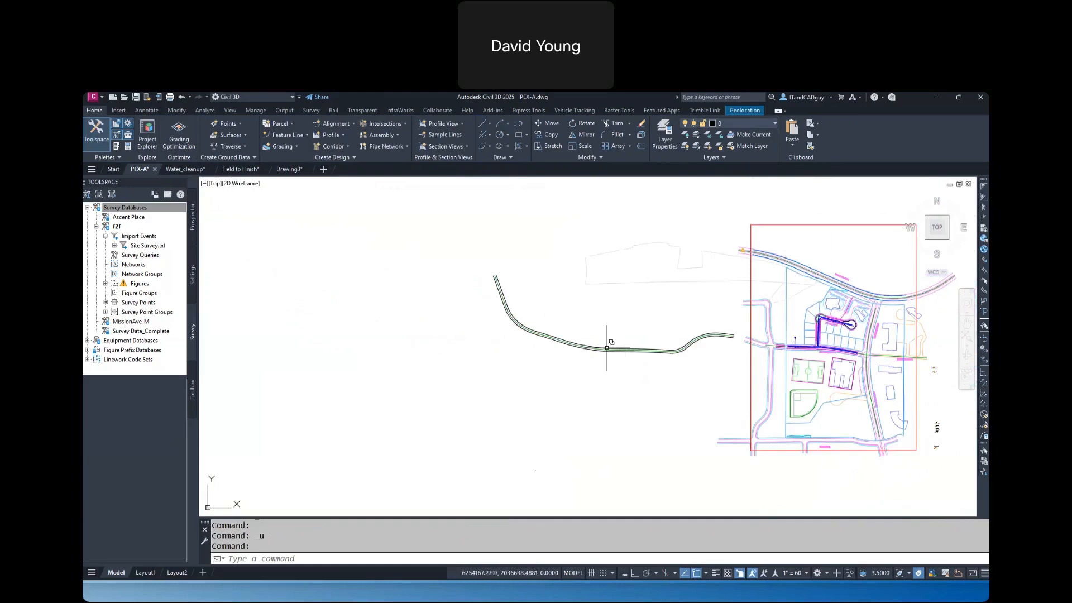
{"action": "scroll", "coordinate": [607, 346], "scroll_direction": "up", "scroll_amount": 4}
{"action": "mouse_move", "coordinate": [606, 351]}
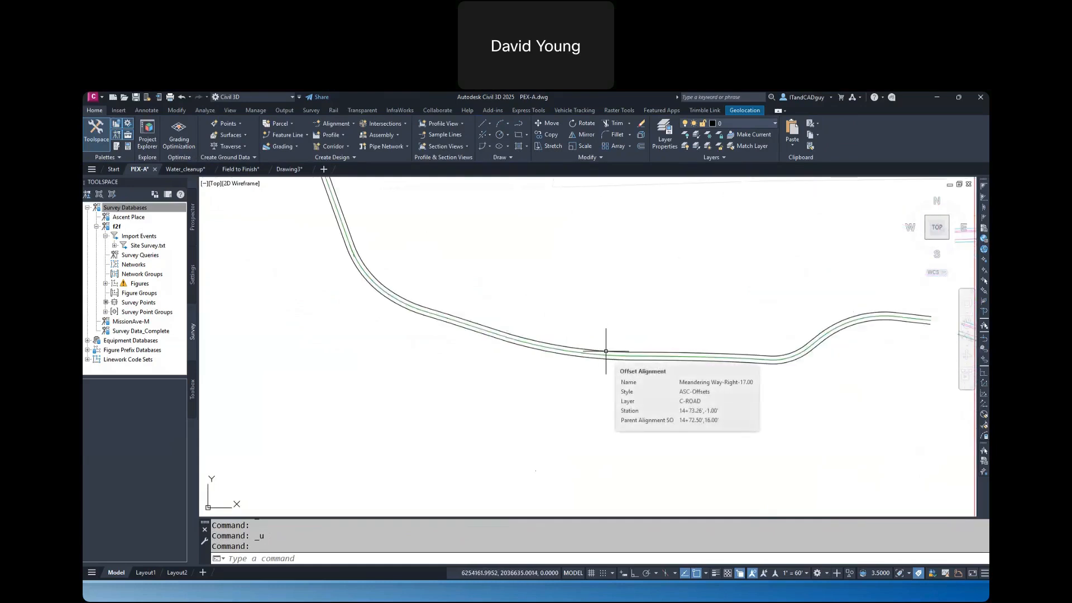
{"action": "left_click", "coordinate": [606, 351]}
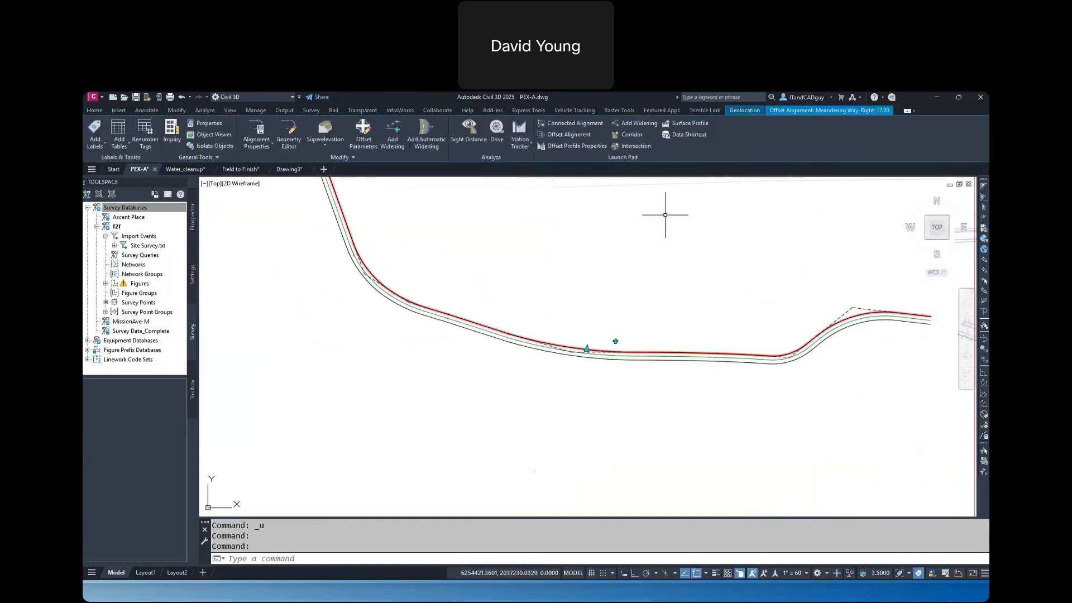
{"action": "left_click", "coordinate": [633, 128]}
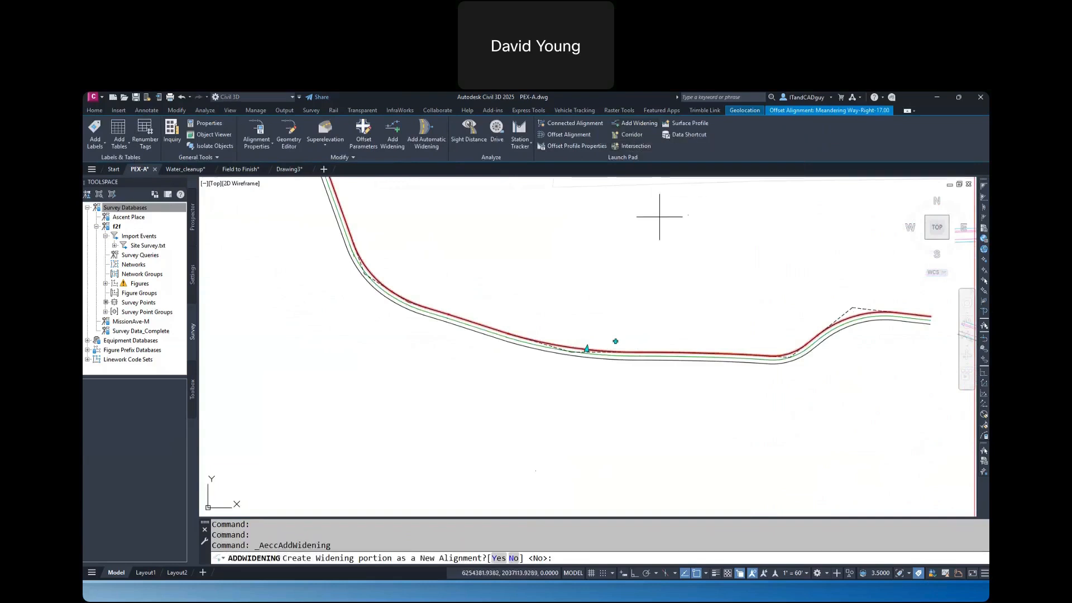
{"action": "type", "text": "n"}
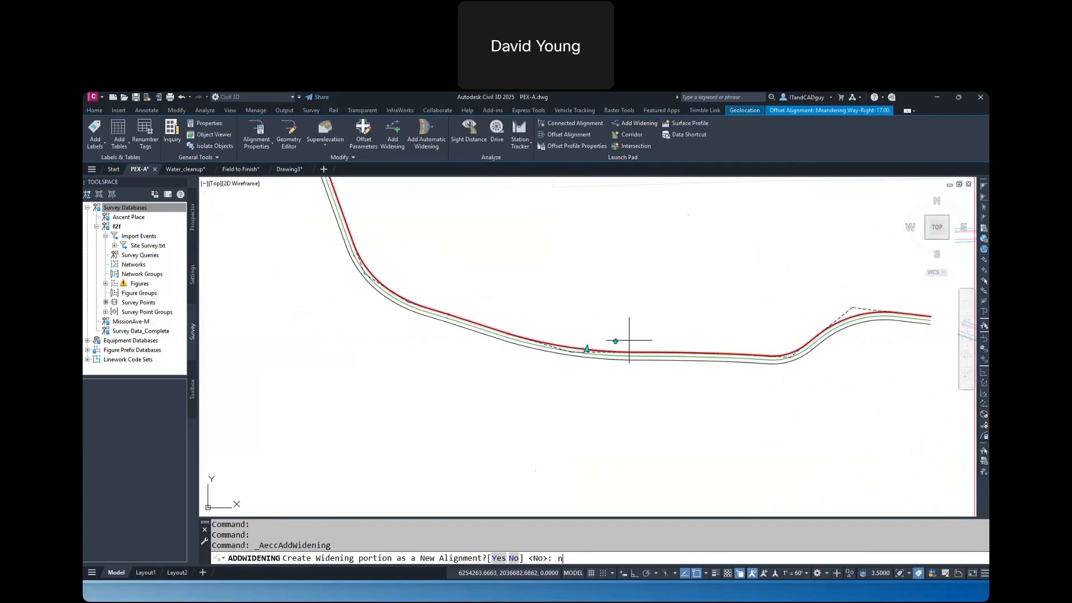
{"action": "key", "text": "Return"}
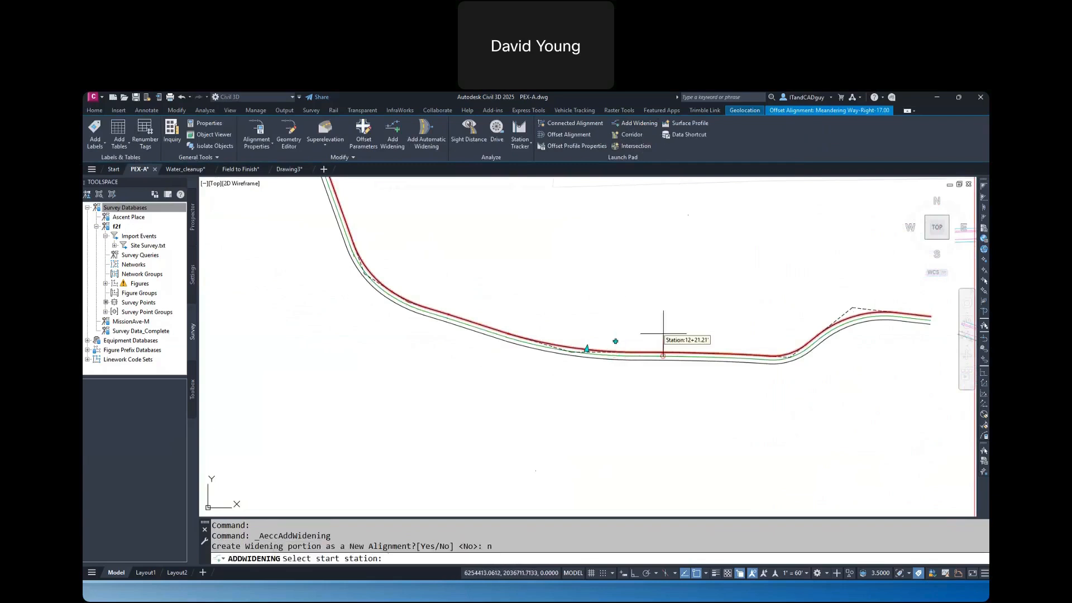
{"action": "left_click", "coordinate": [709, 342]}
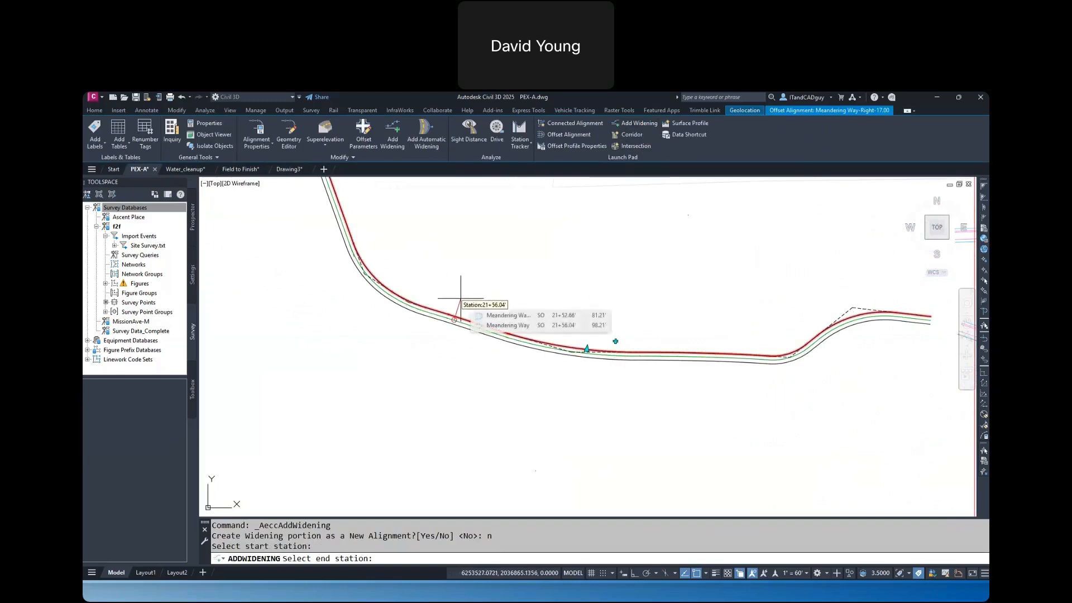
{"action": "left_click", "coordinate": [461, 298]}
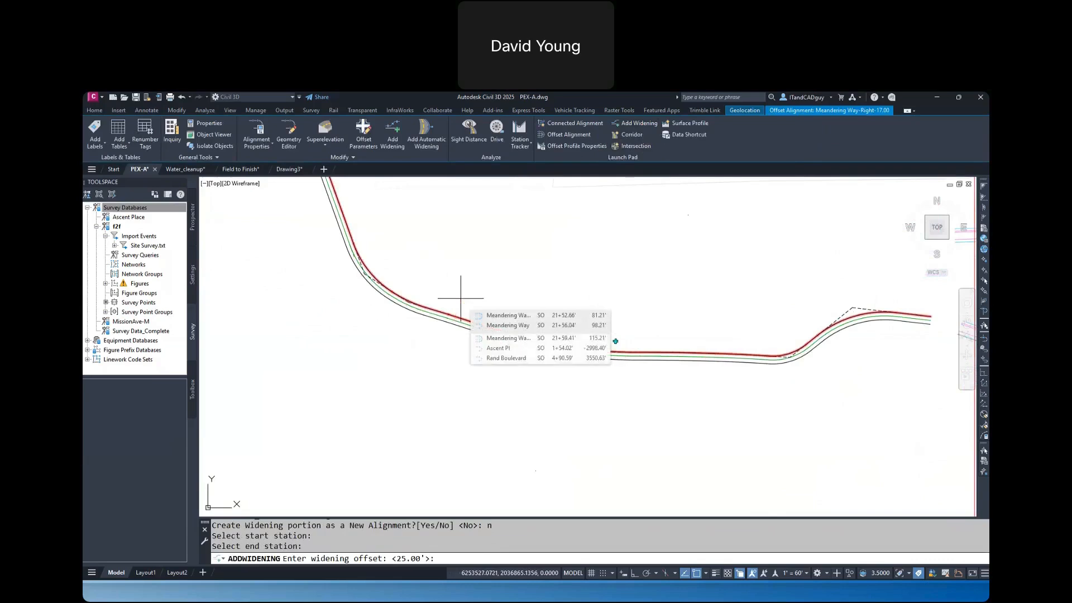
{"action": "type", "text": "34"}
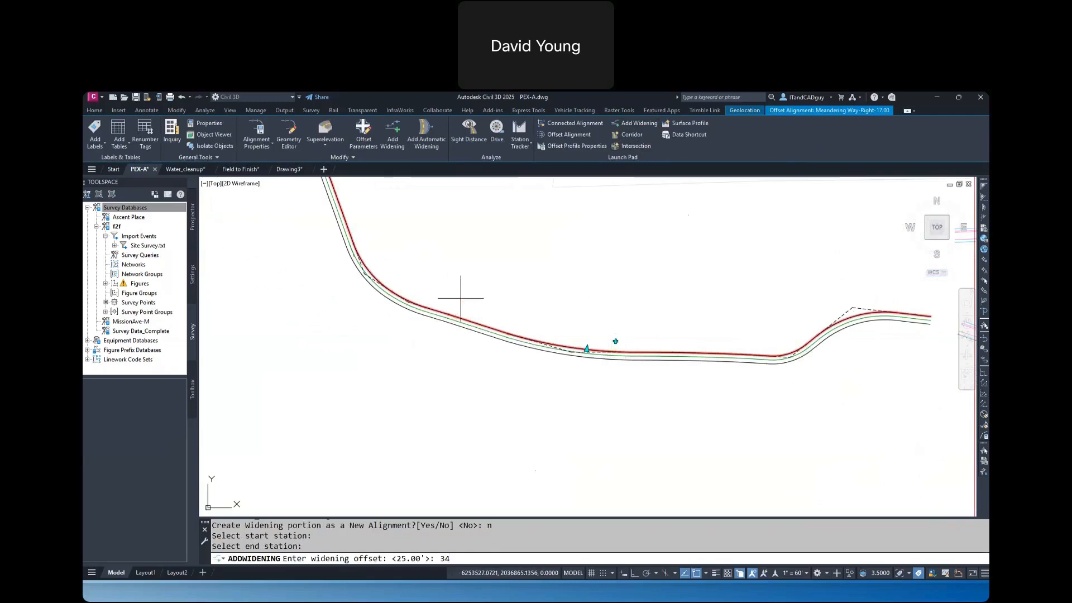
{"action": "key", "text": "Return"}
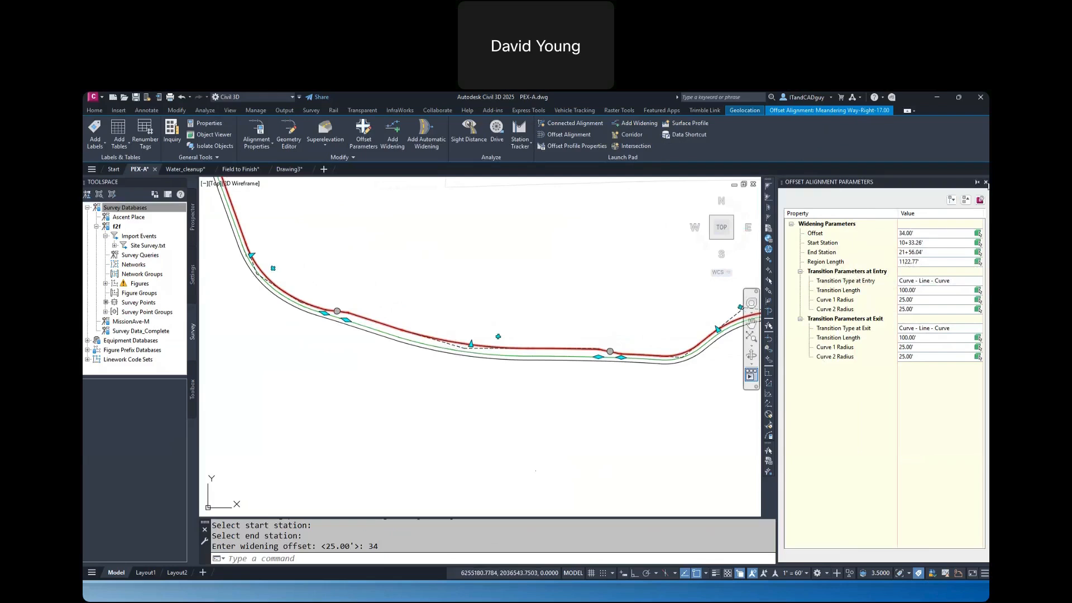
{"action": "left_click", "coordinate": [986, 182]}
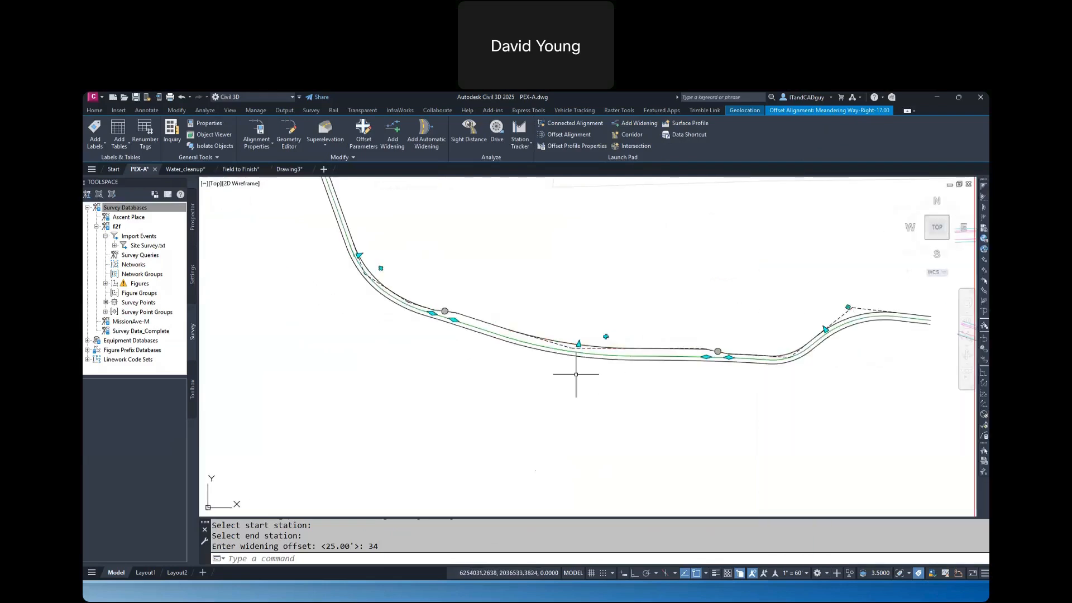
{"action": "key", "text": "Escape"}
Tighten the Meandering Way centerline curve within the widened stretch by moving its east tangent point closer to the PI
{"action": "scroll", "coordinate": [577, 369], "scroll_direction": "up", "scroll_amount": 3}
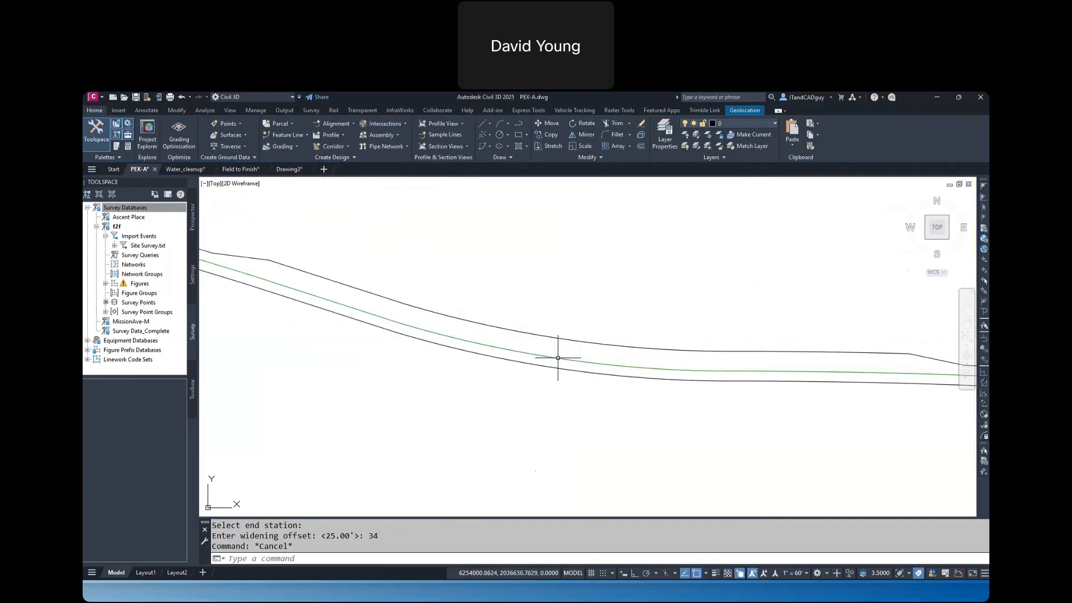
{"action": "left_click", "coordinate": [559, 358]}
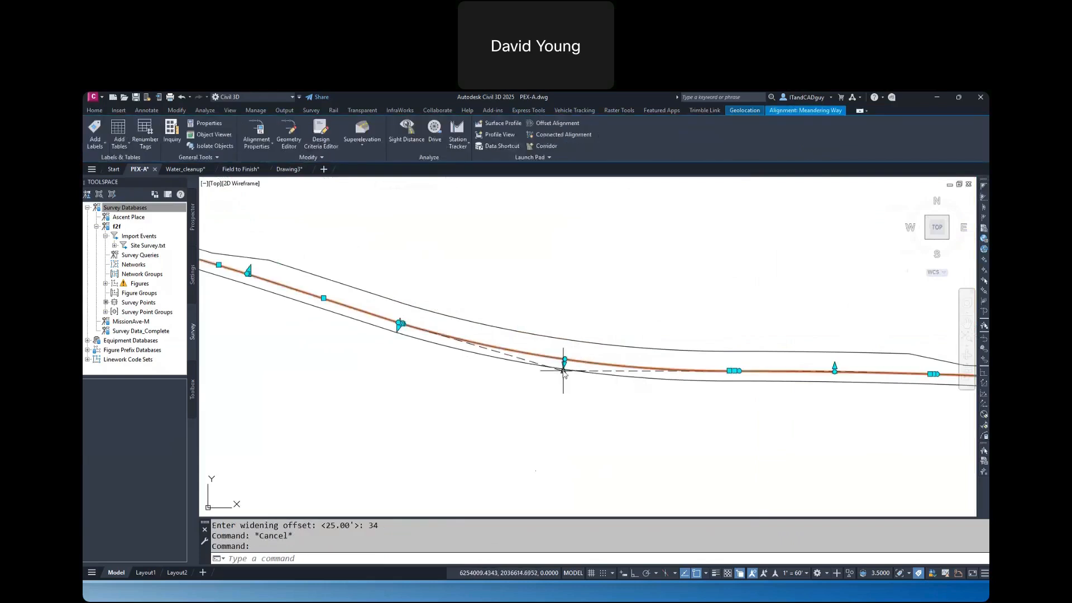
{"action": "mouse_move", "coordinate": [563, 370]}
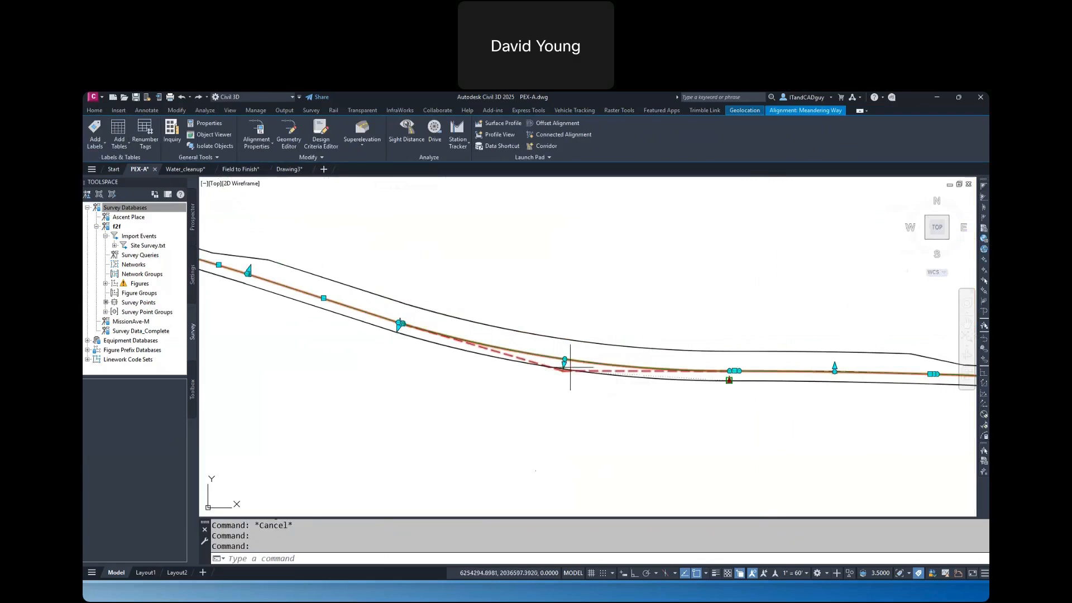
{"action": "key", "text": "Escape"}
{"action": "left_click", "coordinate": [730, 371]}
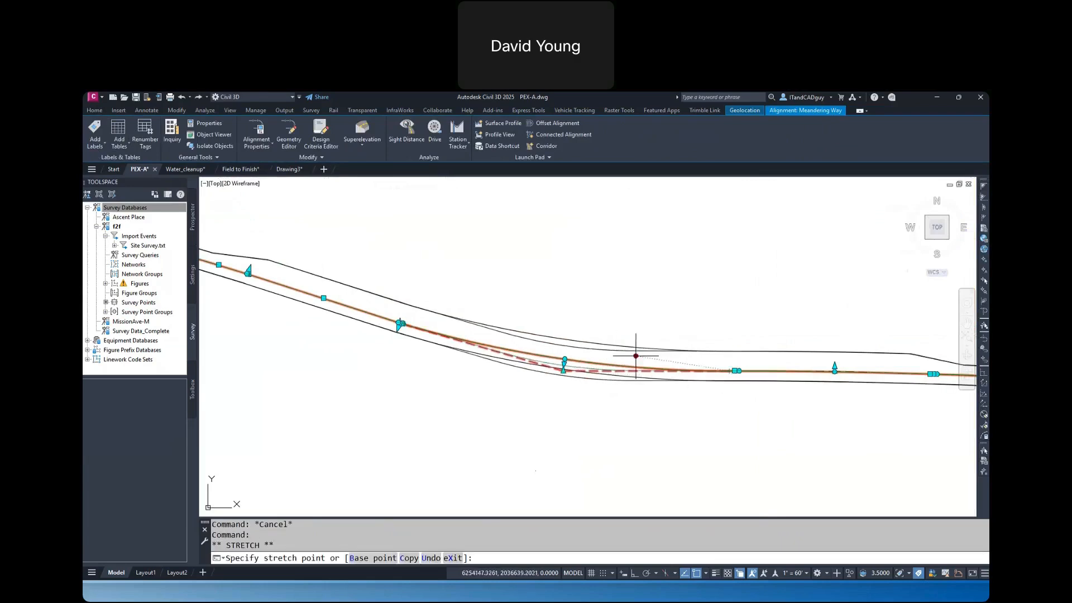
{"action": "left_click", "coordinate": [589, 355]}
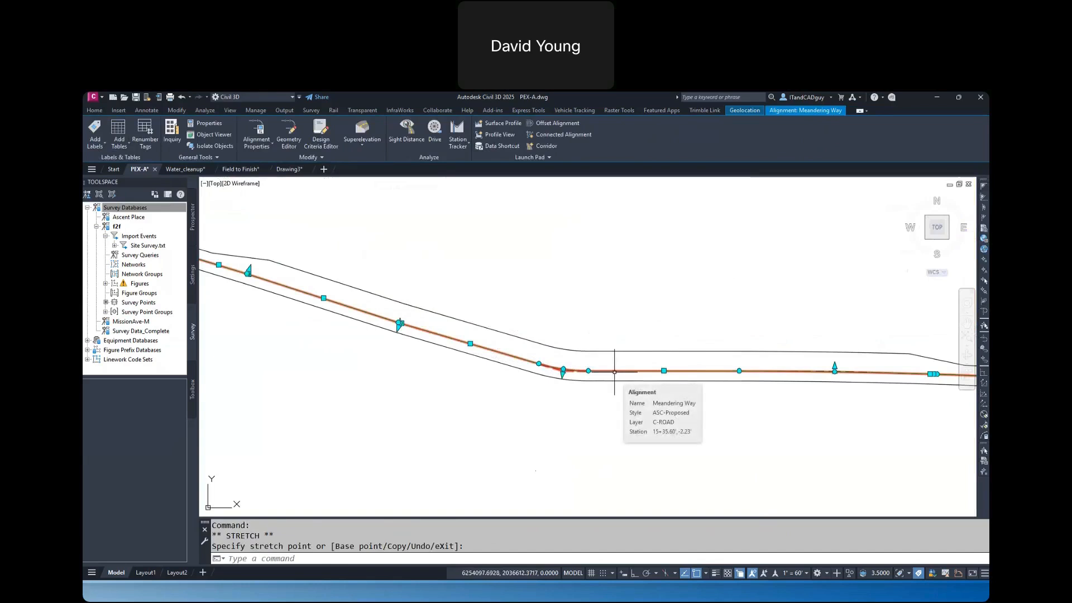
{"action": "left_click", "coordinate": [588, 371]}
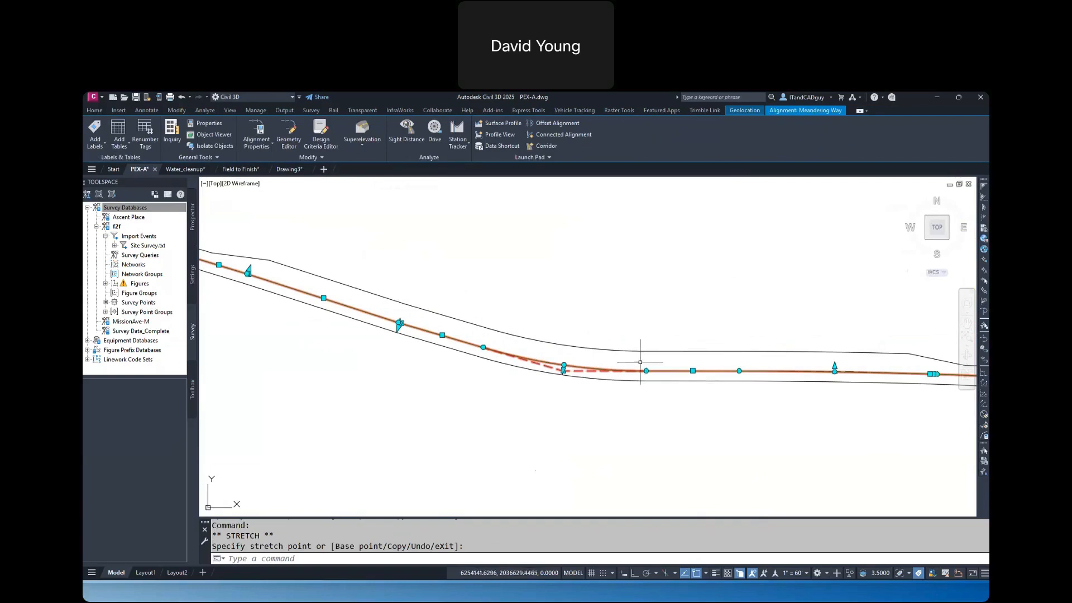
{"action": "left_click", "coordinate": [720, 447]}
{"action": "left_click", "coordinate": [678, 419]}
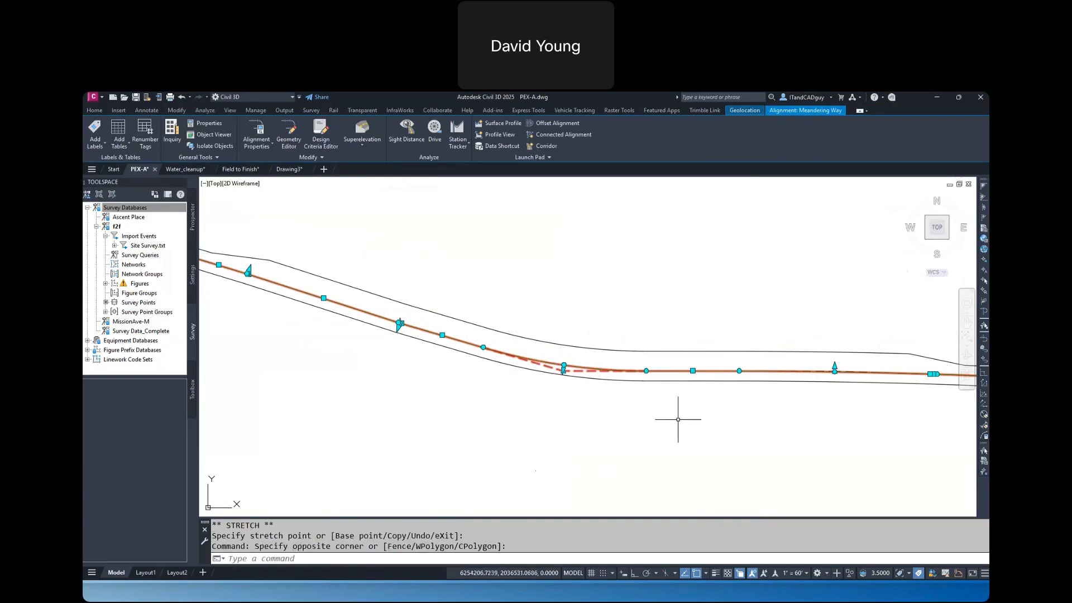
{"action": "key", "text": "Escape"}
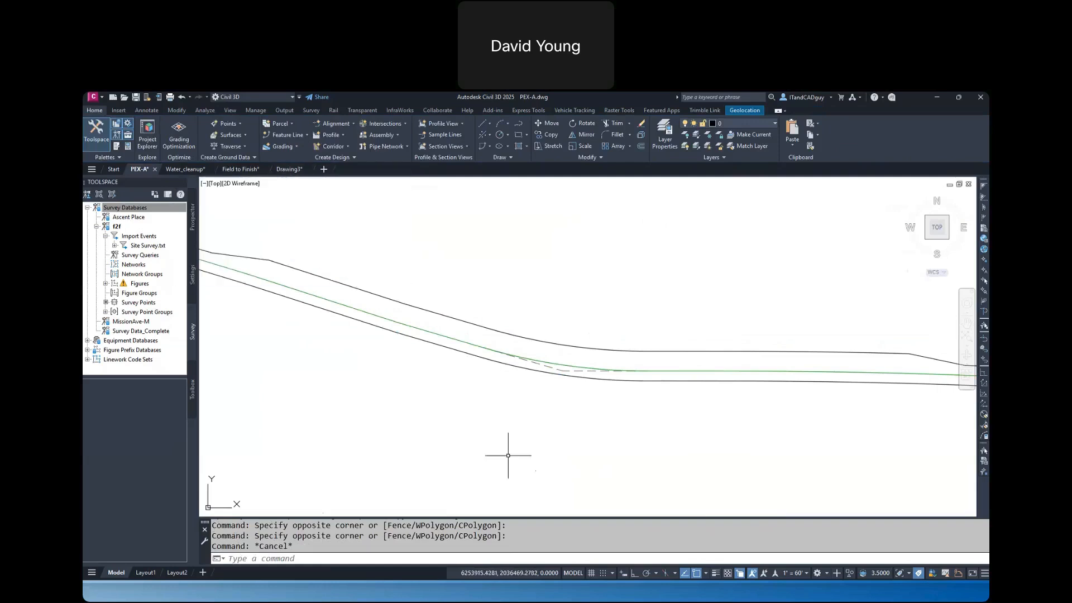
Switch to the Drawing3 drawing and bring its full set of survey points into view
{"action": "scroll", "coordinate": [525, 441], "scroll_direction": "down", "scroll_amount": 4}
{"action": "left_click", "coordinate": [289, 169]}
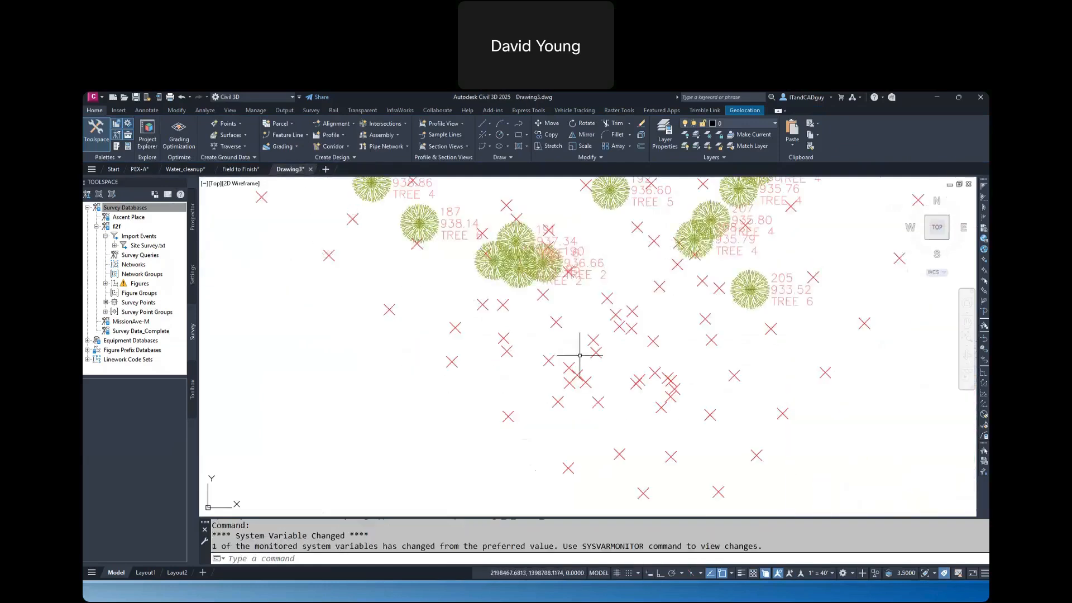
{"action": "scroll", "coordinate": [600, 393], "scroll_direction": "down", "scroll_amount": 5}
{"action": "type", "text": "e"}
{"action": "key", "text": "Return"}
{"action": "type", "text": "all;"}
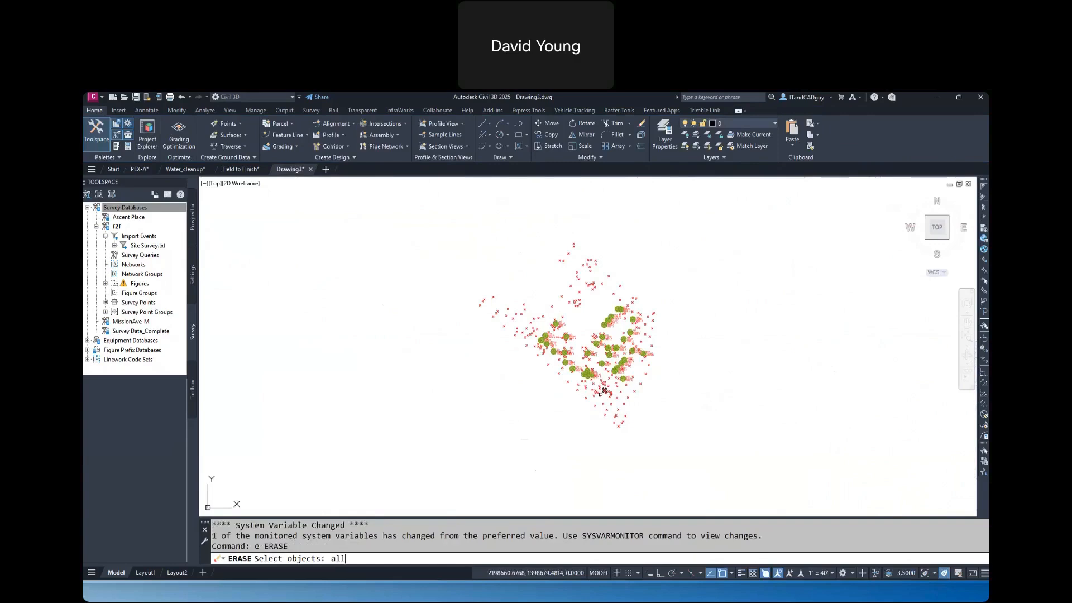
{"action": "key", "text": "Return"}
{"action": "key", "text": "Return"}
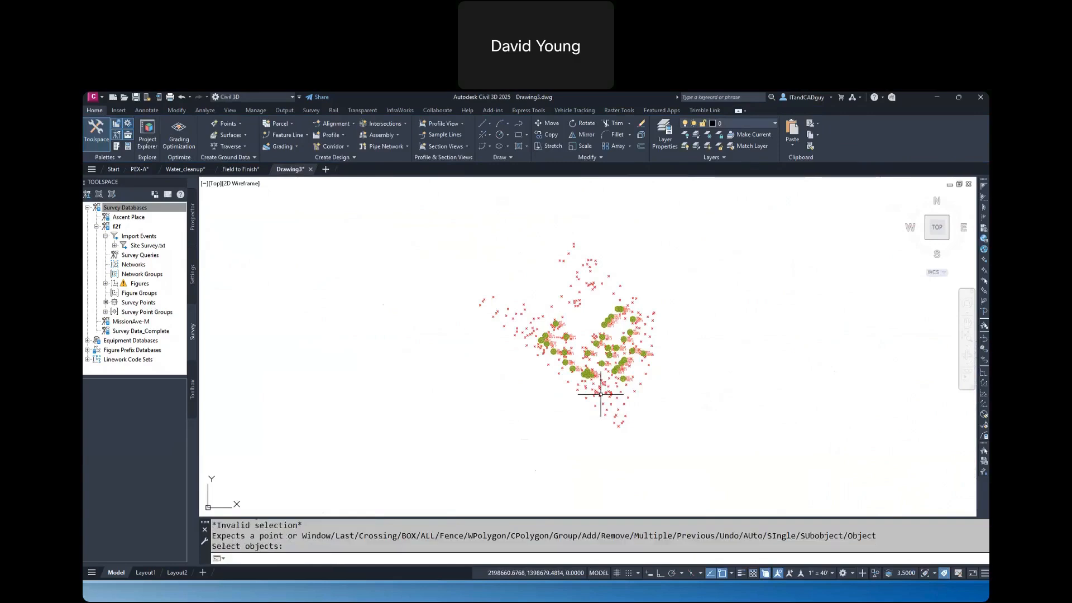
{"action": "key", "text": "Escape"}
{"action": "key", "text": "Escape"}
Erase all objects in the Drawing3 drawing, using the ALL selection option
{"action": "type", "text": "erase"}
{"action": "key", "text": "Return"}
{"action": "type", "text": "all"}
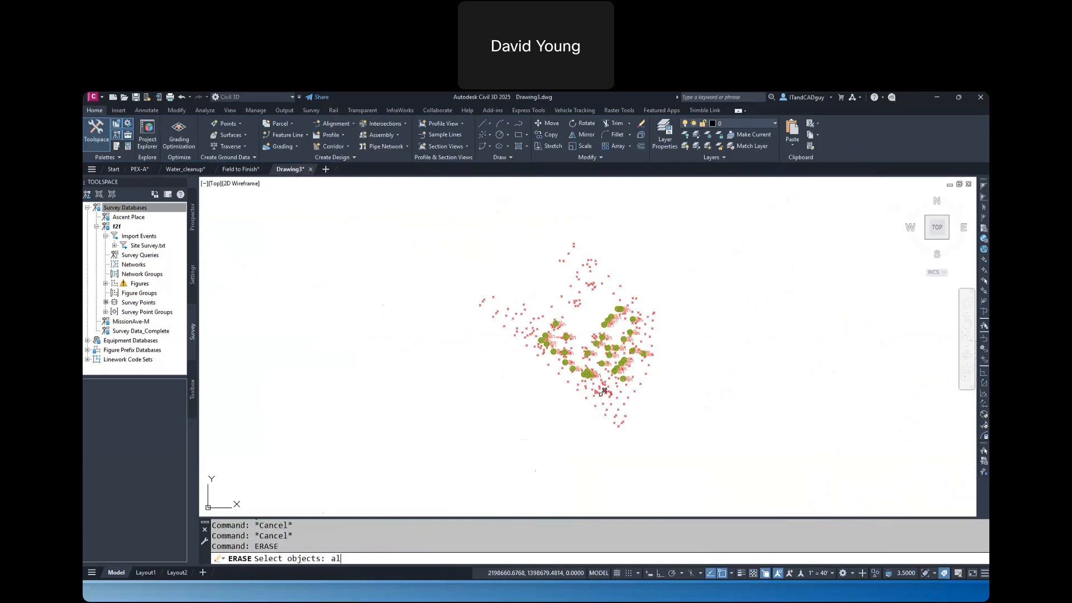
{"action": "key", "text": "Return"}
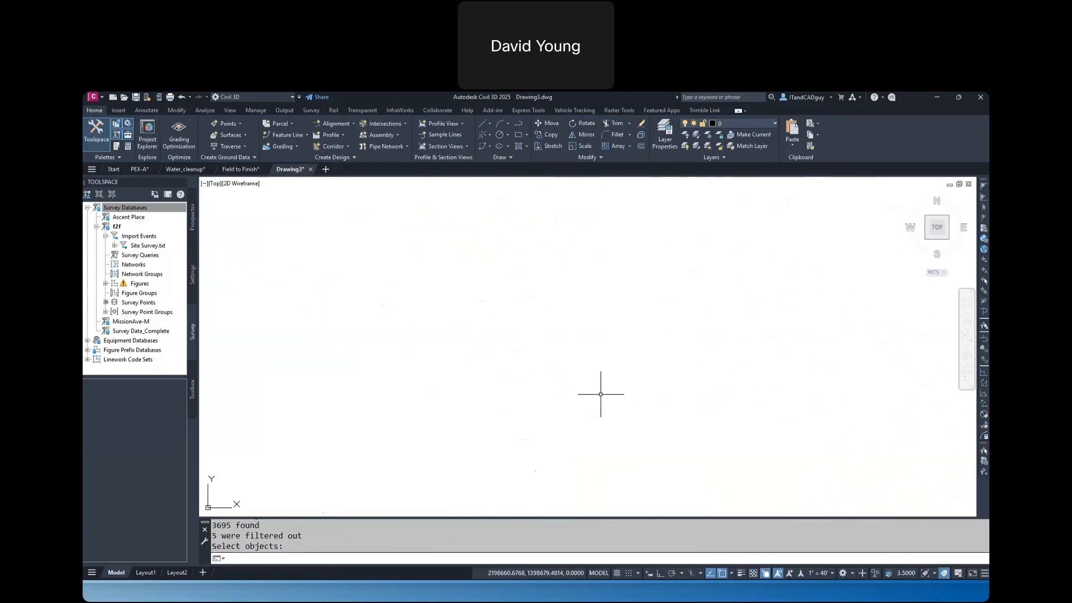
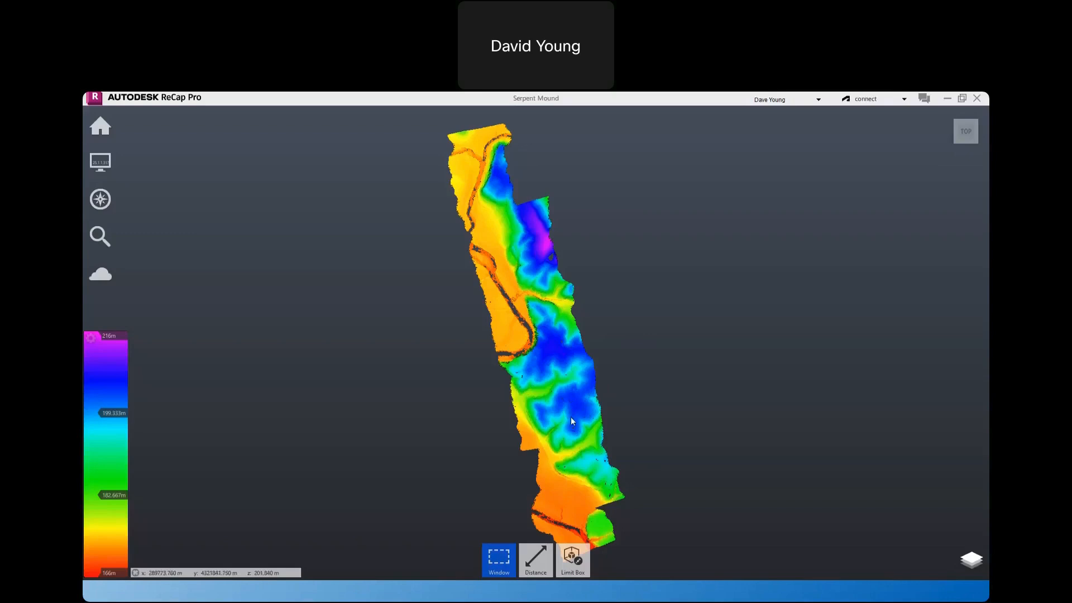
Inspect the elevation-coloured Serpent Mound point cloud from a low 3D angle, and return to Civil 3D
{"action": "left_click_drag", "start_coordinate": [571, 419], "coordinate": [623, 338]}
{"action": "middle_click_drag", "start_coordinate": [617, 406], "coordinate": [688, 360]}
{"action": "scroll", "coordinate": [545, 436], "scroll_direction": "up", "scroll_amount": 10}
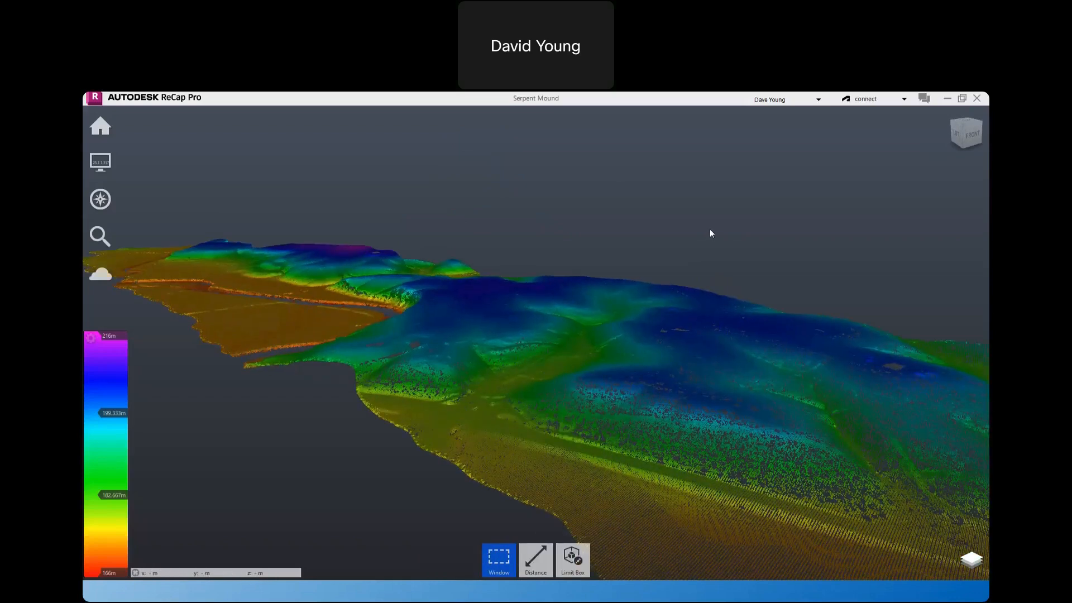
{"action": "left_click", "coordinate": [947, 100]}
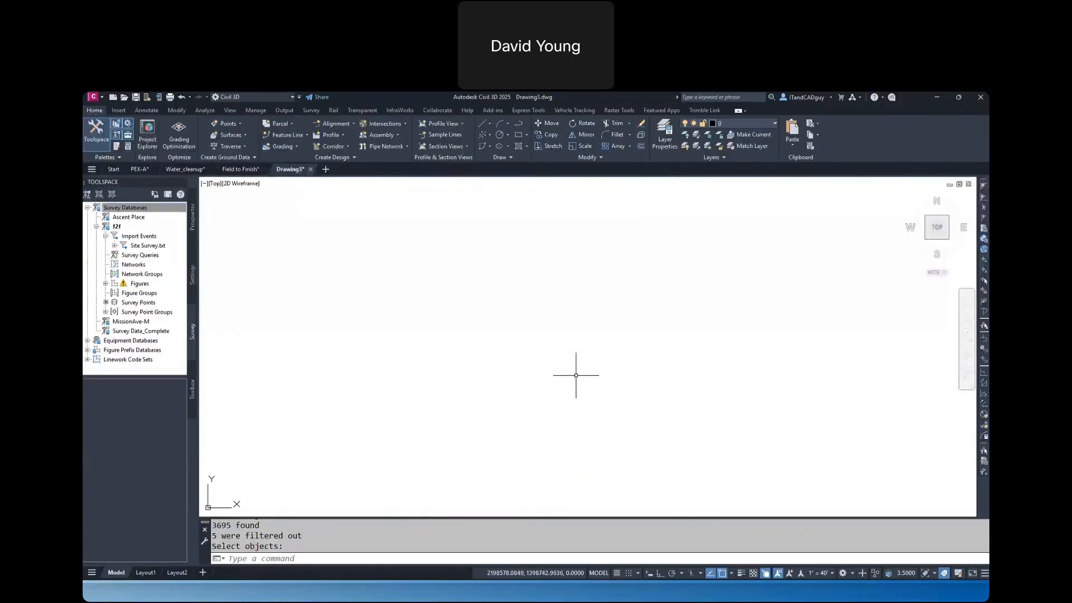
Create a new drawing and attach the Serpent Mound.rcp point cloud with the default insertion point, scale and rotation
{"action": "left_click", "coordinate": [326, 170]}
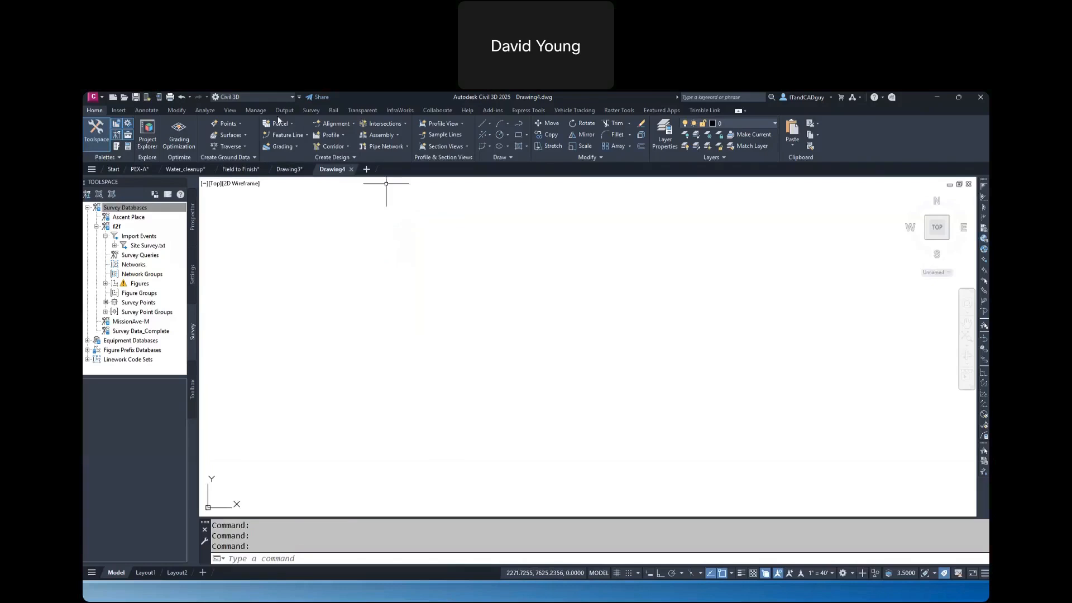
{"action": "left_click", "coordinate": [119, 109]}
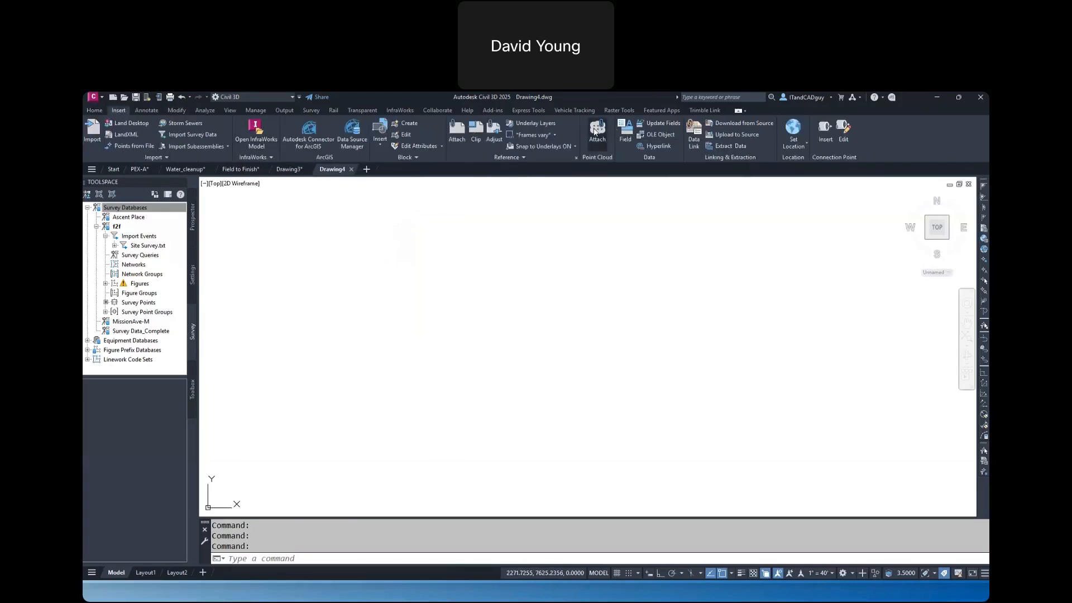
{"action": "left_click", "coordinate": [597, 132]}
{"action": "left_click", "coordinate": [518, 304]}
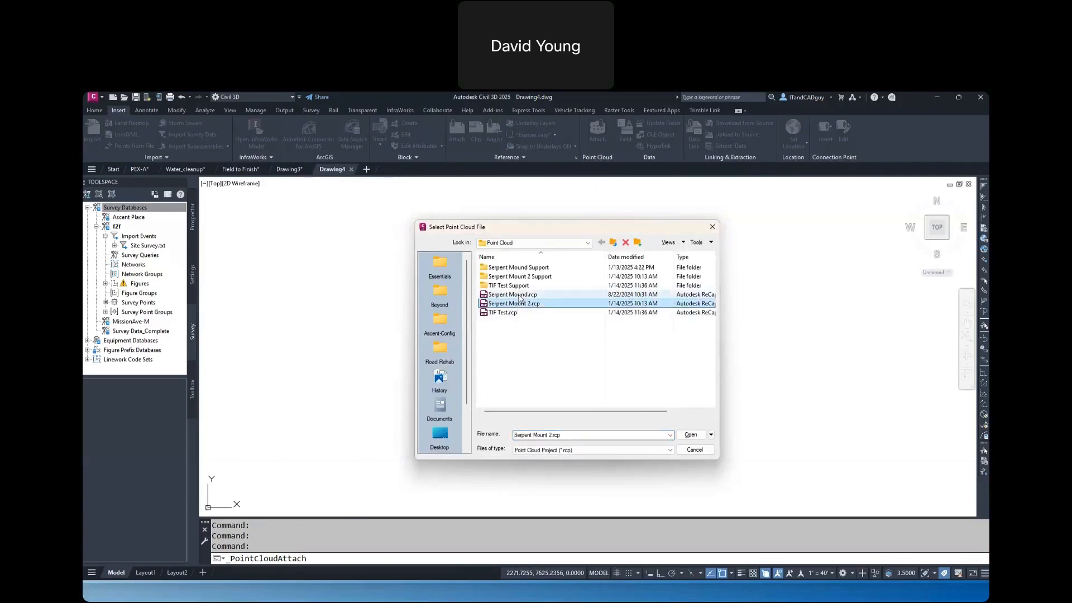
{"action": "left_click", "coordinate": [524, 295]}
{"action": "left_click", "coordinate": [691, 435]}
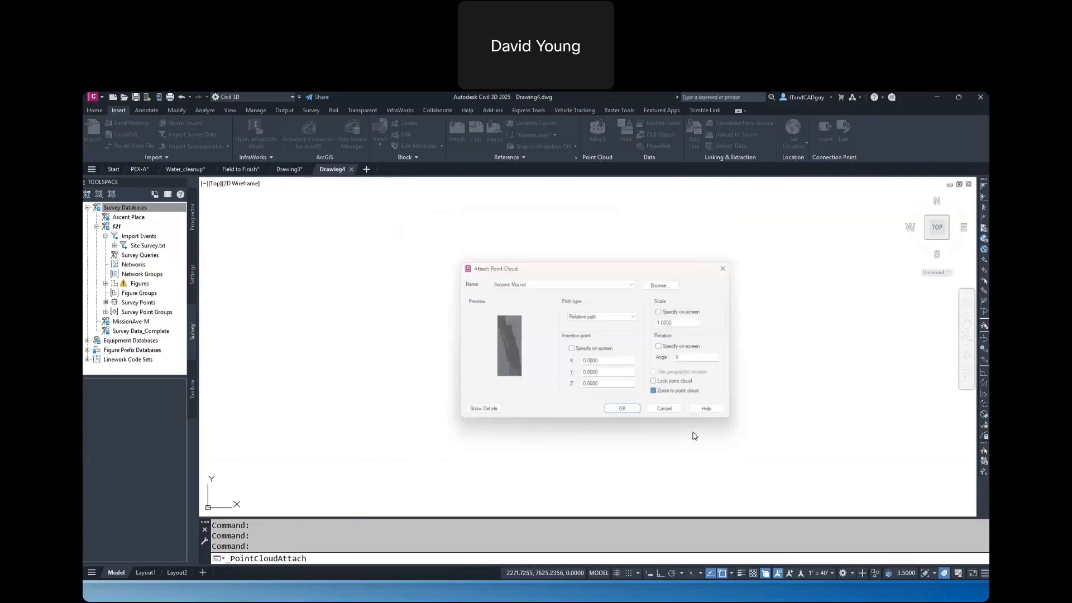
{"action": "left_click", "coordinate": [627, 415]}
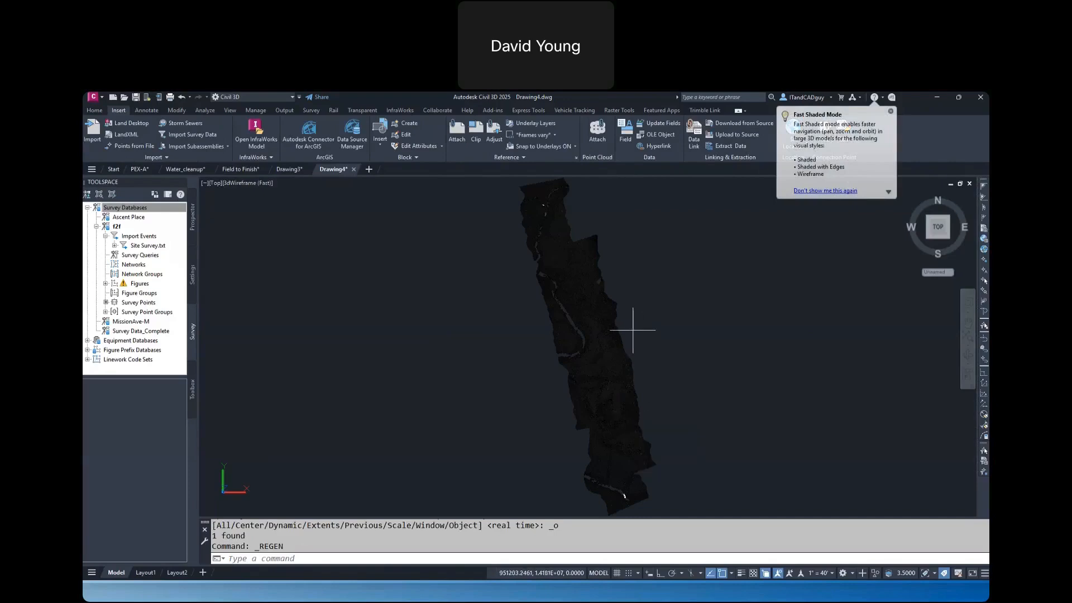
Colour the attached Serpent Mound point cloud by Elevation
{"action": "left_click", "coordinate": [614, 333]}
{"action": "left_click", "coordinate": [179, 148]}
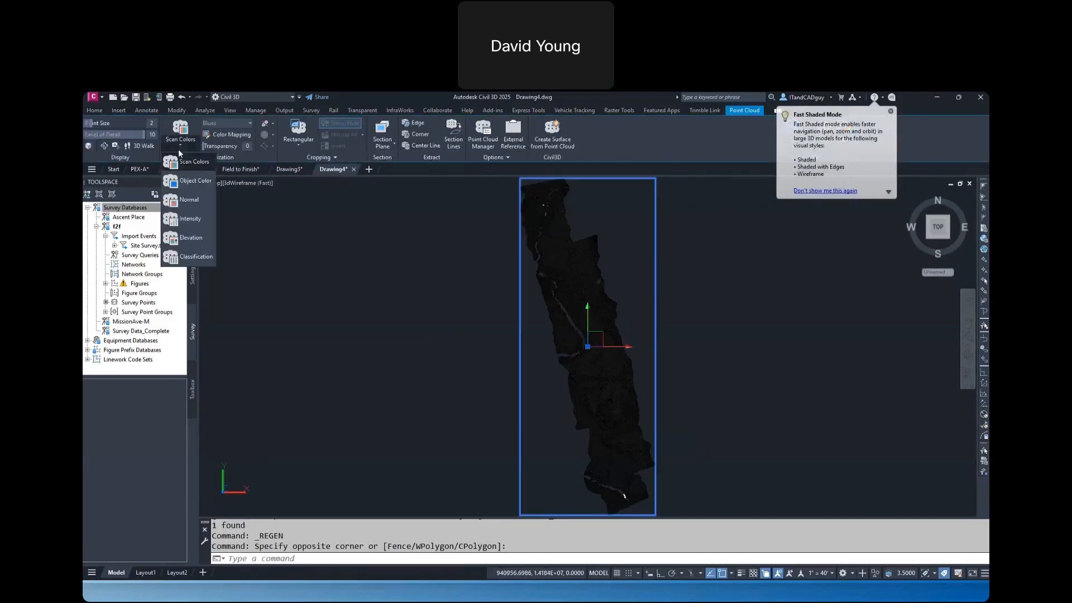
{"action": "left_click", "coordinate": [191, 237]}
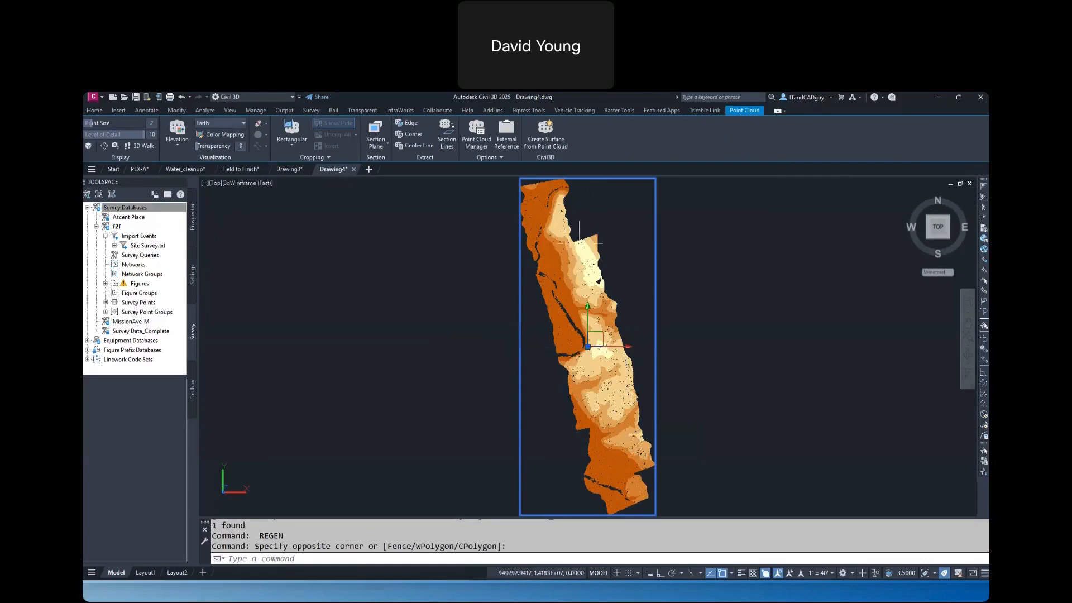
Start a TIN surface from the point cloud, replacing the full-cloud selection with a small window area near the cloud's middle
{"action": "left_click", "coordinate": [547, 134]}
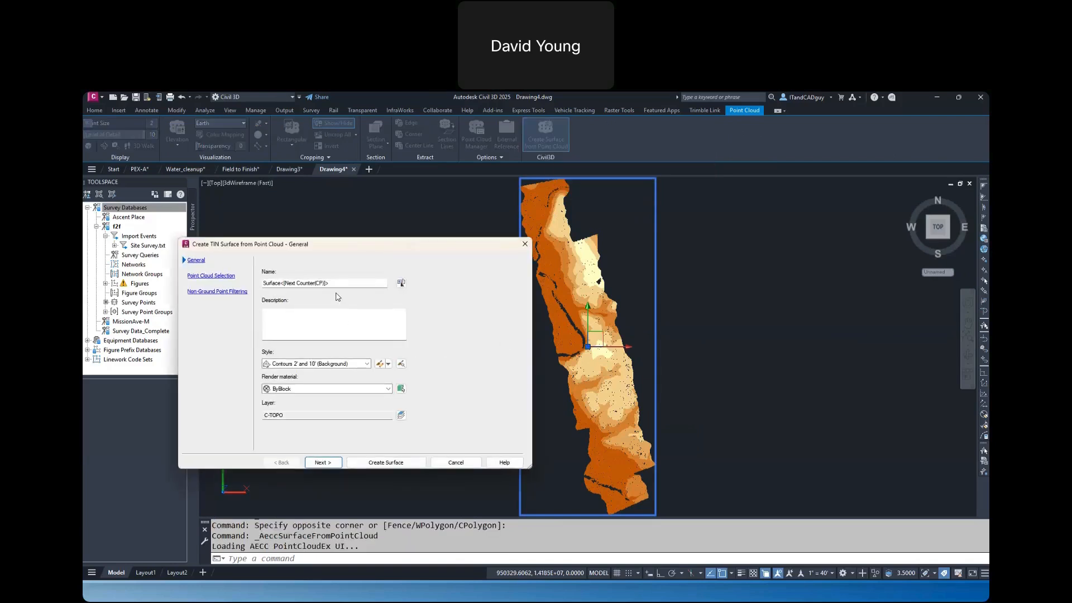
{"action": "left_click", "coordinate": [332, 463]}
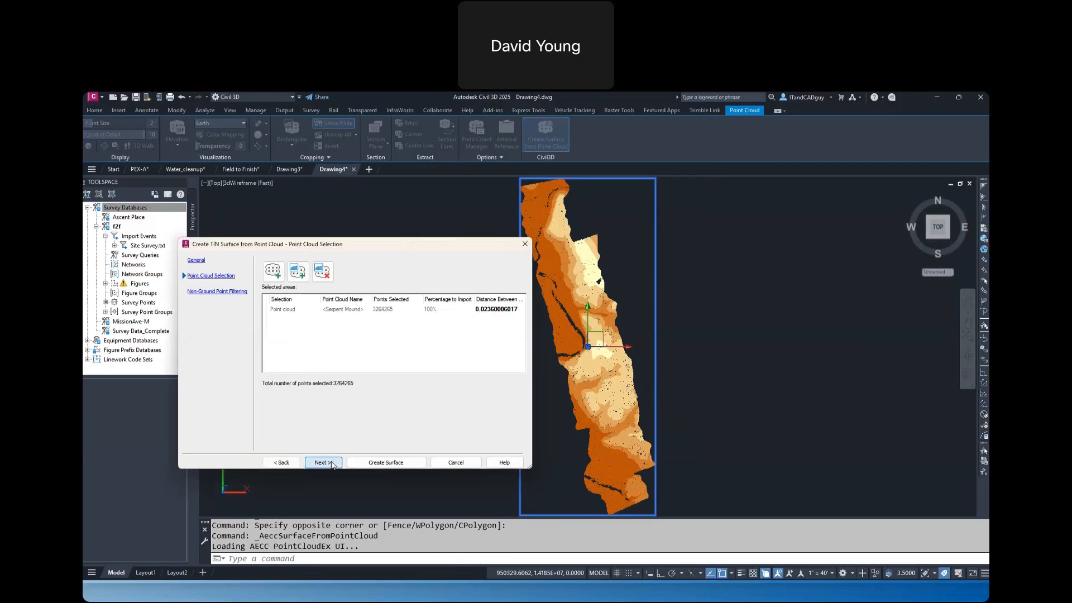
{"action": "left_click", "coordinate": [351, 309]}
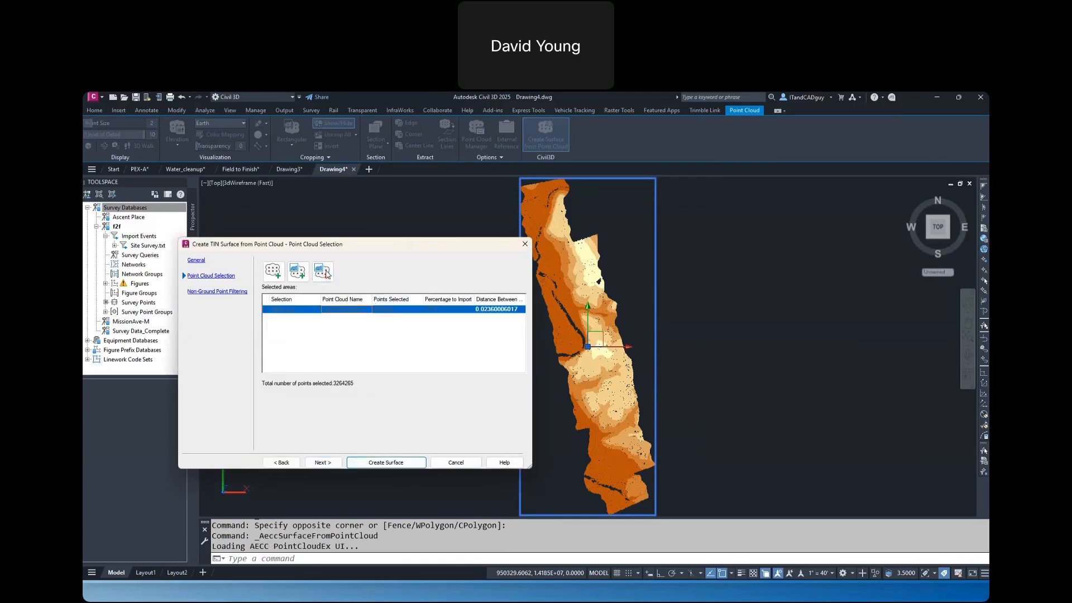
{"action": "left_click", "coordinate": [324, 272]}
{"action": "left_click", "coordinate": [297, 272]}
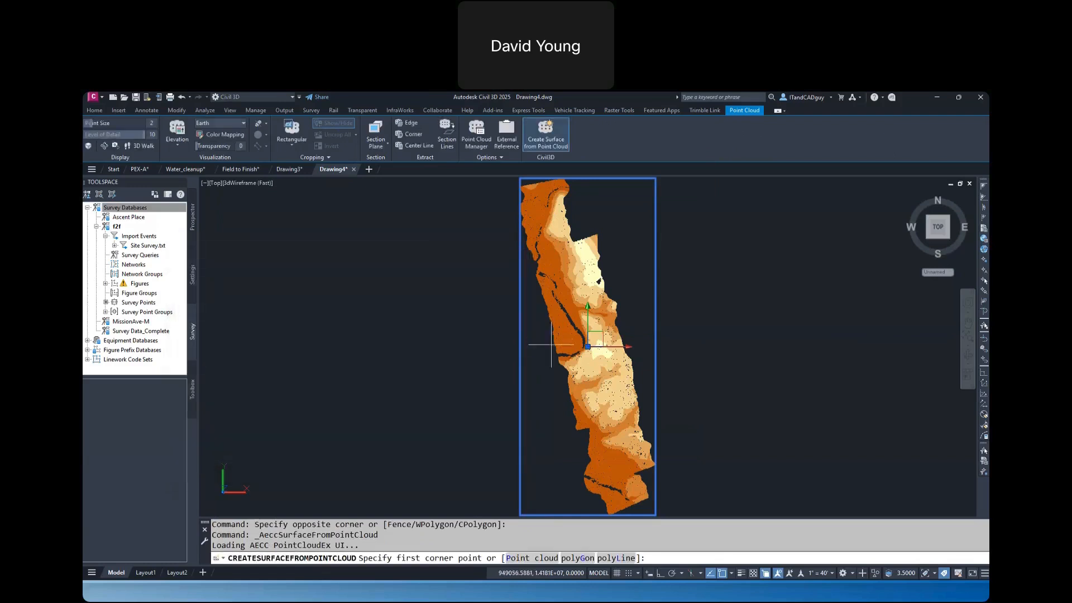
{"action": "left_click", "coordinate": [574, 312]}
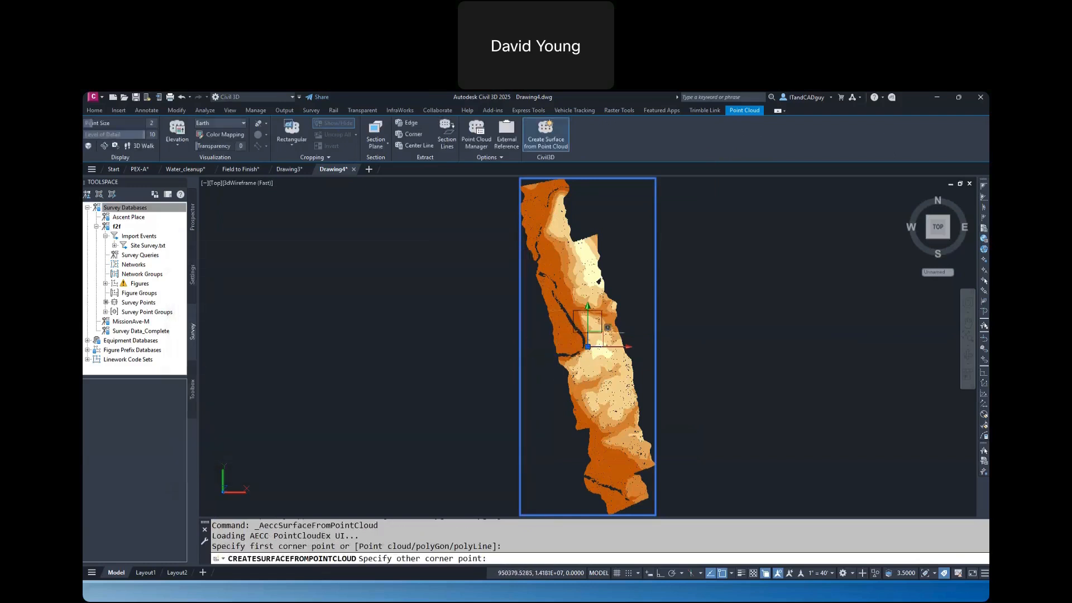
{"action": "left_click", "coordinate": [607, 343]}
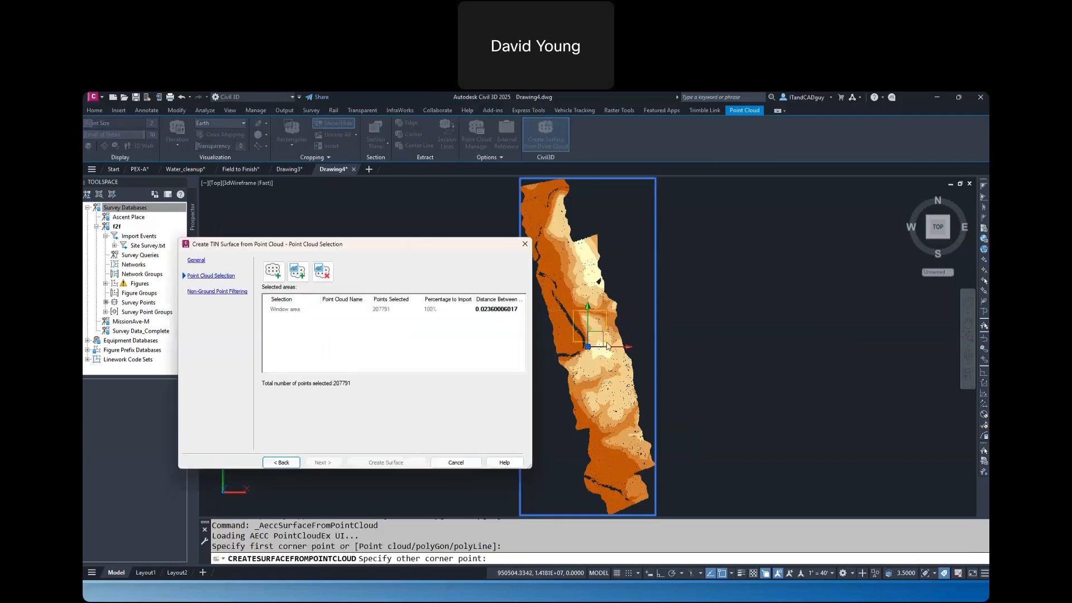
Set the distance between points to 5, choose no non-ground point filter, and create the surface
{"action": "left_click", "coordinate": [495, 310]}
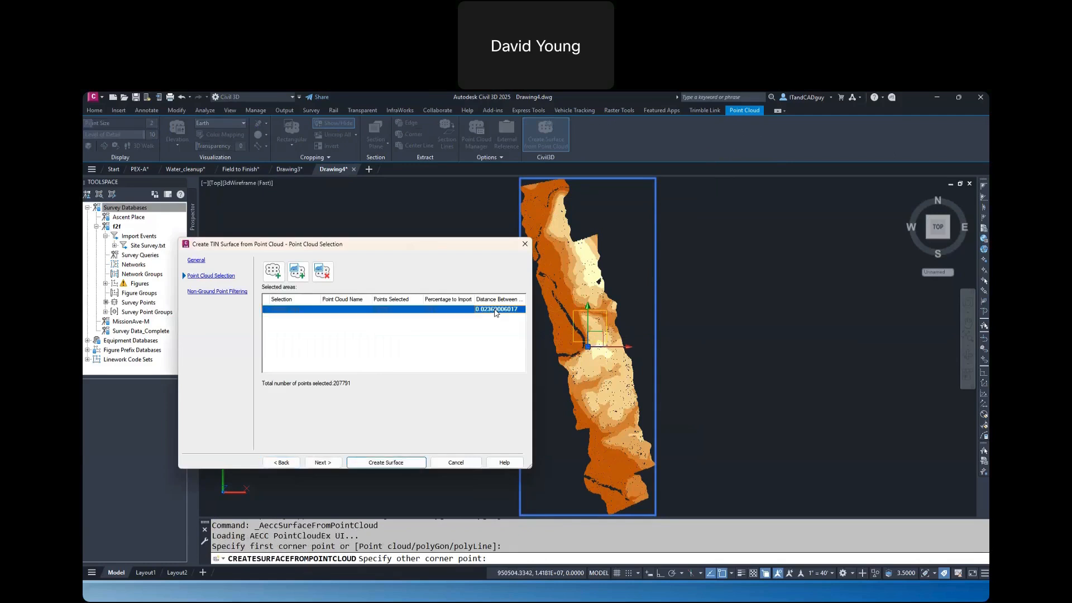
{"action": "left_click", "coordinate": [495, 309]}
{"action": "type", "text": "5"}
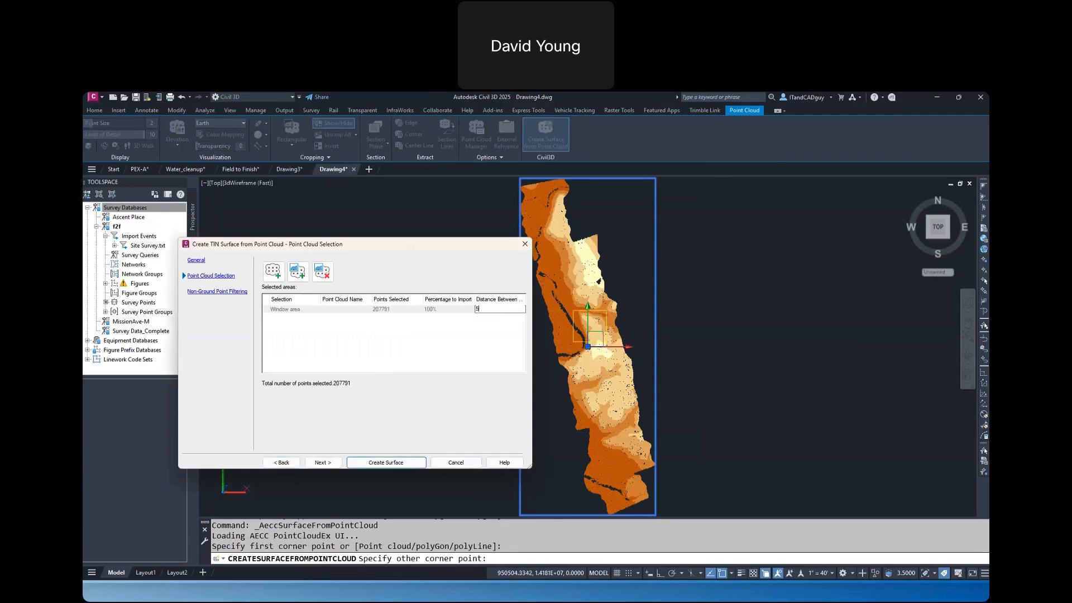
{"action": "left_click", "coordinate": [323, 463]}
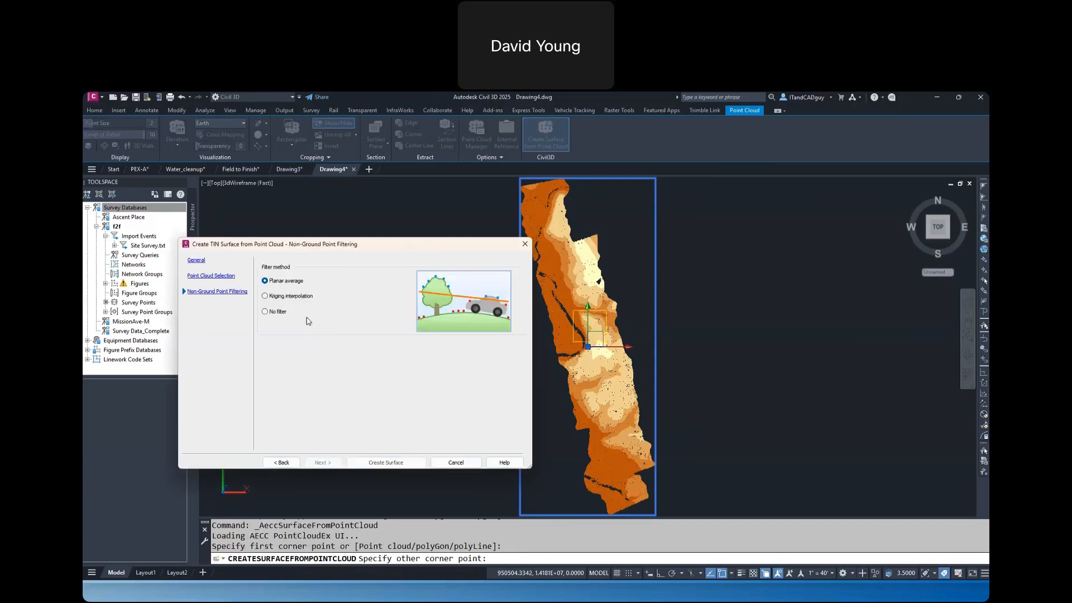
{"action": "left_click", "coordinate": [375, 463]}
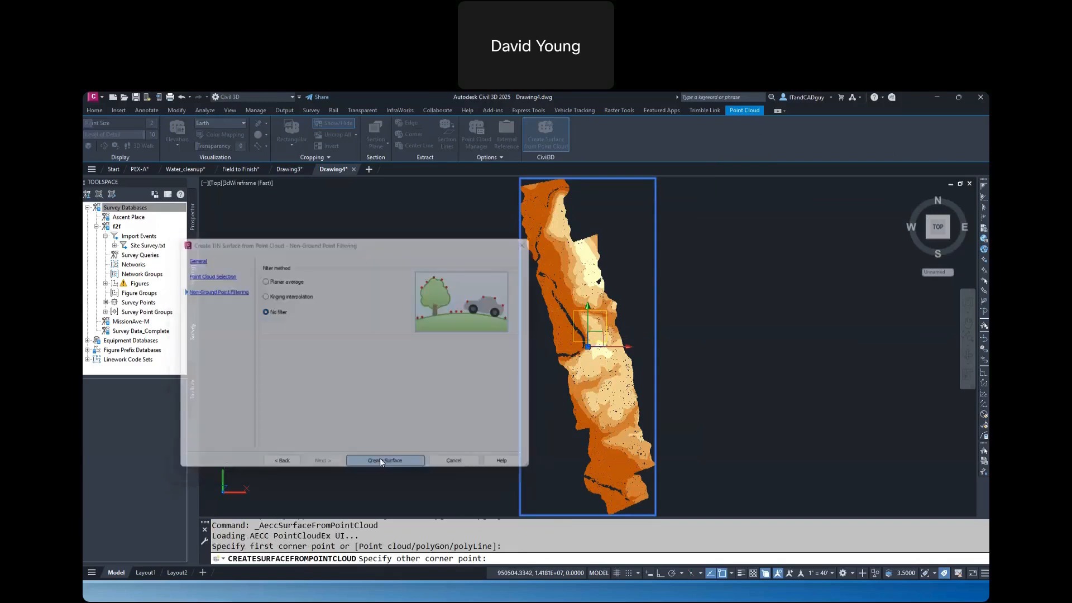
{"action": "left_click", "coordinate": [593, 438]}
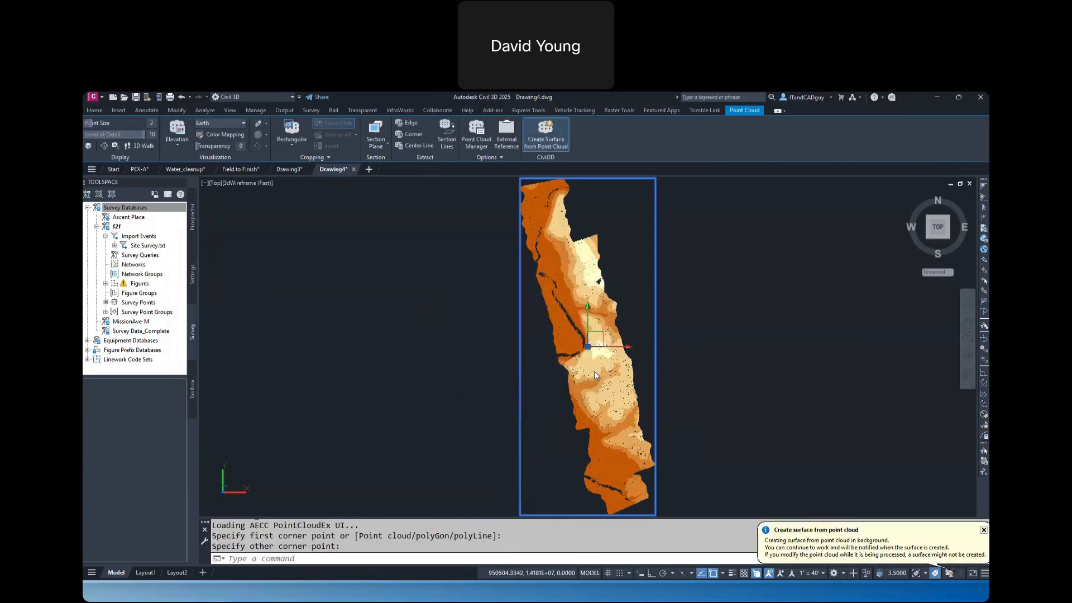
{"action": "left_click", "coordinate": [984, 530]}
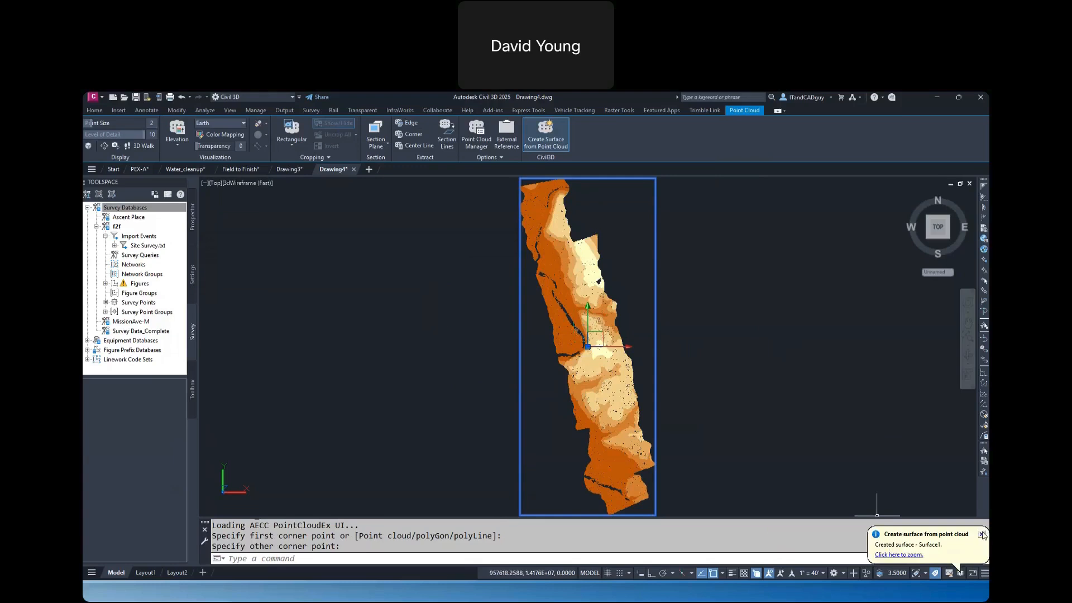
Erase the attached point cloud from the drawing, keeping the new TIN surface
{"action": "left_click", "coordinate": [667, 252]}
{"action": "left_click", "coordinate": [663, 252]}
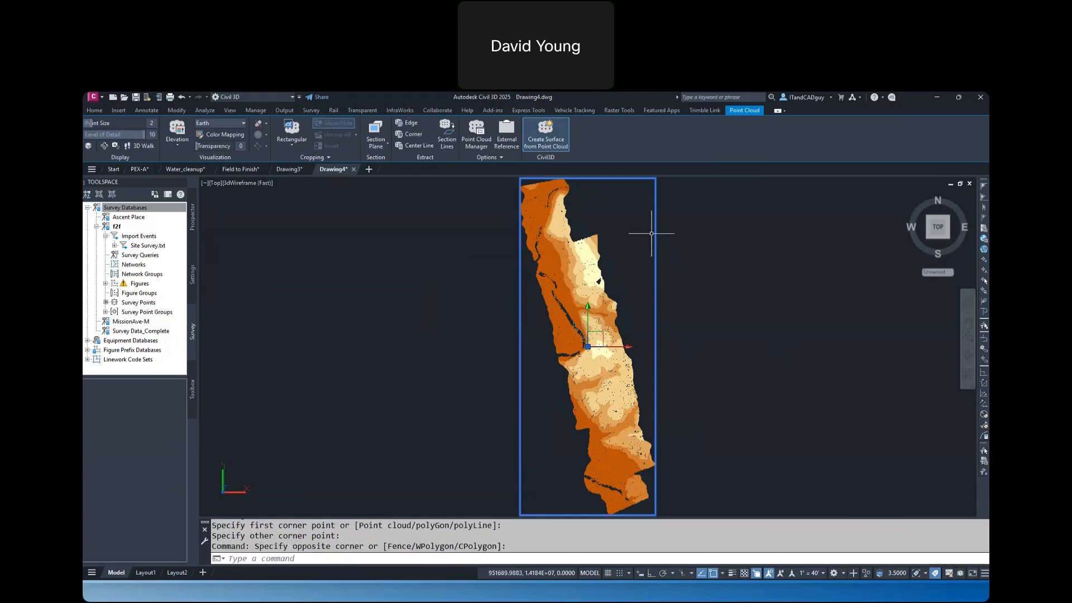
{"action": "key", "text": "Delete"}
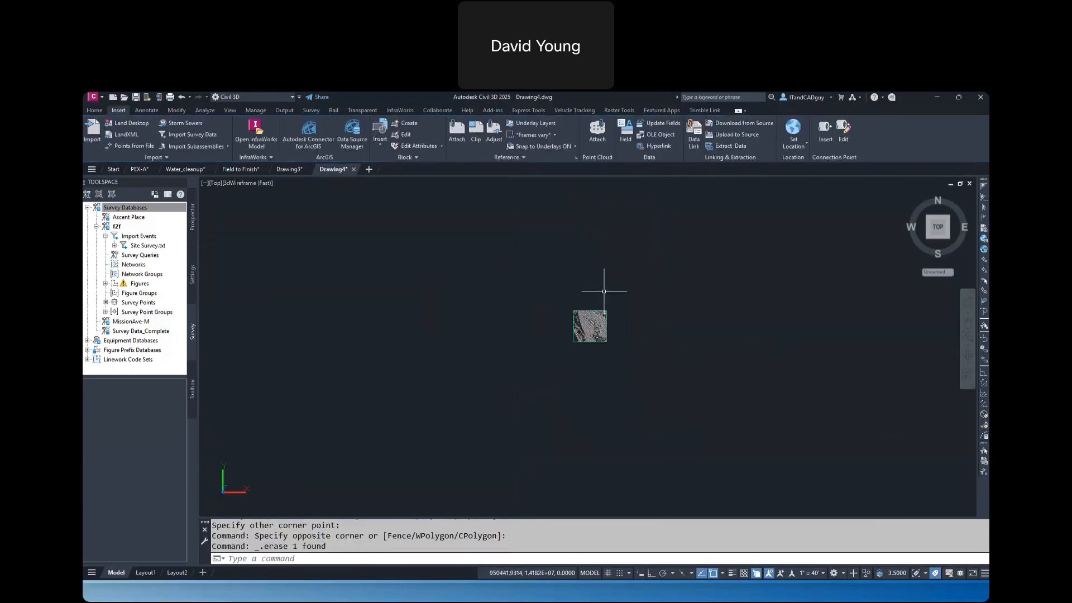
Examine the new surface's terrain in 3D in the Object Viewer using the Shades of Gray visual style
{"action": "scroll", "coordinate": [590, 318], "scroll_direction": "up", "scroll_amount": 12}
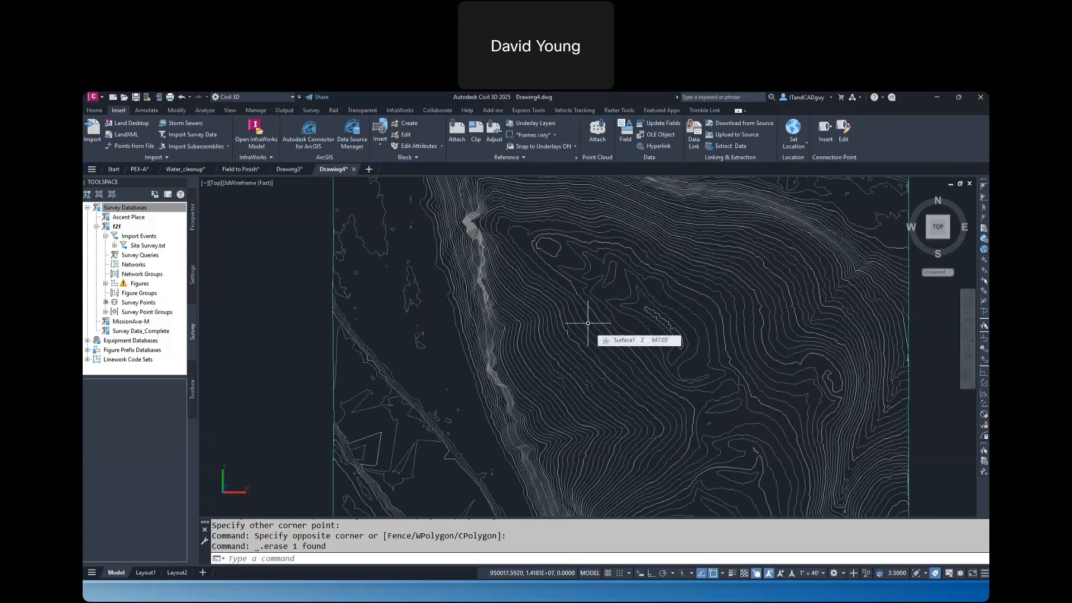
{"action": "left_click", "coordinate": [578, 316]}
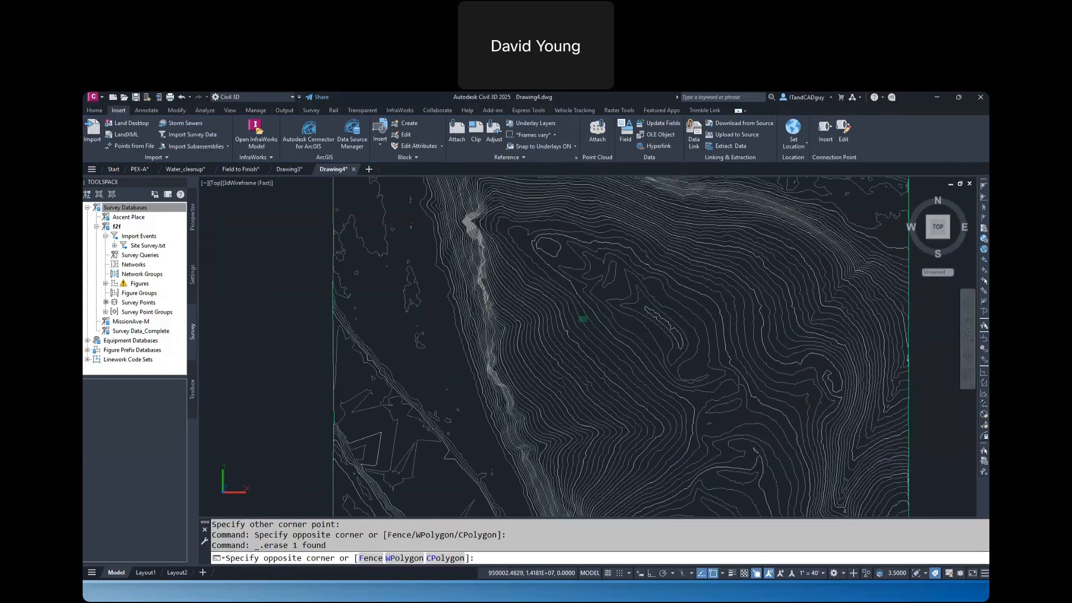
{"action": "right_click", "coordinate": [580, 316]}
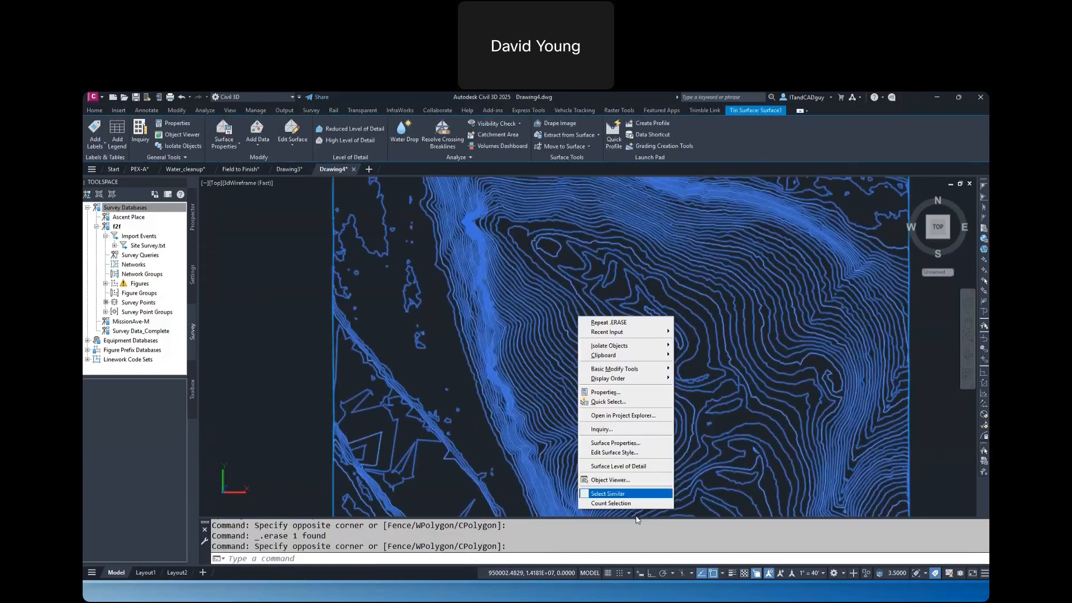
{"action": "left_click", "coordinate": [622, 482]}
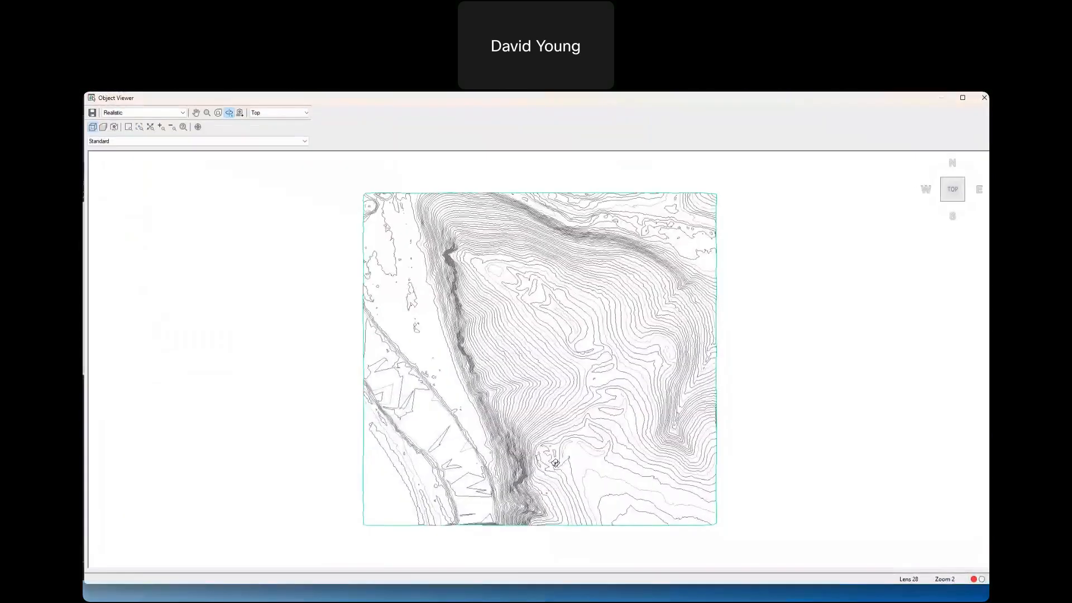
{"action": "left_click_drag", "start_coordinate": [617, 309], "coordinate": [616, 286]}
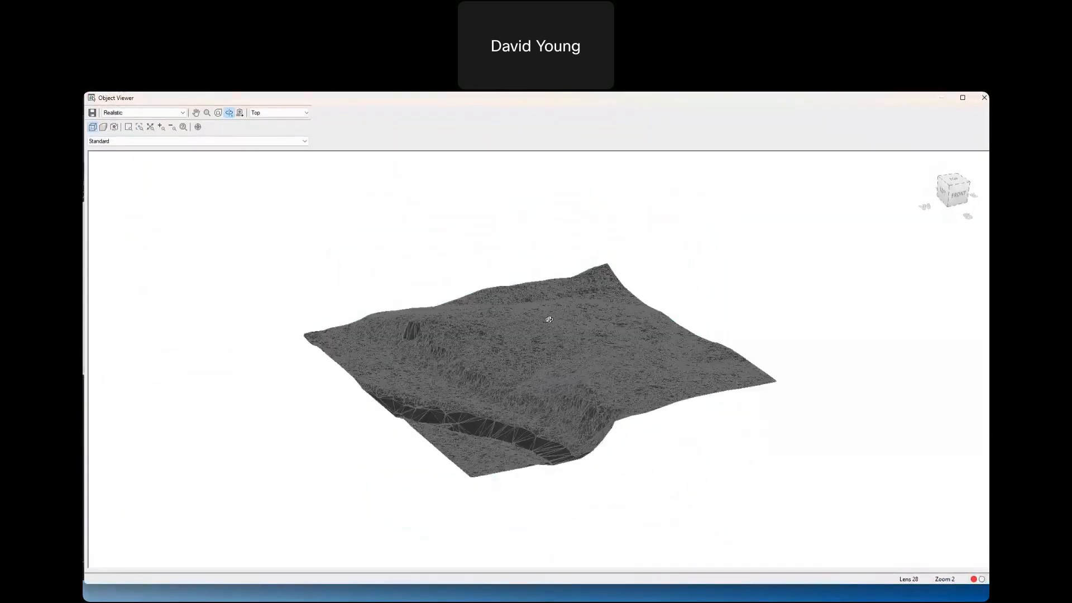
{"action": "scroll", "coordinate": [548, 320], "scroll_direction": "up", "scroll_amount": 5}
{"action": "left_click", "coordinate": [143, 112]}
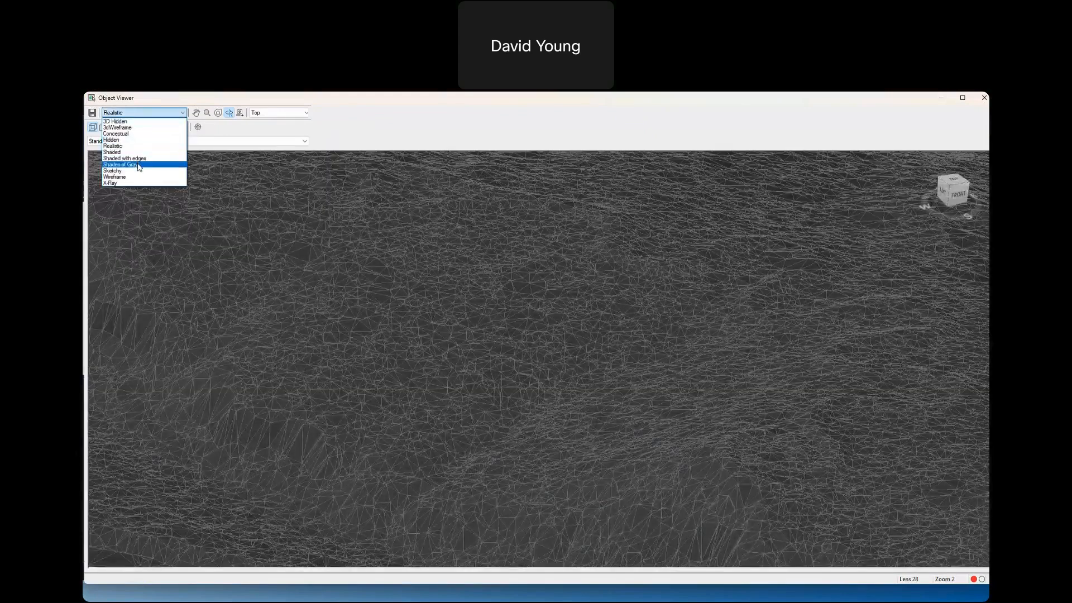
{"action": "left_click", "coordinate": [139, 165]}
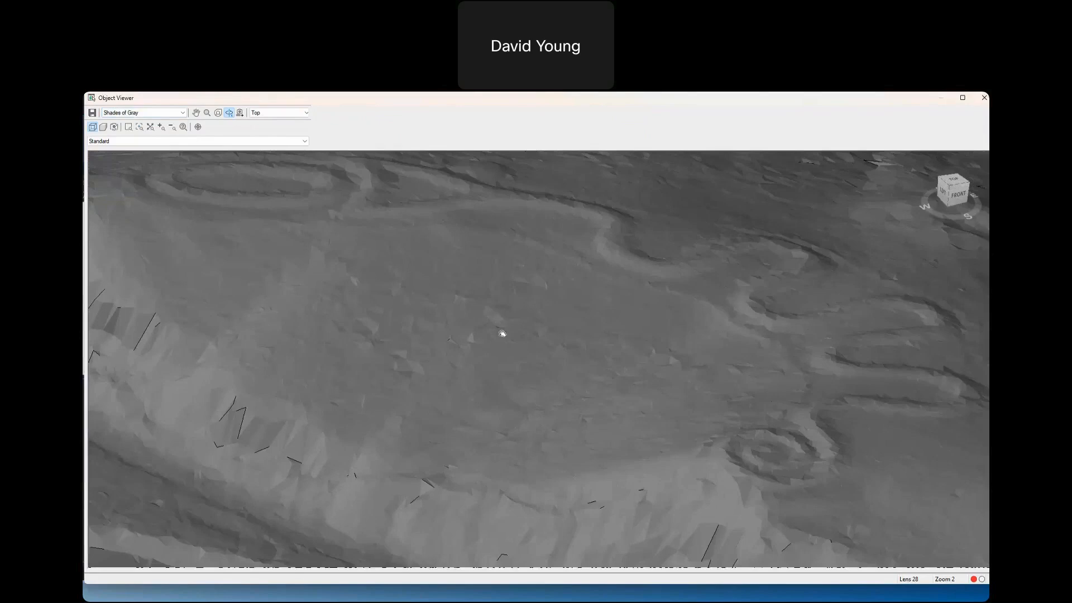
{"action": "left_click_drag", "start_coordinate": [503, 332], "coordinate": [516, 373]}
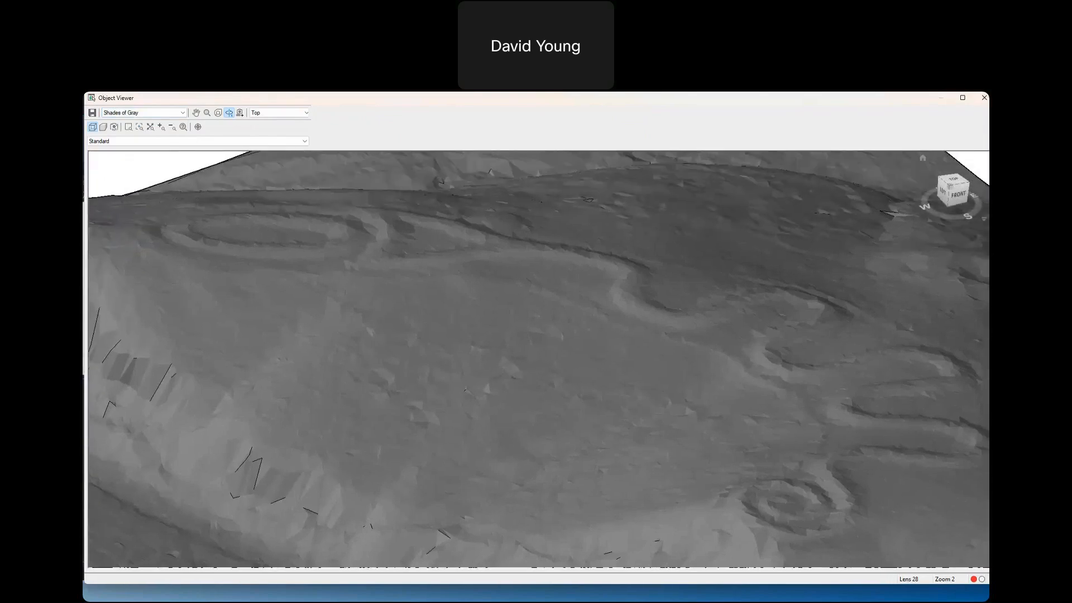
{"action": "left_click", "coordinate": [984, 97]}
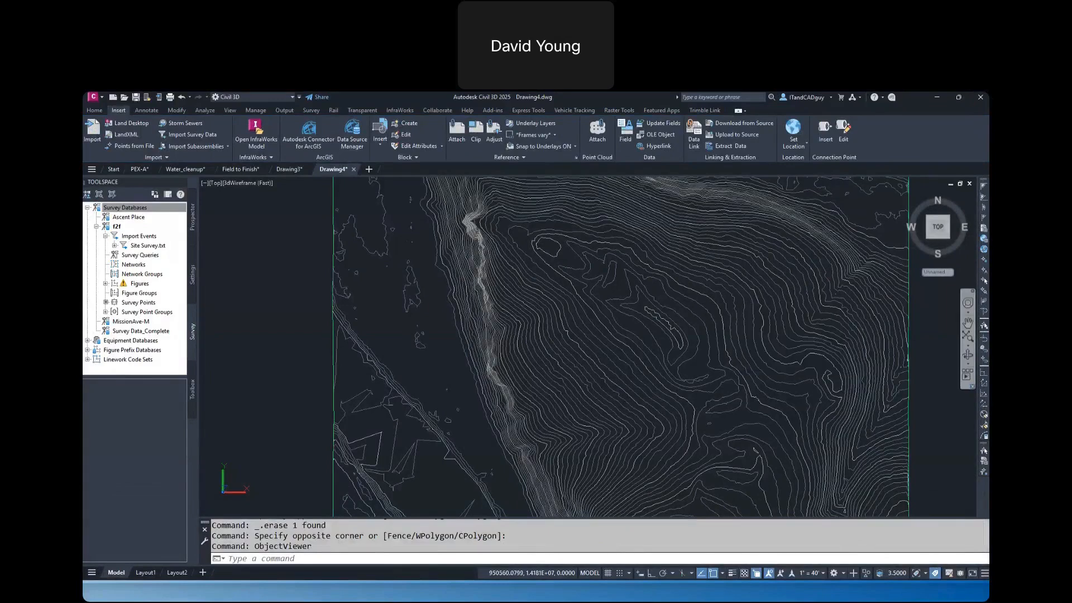
Switch to InfraWorks and reopen the Smyrna model from the recent models
{"action": "key", "text": "alt+Tab"}
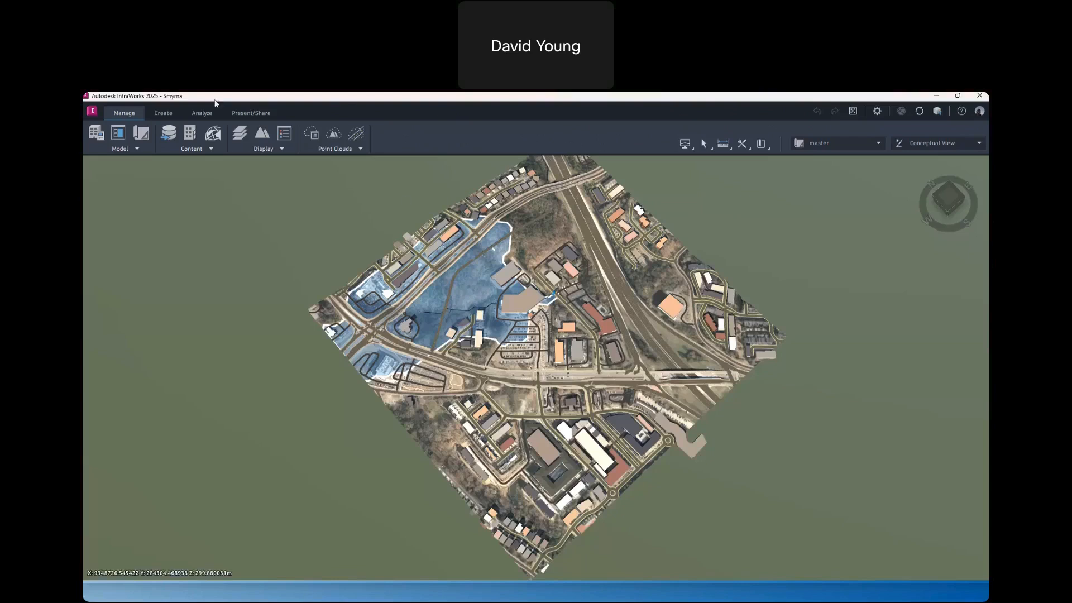
{"action": "left_click", "coordinate": [92, 111]}
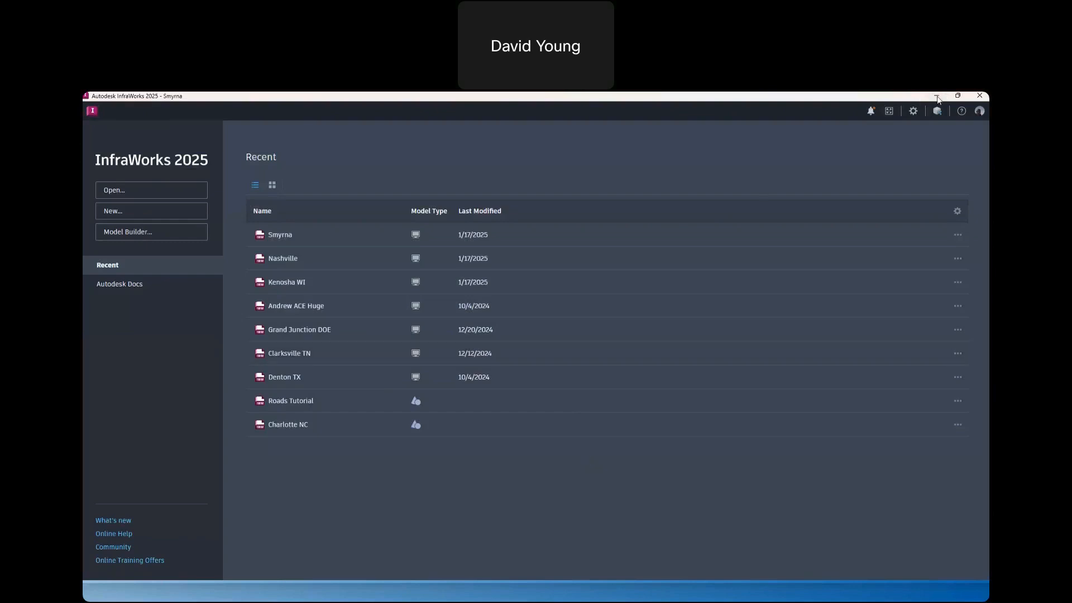
{"action": "left_click", "coordinate": [282, 235]}
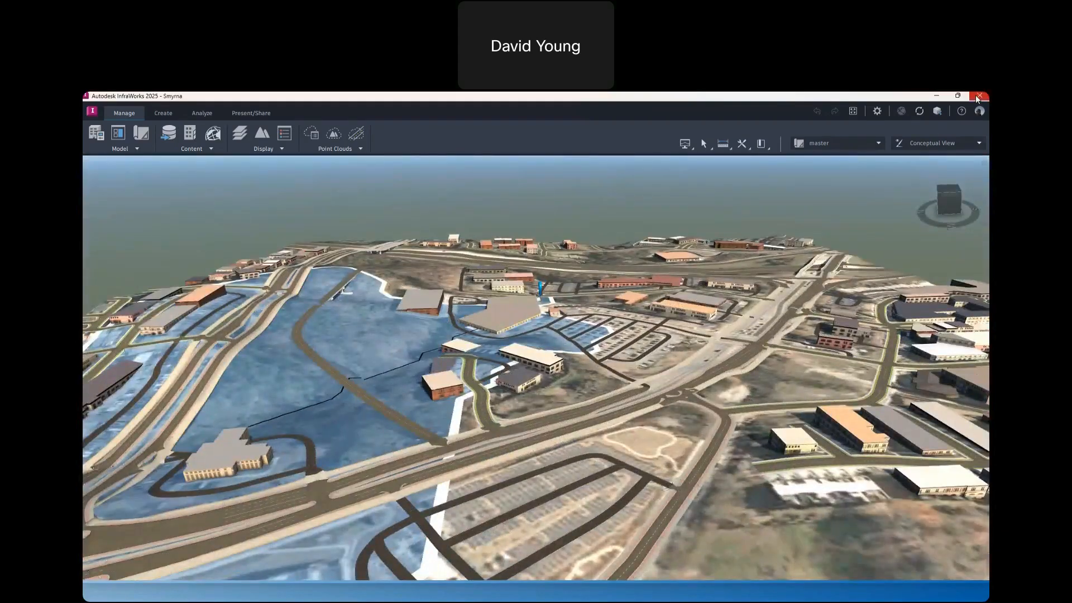
Close InfraWorks and switch to the empty Drawing3 in Civil 3D
{"action": "left_click", "coordinate": [978, 96]}
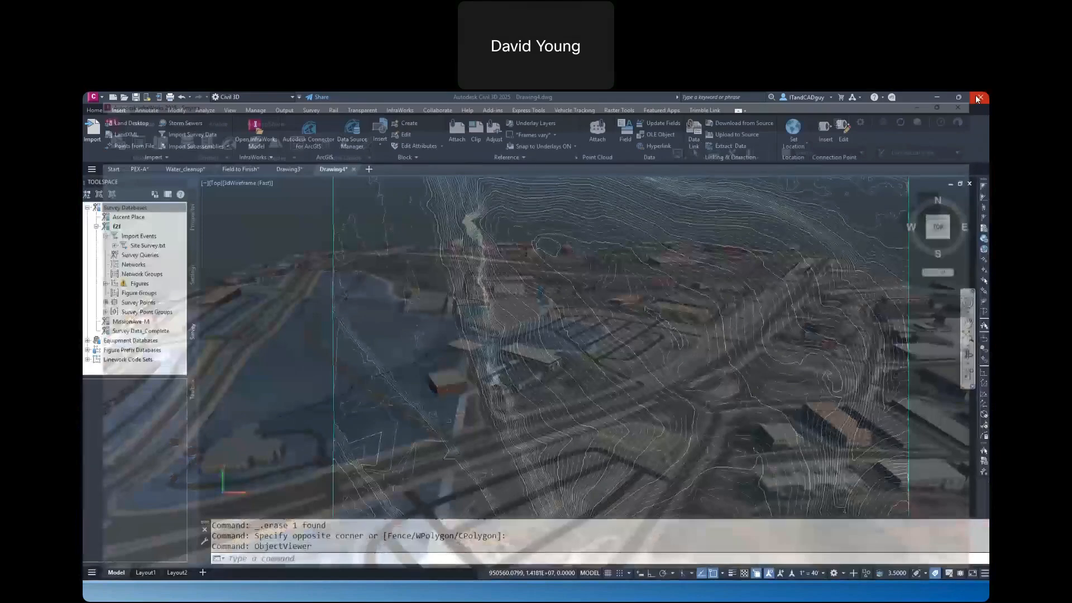
{"action": "mouse_move", "coordinate": [250, 169]}
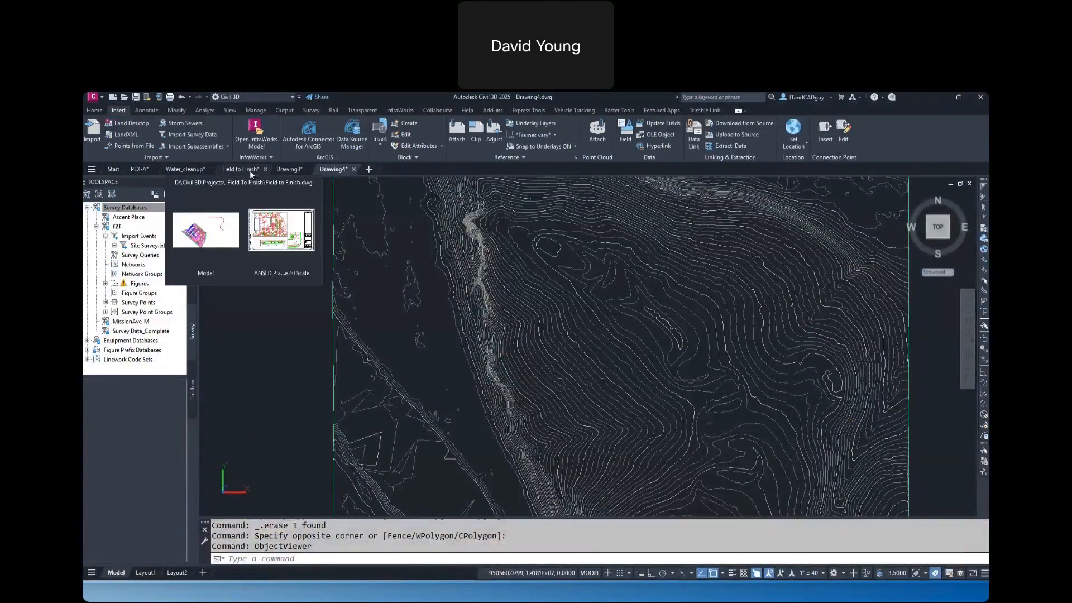
{"action": "left_click", "coordinate": [275, 229]}
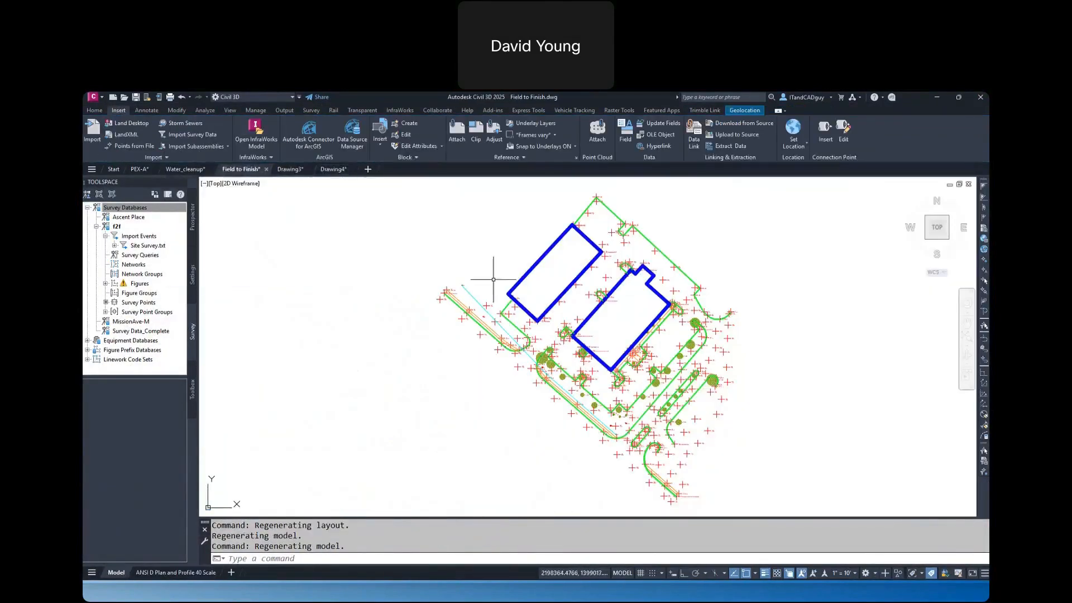
{"action": "mouse_move", "coordinate": [333, 173]}
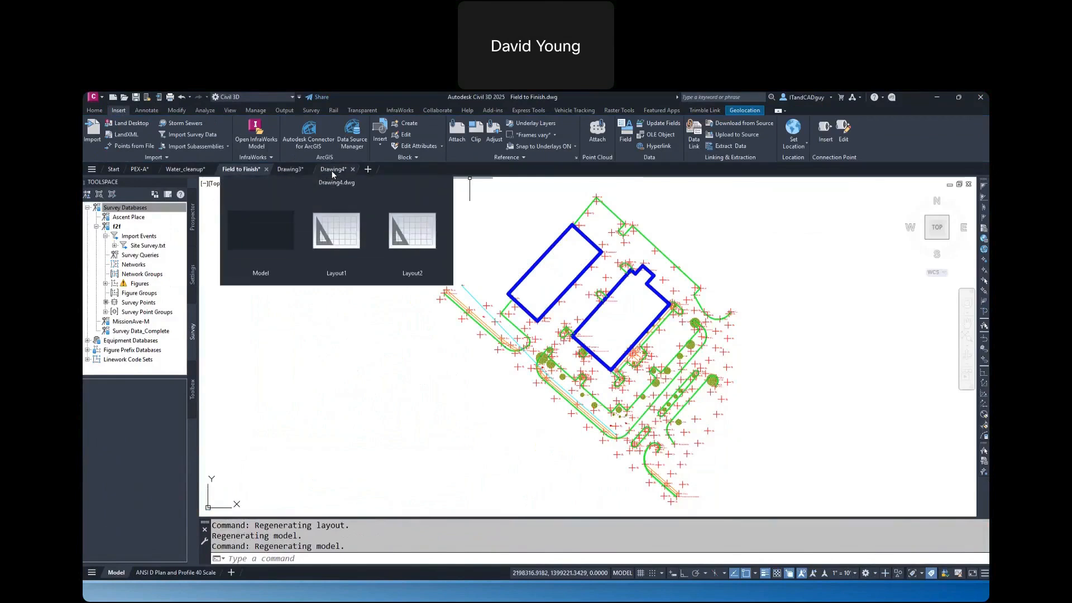
{"action": "left_click", "coordinate": [291, 169]}
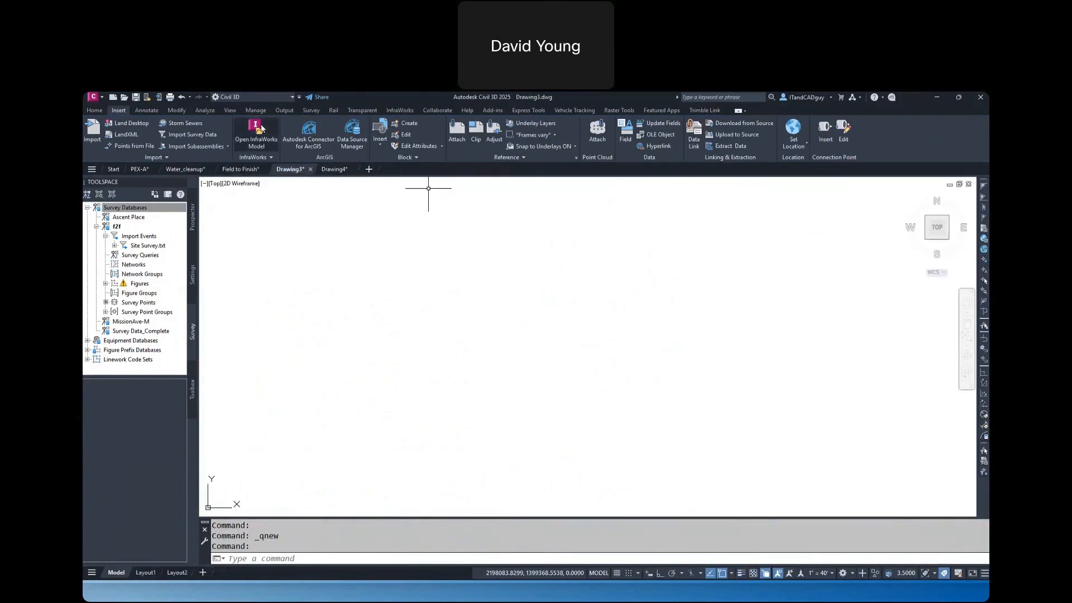
{"action": "left_click", "coordinate": [255, 130]}
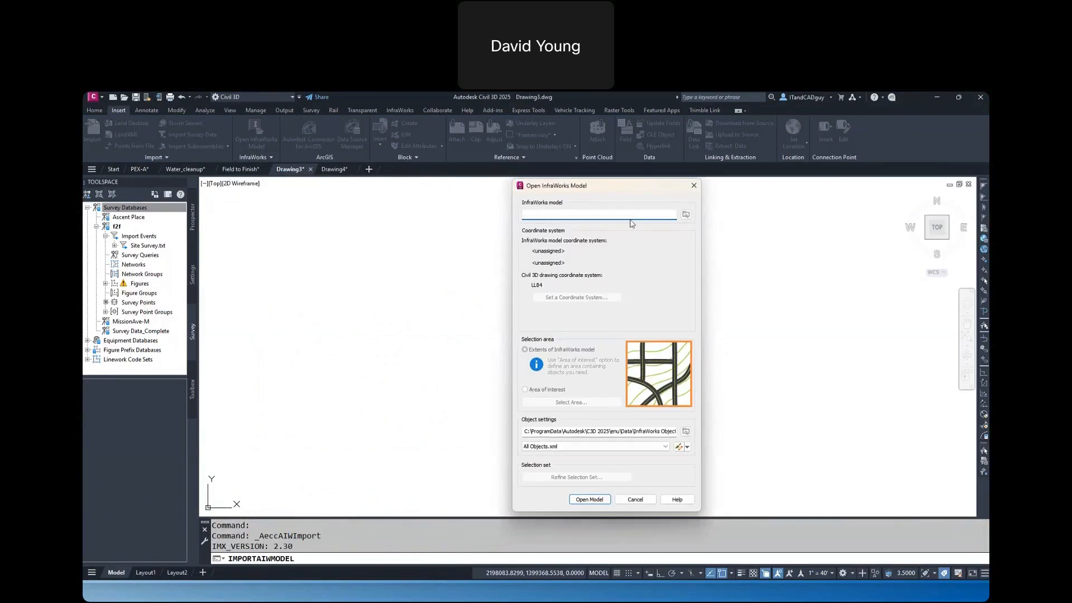
{"action": "left_click", "coordinate": [686, 214]}
{"action": "left_click", "coordinate": [592, 266]}
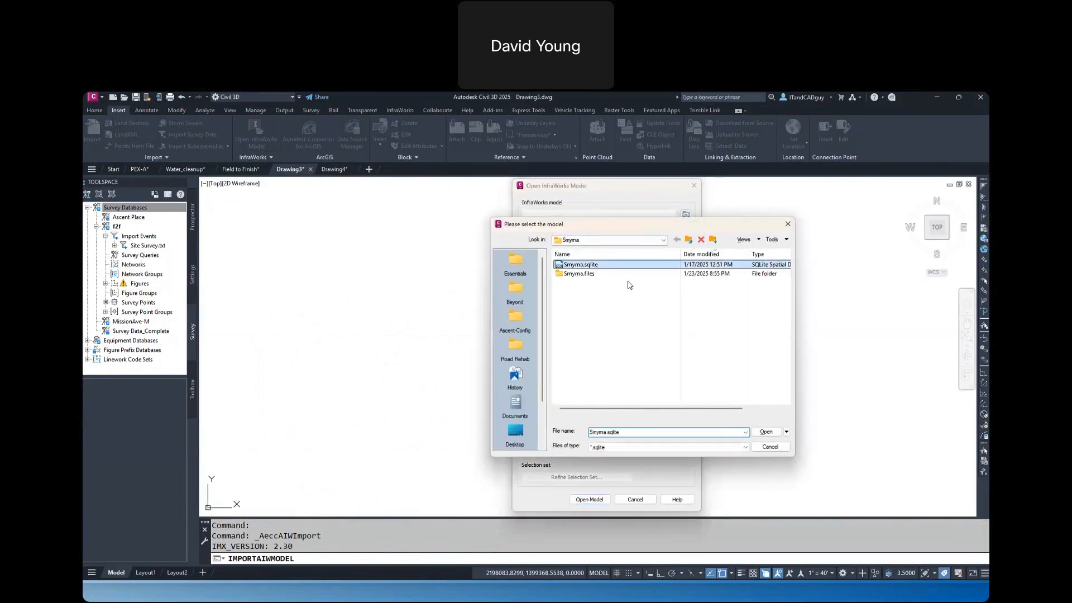
{"action": "left_click", "coordinate": [767, 432]}
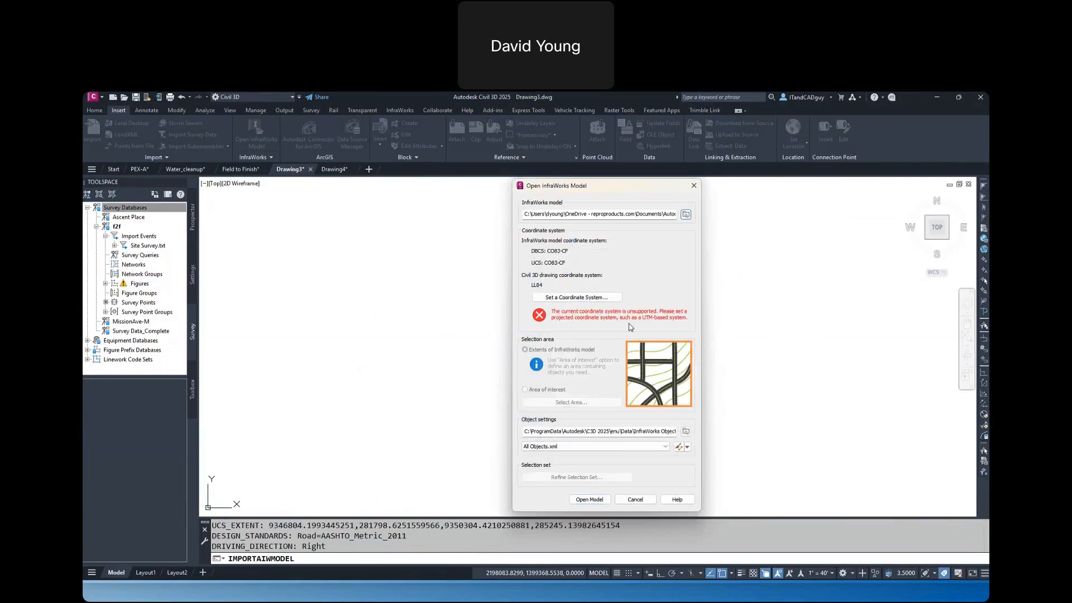
{"action": "left_click", "coordinate": [637, 500]}
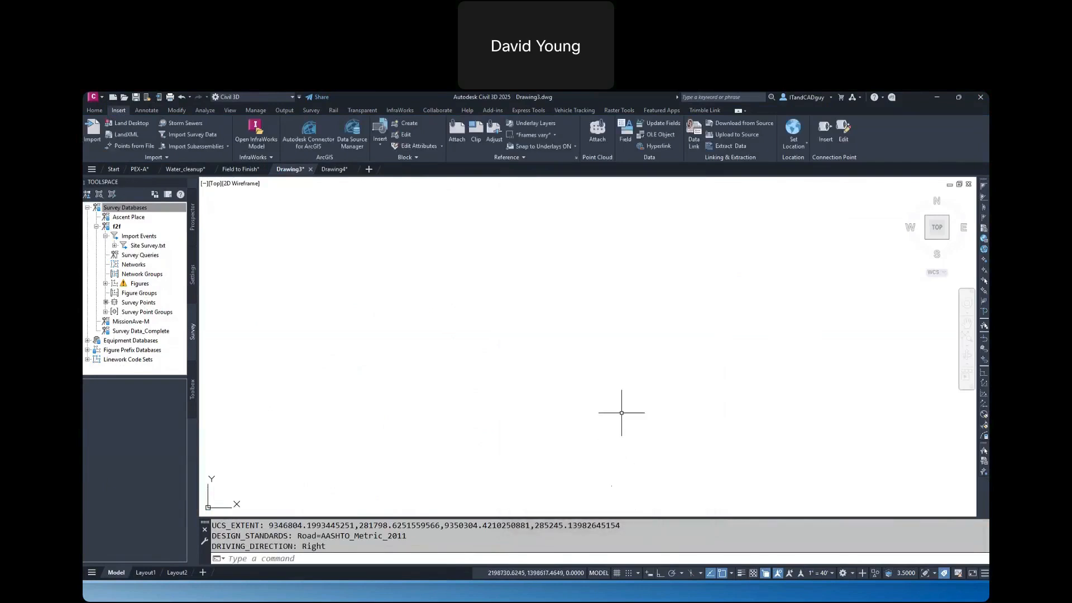
Assign the GA83-WF coordinate system (NAD83 Georgia State Planes, West Zone, US Foot) to the current drawing
{"action": "type", "text": "adeset"}
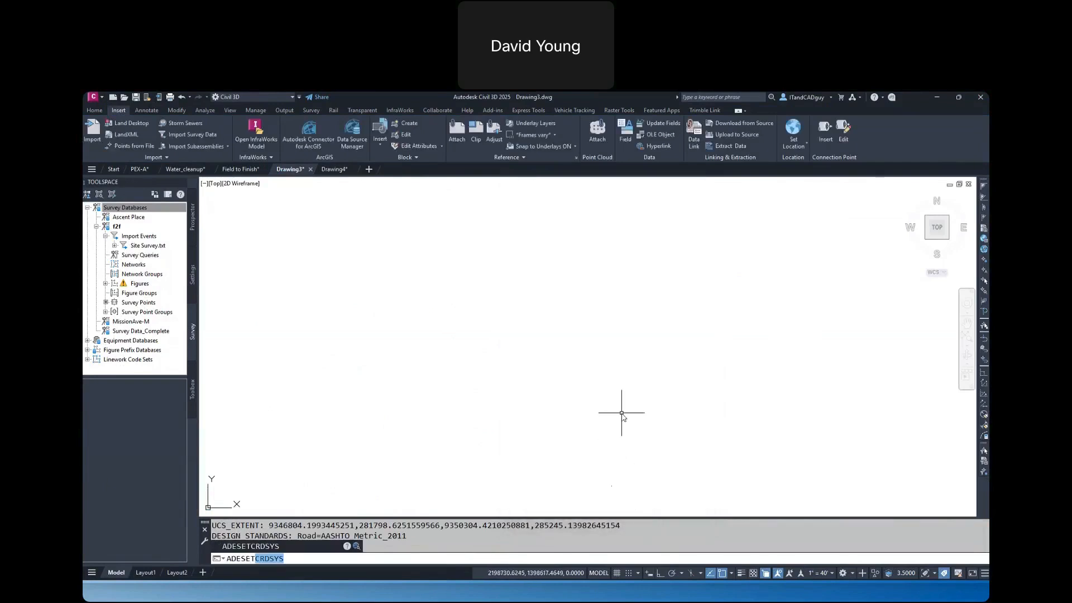
{"action": "key", "text": "Return"}
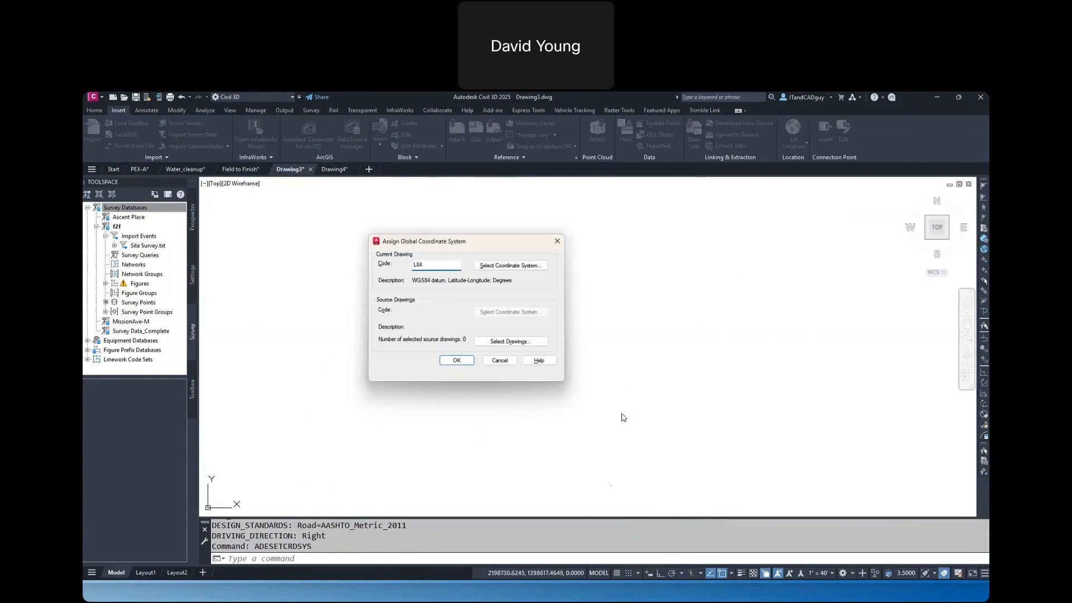
{"action": "key", "text": "Delete"}
{"action": "key", "text": "Delete"}
{"action": "key", "text": "Delete"}
{"action": "type", "text": "ga83"}
{"action": "key", "text": "Tab"}
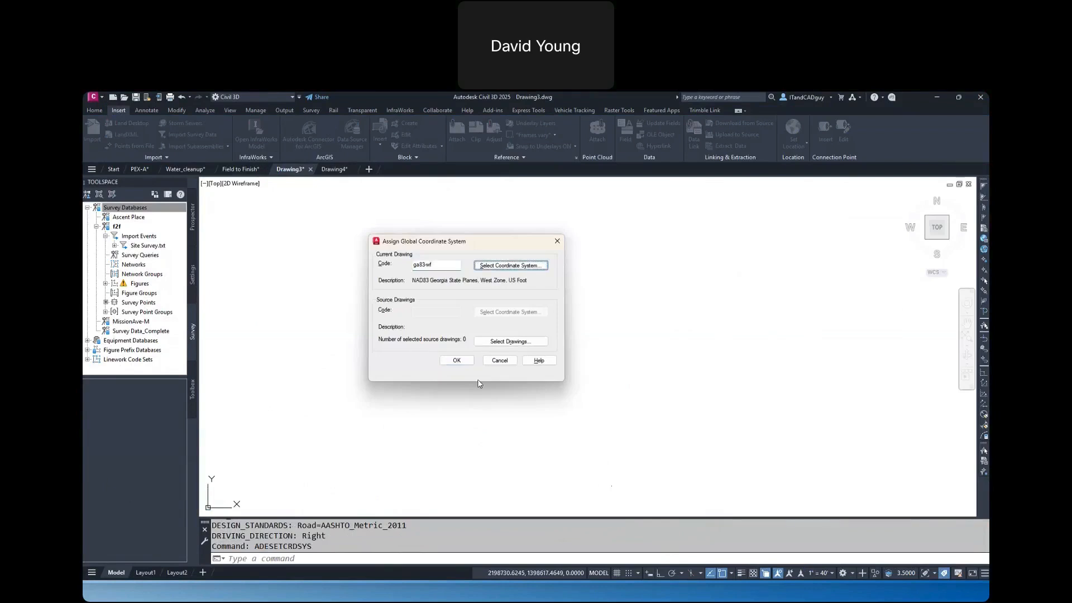
{"action": "left_click", "coordinate": [457, 360]}
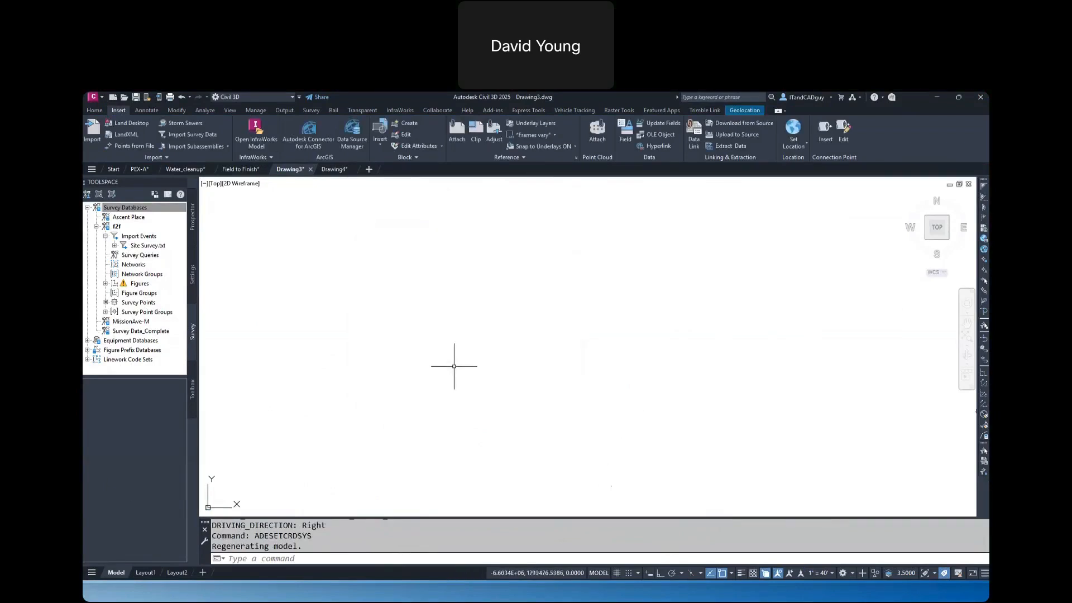
Import the InfraWorks model Smyrna.sqlite with full model extents, refining the selection set to only the AIW_Existing_Ground terrain surface
{"action": "left_click", "coordinate": [256, 134]}
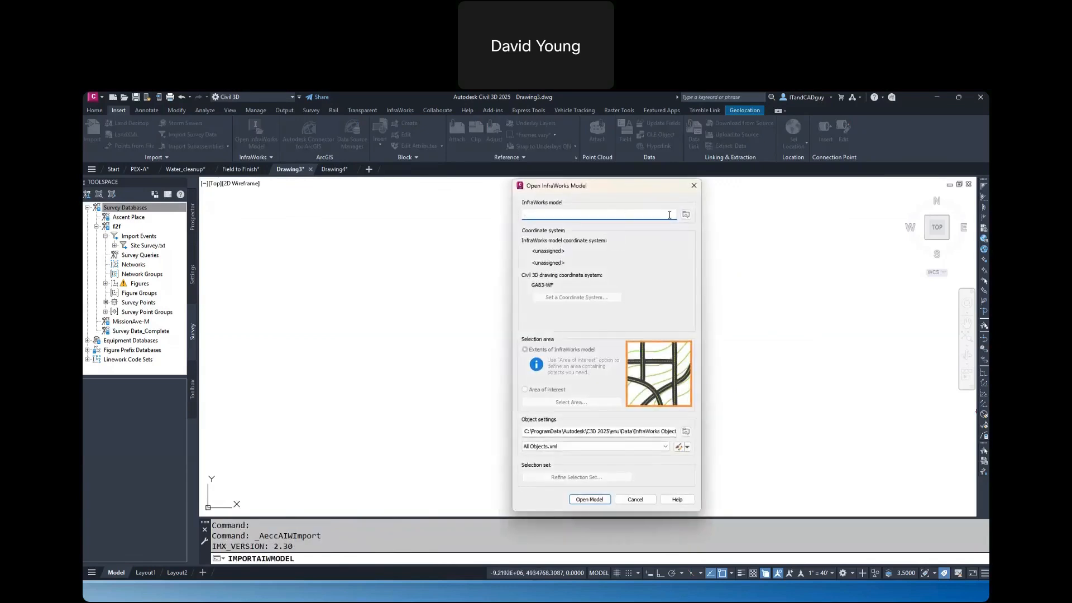
{"action": "left_click", "coordinate": [681, 221]}
{"action": "double_click", "coordinate": [578, 265]}
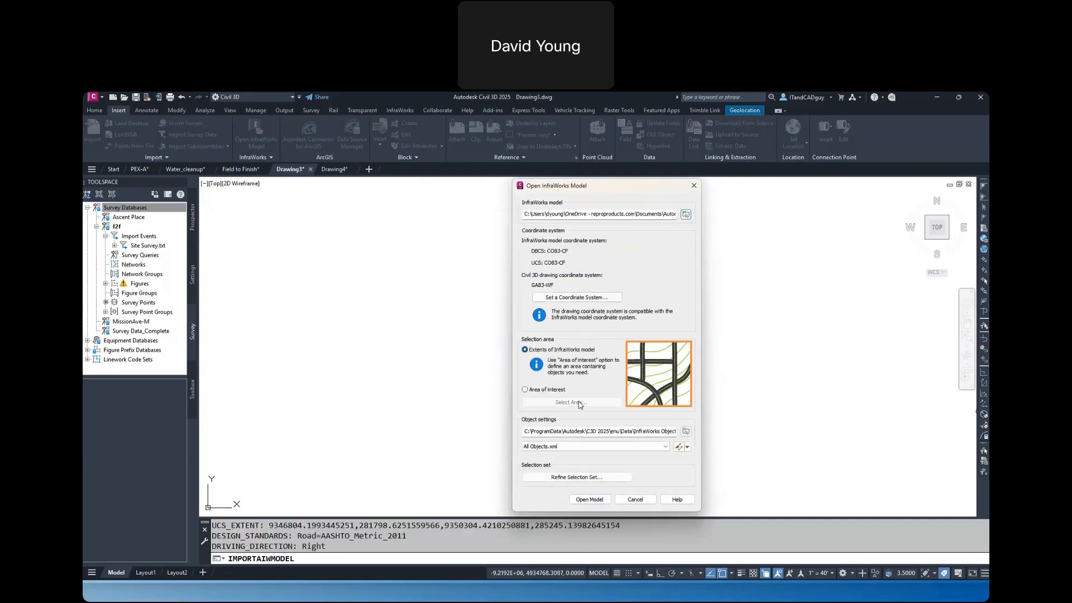
{"action": "left_click", "coordinate": [558, 478]}
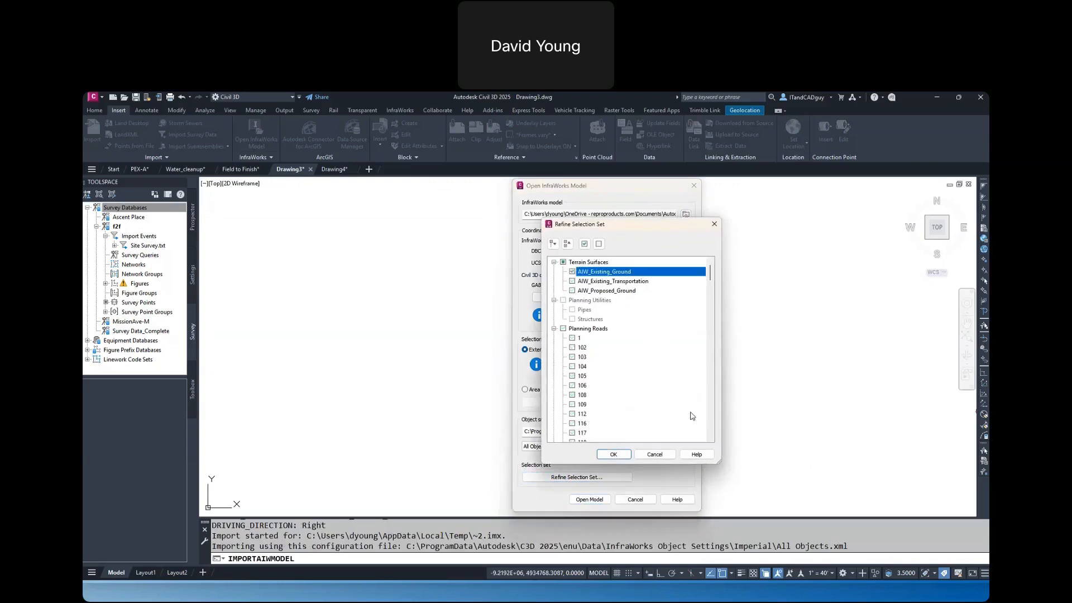
{"action": "left_click", "coordinate": [614, 454]}
{"action": "left_click", "coordinate": [589, 499]}
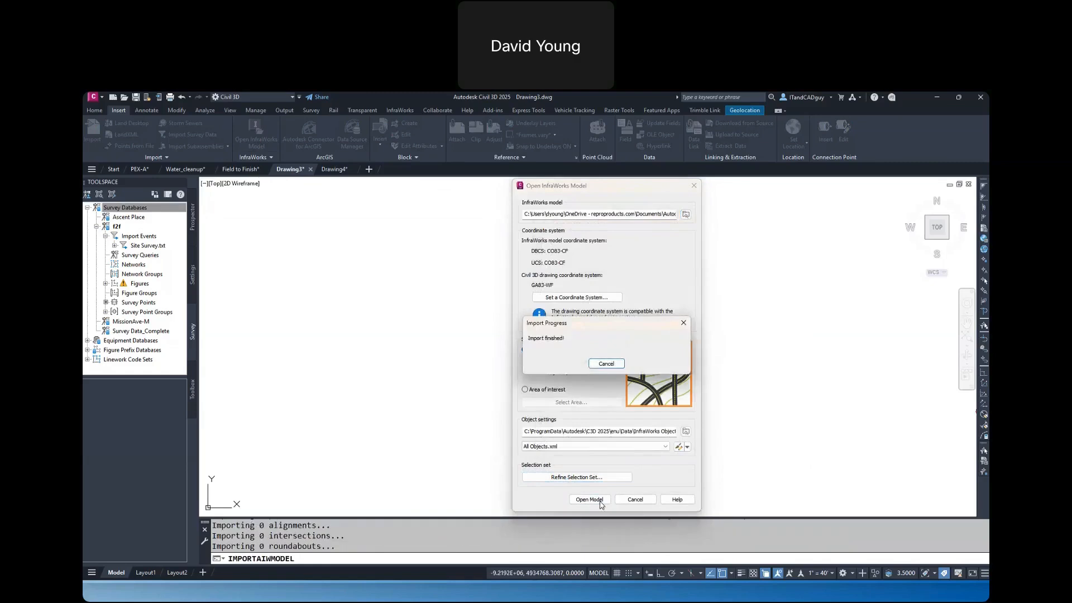
Examine the imported existing ground surface's terrain in 3D in the Object Viewer
{"action": "scroll", "coordinate": [581, 369], "scroll_direction": "up", "scroll_amount": 10}
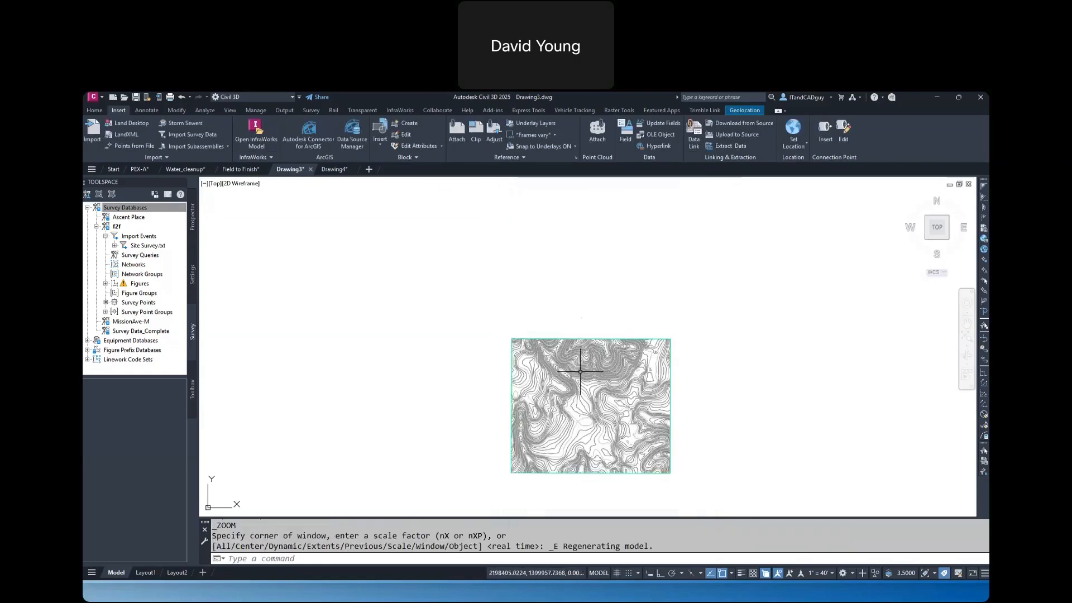
{"action": "left_click", "coordinate": [546, 297]}
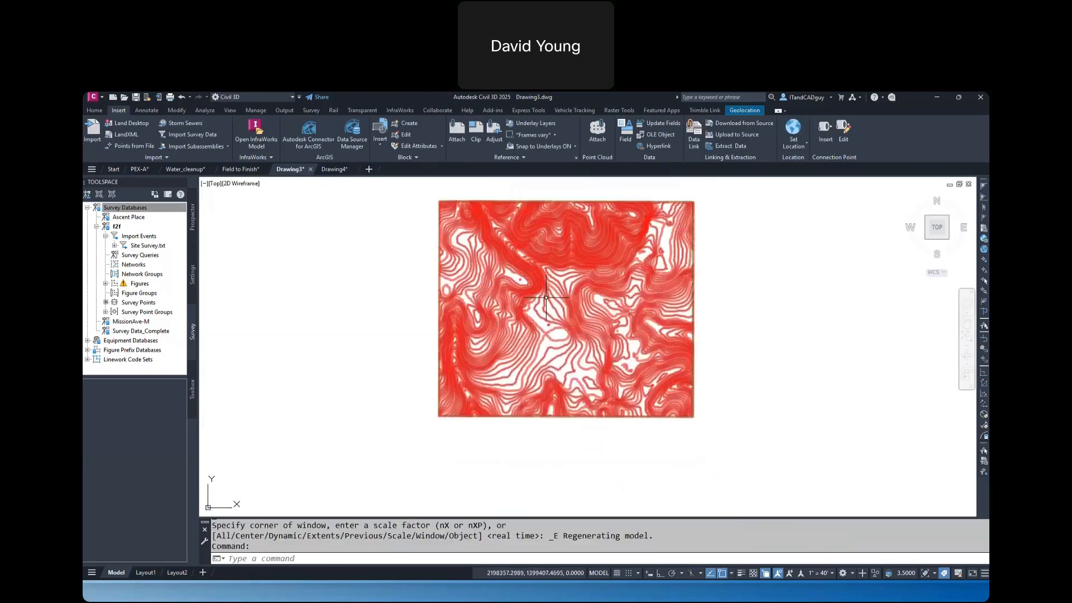
{"action": "right_click", "coordinate": [547, 302]}
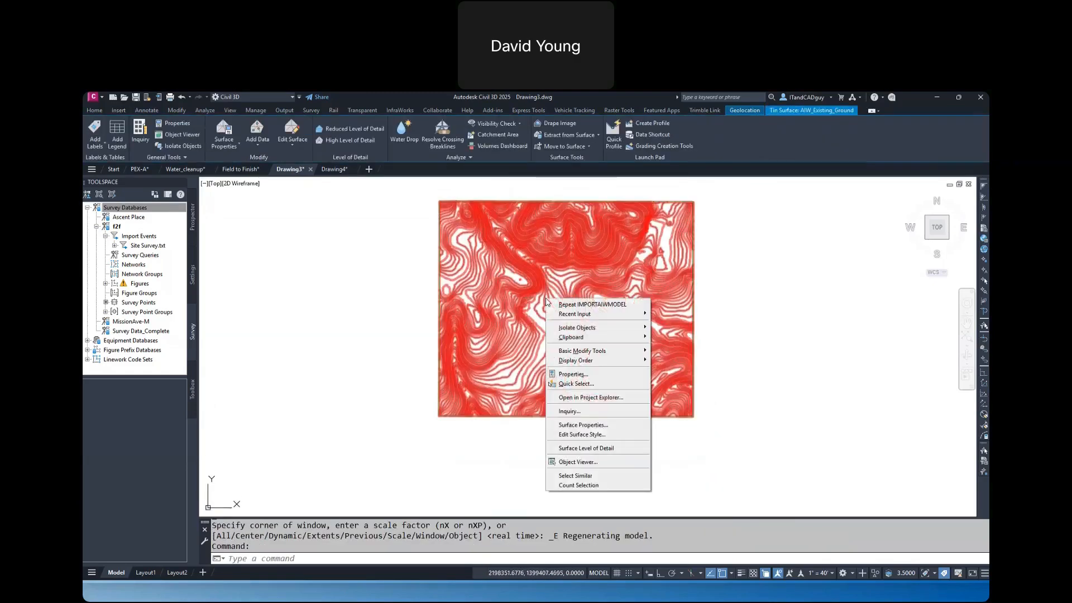
{"action": "left_click", "coordinate": [578, 462]}
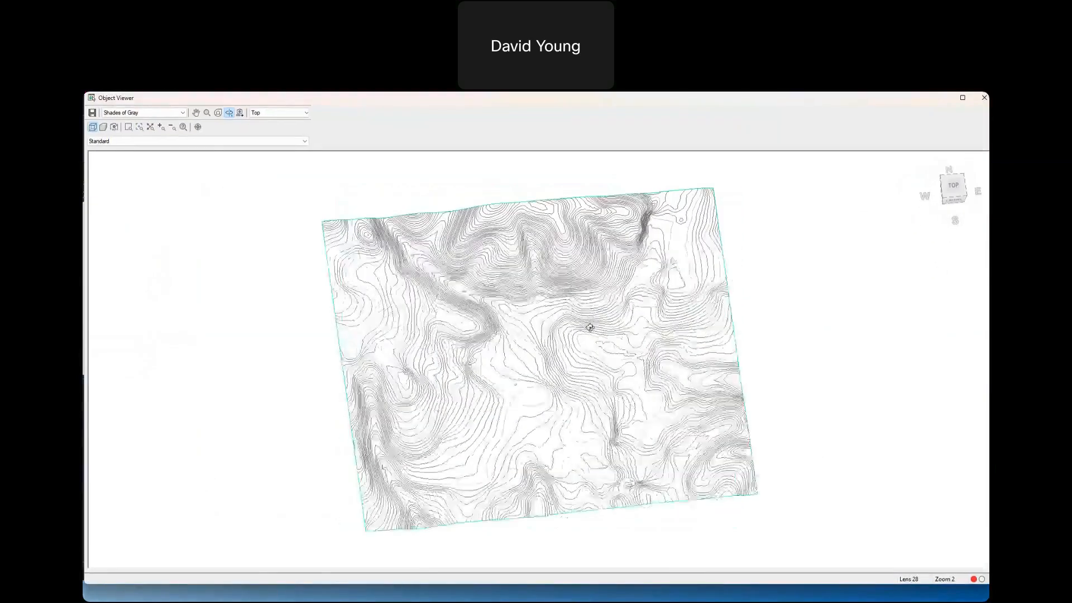
{"action": "mouse_move", "coordinate": [590, 327]}
{"action": "left_mouse_down"}
{"action": "mouse_move", "coordinate": [605, 234]}
{"action": "mouse_move", "coordinate": [579, 249]}
{"action": "left_mouse_up"}
{"action": "scroll", "coordinate": [545, 369], "scroll_direction": "up", "scroll_amount": 5}
{"action": "scroll", "coordinate": [545, 369], "scroll_direction": "down", "scroll_amount": 3}
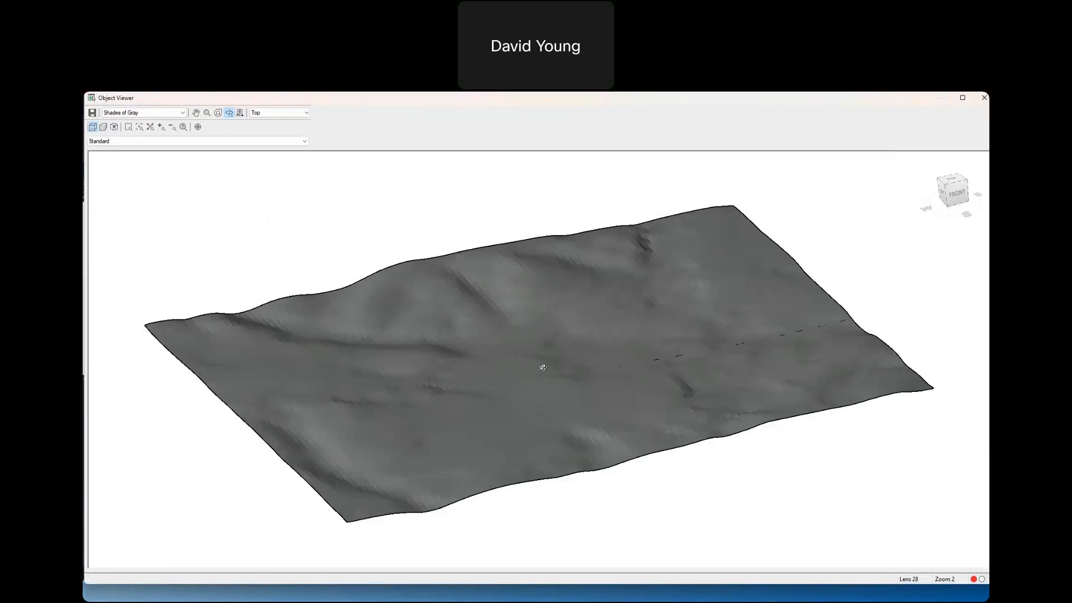
{"action": "left_click_drag", "start_coordinate": [543, 368], "coordinate": [543, 411]}
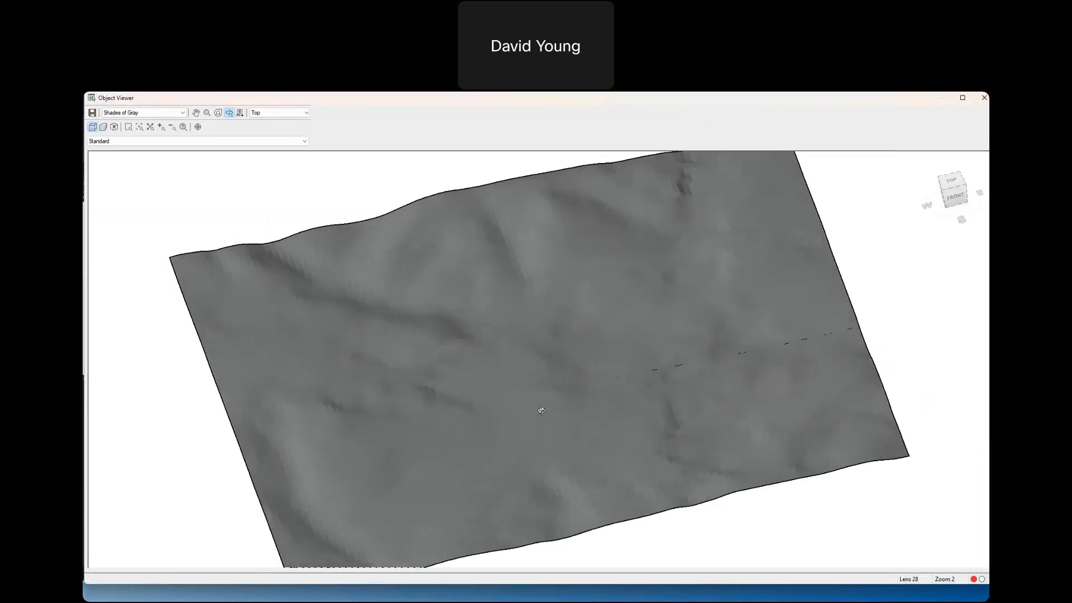
{"action": "left_click", "coordinate": [986, 100]}
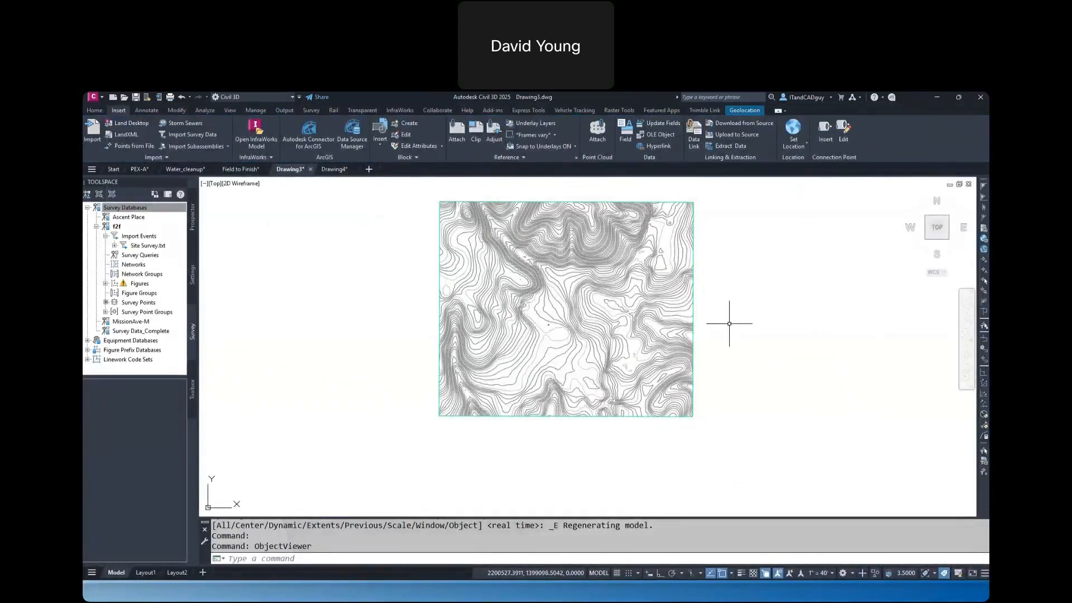
{"action": "key", "text": "Escape"}
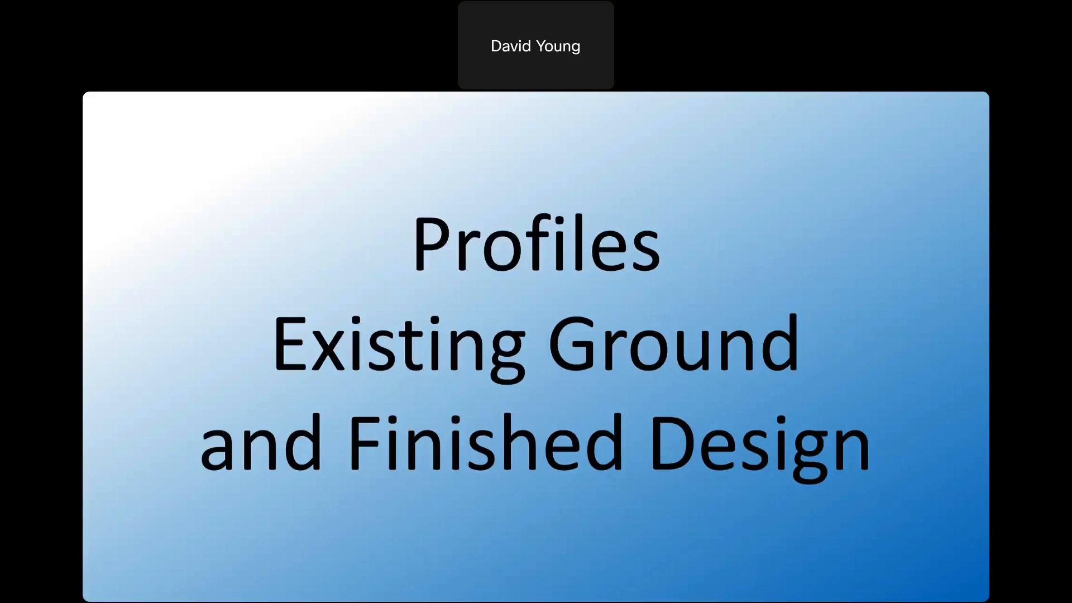
Return to Drawing4 and draw a single diagonal line across the surface contours, from the steep western slope to the northeastern side
{"action": "key", "text": "alt+Tab"}
{"action": "scroll", "coordinate": [576, 348], "scroll_direction": "down", "scroll_amount": 2}
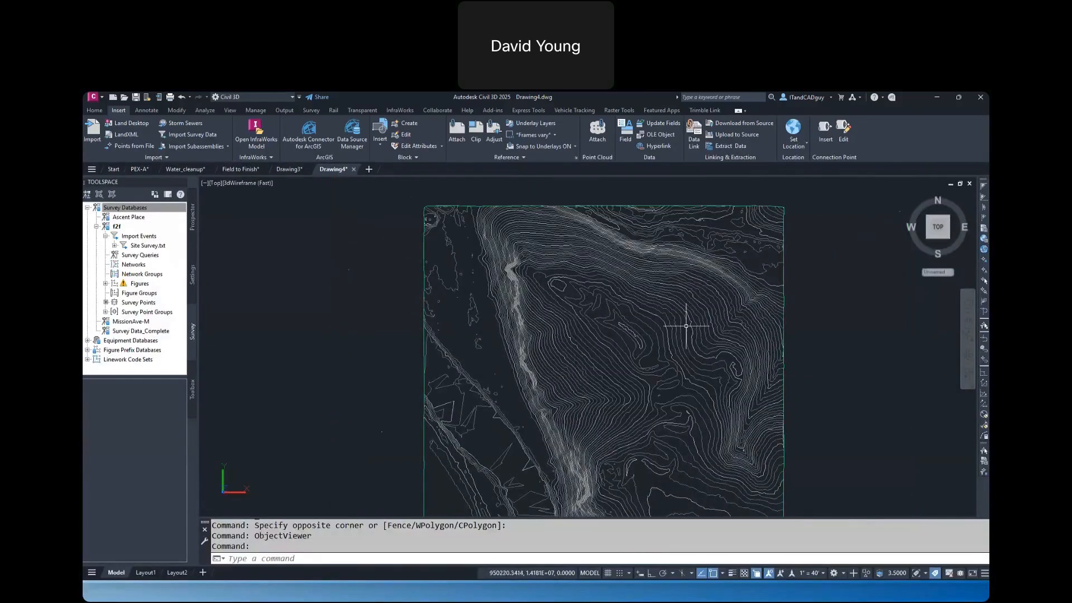
{"action": "type", "text": "l"}
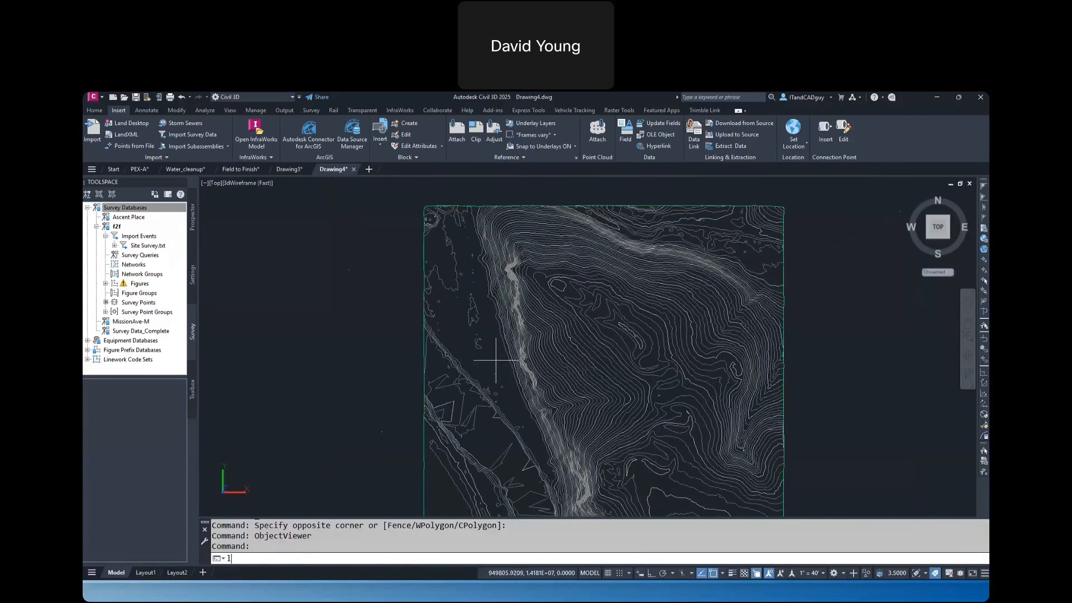
{"action": "key", "text": "Return"}
{"action": "left_click", "coordinate": [493, 360]}
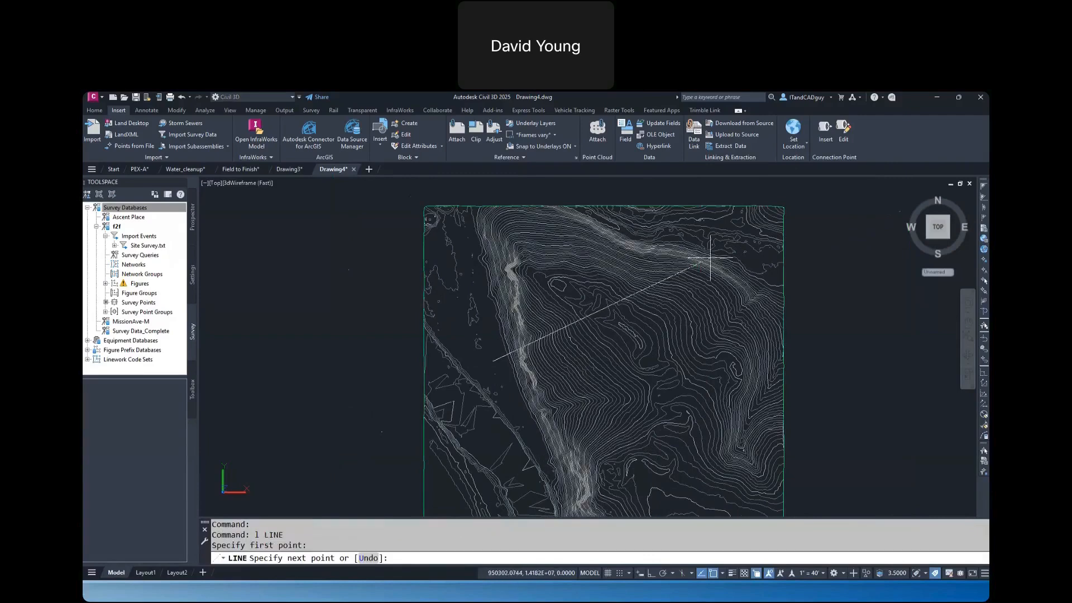
{"action": "left_click", "coordinate": [750, 260]}
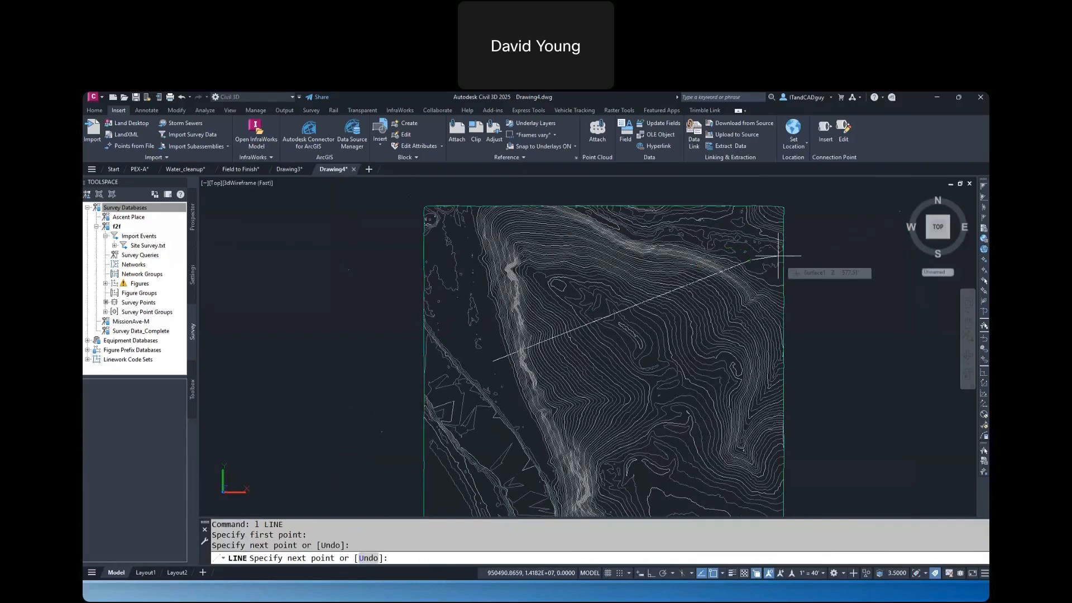
{"action": "key", "text": "Return"}
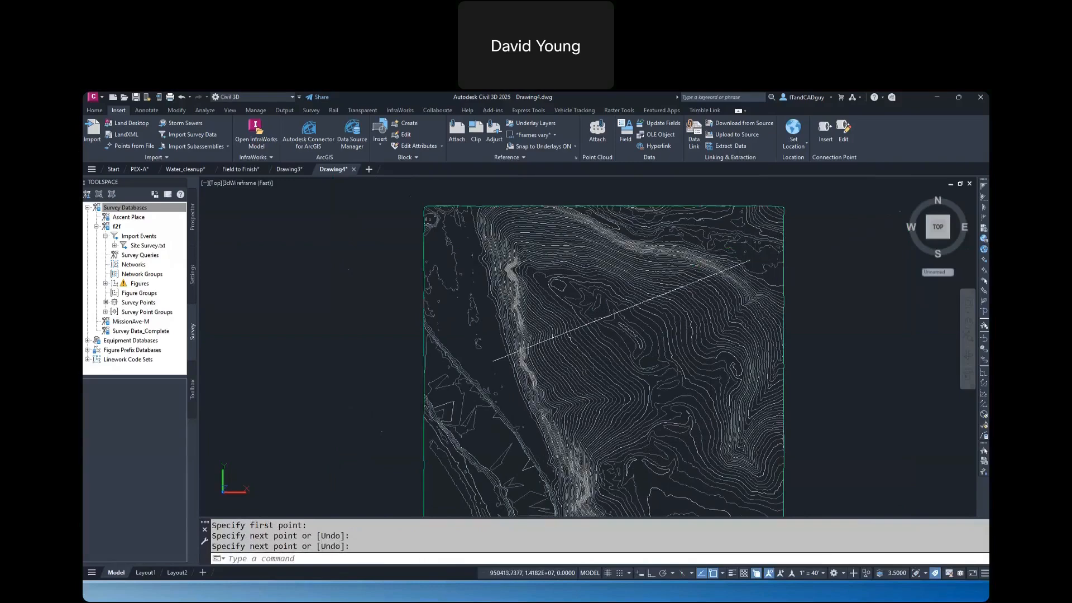
Create a quick profile of Surface1 along the line with the Major Grids and HGP view style, placed east of the surface
{"action": "left_click", "coordinate": [745, 260]}
{"action": "right_click", "coordinate": [746, 261]}
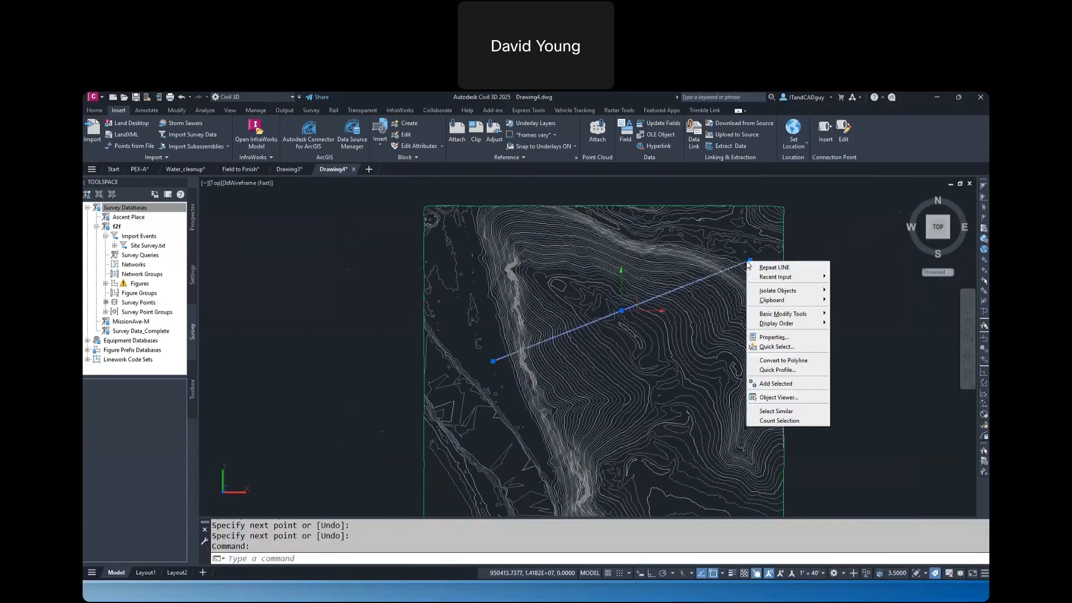
{"action": "left_click", "coordinate": [772, 371]}
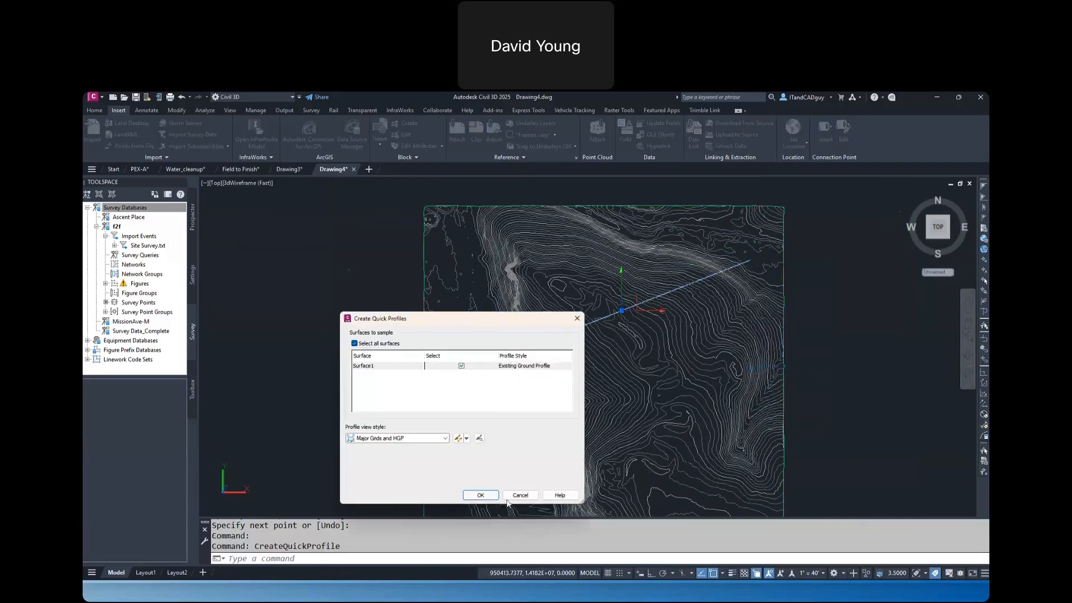
{"action": "left_click", "coordinate": [487, 498]}
{"action": "left_click", "coordinate": [839, 363]}
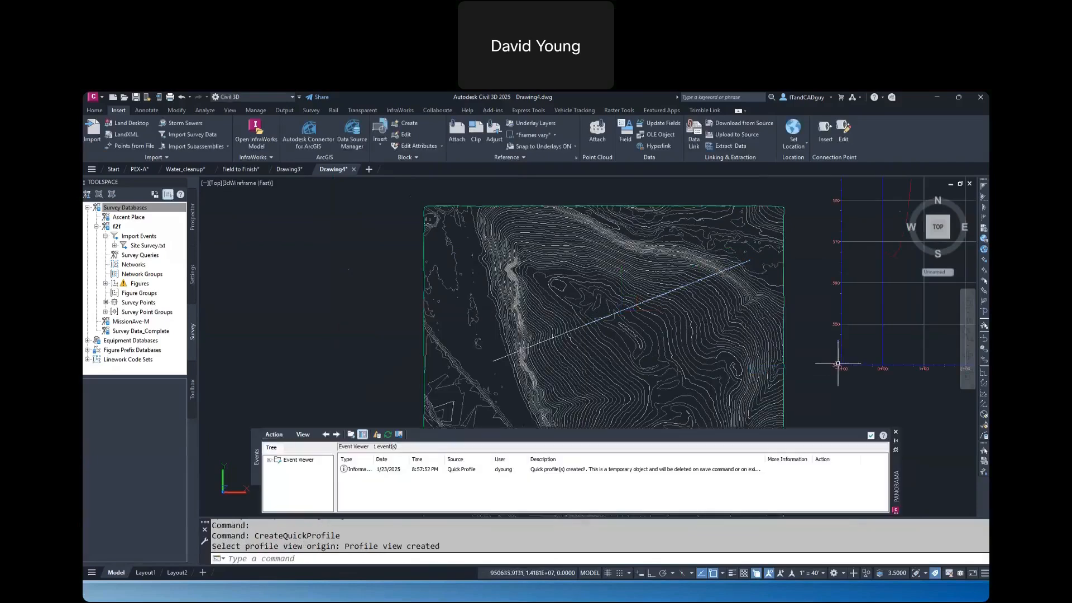
{"action": "mouse_move", "coordinate": [812, 356]}
{"action": "middle_mouse_down"}
{"action": "mouse_move", "coordinate": [722, 379]}
{"action": "mouse_move", "coordinate": [546, 379]}
{"action": "middle_mouse_up"}
{"action": "scroll", "coordinate": [550, 379], "scroll_direction": "down", "scroll_amount": 4}
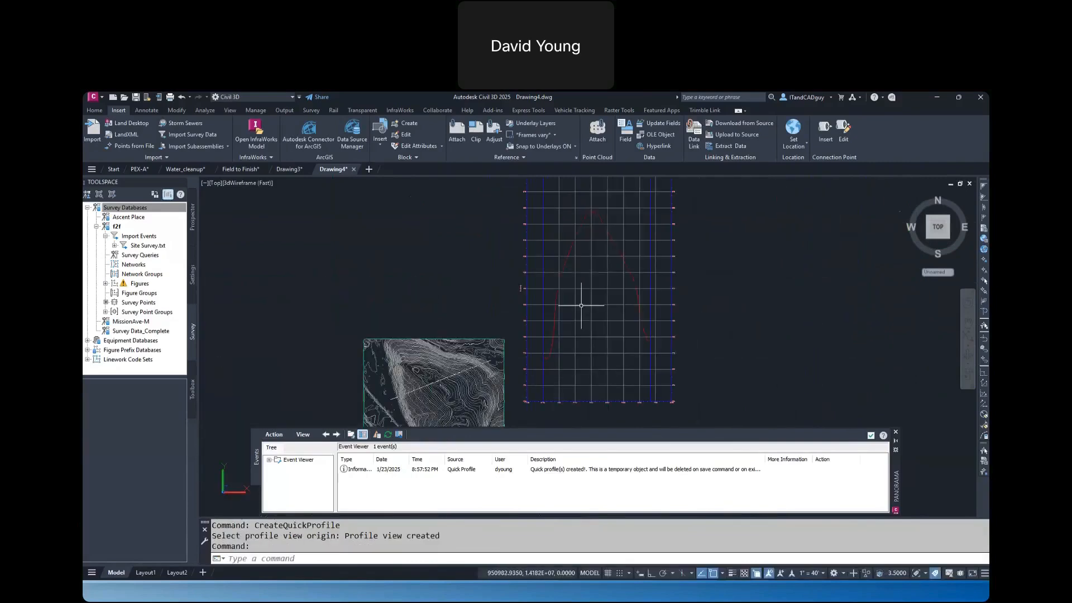
{"action": "mouse_move", "coordinate": [581, 305]}
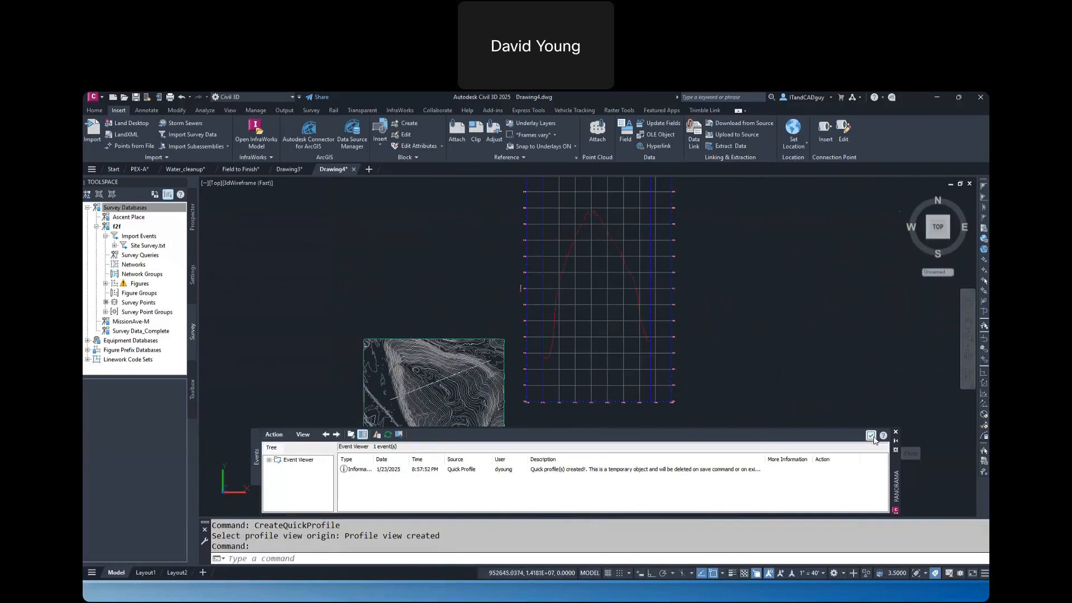
Close the event viewer, and delete the quick profile with its profile view and the diagonal line across the surface
{"action": "left_click", "coordinate": [896, 432]}
{"action": "left_click", "coordinate": [750, 344]}
{"action": "left_click", "coordinate": [603, 285]}
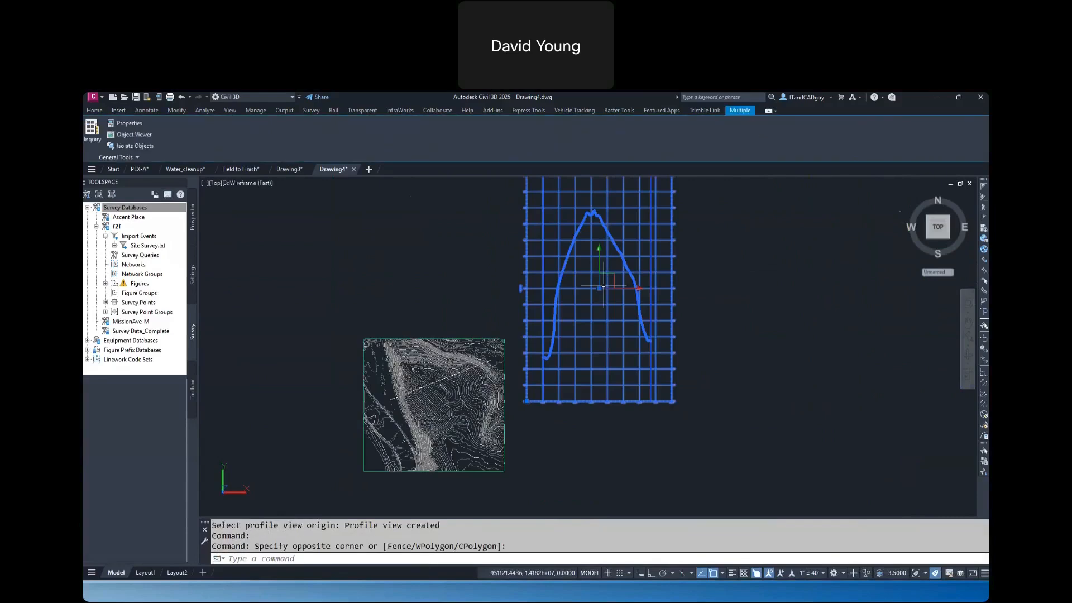
{"action": "key", "text": "Delete"}
{"action": "scroll", "coordinate": [431, 391], "scroll_direction": "up", "scroll_amount": 3}
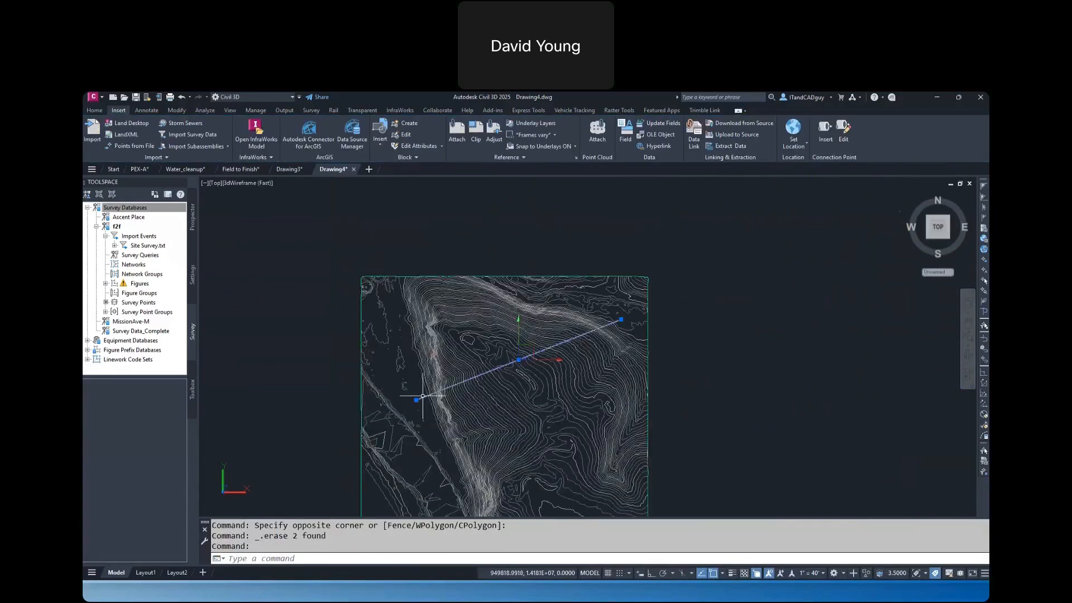
{"action": "key", "text": "Delete"}
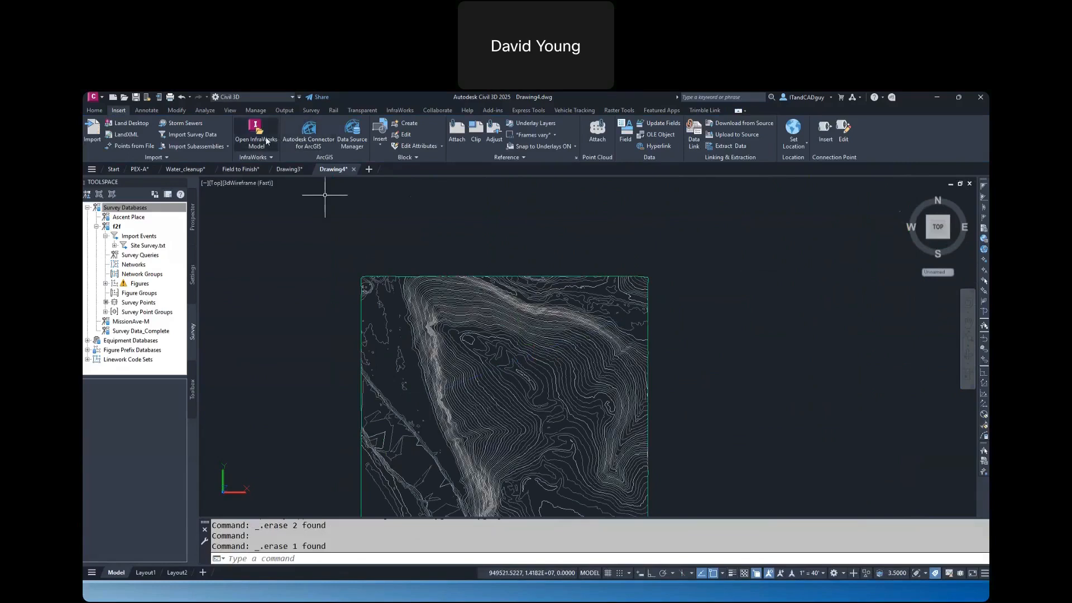
Create a centerline alignment layout named Serpent View with the Major and Minor only label set
{"action": "left_click", "coordinate": [94, 110]}
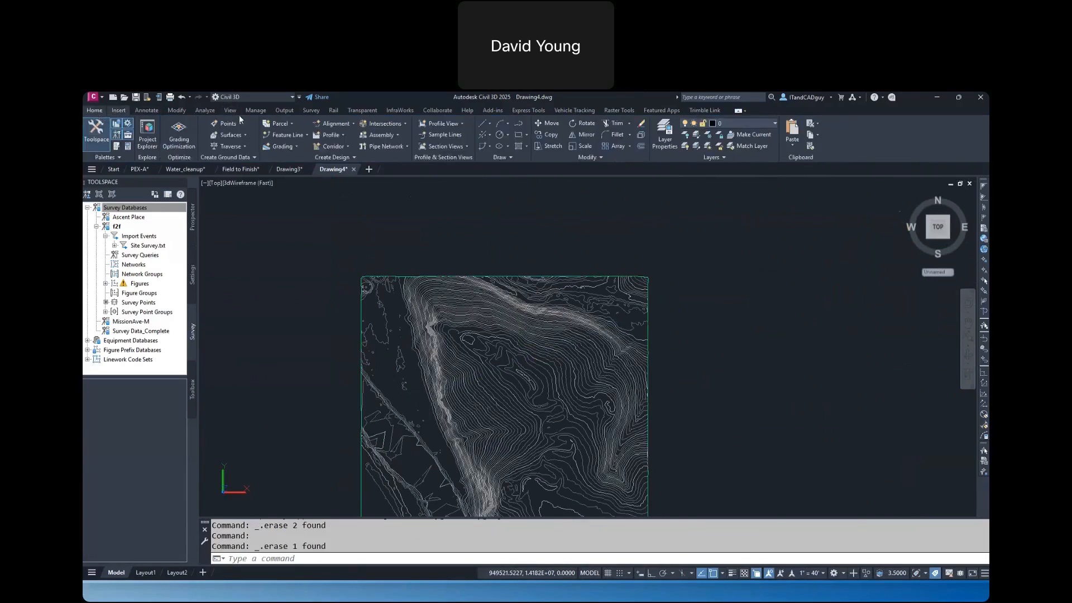
{"action": "left_click", "coordinate": [336, 124]}
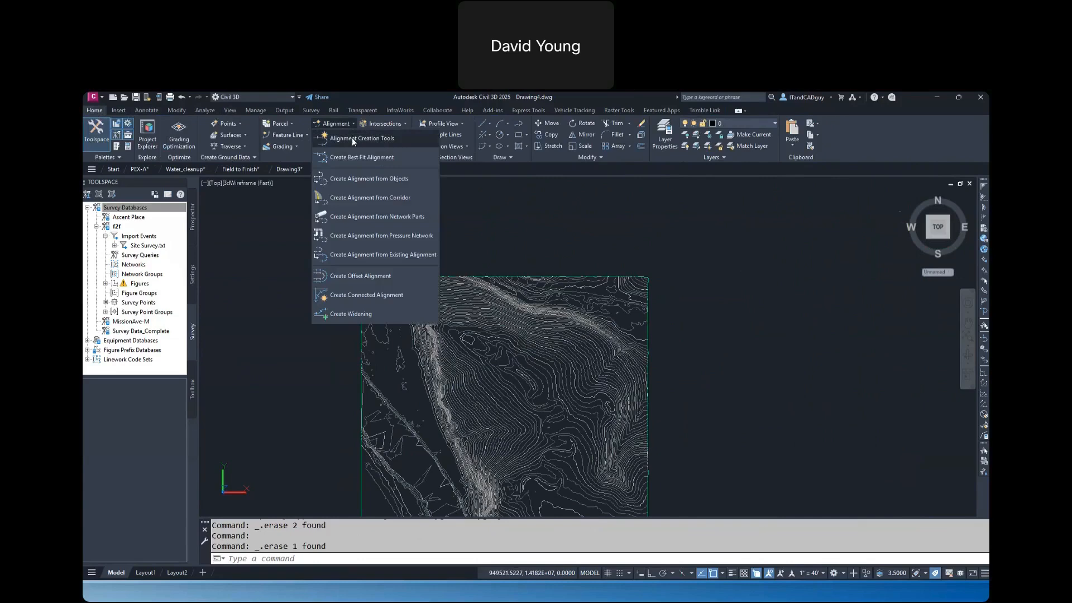
{"action": "left_click", "coordinate": [352, 137]}
{"action": "key", "text": "BackSpace"}
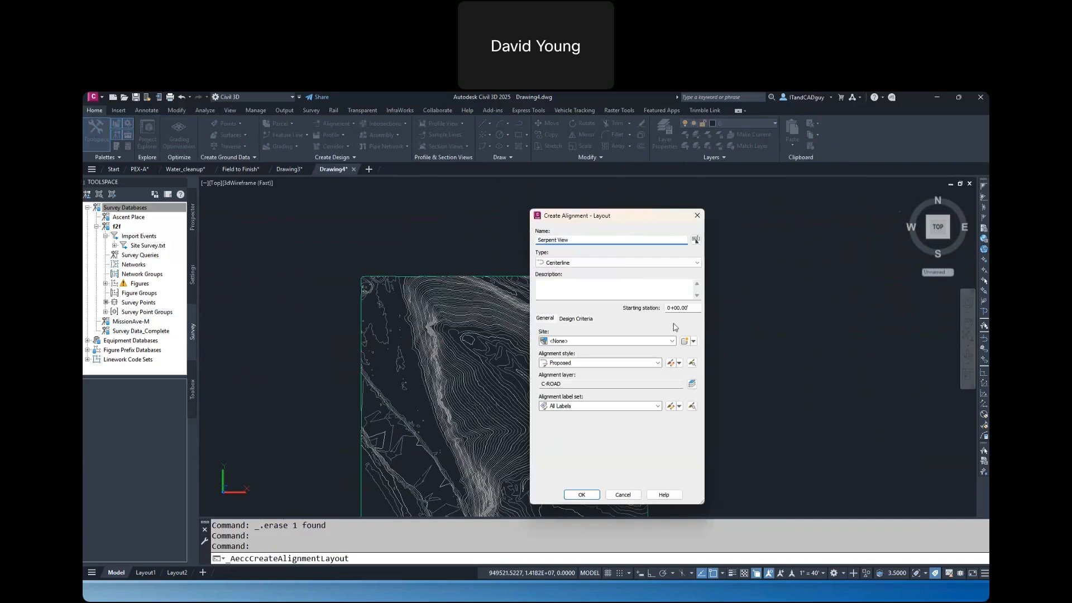
{"action": "left_click", "coordinate": [593, 406]}
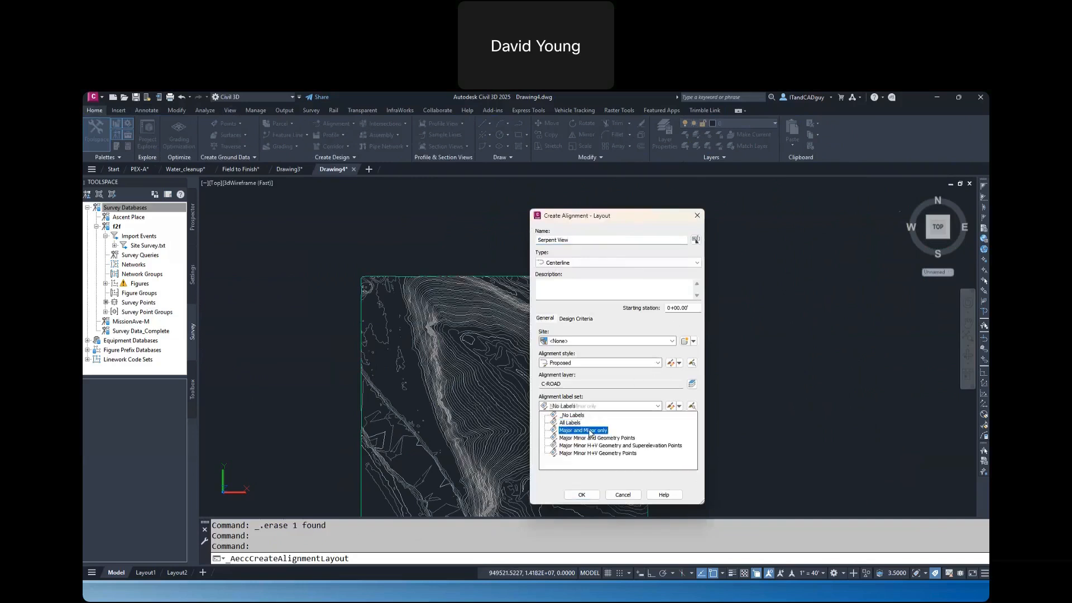
{"action": "left_click", "coordinate": [580, 431]}
{"action": "left_click", "coordinate": [582, 495]}
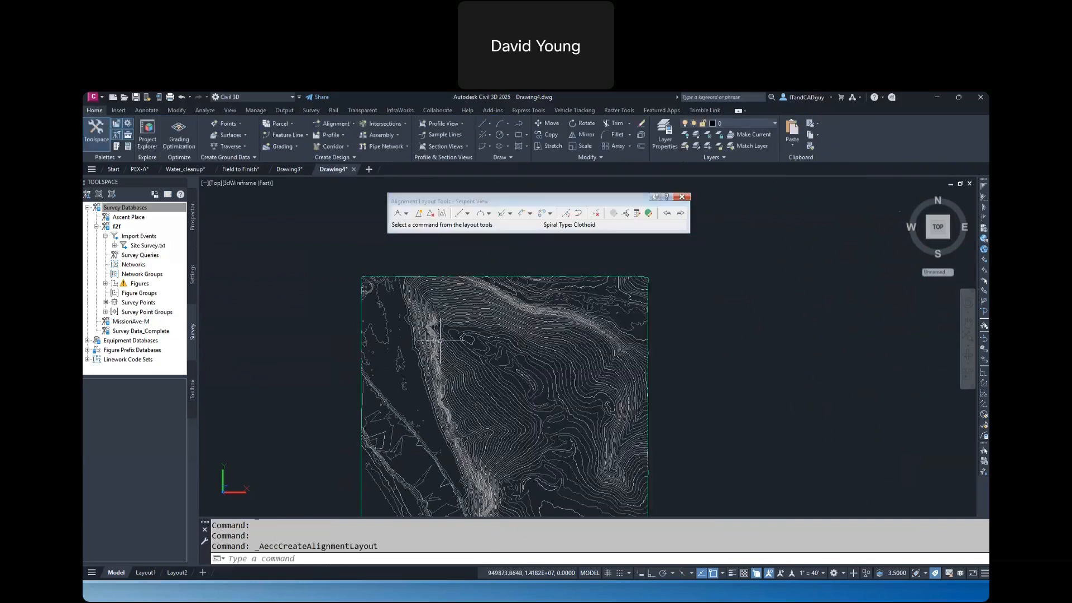
Draw the Serpent View alignment as four tangents with curves, from the surface's northwestern edge across the contours to its southeastern corner
{"action": "left_click", "coordinate": [406, 213]}
{"action": "left_click", "coordinate": [424, 235]}
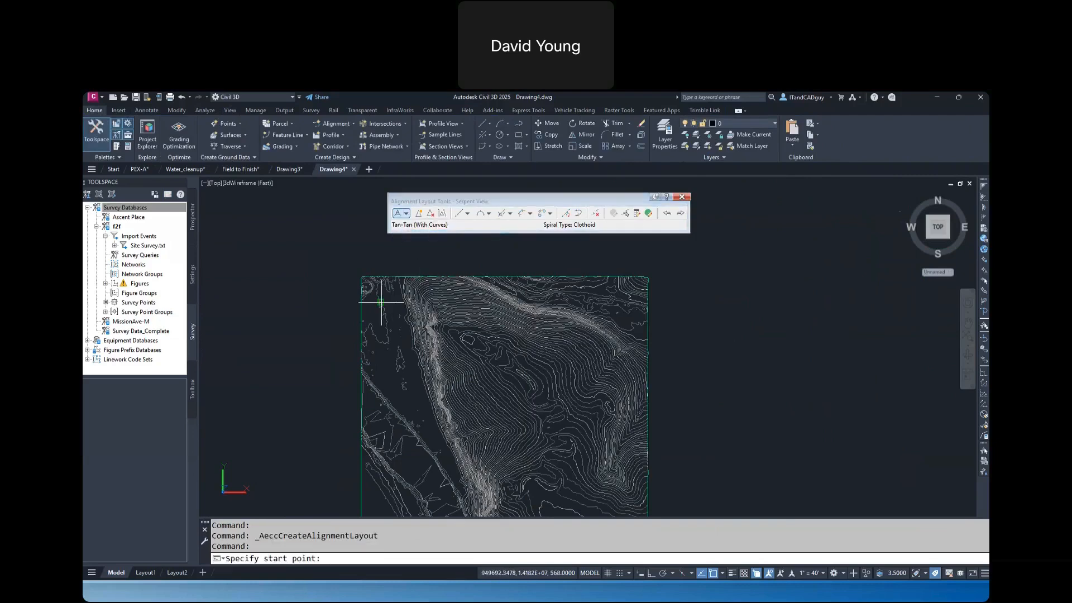
{"action": "left_click", "coordinate": [413, 282]}
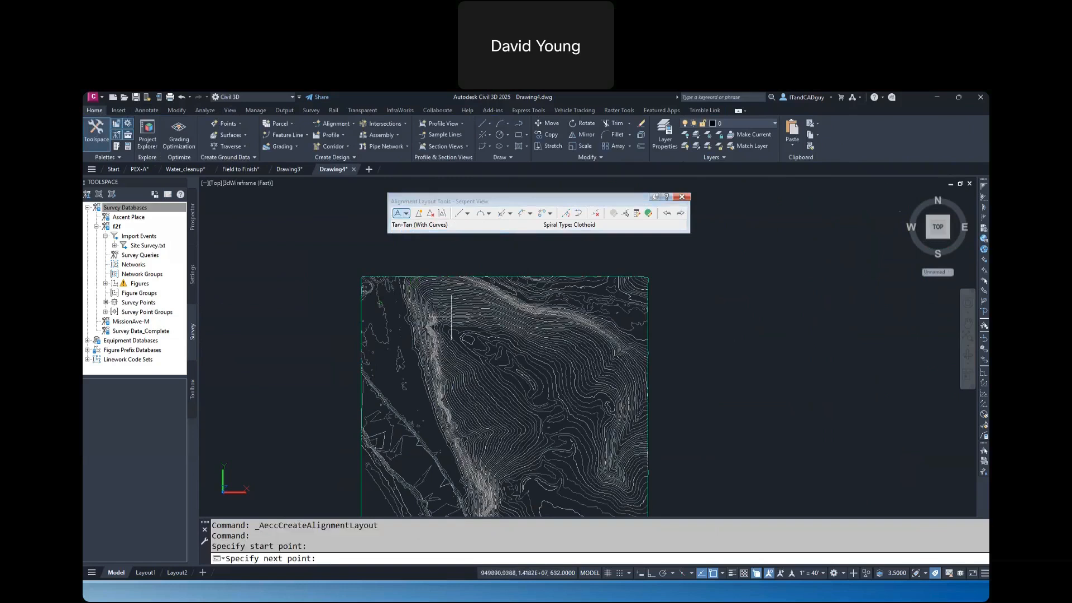
{"action": "left_click", "coordinate": [477, 342]}
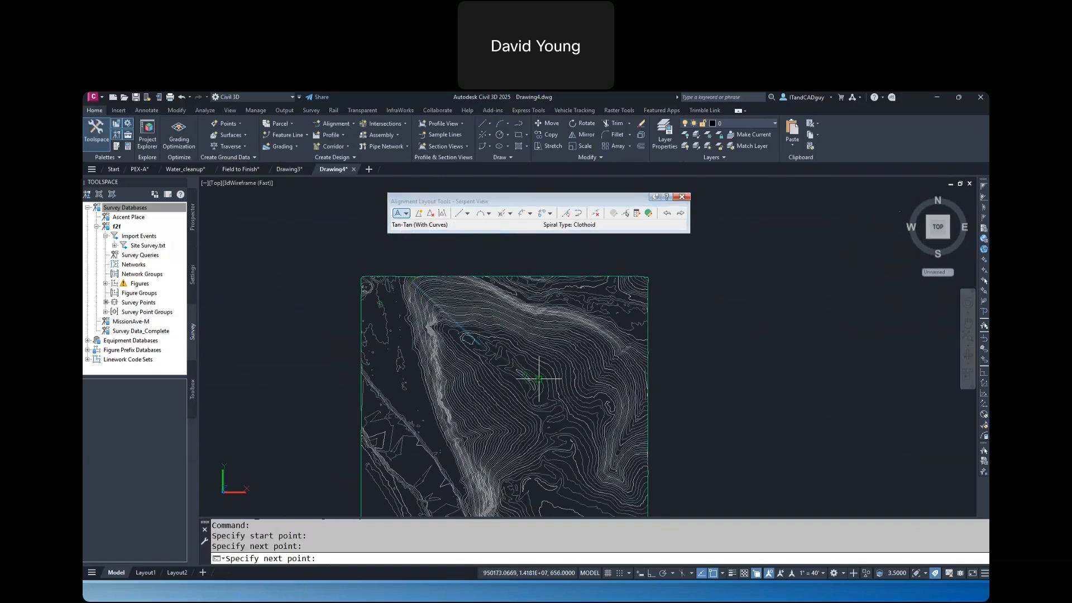
{"action": "left_click", "coordinate": [539, 378]}
{"action": "left_click", "coordinate": [582, 459]}
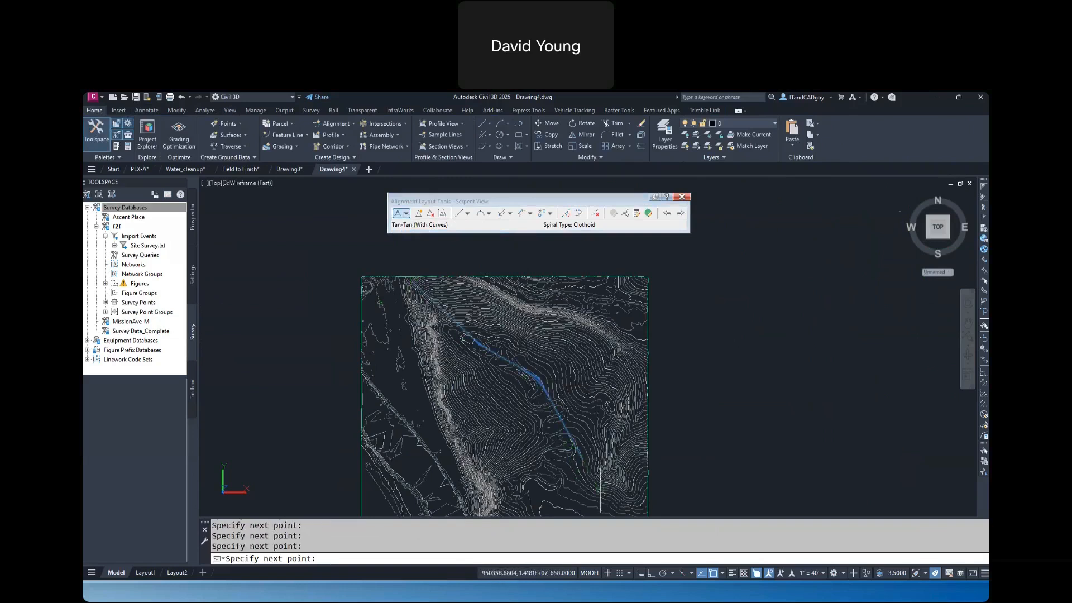
{"action": "middle_click_drag", "start_coordinate": [602, 509], "coordinate": [587, 407]}
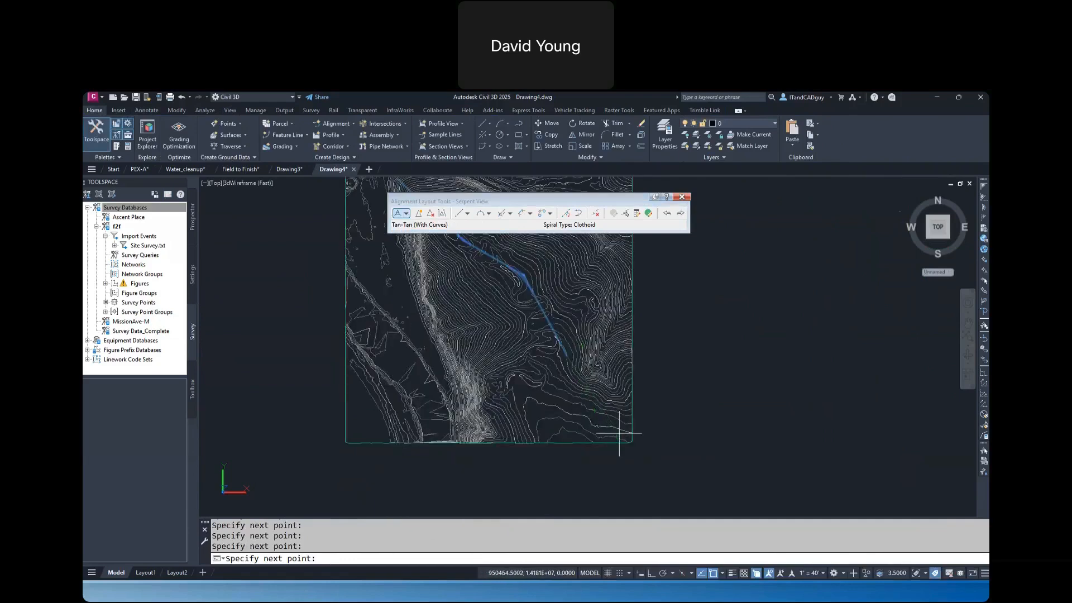
{"action": "left_click", "coordinate": [619, 434]}
{"action": "key", "text": "Return"}
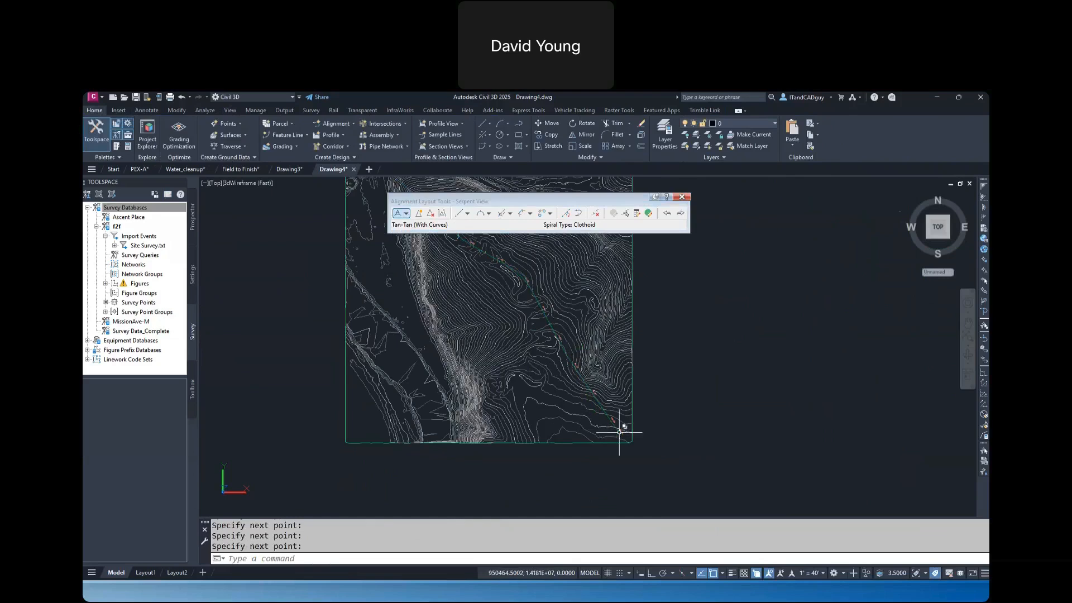
Create a surface profile of Surface1 along the full Serpent View alignment and choose to draw it in a profile view
{"action": "scroll", "coordinate": [600, 418], "scroll_direction": "up", "scroll_amount": 3}
{"action": "left_click", "coordinate": [598, 395]}
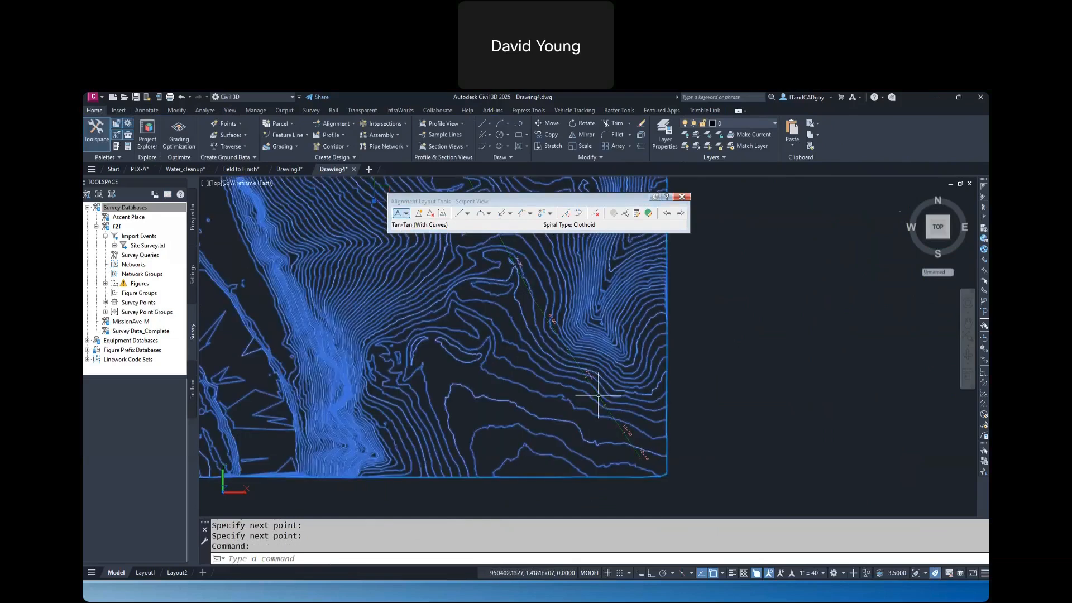
{"action": "key", "text": "Escape"}
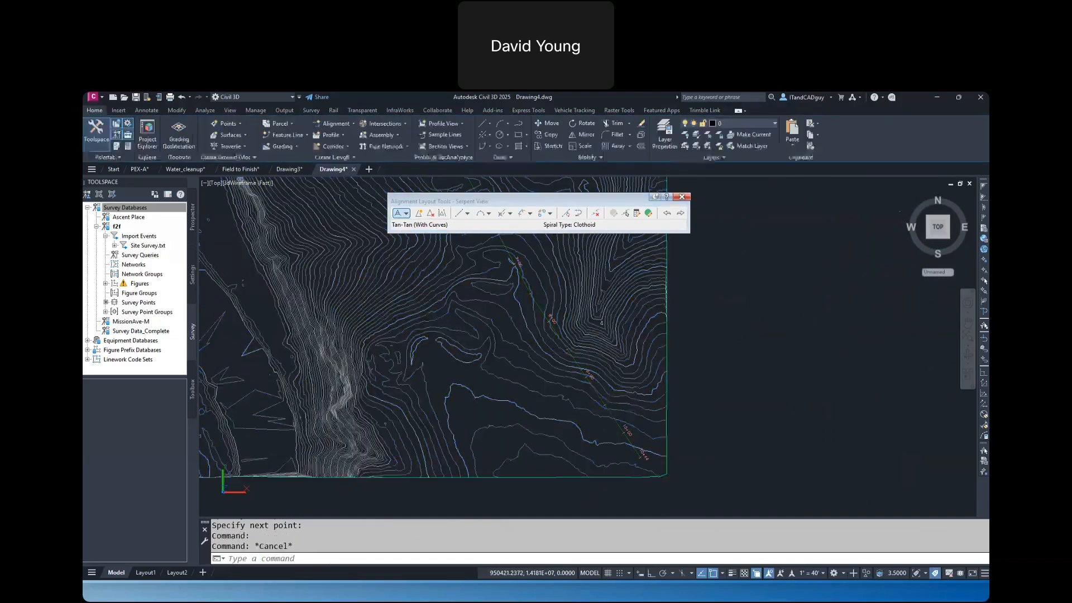
{"action": "left_click", "coordinate": [607, 408]}
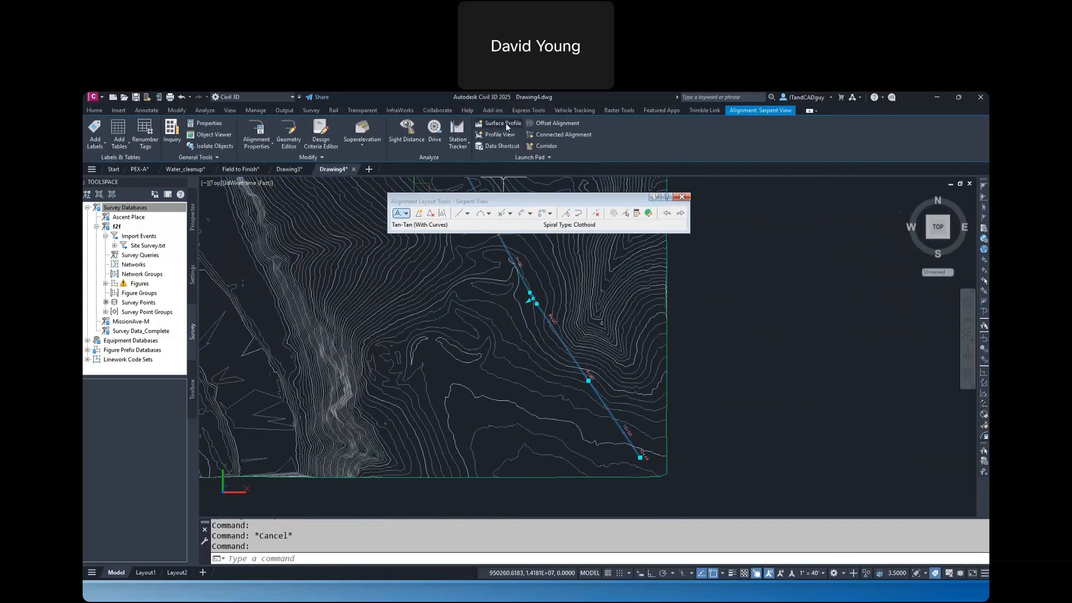
{"action": "left_click", "coordinate": [504, 123]}
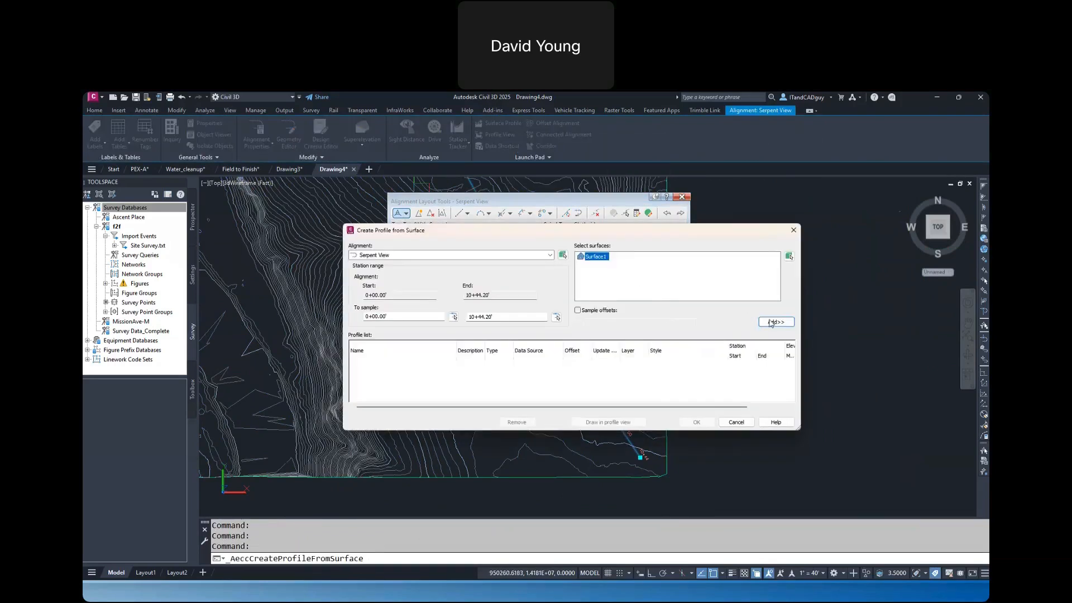
{"action": "left_click", "coordinate": [772, 322]}
{"action": "left_click", "coordinate": [615, 423]}
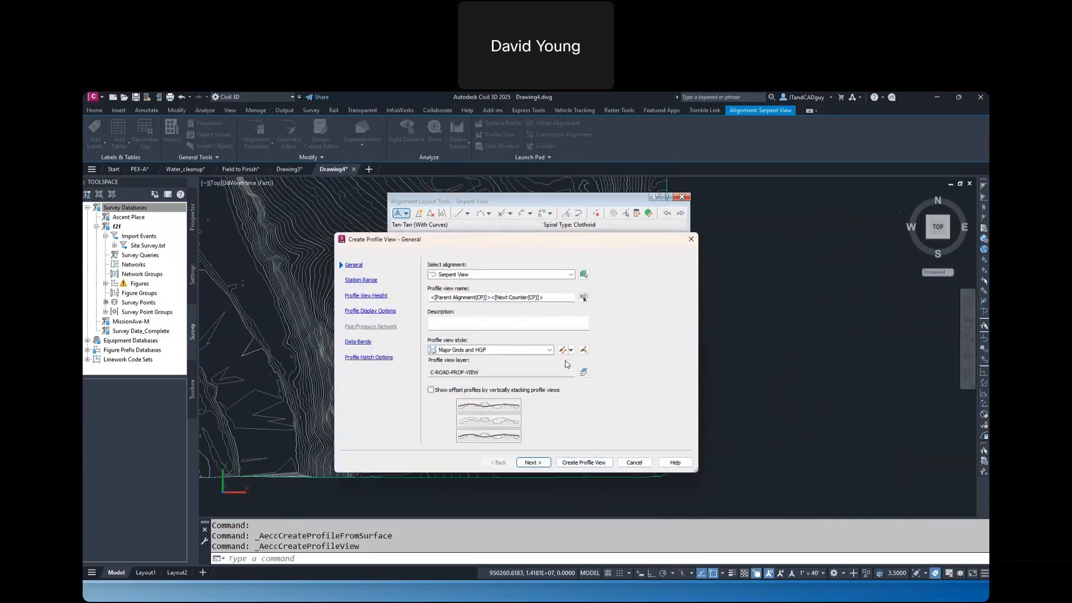
Choose the Major Grids profile view style and set that style's vertical scale to 1" = 10'
{"action": "left_click", "coordinate": [547, 350]}
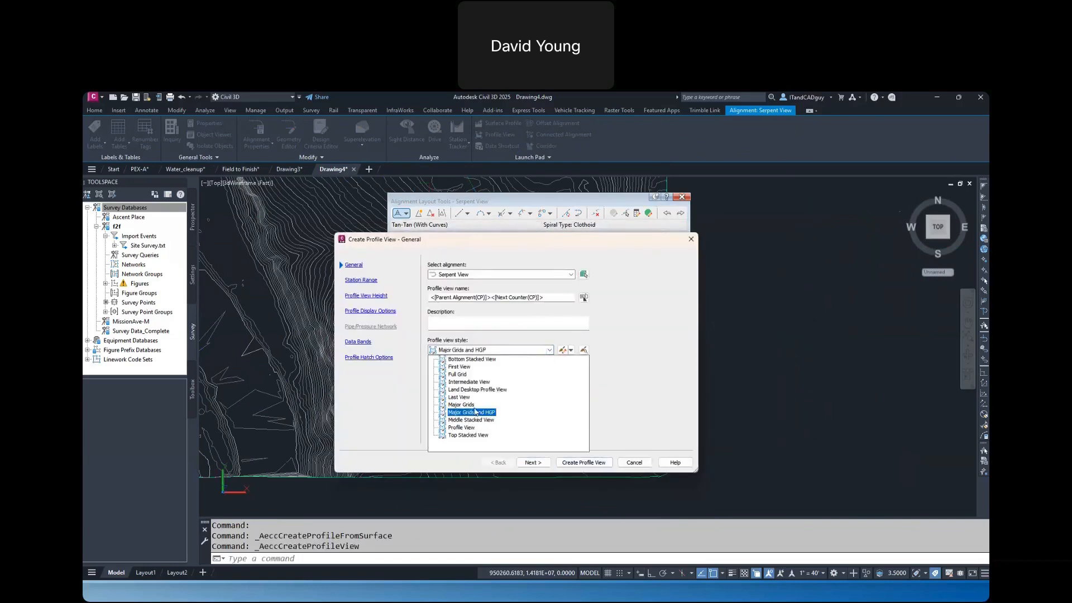
{"action": "left_click", "coordinate": [461, 404]}
{"action": "left_click", "coordinate": [562, 350]}
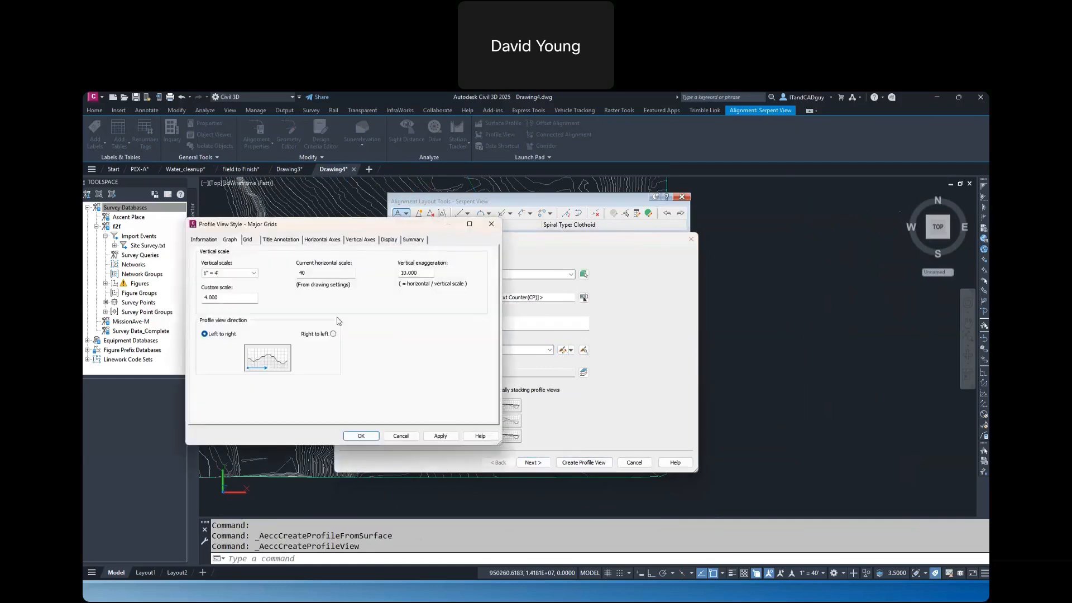
{"action": "left_click", "coordinate": [241, 274]}
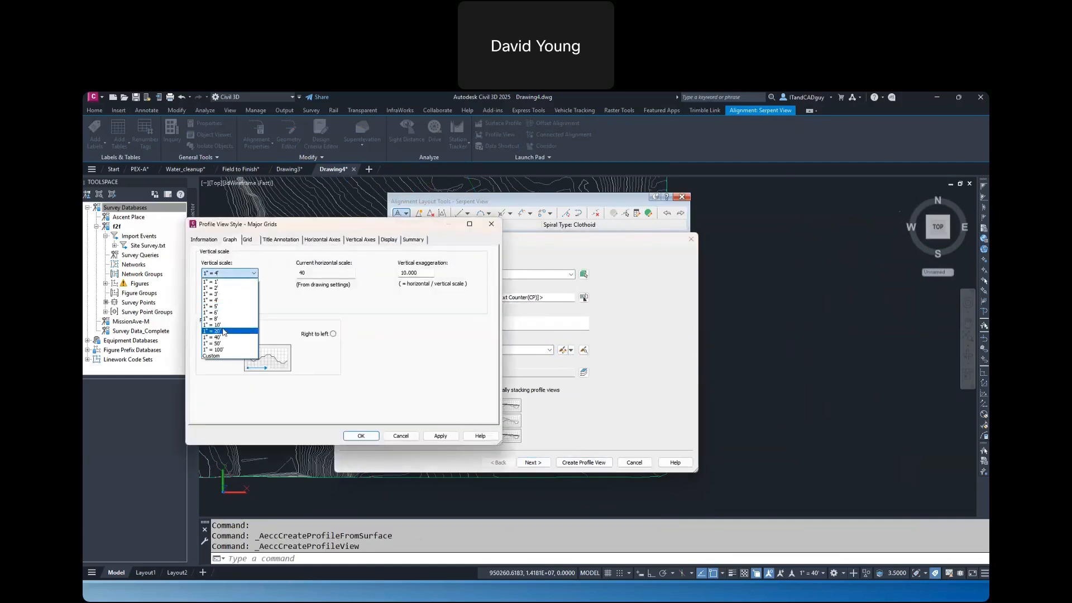
{"action": "left_click", "coordinate": [229, 331]}
{"action": "left_click", "coordinate": [360, 436]}
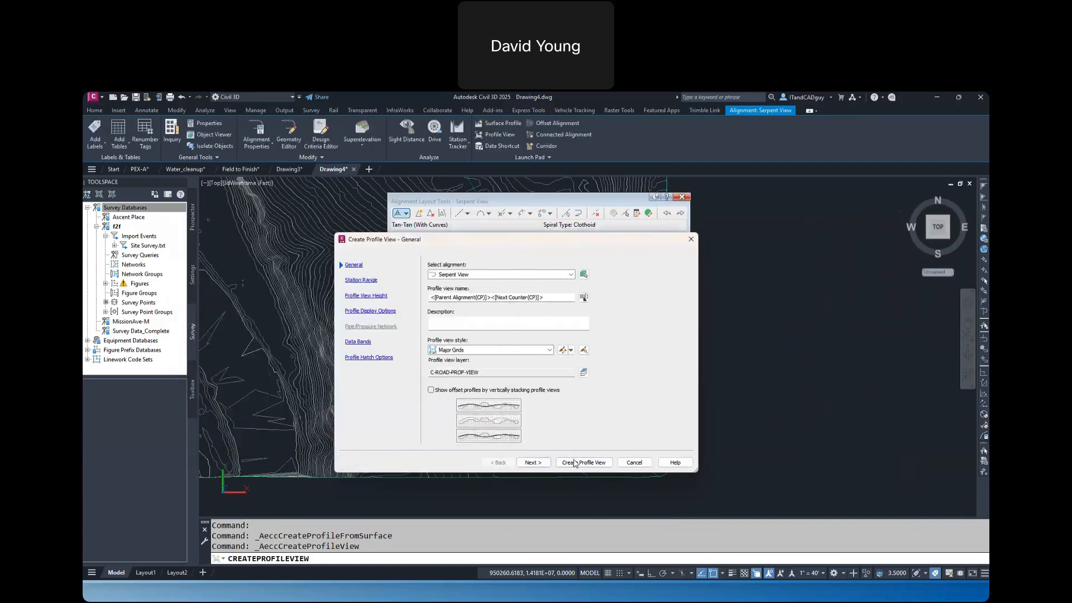
Create the Serpent View profile view just east of the surface and close the alignment layout tools
{"action": "left_click", "coordinate": [584, 463]}
{"action": "left_click", "coordinate": [718, 367]}
{"action": "scroll", "coordinate": [730, 364], "scroll_direction": "down", "scroll_amount": 4}
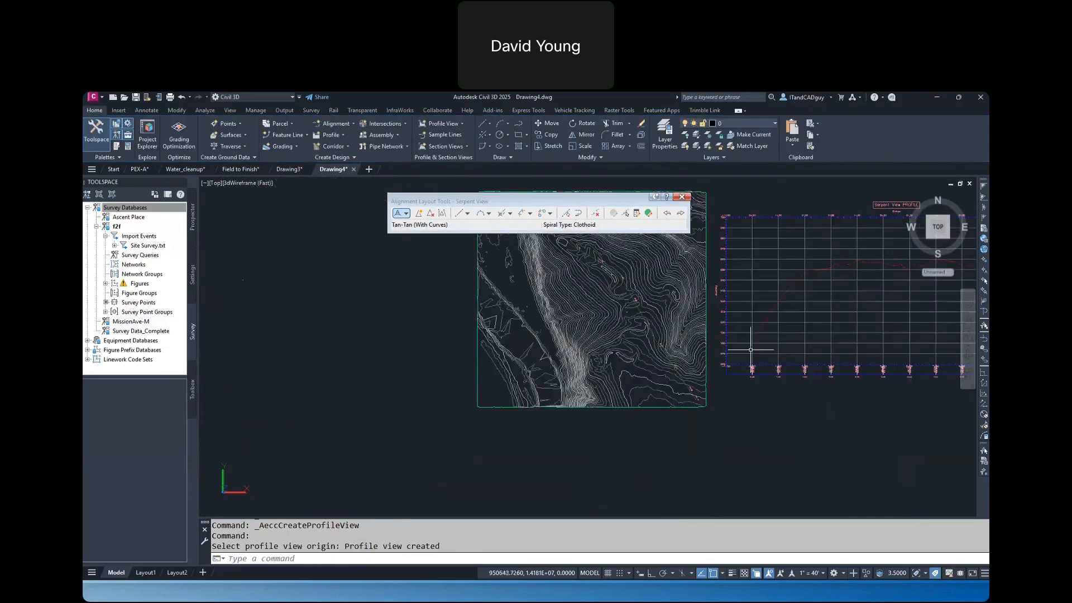
{"action": "mouse_move", "coordinate": [808, 317]}
{"action": "middle_mouse_down"}
{"action": "mouse_move", "coordinate": [541, 333]}
{"action": "mouse_move", "coordinate": [480, 356]}
{"action": "middle_mouse_up"}
{"action": "scroll", "coordinate": [527, 329], "scroll_direction": "up", "scroll_amount": 2}
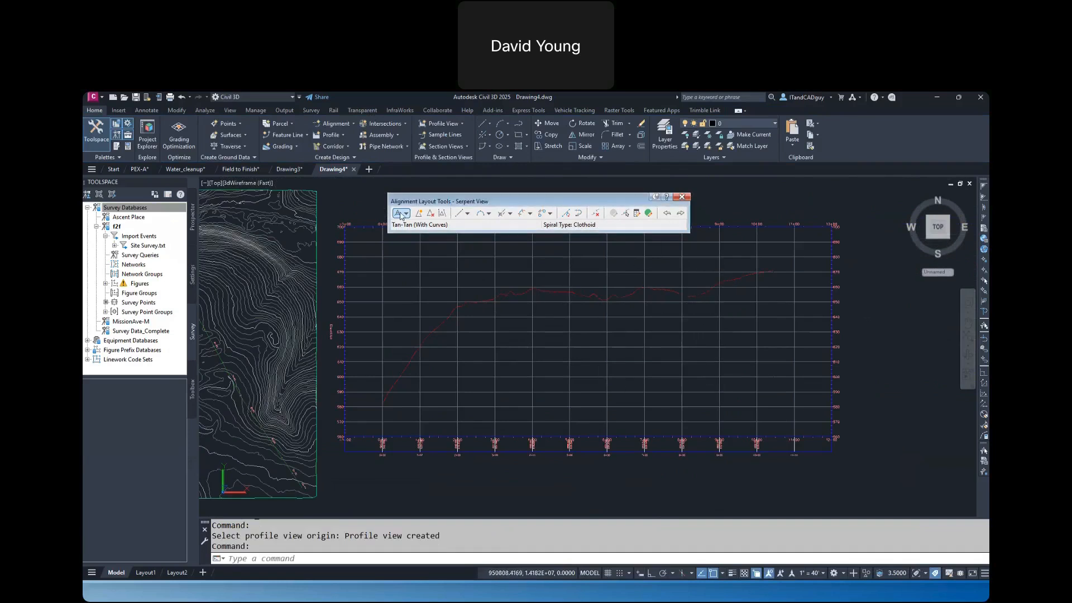
{"action": "left_click", "coordinate": [682, 197]}
Start a new layout profile on the Serpent View profile view with the default profile settings
{"action": "left_click", "coordinate": [667, 241]}
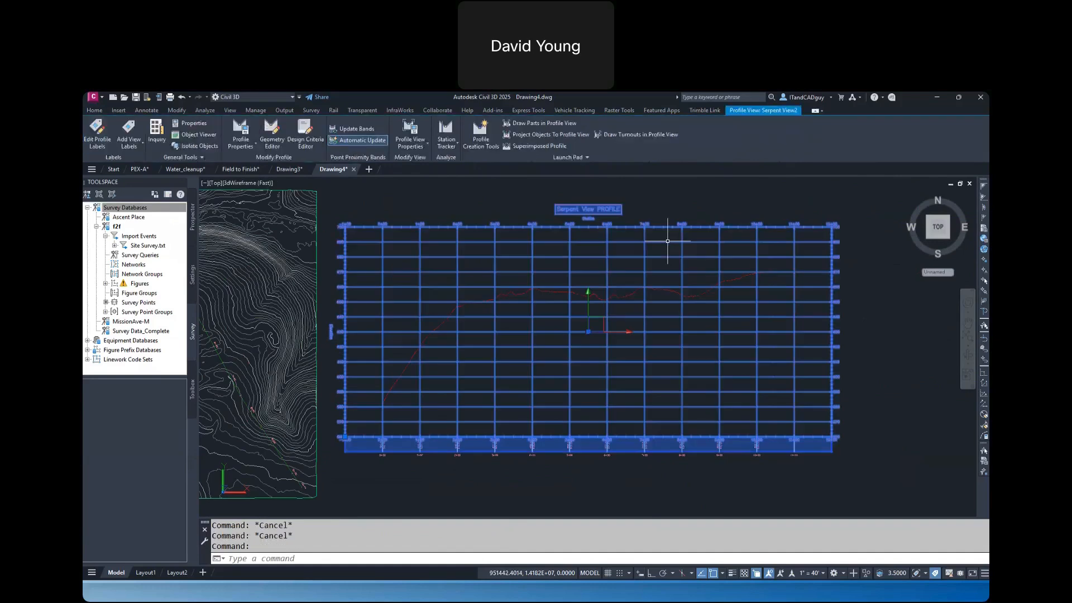
{"action": "left_click", "coordinate": [483, 135]}
{"action": "left_click", "coordinate": [657, 449]}
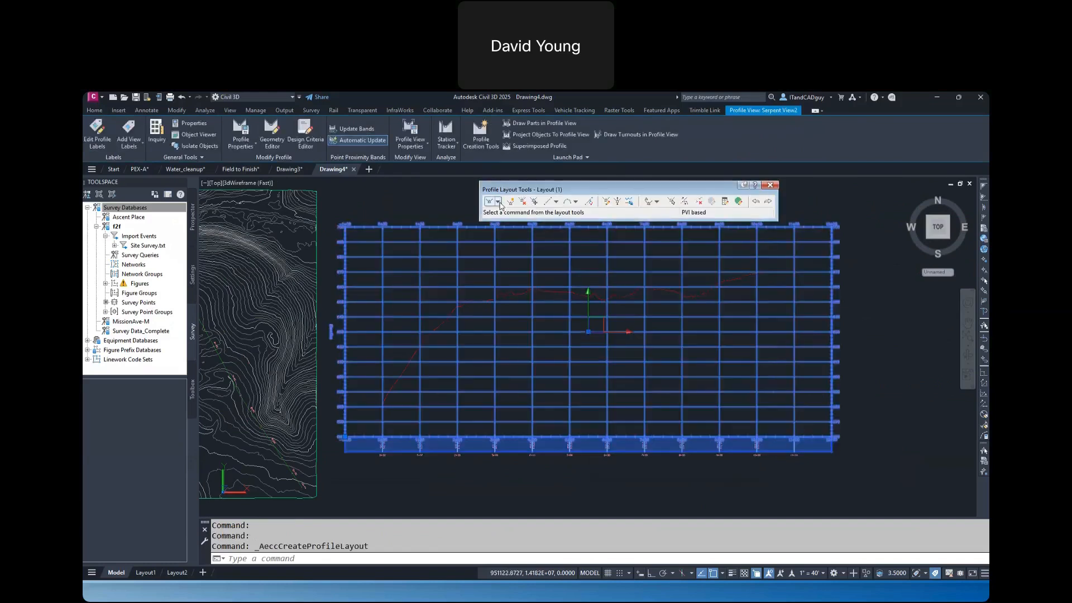
Draw the design profile as tangents with curves: about 34% up from the start, nearly level around elevation 654, then about 5.5% up
{"action": "left_click", "coordinate": [498, 201]}
{"action": "left_click", "coordinate": [516, 222]}
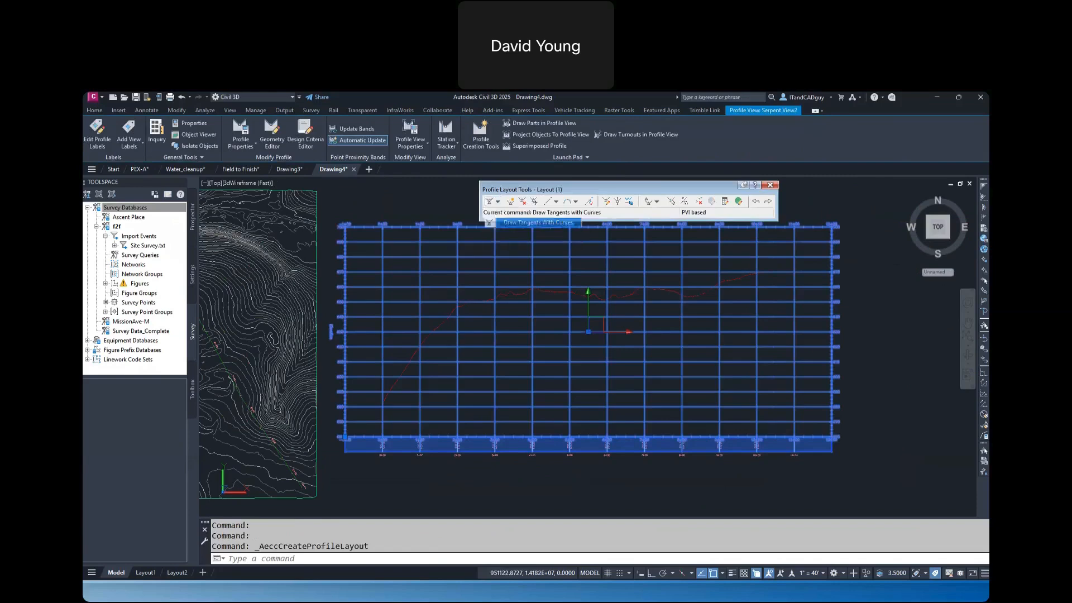
{"action": "left_click", "coordinate": [385, 401]}
{"action": "scroll", "coordinate": [461, 299], "scroll_direction": "up", "scroll_amount": 3}
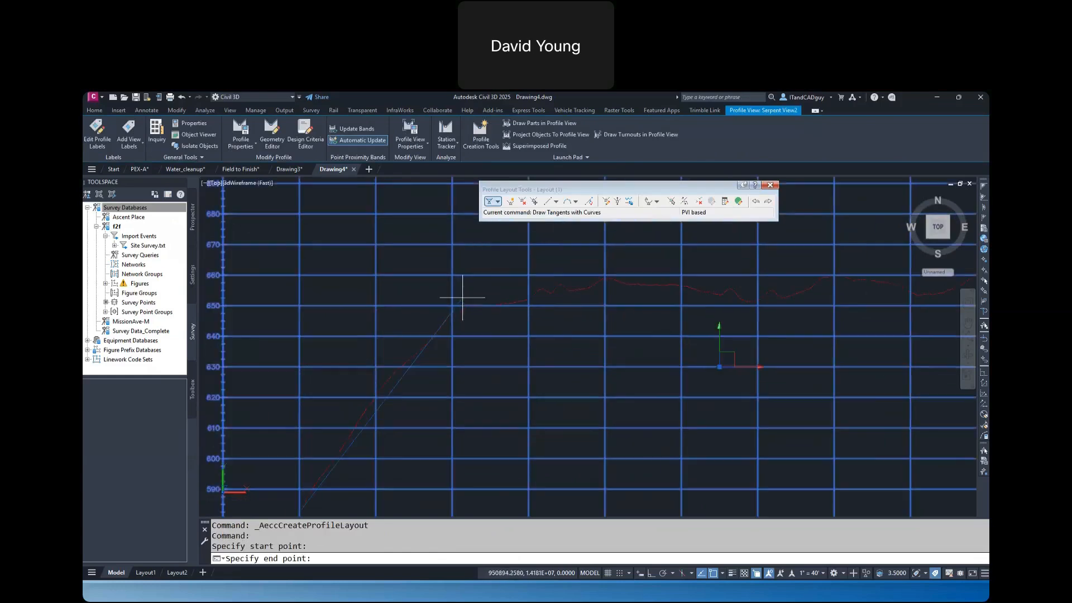
{"action": "left_click", "coordinate": [461, 292]}
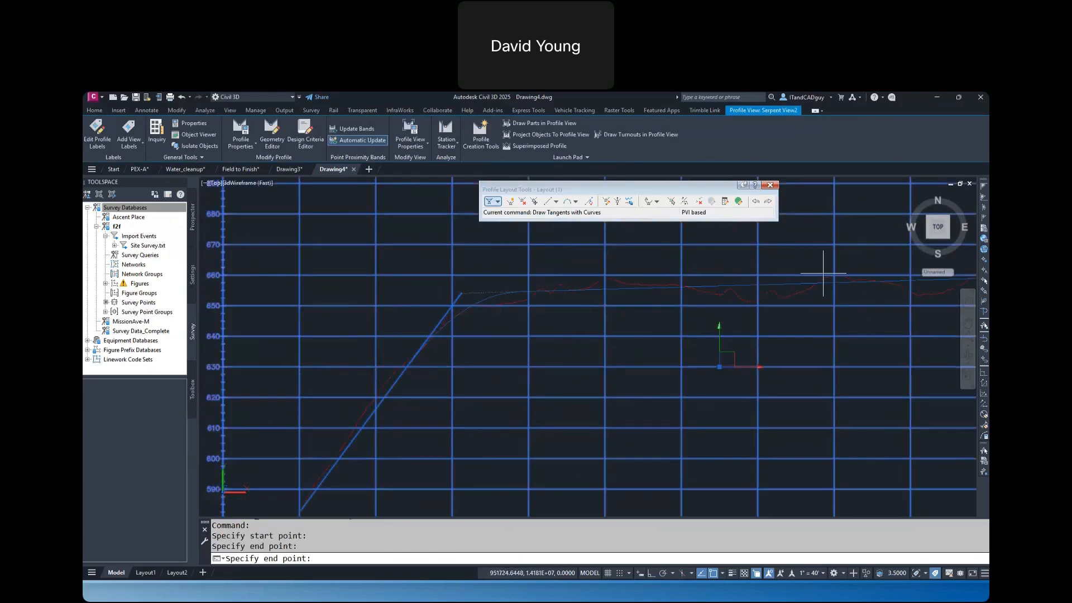
{"action": "middle_click_drag", "start_coordinate": [823, 274], "coordinate": [591, 273]}
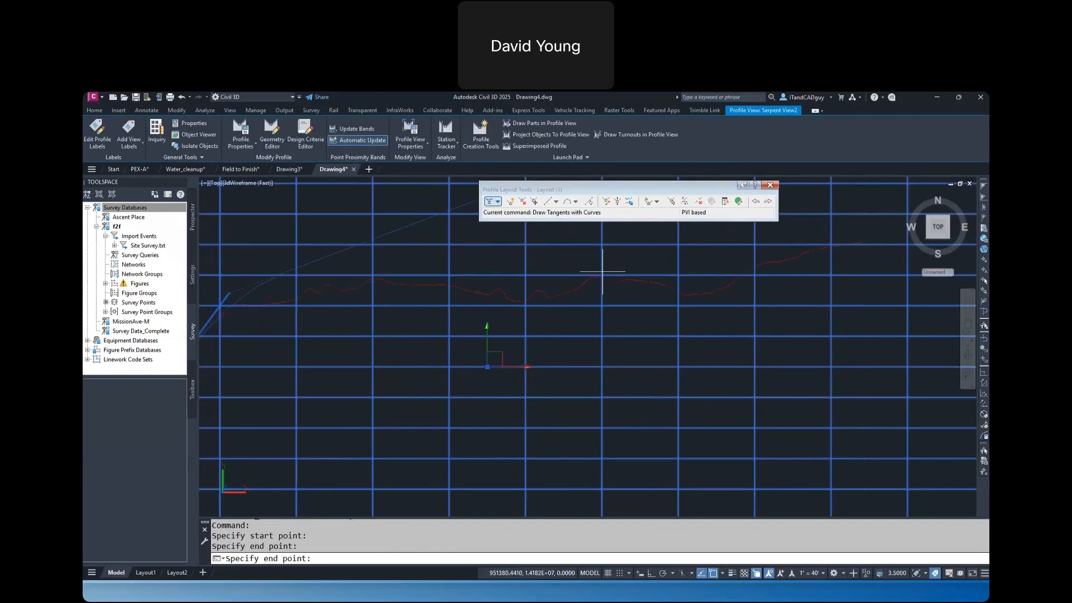
{"action": "left_click", "coordinate": [622, 291]}
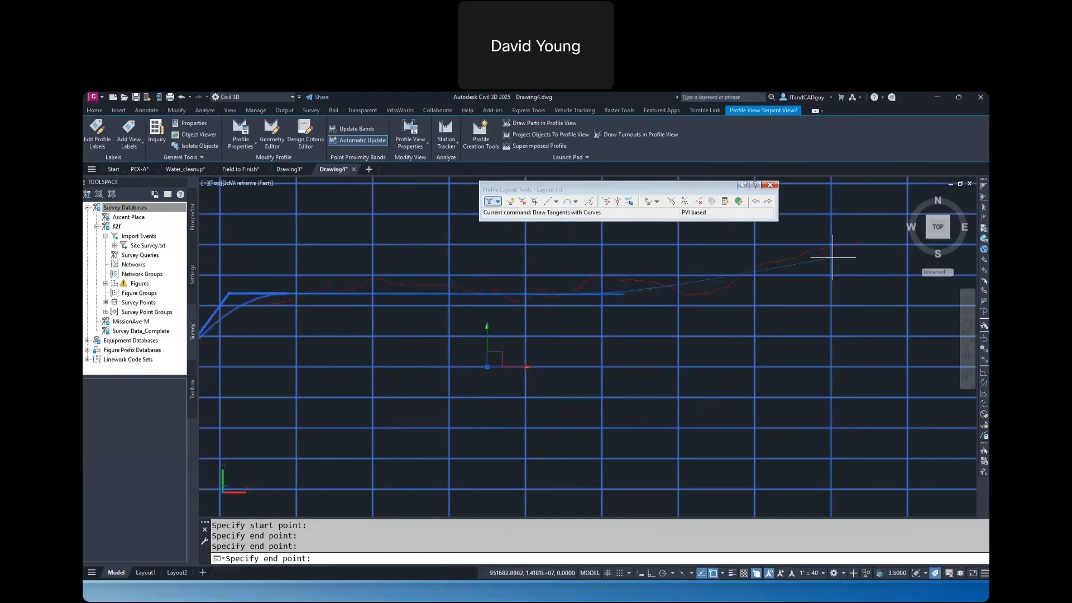
{"action": "left_click", "coordinate": [864, 240]}
{"action": "key", "text": "Return"}
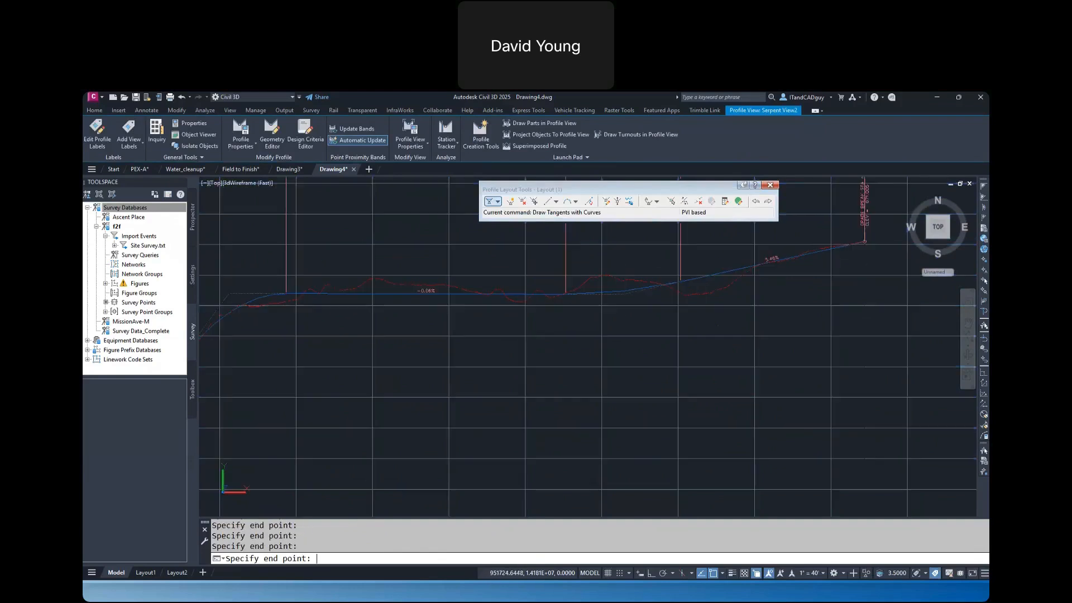
{"action": "middle_click_drag", "start_coordinate": [229, 388], "coordinate": [592, 329]}
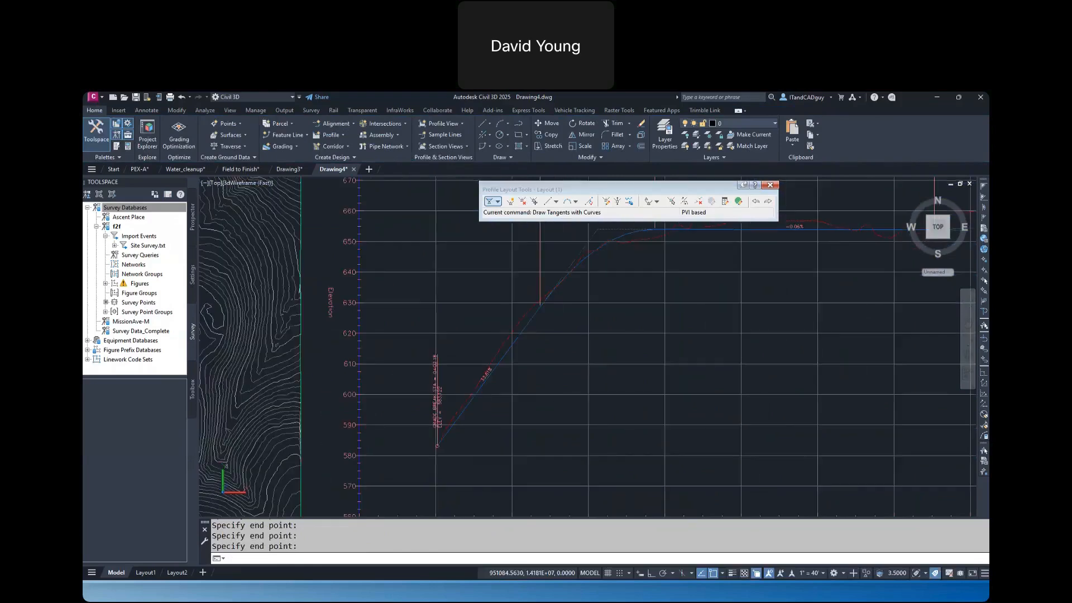
{"action": "scroll", "coordinate": [525, 379], "scroll_direction": "up", "scroll_amount": 5}
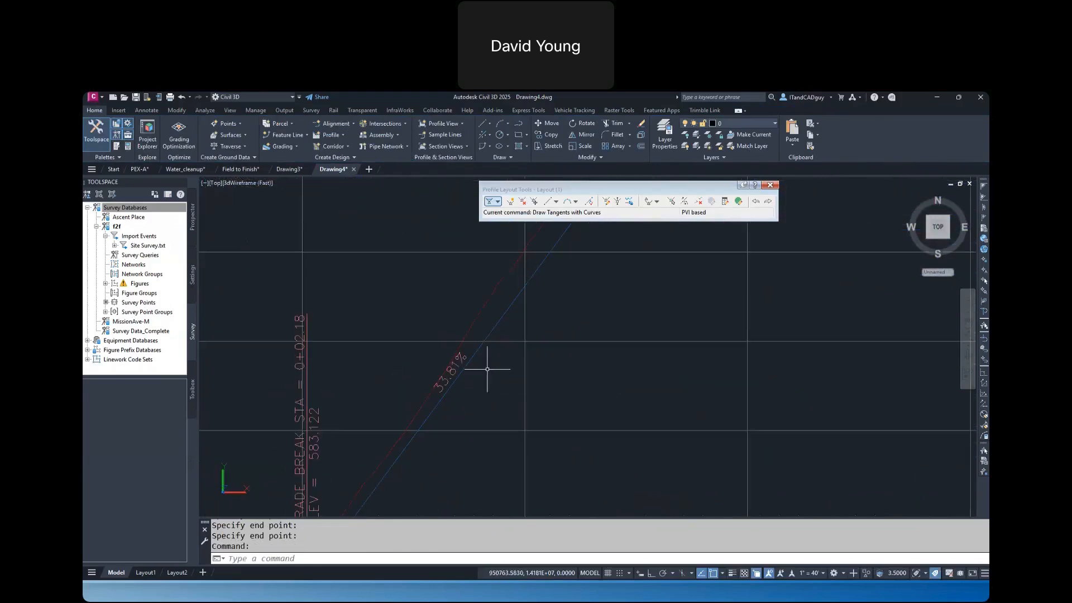
Lower the design profile's first PVI to about elevation 645 and lengthen its vertical curve back almost to the profile's start
{"action": "scroll", "coordinate": [592, 360], "scroll_direction": "down", "scroll_amount": 10}
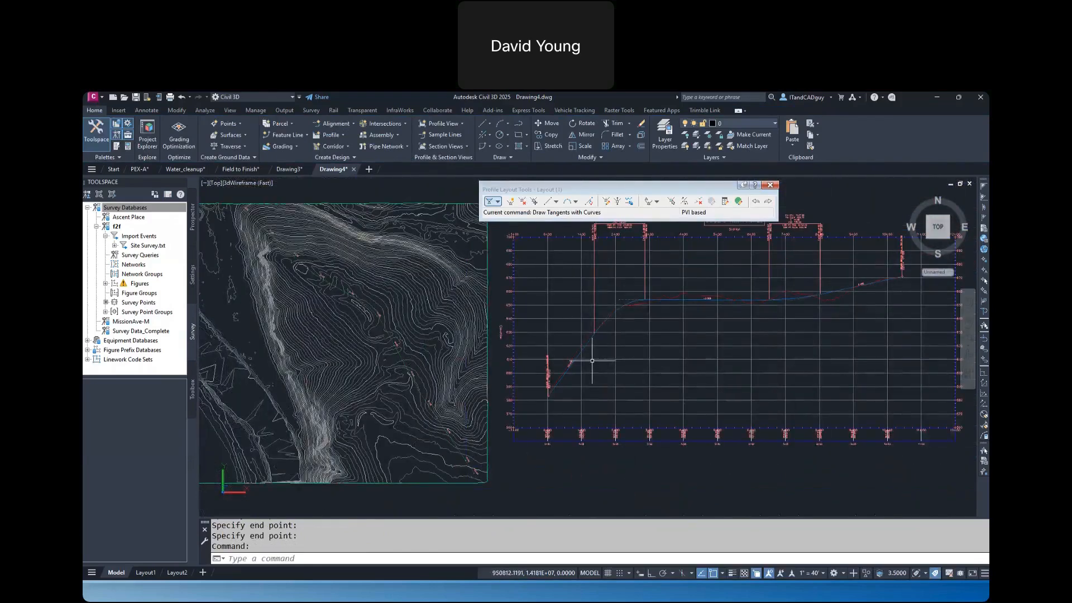
{"action": "scroll", "coordinate": [659, 319], "scroll_direction": "up", "scroll_amount": 3}
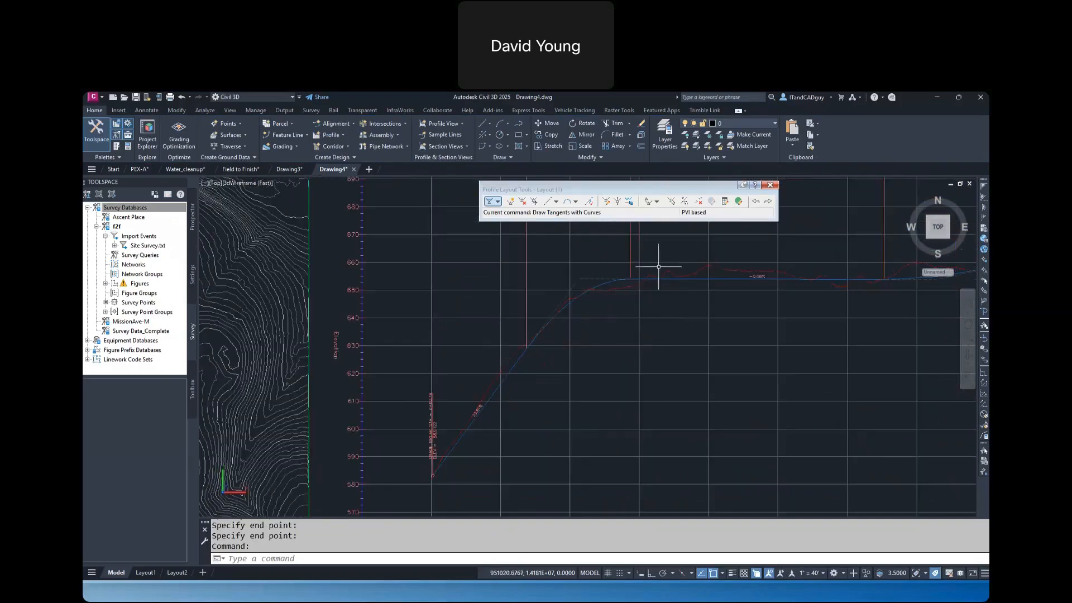
{"action": "left_click", "coordinate": [613, 281]}
{"action": "left_click", "coordinate": [578, 278]}
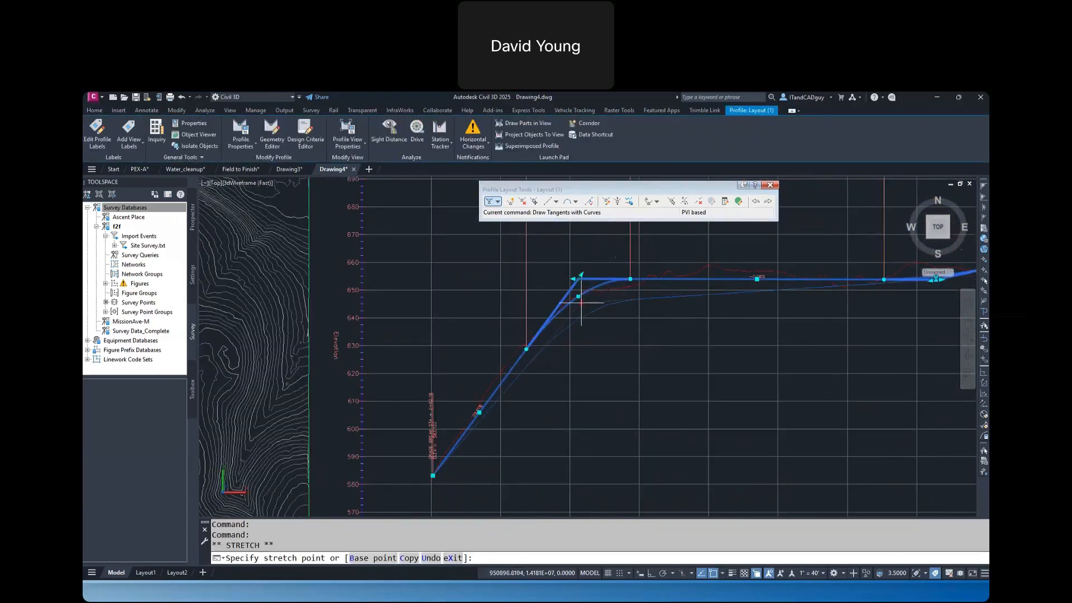
{"action": "left_click", "coordinate": [581, 319]}
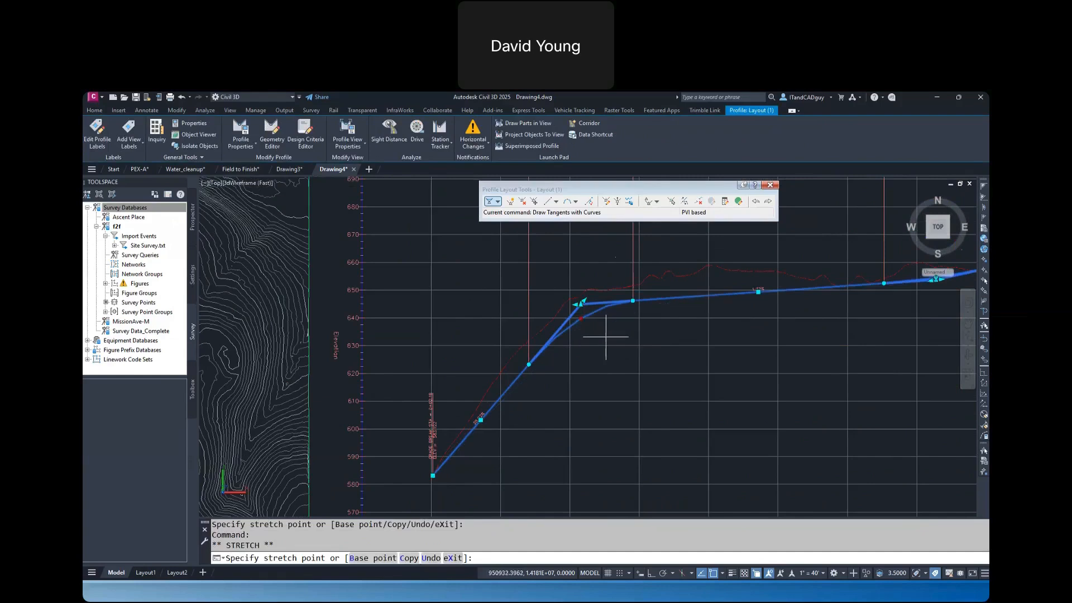
{"action": "left_click", "coordinate": [603, 330]}
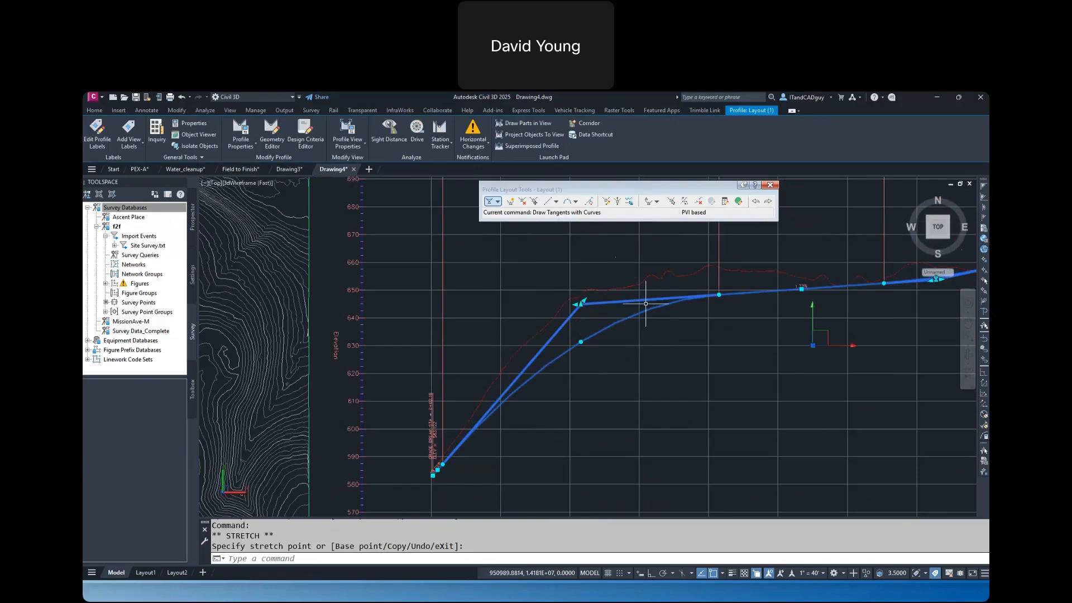
{"action": "key", "text": "Escape"}
{"action": "key", "text": "Escape"}
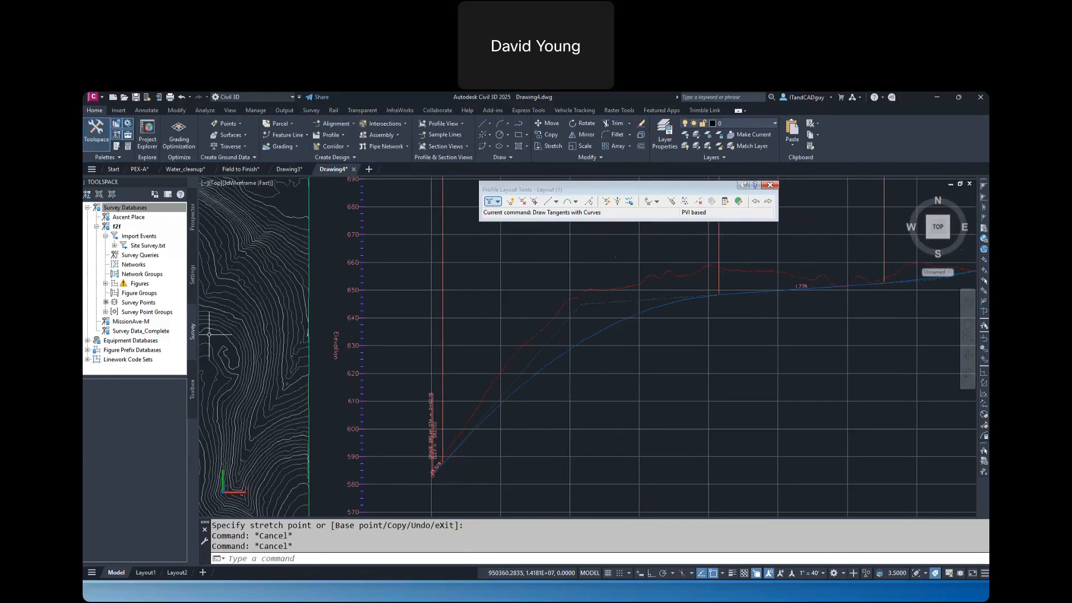
{"action": "key", "text": "alt+Tab"}
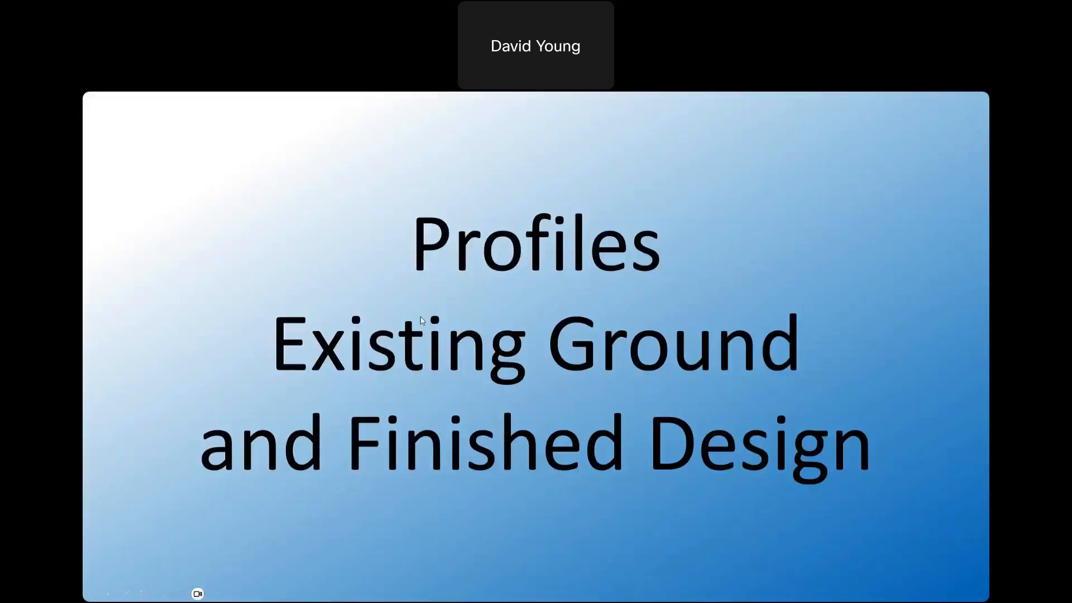
{"action": "key", "text": "Right"}
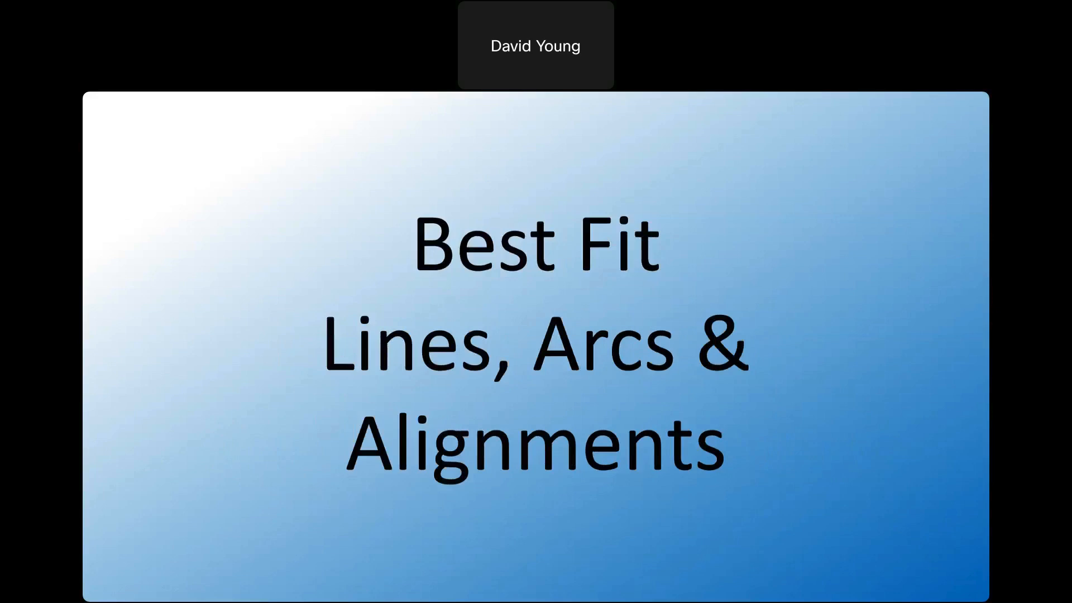
Switch to the PEX-A drawing in Civil 3D and turn on the Road geolocation map with GEOMAP
{"action": "key", "text": "alt+Tab"}
{"action": "type", "text": "geomap"}
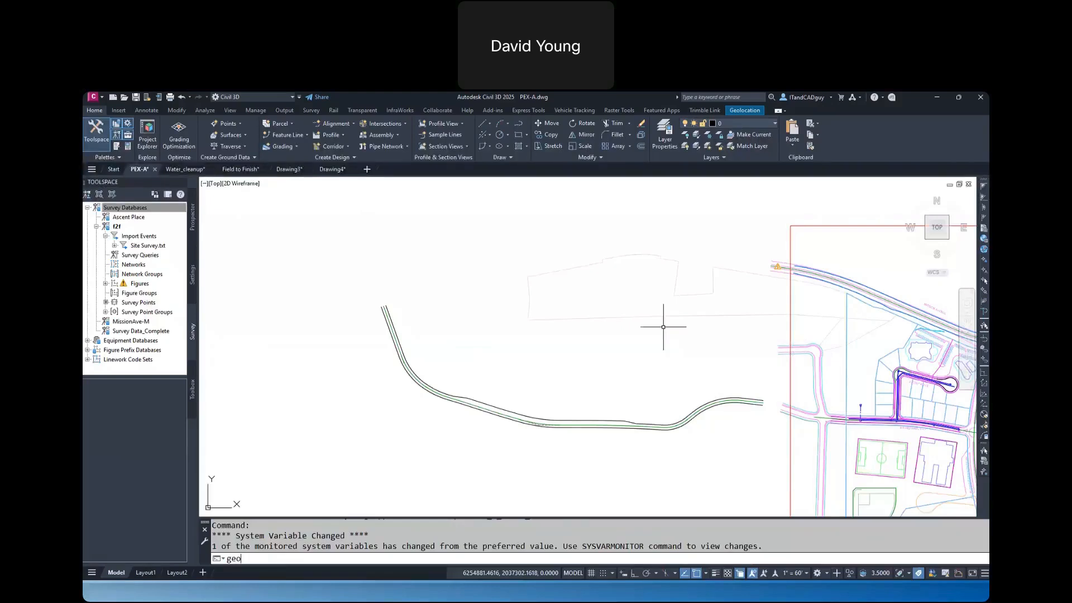
{"action": "key", "text": "Return"}
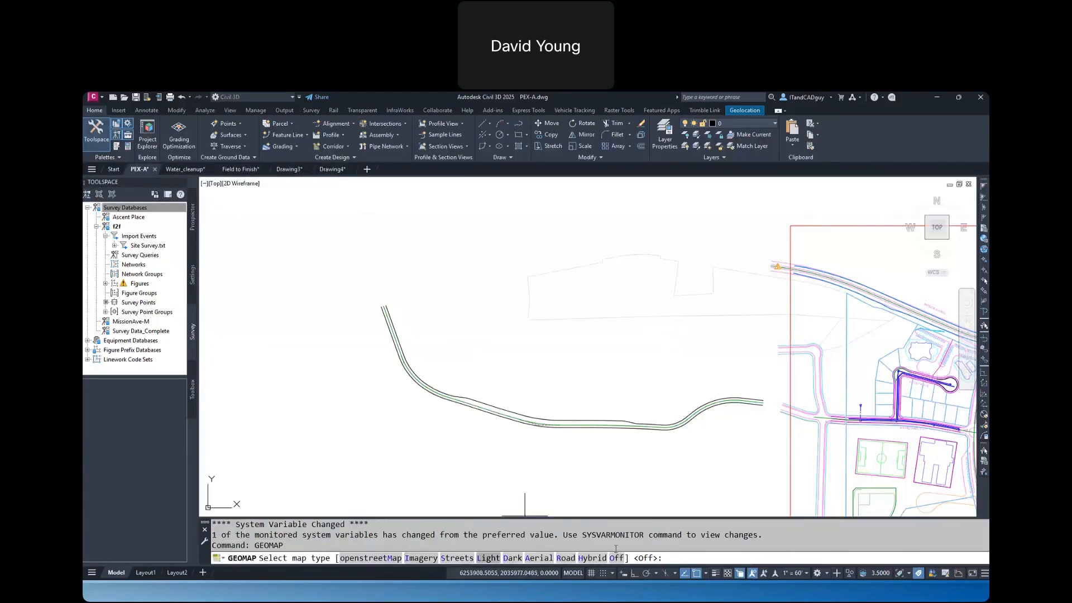
{"action": "left_click", "coordinate": [567, 559]}
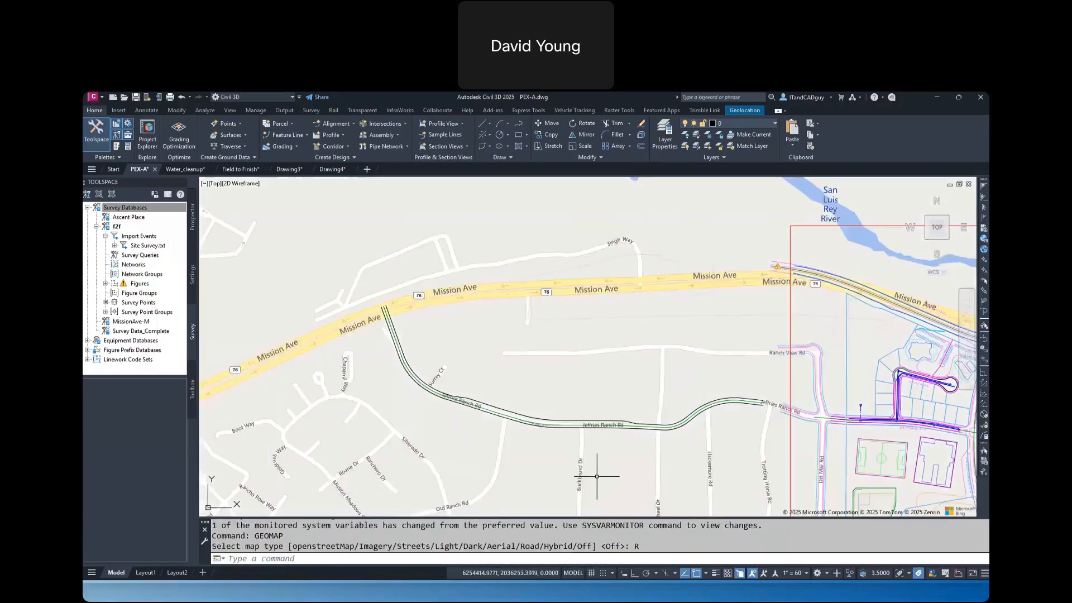
Place a series of AutoCAD points along Spur Ave, from Mission Meadows Dr around the bend to just west of Thoroughbred Ave
{"action": "mouse_move", "coordinate": [564, 459]}
{"action": "middle_mouse_down"}
{"action": "mouse_move", "coordinate": [602, 425]}
{"action": "mouse_move", "coordinate": [654, 330]}
{"action": "middle_mouse_up"}
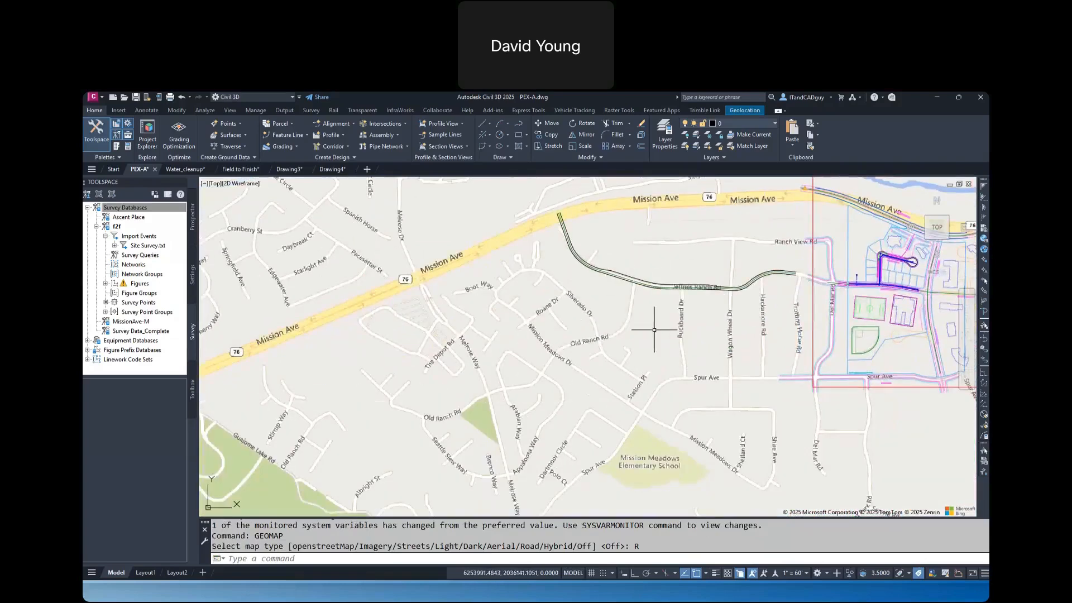
{"action": "scroll", "coordinate": [662, 395], "scroll_direction": "up", "scroll_amount": 5}
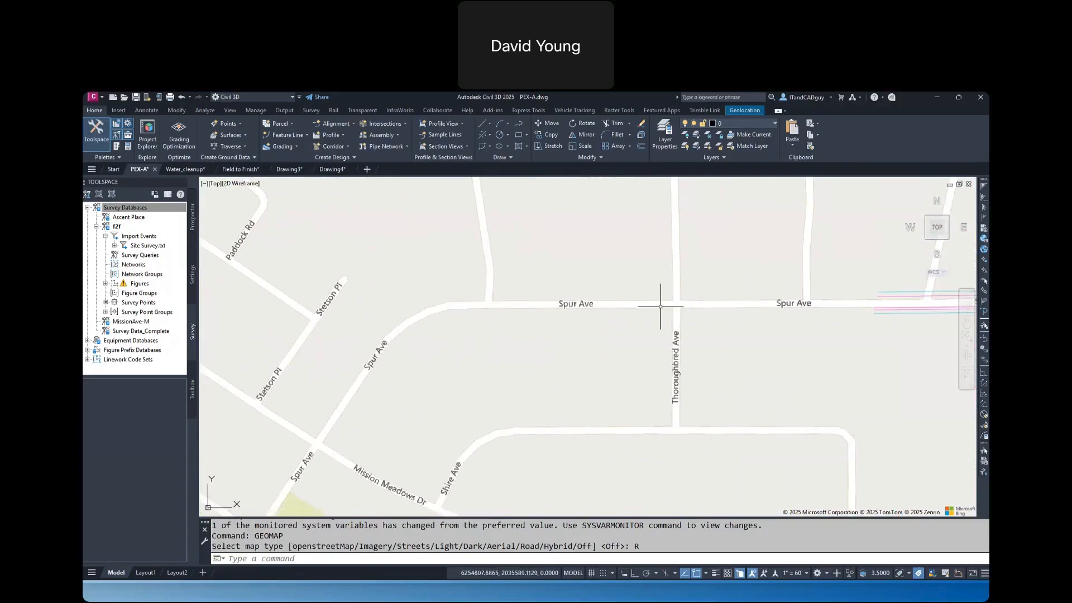
{"action": "mouse_move", "coordinate": [661, 306]}
{"action": "type", "text": "point"}
{"action": "key", "text": "Return"}
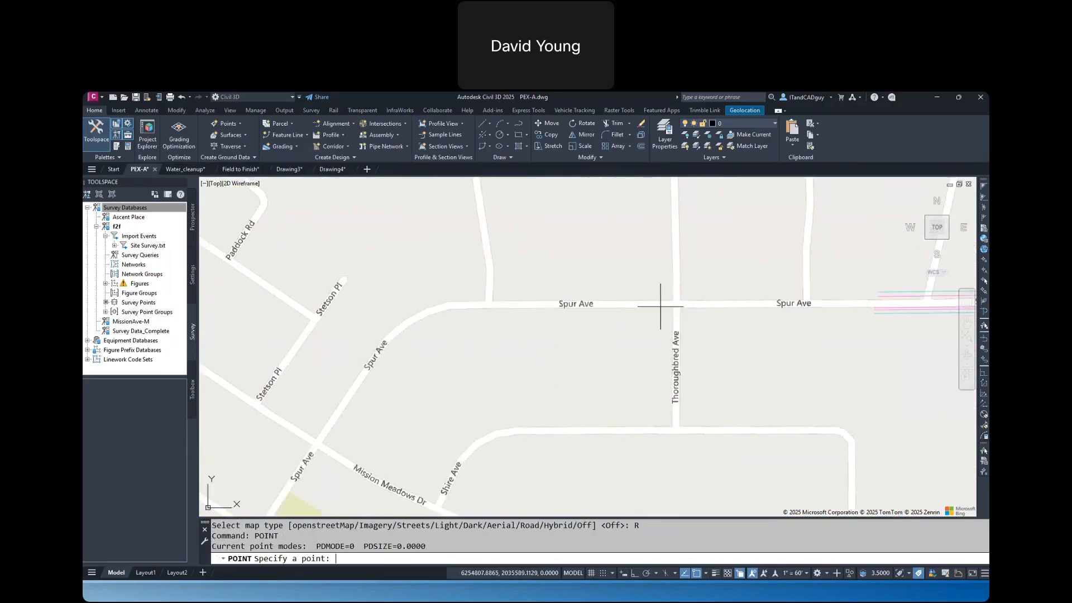
{"action": "left_click", "coordinate": [318, 443]}
{"action": "key", "text": "Return"}
{"action": "left_click", "coordinate": [324, 435]}
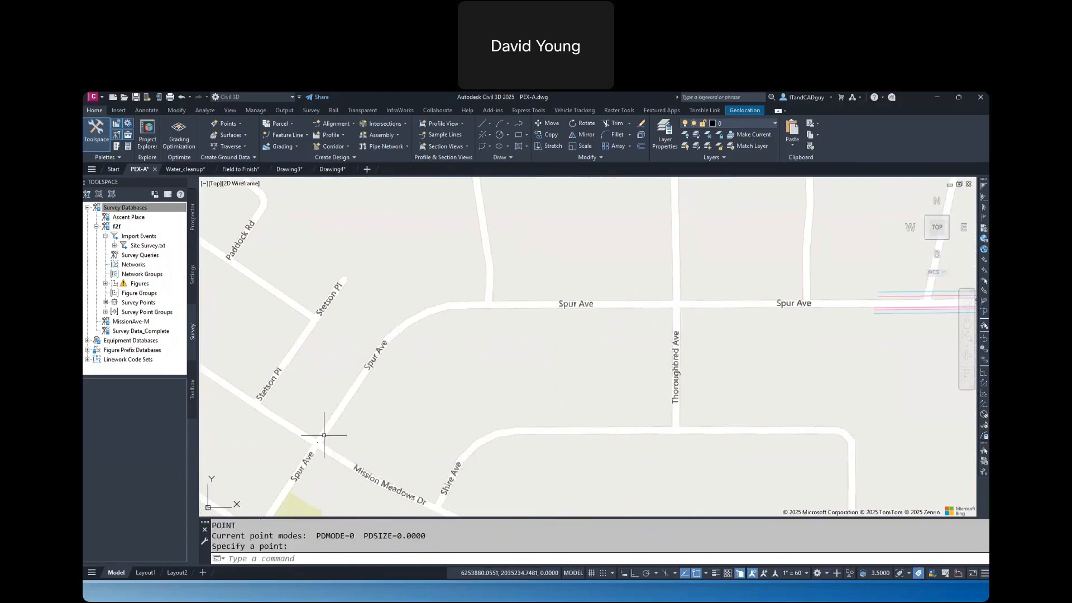
{"action": "key", "text": "Return"}
{"action": "left_click", "coordinate": [330, 424]}
{"action": "key", "text": "Return"}
{"action": "left_click", "coordinate": [339, 412]}
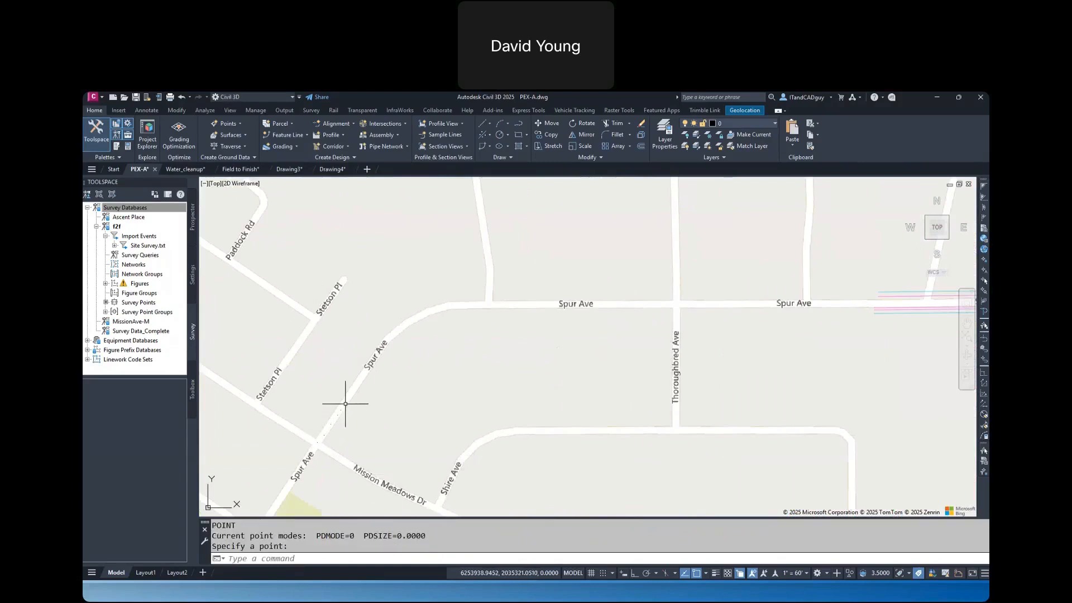
{"action": "key", "text": "Return"}
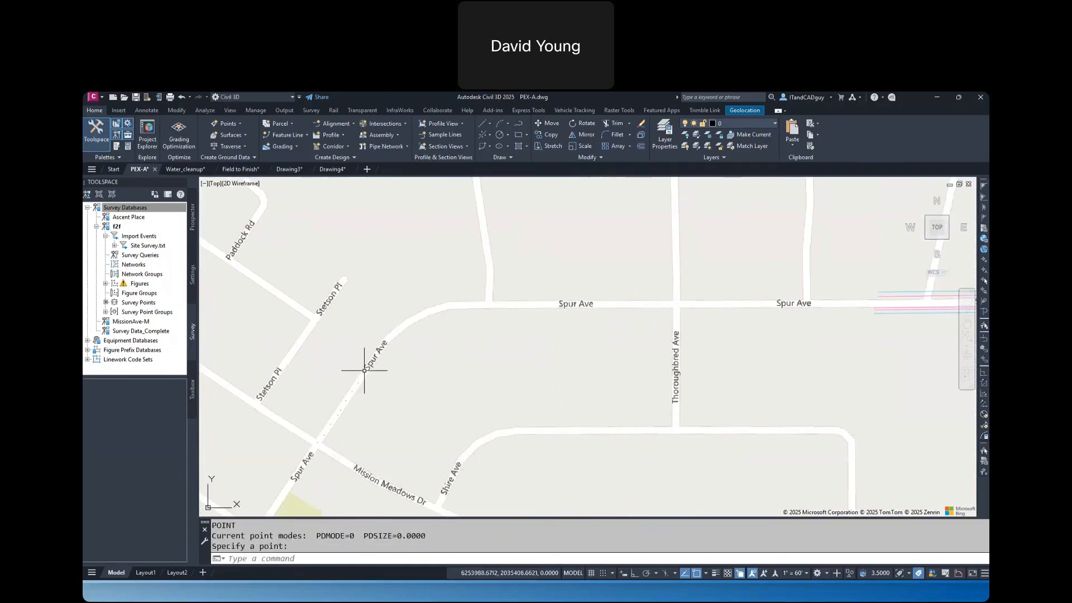
{"action": "left_click", "coordinate": [369, 333]}
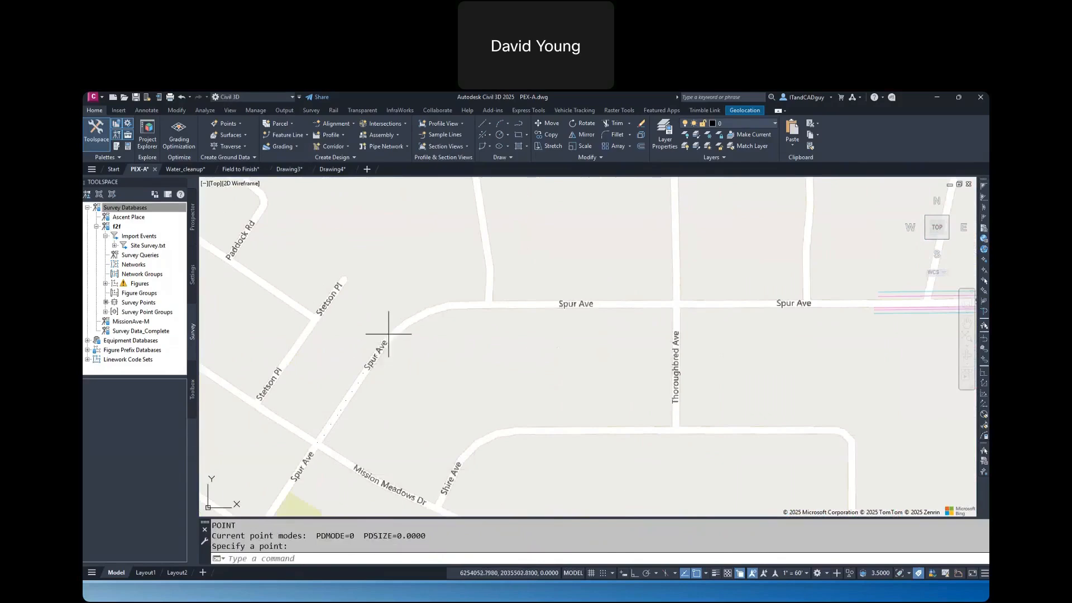
{"action": "key", "text": "Return"}
{"action": "left_click", "coordinate": [398, 329]}
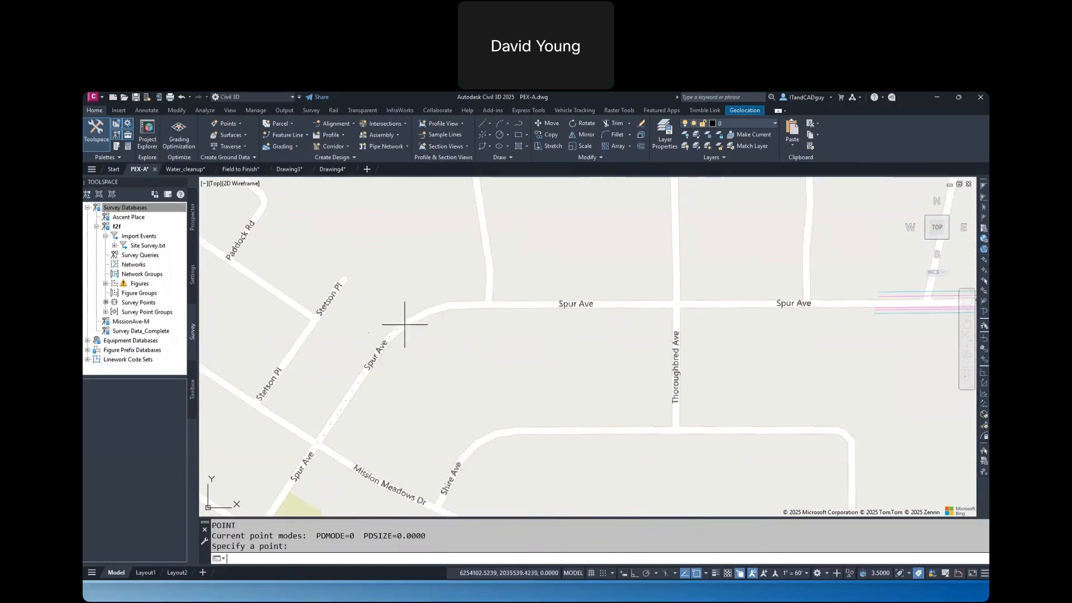
{"action": "key", "text": "Return"}
{"action": "left_click", "coordinate": [428, 312]}
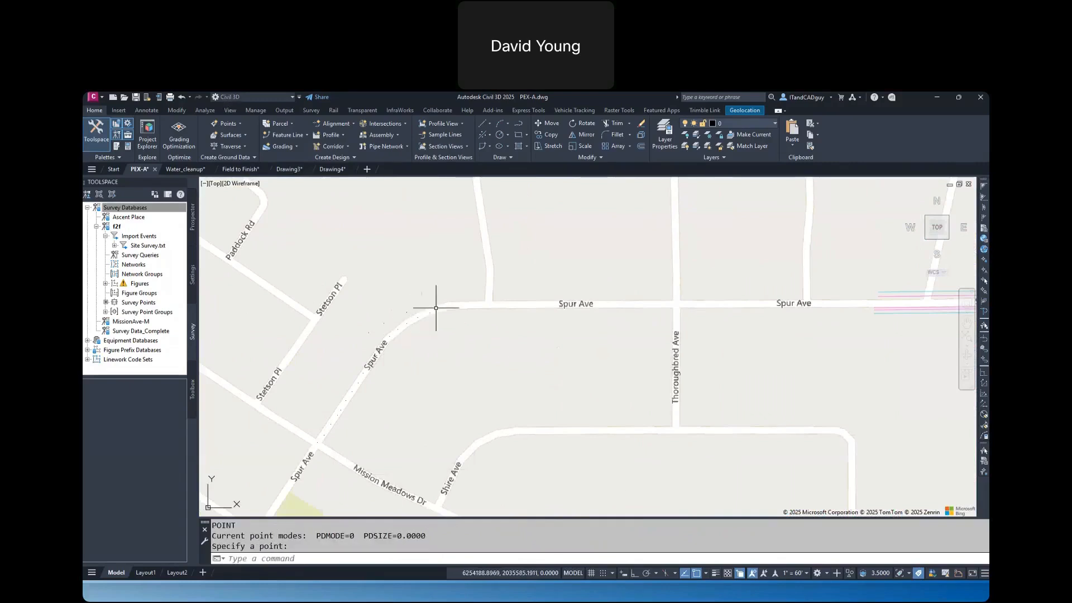
{"action": "key", "text": "Return"}
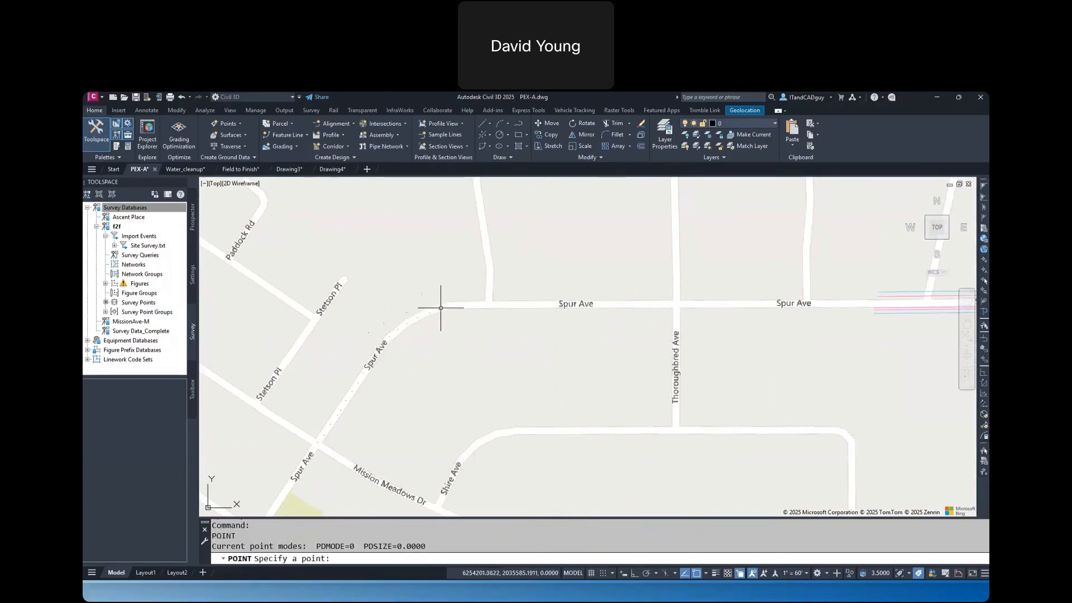
{"action": "left_click", "coordinate": [482, 305]}
{"action": "key", "text": "Return"}
{"action": "left_click", "coordinate": [504, 306]}
{"action": "key", "text": "Return"}
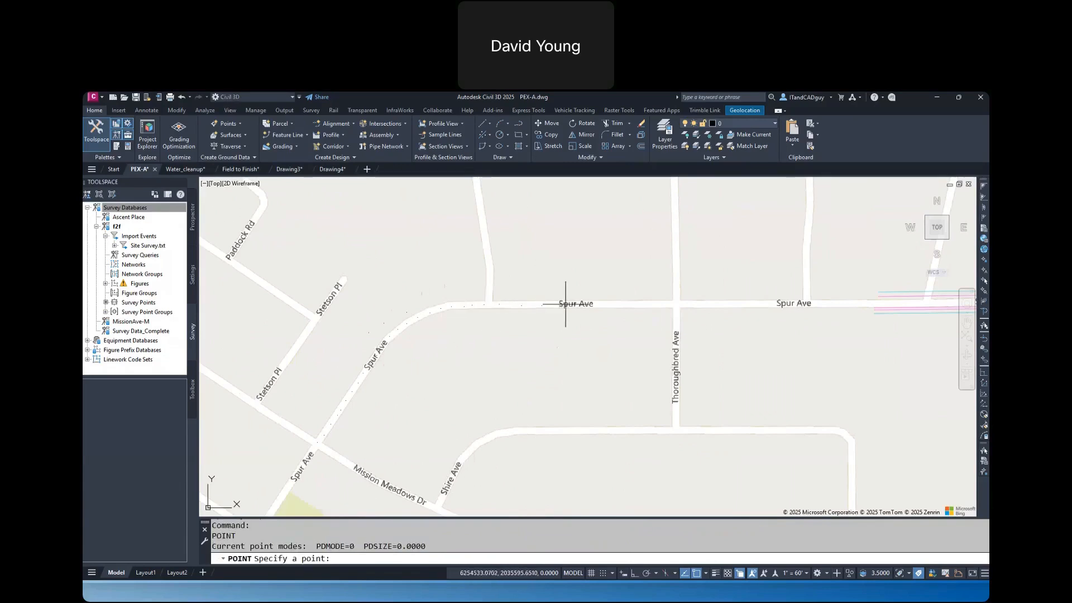
{"action": "left_click", "coordinate": [644, 305]}
{"action": "key", "text": "Return"}
{"action": "left_click", "coordinate": [470, 333]}
{"action": "key", "text": "Escape"}
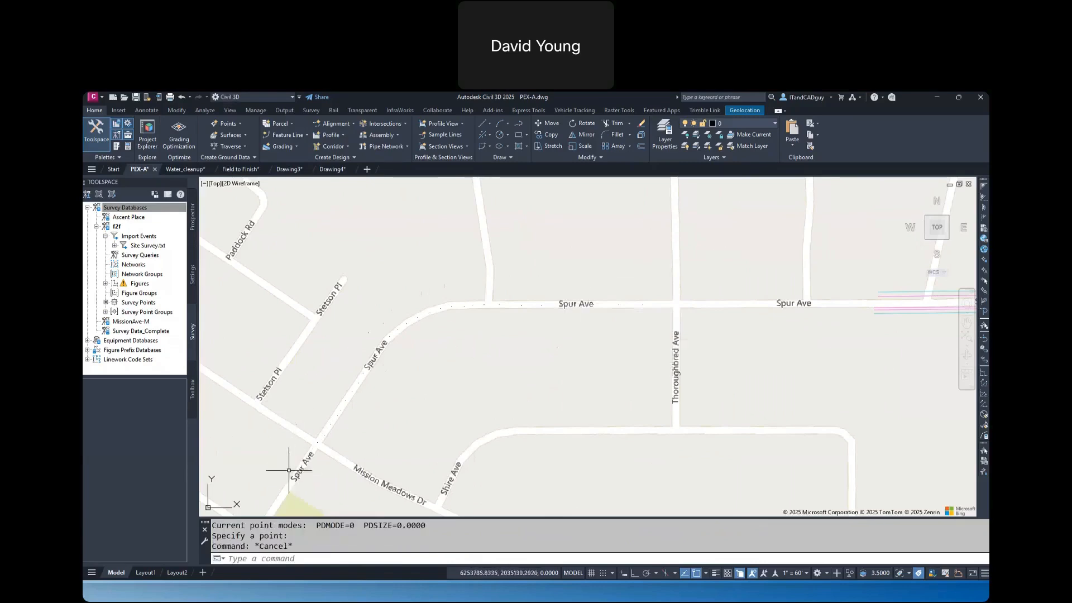
Select all the points placed along Spur Ave to check their layout, and clear the selection
{"action": "left_click", "coordinate": [302, 457]}
{"action": "left_click", "coordinate": [676, 235]}
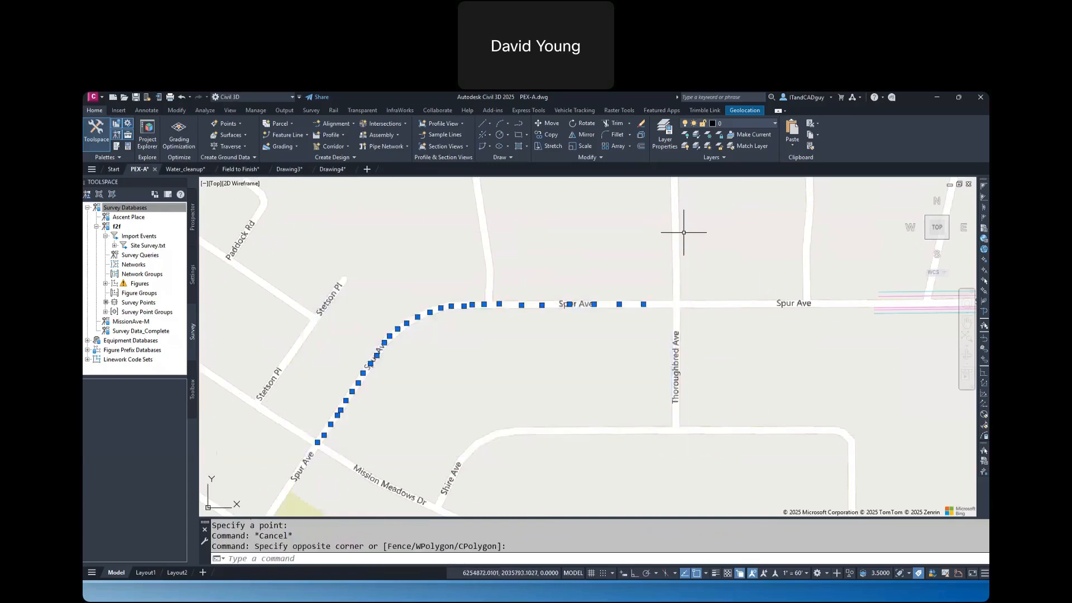
{"action": "key", "text": "Escape"}
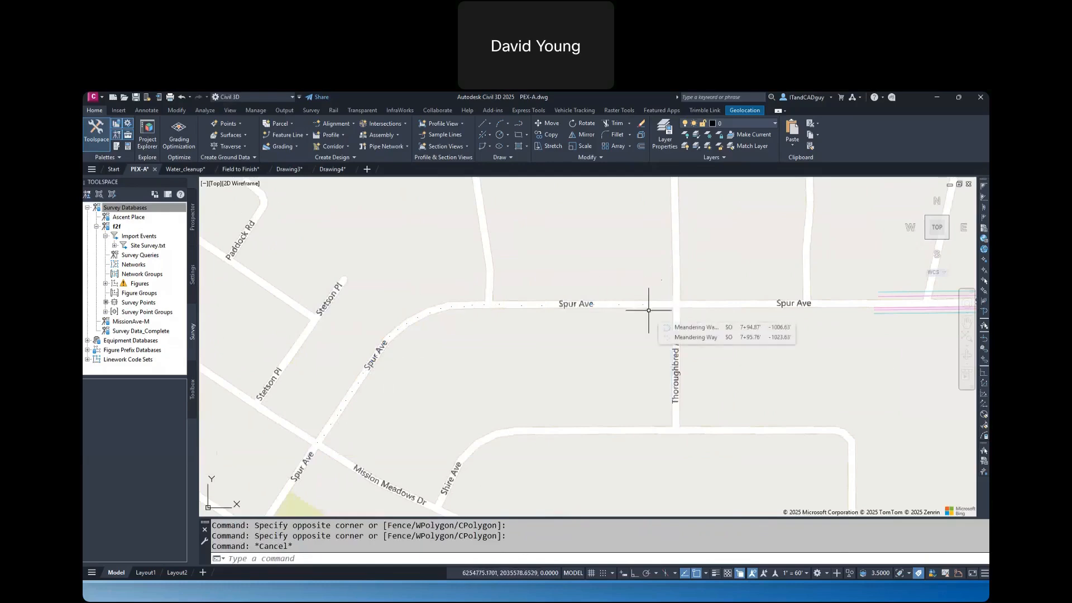
Start a best fit line from AutoCAD points, using the points on Spur Ave's straight stretch between Buckboard Dr and Thoroughbred Ave
{"action": "left_click", "coordinate": [491, 134]}
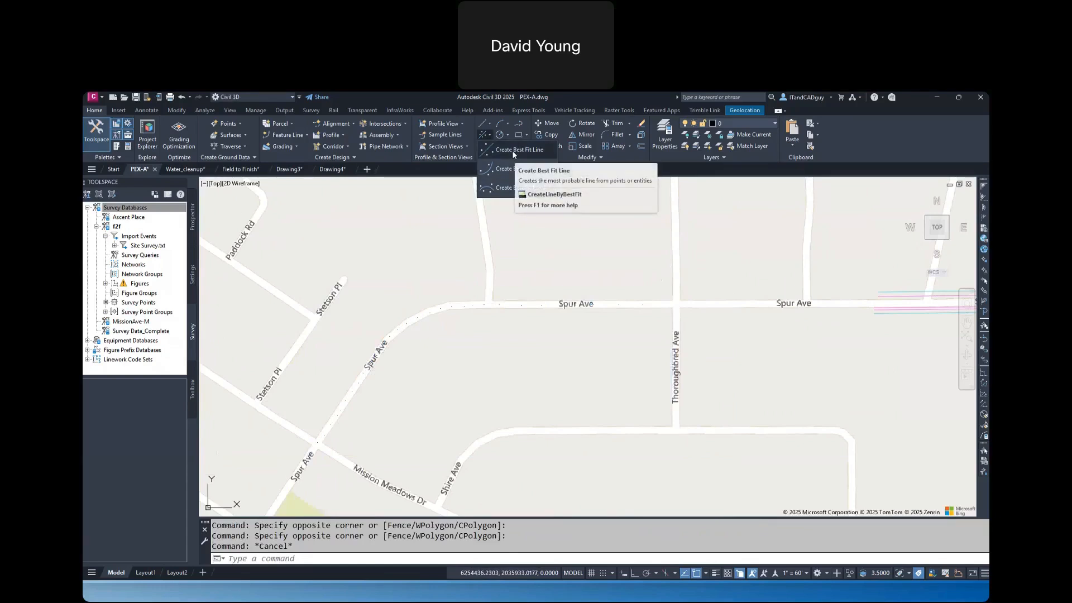
{"action": "left_click", "coordinate": [511, 150]}
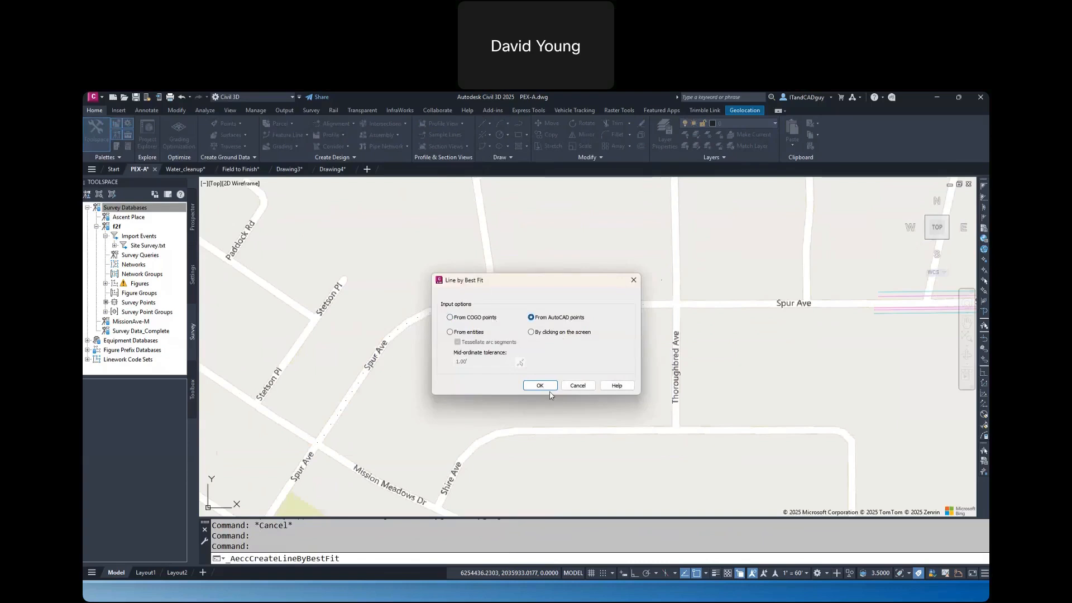
{"action": "left_click", "coordinate": [540, 385]}
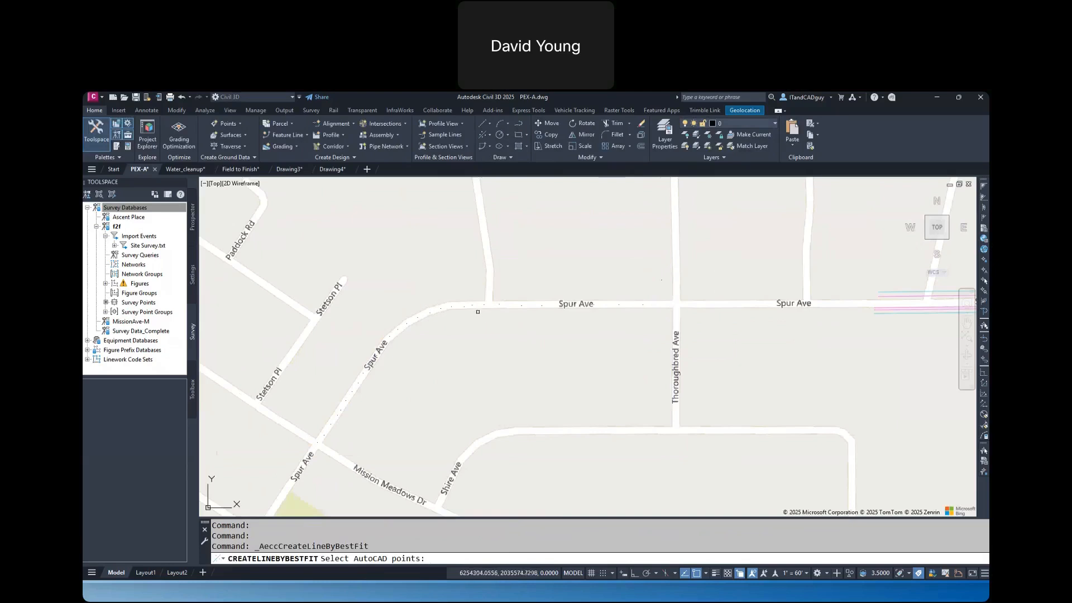
{"action": "left_click", "coordinate": [478, 311]}
{"action": "left_click", "coordinate": [686, 278]}
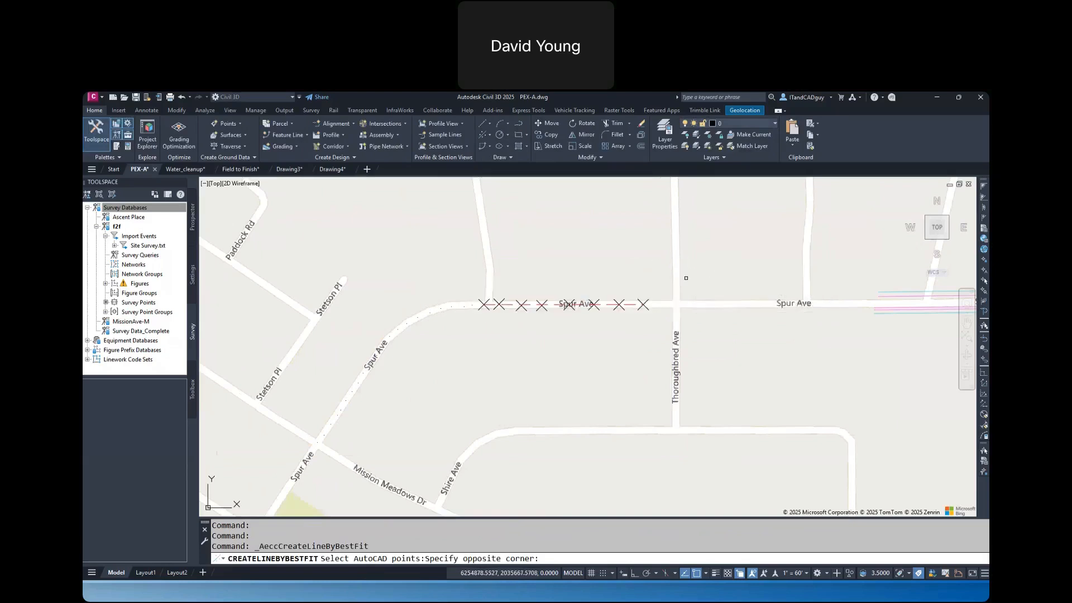
{"action": "scroll", "coordinate": [561, 306], "scroll_direction": "up", "scroll_amount": 6}
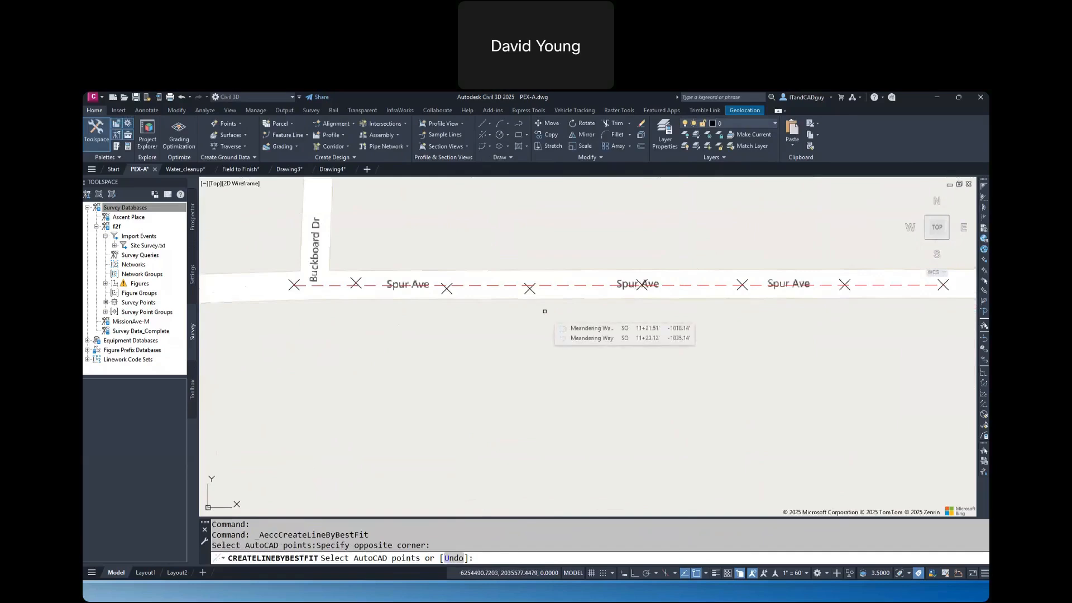
{"action": "key", "text": "Return"}
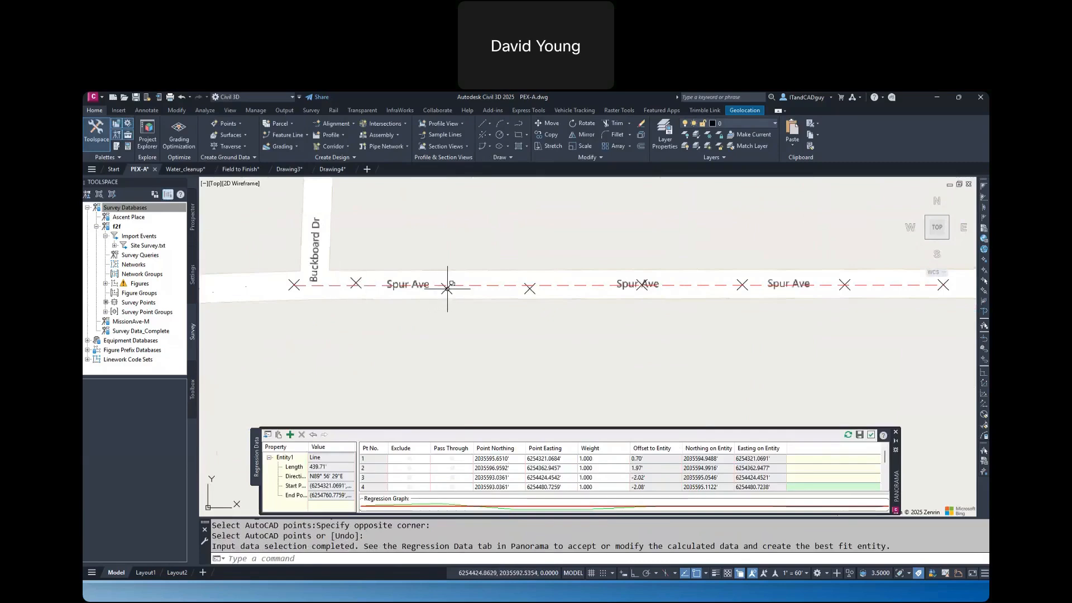
Try excluding point 3 from the best fit line's regression data, restore it, and exclude point 2 instead
{"action": "left_click", "coordinate": [411, 478]}
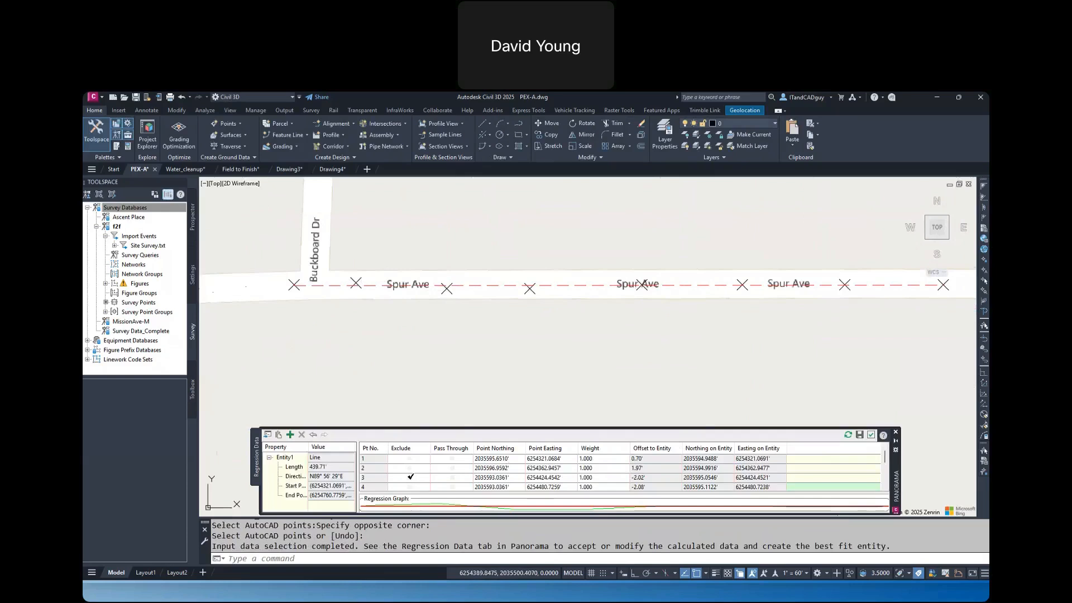
{"action": "left_click", "coordinate": [411, 477]}
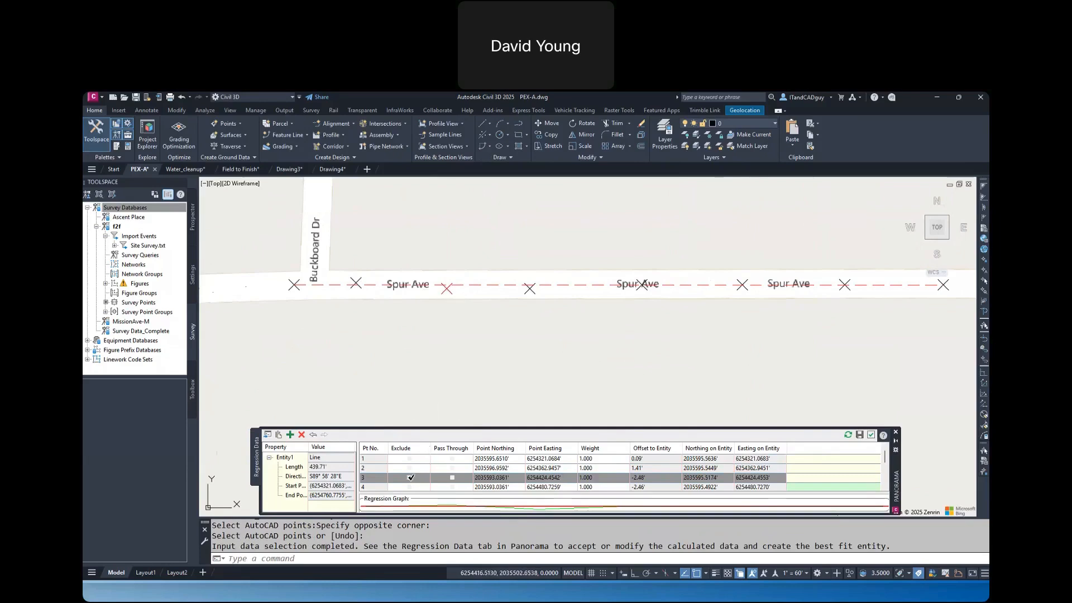
{"action": "left_click", "coordinate": [410, 477]}
{"action": "left_click", "coordinate": [411, 467]}
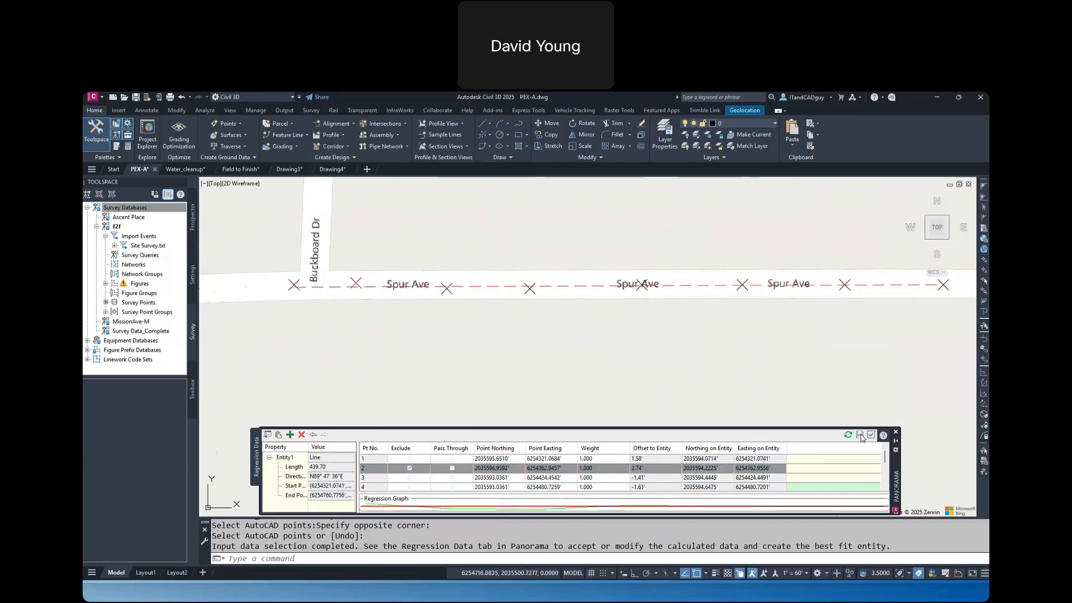
Create the best fit line from the regression data, and erase the resulting line along Spur Ave
{"action": "left_click", "coordinate": [861, 436]}
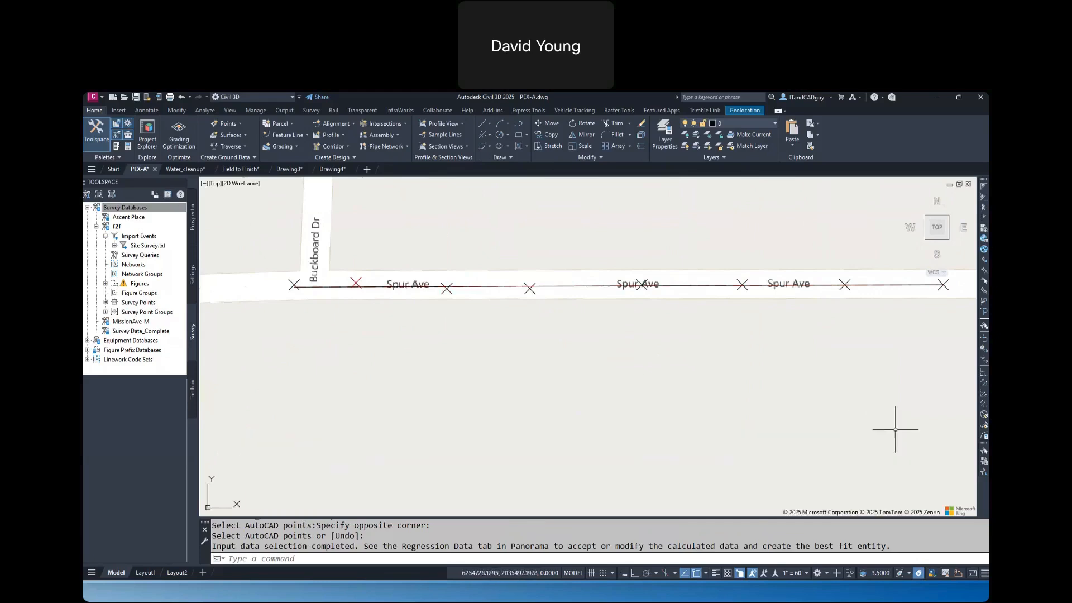
{"action": "scroll", "coordinate": [871, 399], "scroll_direction": "down", "scroll_amount": 4}
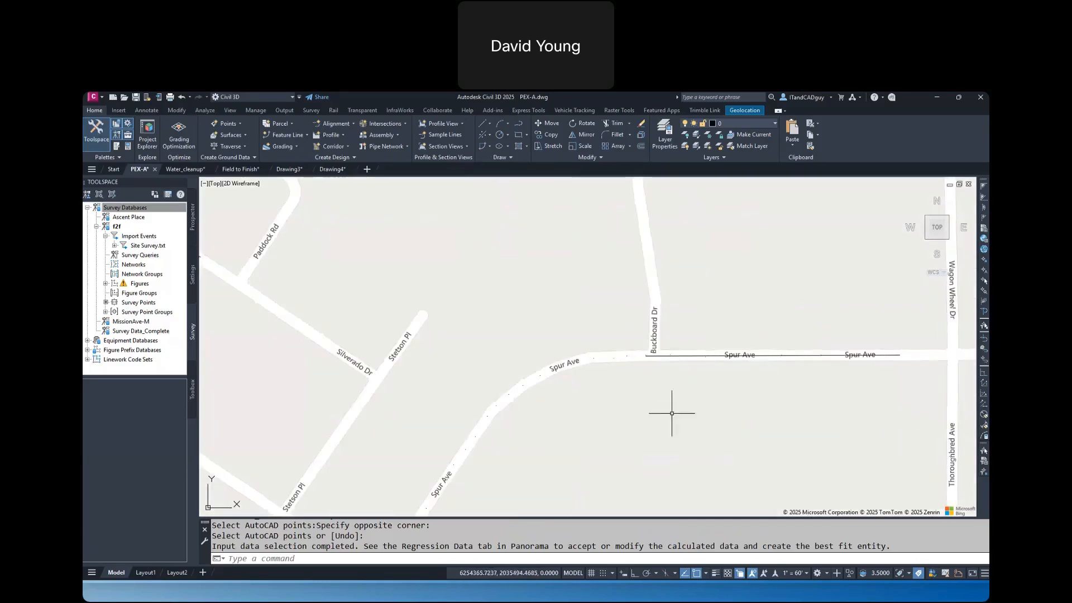
{"action": "middle_click_drag", "start_coordinate": [672, 413], "coordinate": [682, 349]}
{"action": "left_click", "coordinate": [694, 289]}
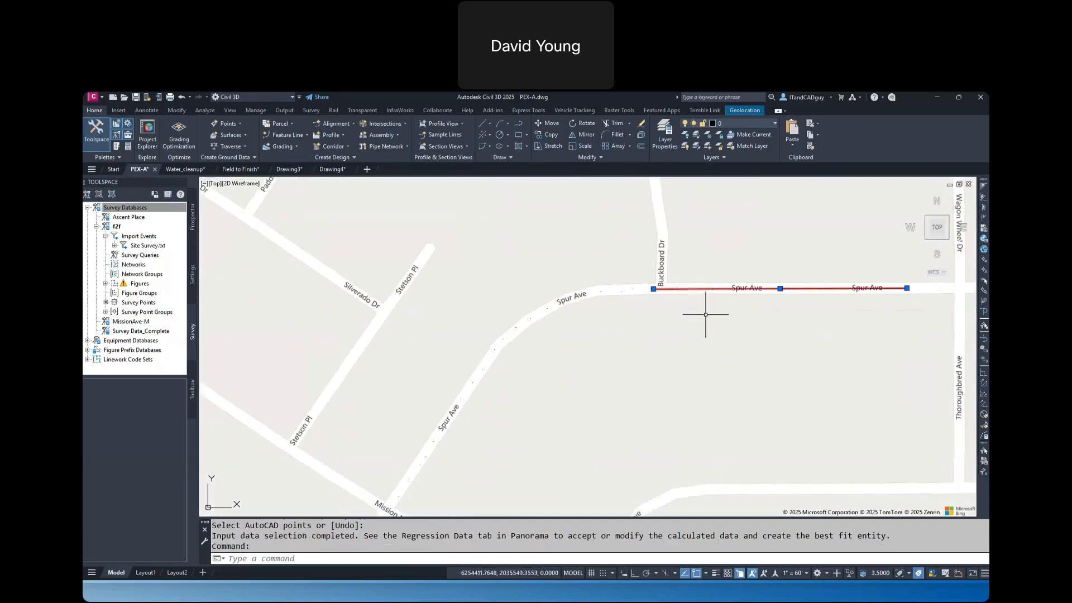
{"action": "key", "text": "Delete"}
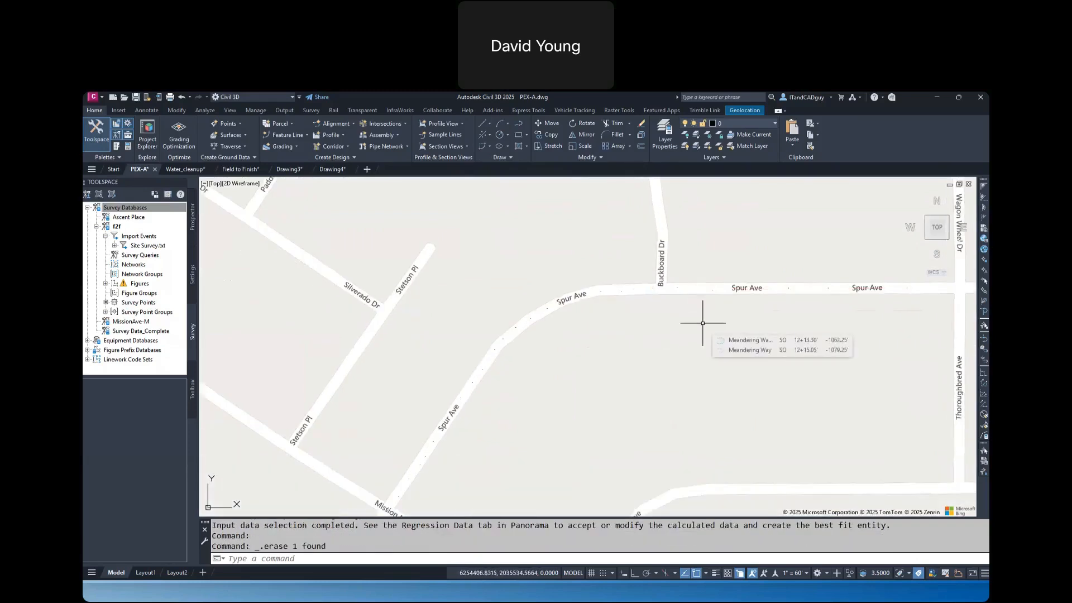
Create a best fit alignment from AutoCAD points, with all points along Spur Ave as path 1, and close the report
{"action": "left_click", "coordinate": [337, 124]}
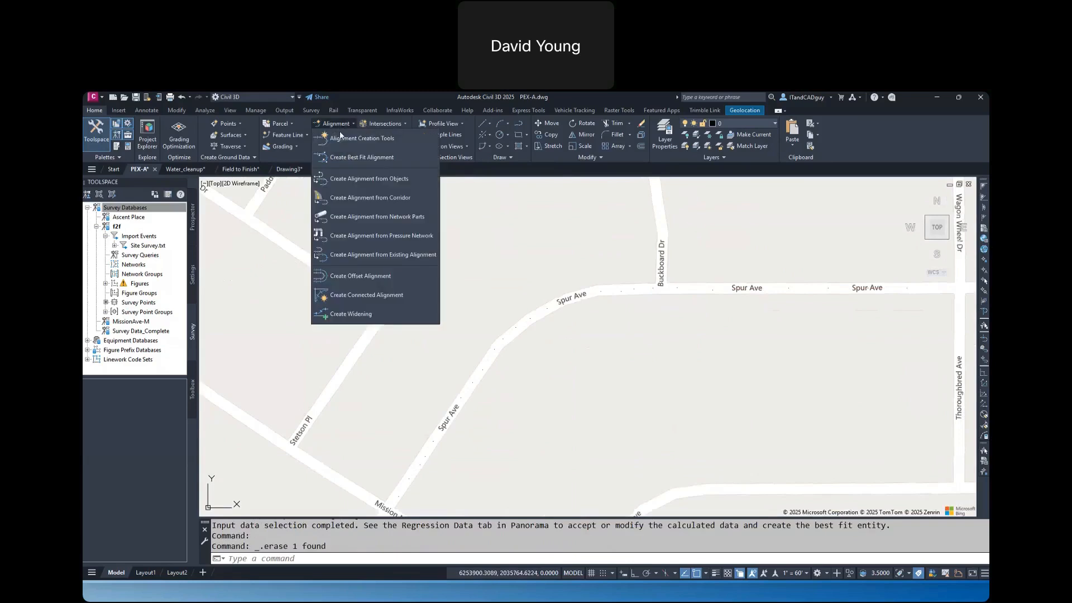
{"action": "left_click", "coordinate": [345, 156]}
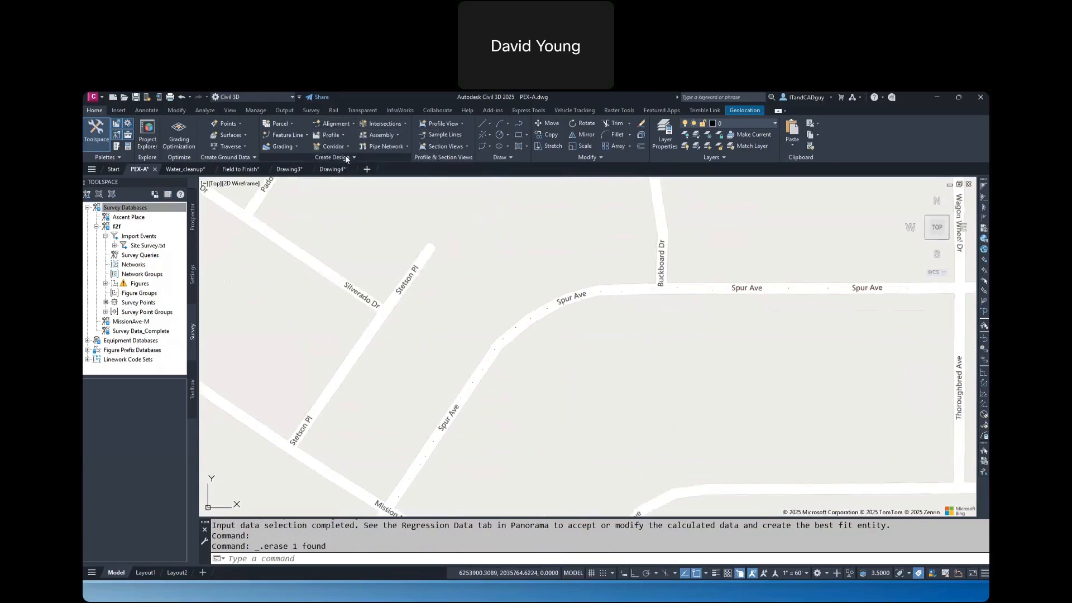
{"action": "left_click", "coordinate": [479, 197]}
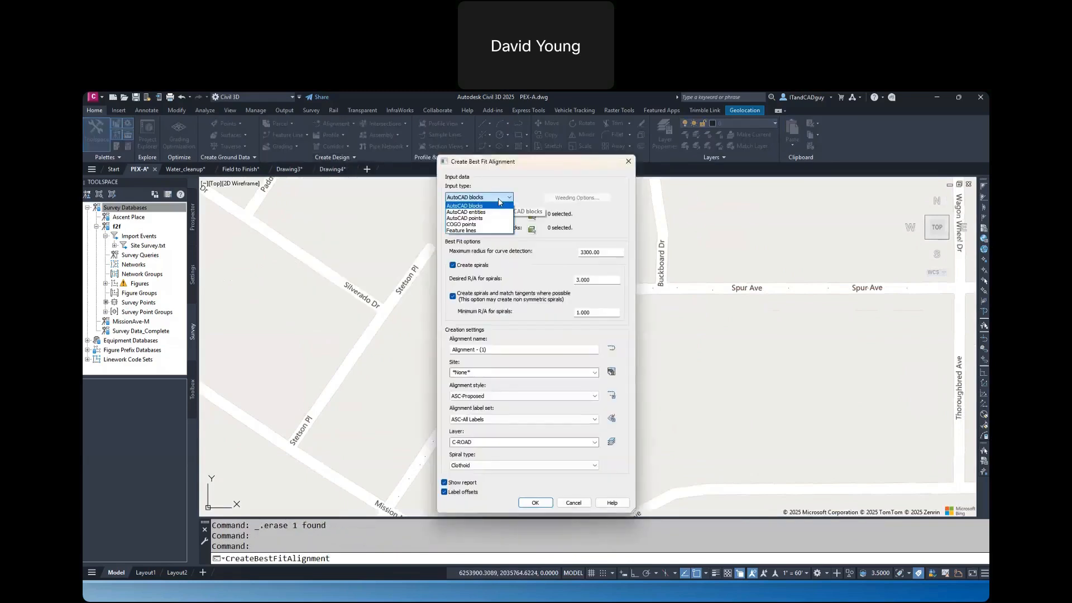
{"action": "left_click", "coordinate": [482, 219]}
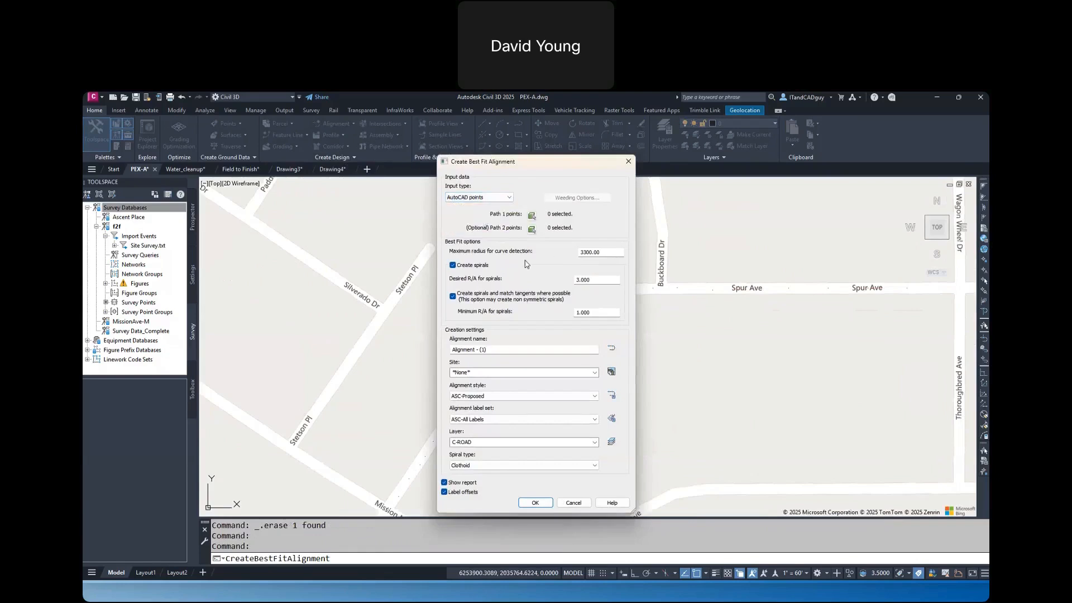
{"action": "left_click", "coordinate": [532, 228]}
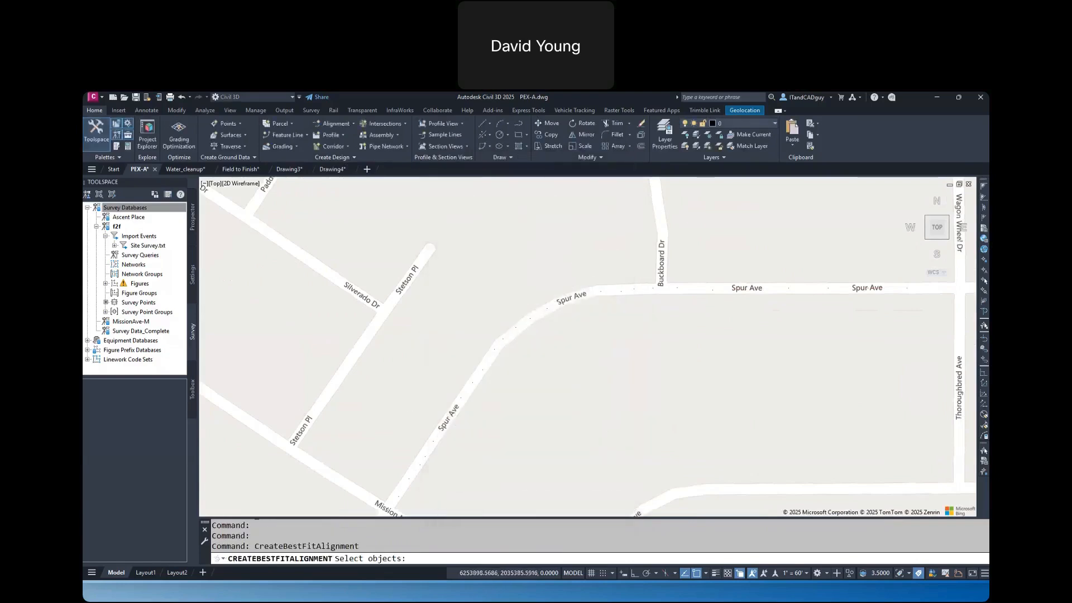
{"action": "scroll", "coordinate": [401, 469], "scroll_direction": "down", "scroll_amount": 1}
{"action": "left_click", "coordinate": [390, 481]}
{"action": "left_click", "coordinate": [801, 257]}
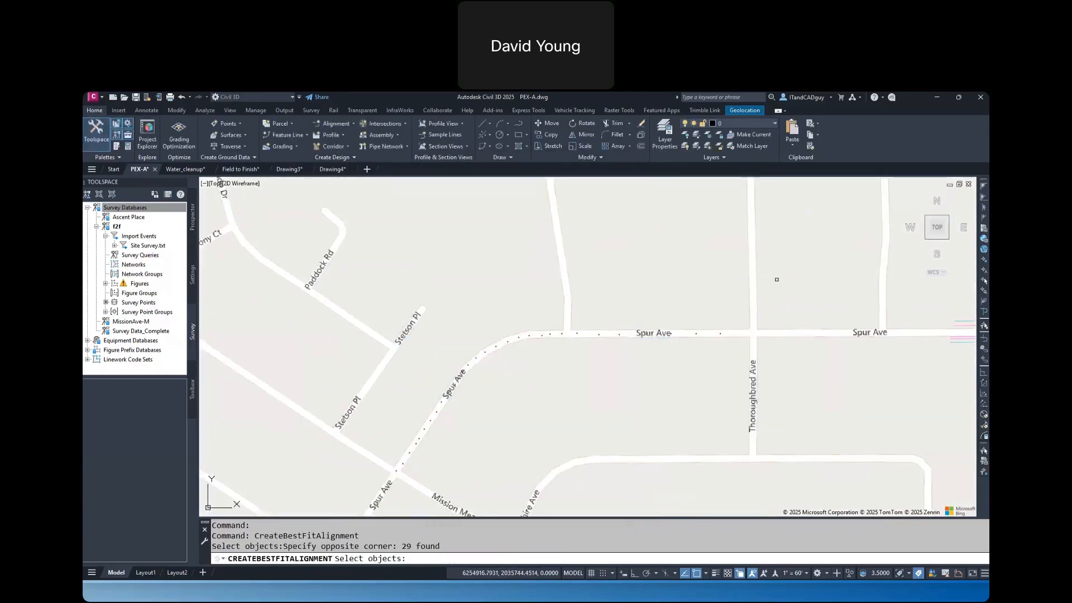
{"action": "key", "text": "Return"}
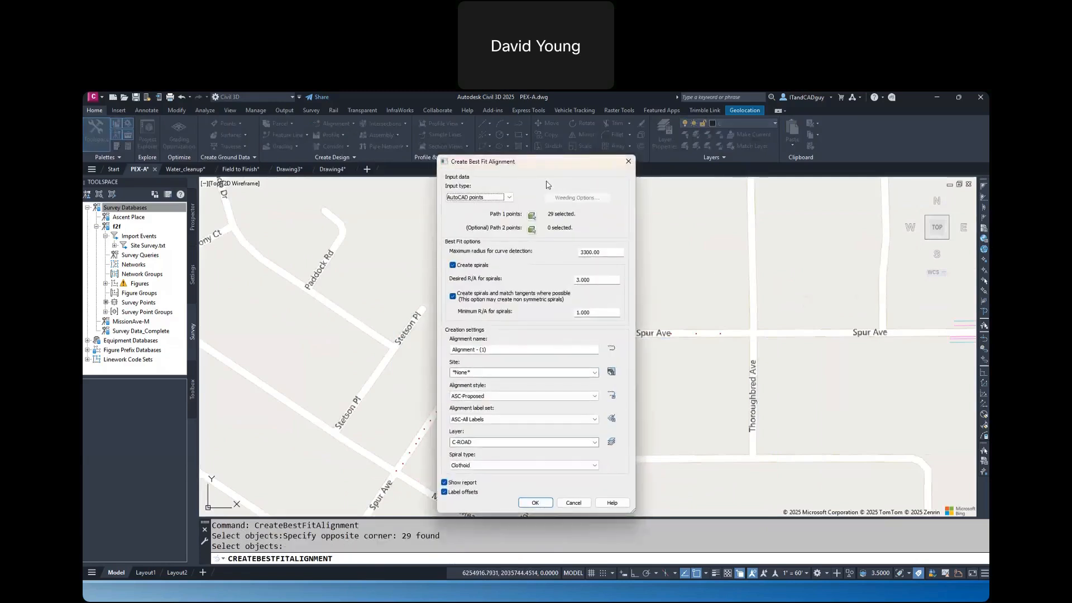
{"action": "left_click", "coordinate": [544, 504]}
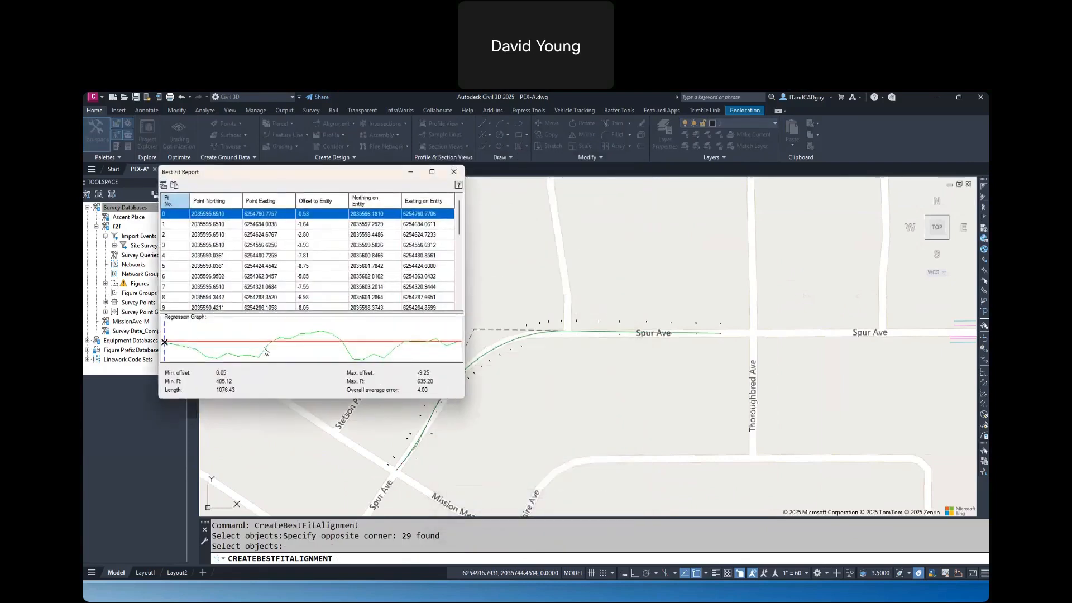
{"action": "left_click", "coordinate": [454, 173]}
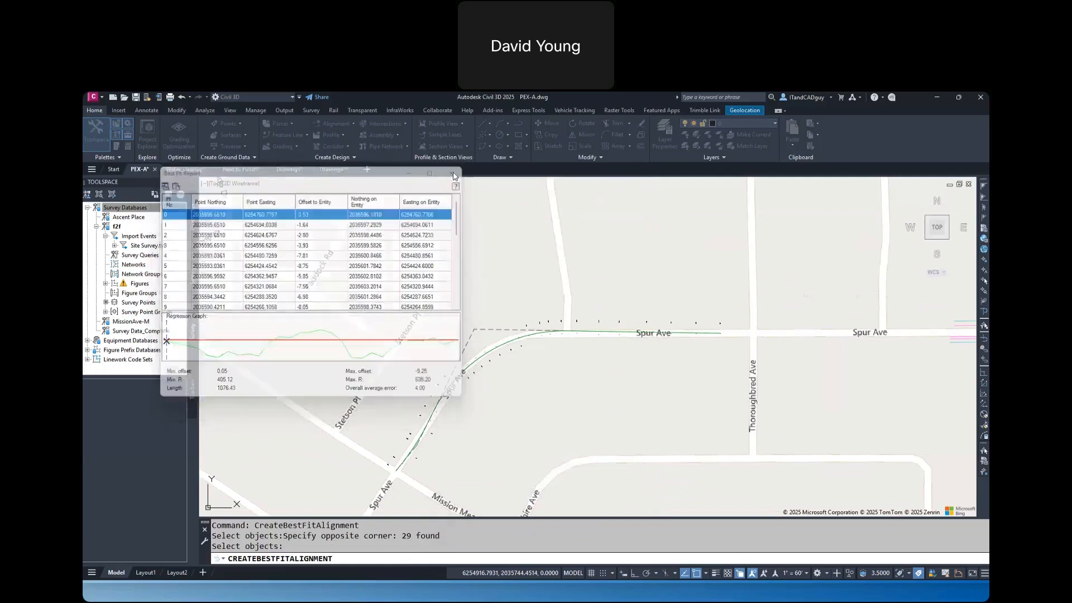
Inspect the best fit alignment around the Spur Ave bend, and erase it
{"action": "scroll", "coordinate": [440, 419], "scroll_direction": "up", "scroll_amount": 3}
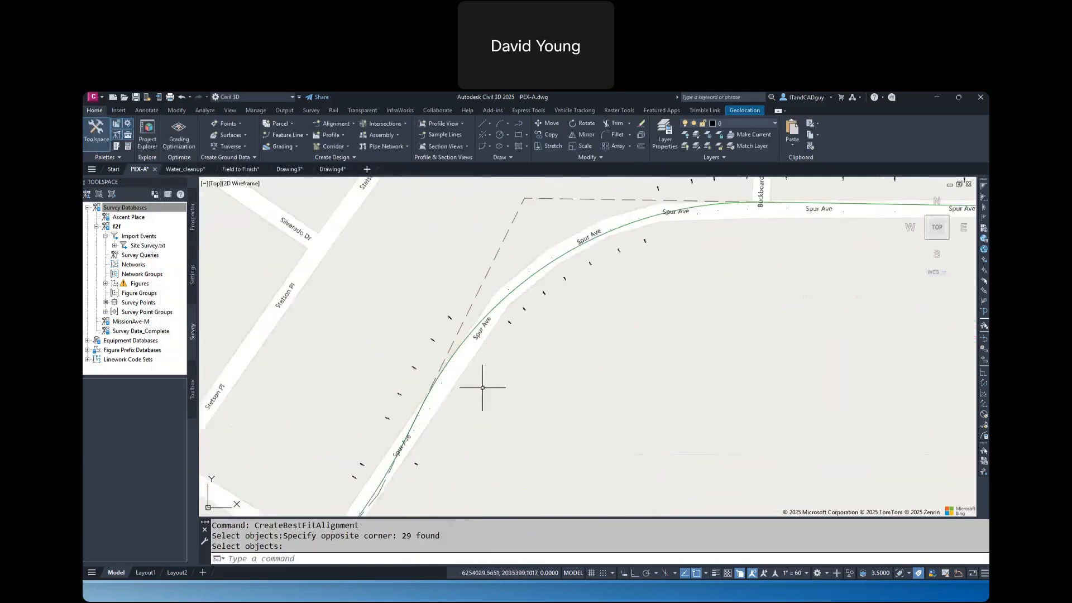
{"action": "scroll", "coordinate": [610, 304], "scroll_direction": "down", "scroll_amount": 2}
{"action": "scroll", "coordinate": [584, 341], "scroll_direction": "down", "scroll_amount": 1}
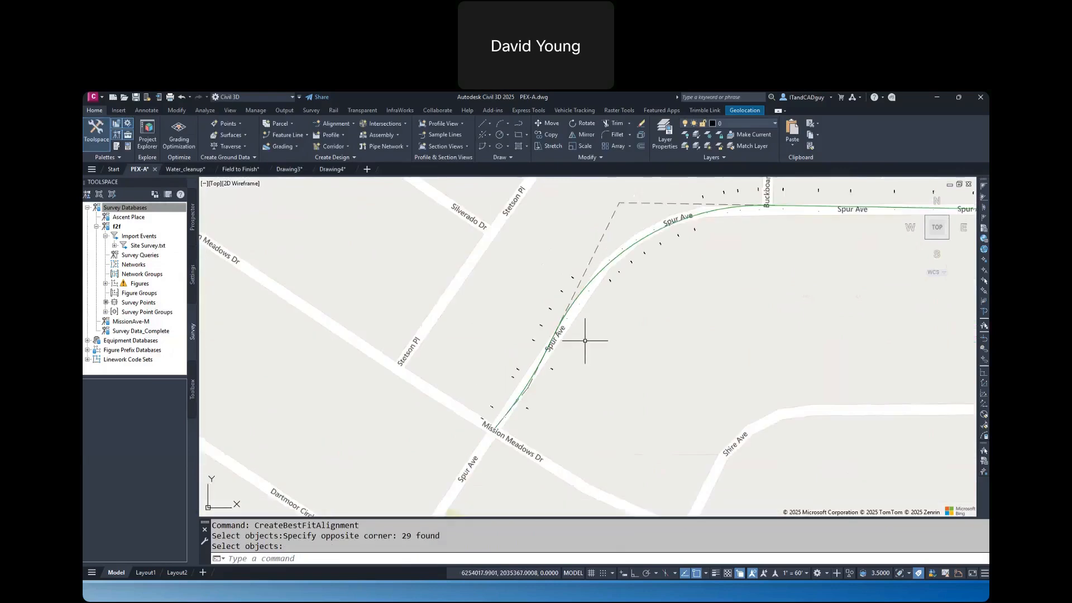
{"action": "middle_click_drag", "start_coordinate": [713, 296], "coordinate": [541, 375]}
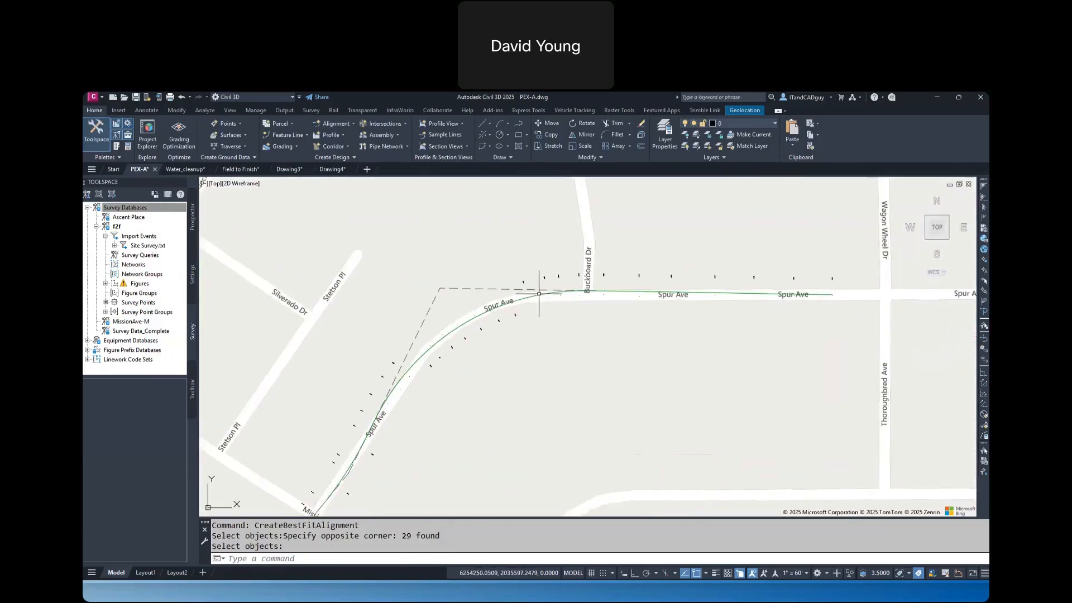
{"action": "left_click", "coordinate": [539, 293]}
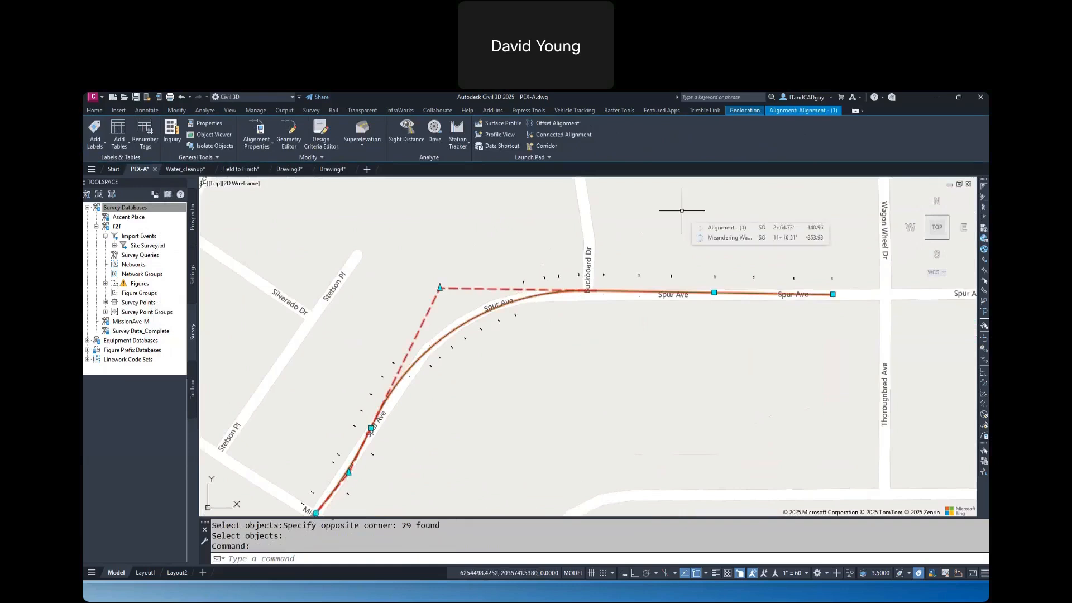
{"action": "key", "text": "Delete"}
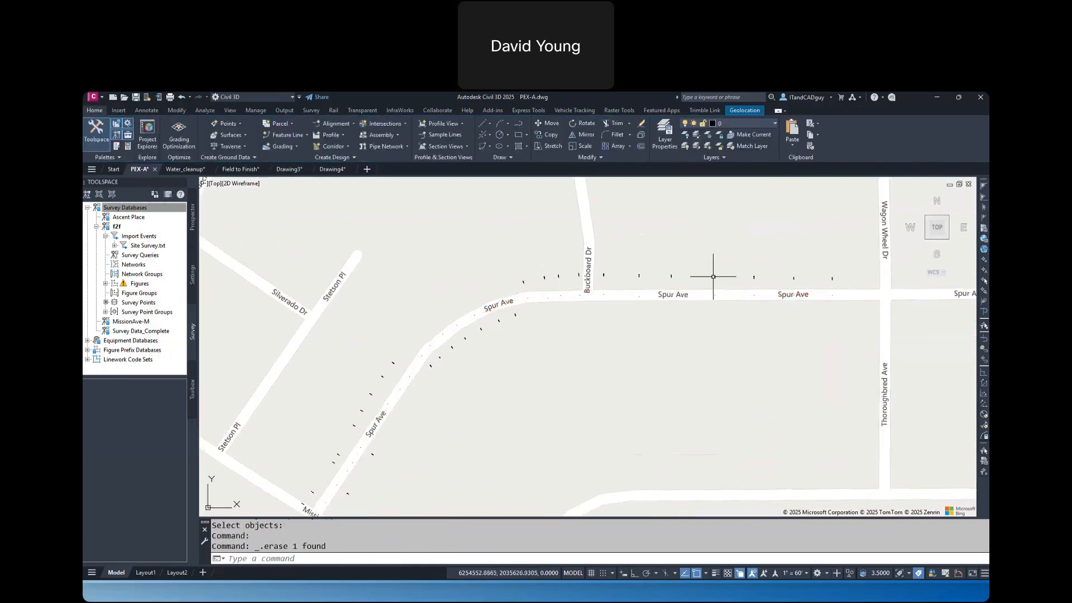
Check the offset labels along Spur Ave, and erase them together with all the AutoCAD points
{"action": "scroll", "coordinate": [713, 276], "scroll_direction": "up", "scroll_amount": 5}
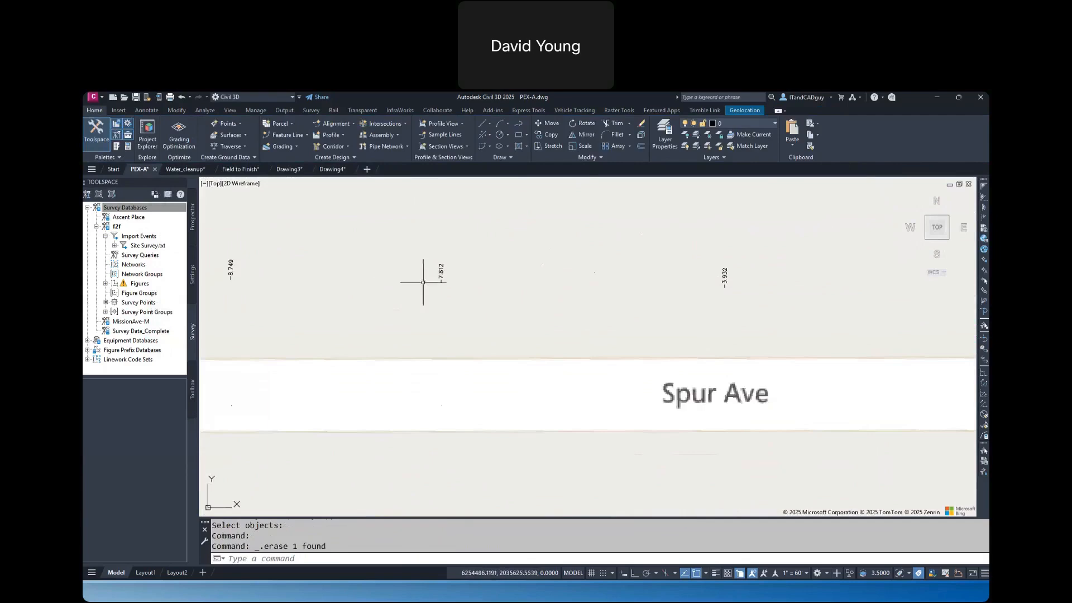
{"action": "middle_click_drag", "start_coordinate": [309, 285], "coordinate": [598, 286]}
{"action": "scroll", "coordinate": [598, 285], "scroll_direction": "down", "scroll_amount": 6}
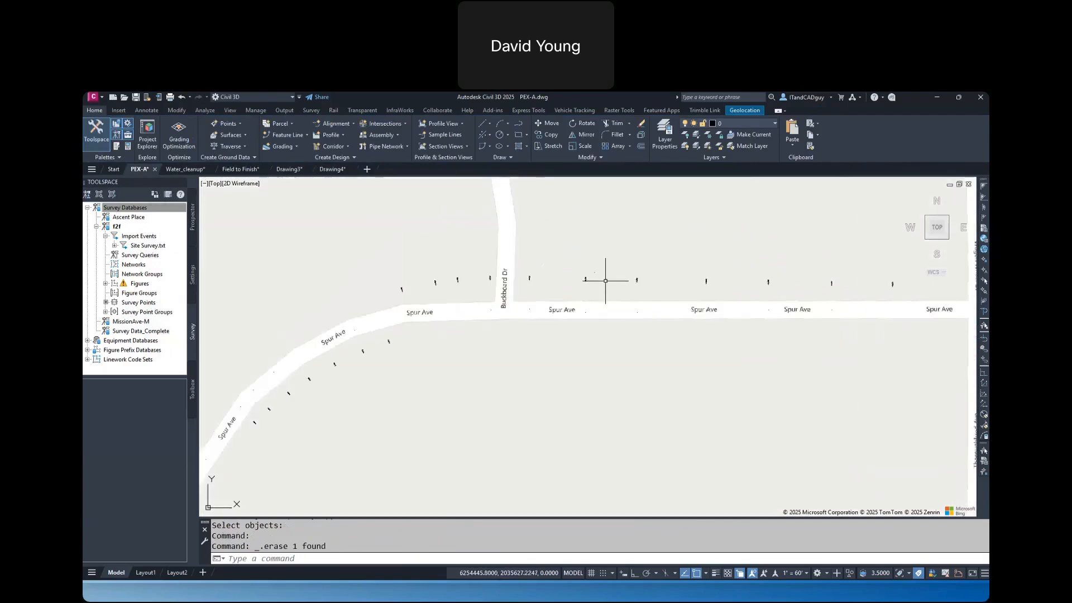
{"action": "left_click", "coordinate": [364, 446]}
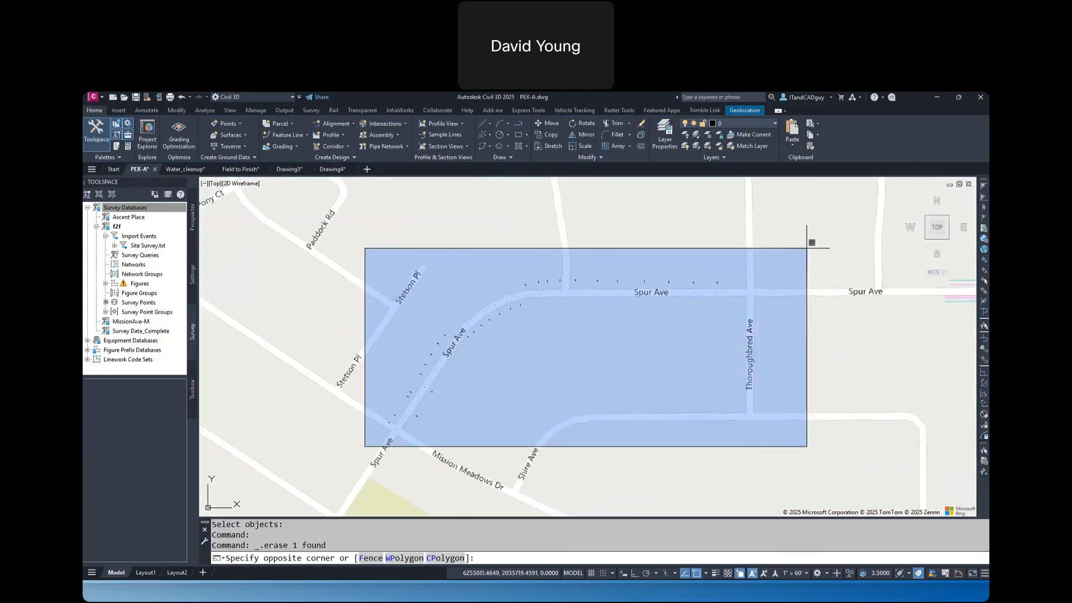
{"action": "left_click", "coordinate": [803, 244]}
{"action": "key", "text": "Delete"}
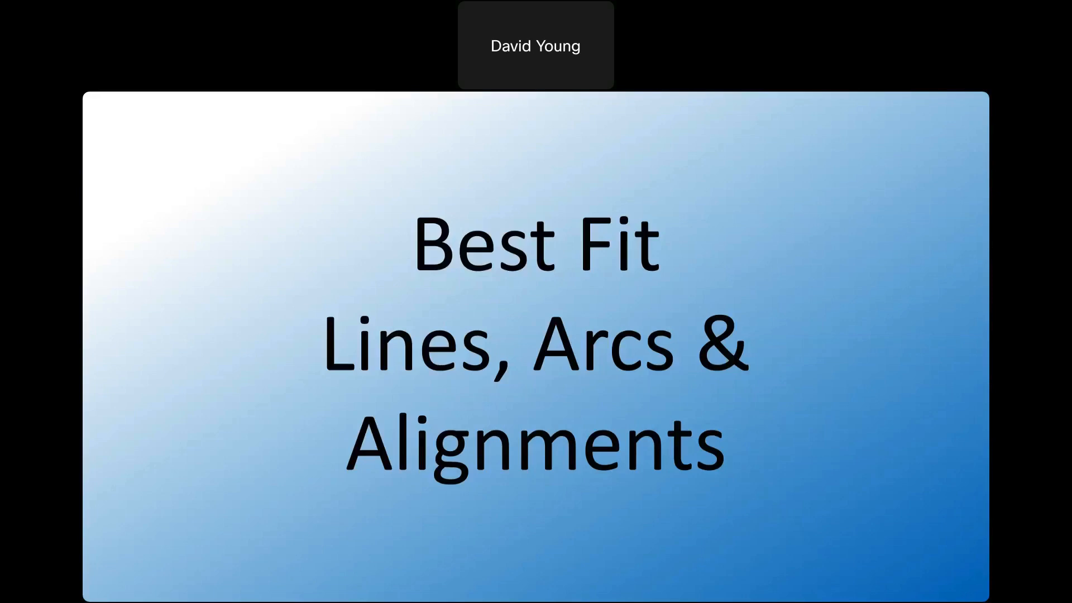
{"action": "left_click", "coordinate": [446, 385]}
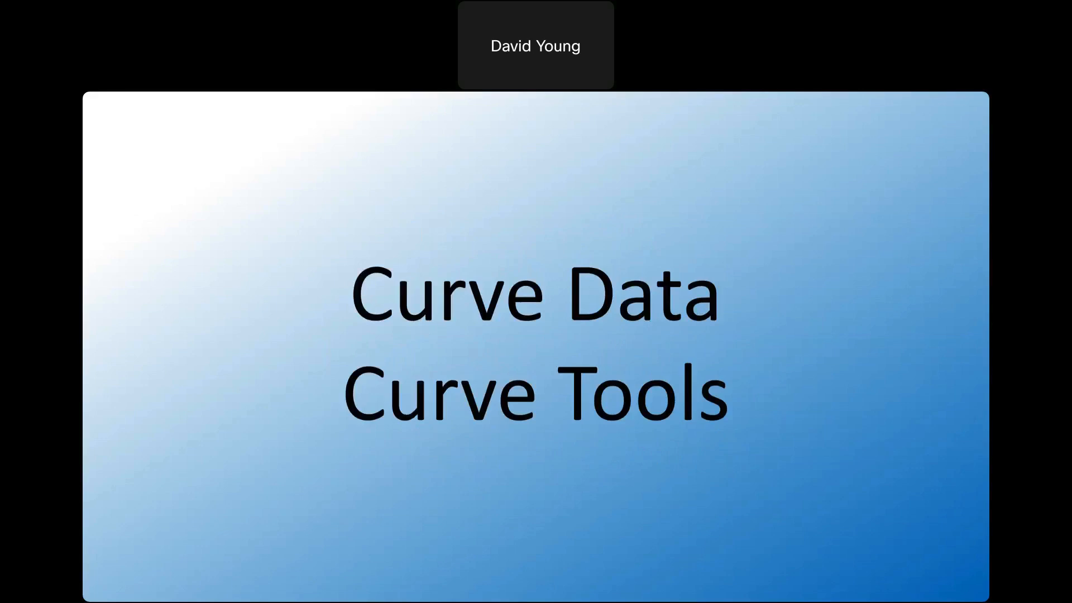
Return to Drawing4 in Civil 3D and draw a three-point arc in an empty area, about 641 in radius and 1128 long
{"action": "key", "text": "alt+Tab"}
{"action": "middle_click_drag", "start_coordinate": [502, 280], "coordinate": [740, 485]}
{"action": "key", "text": "Escape"}
{"action": "key", "text": "Escape"}
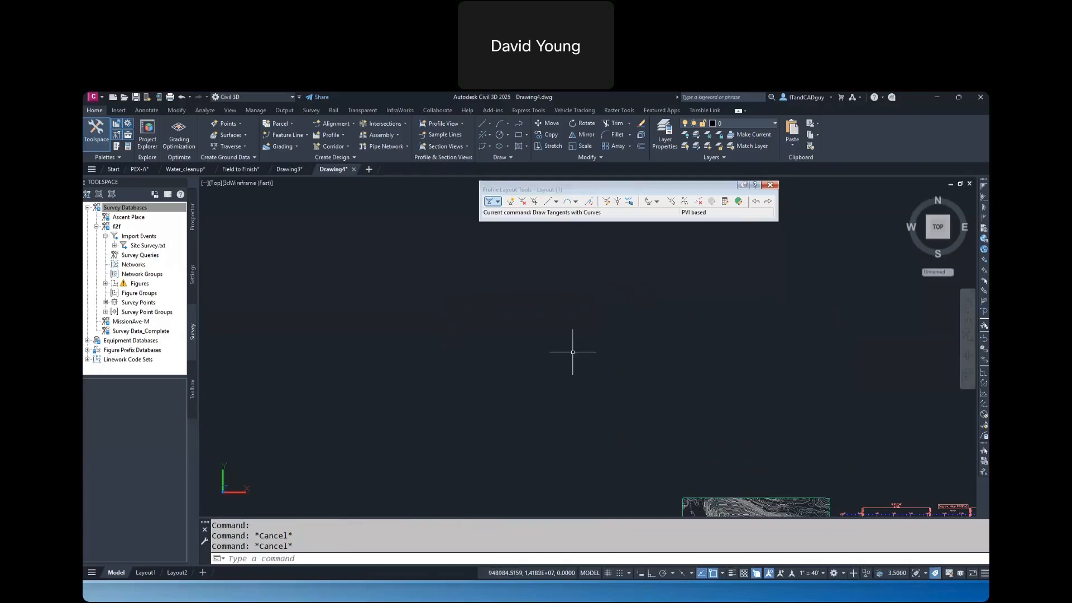
{"action": "type", "text": "arc"}
{"action": "key", "text": "Return"}
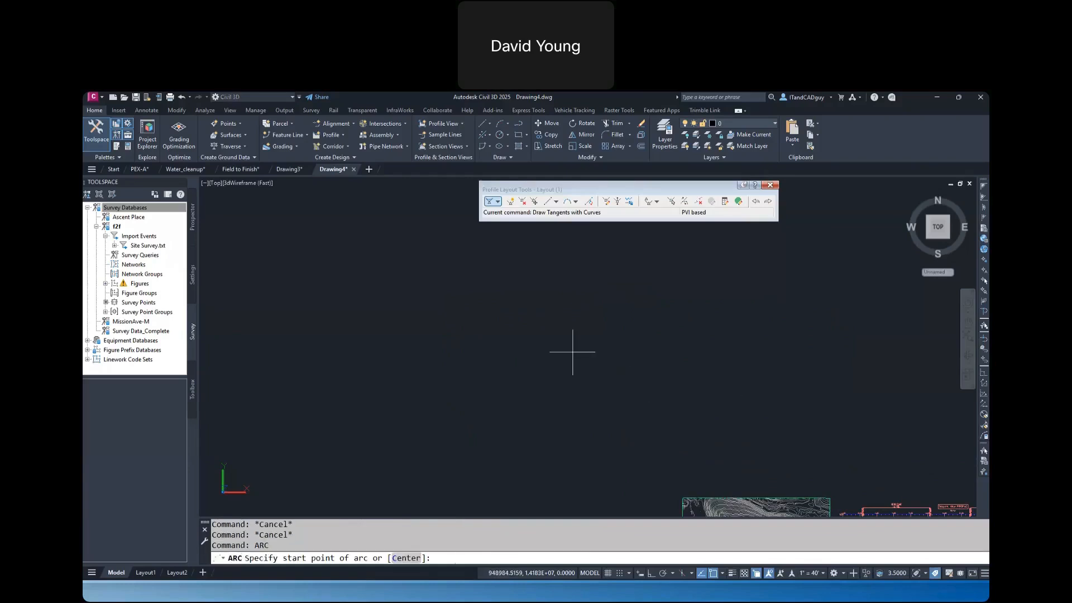
{"action": "left_click", "coordinate": [534, 363]}
{"action": "left_click", "coordinate": [551, 346]}
{"action": "left_click", "coordinate": [691, 321]}
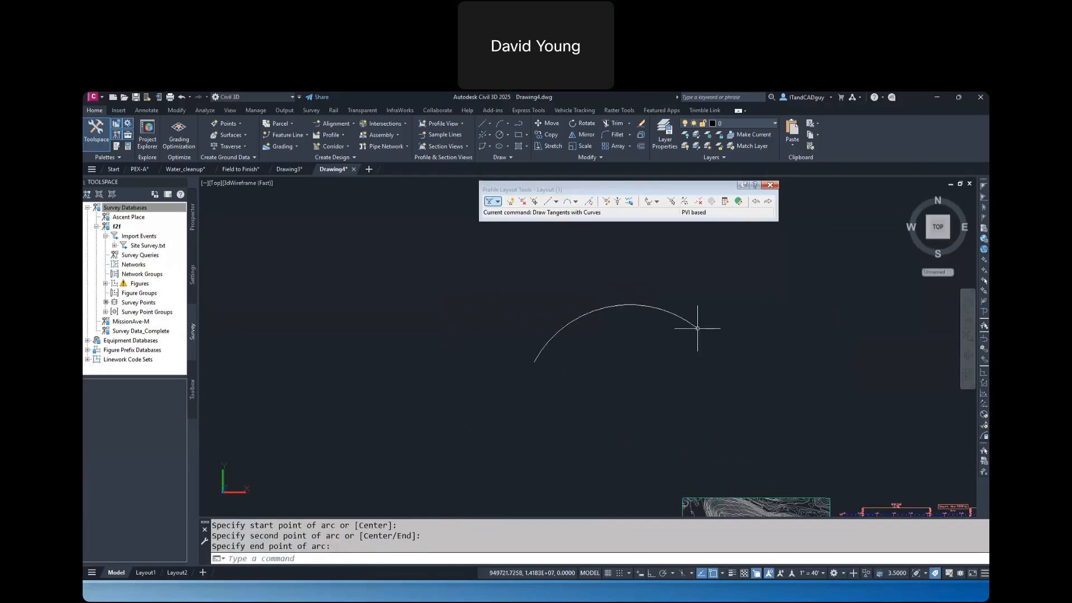
{"action": "key", "text": "Return"}
{"action": "key", "text": "Escape"}
List the arc's properties, examine its radius and end angle, and close the text window
{"action": "left_click", "coordinate": [684, 320]}
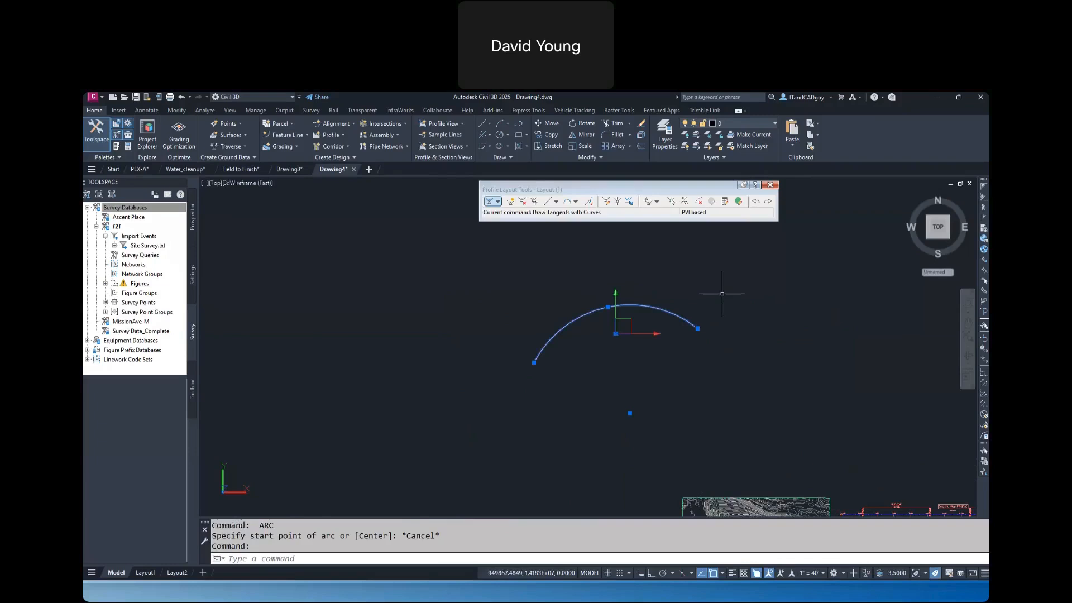
{"action": "type", "text": "list"}
{"action": "key", "text": "Return"}
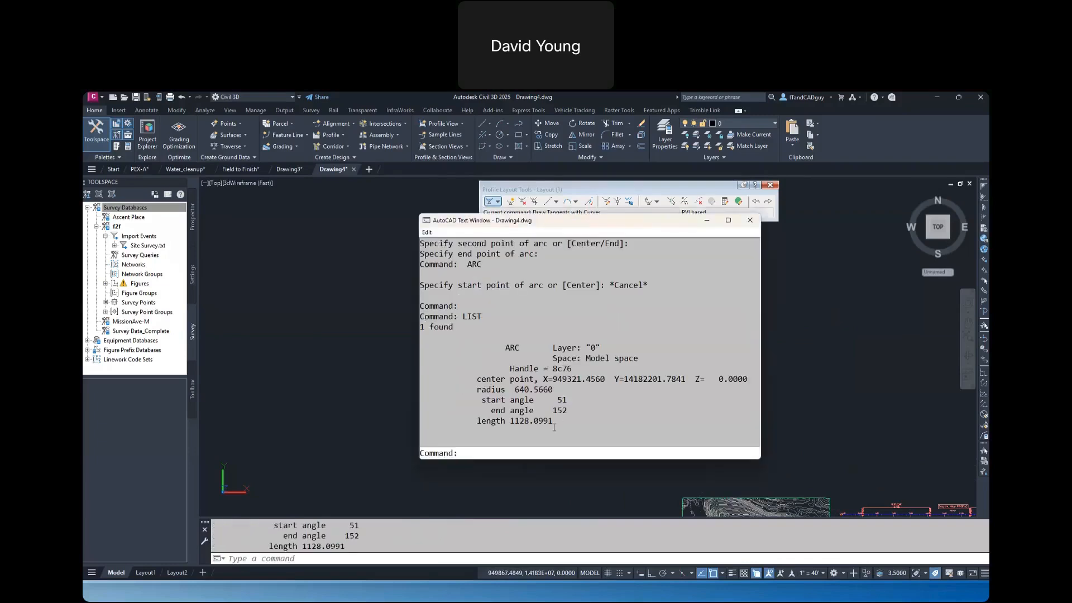
{"action": "left_click_drag", "start_coordinate": [552, 390], "coordinate": [510, 390]}
{"action": "left_click_drag", "start_coordinate": [574, 411], "coordinate": [543, 411]}
{"action": "left_click_drag", "start_coordinate": [631, 228], "coordinate": [380, 222]}
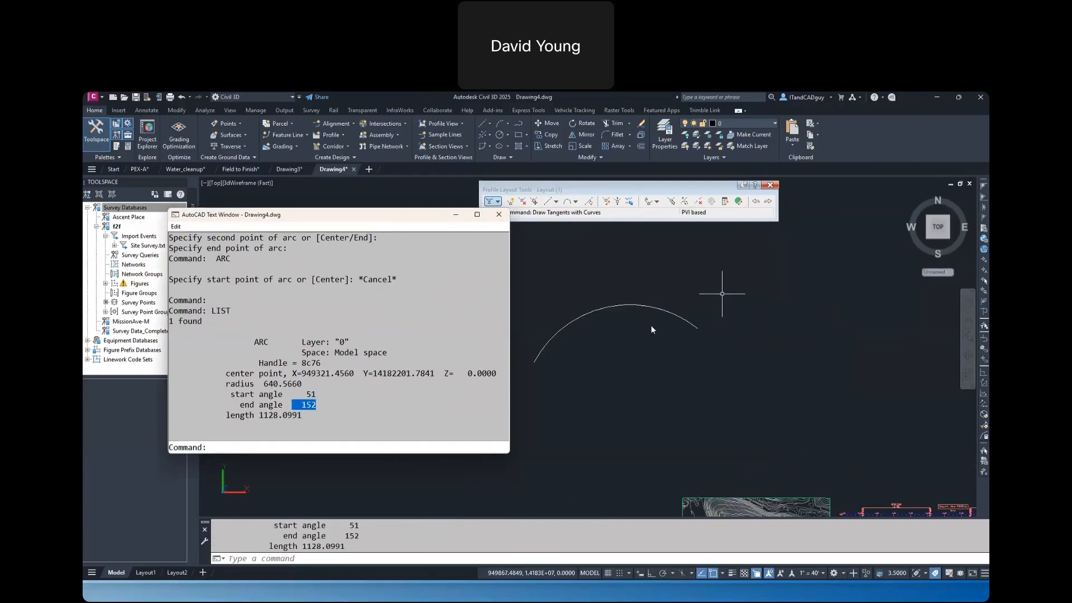
{"action": "key", "text": "F2"}
{"action": "key", "text": "Escape"}
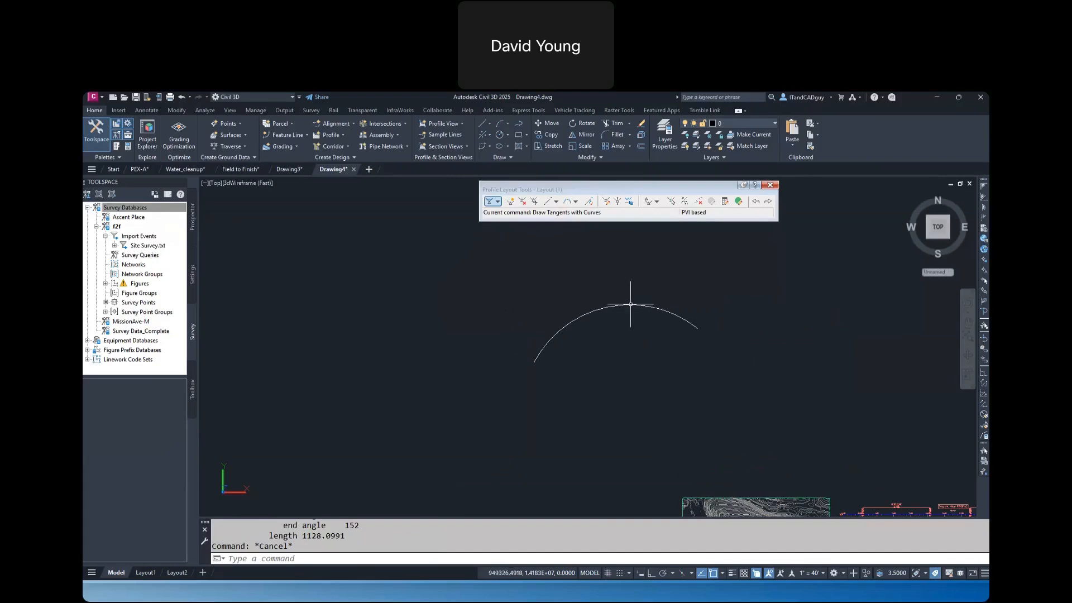
Read the arc's full curve data with the Curve Calculator by picking the arc, and close the calculator
{"action": "left_click", "coordinate": [658, 298]}
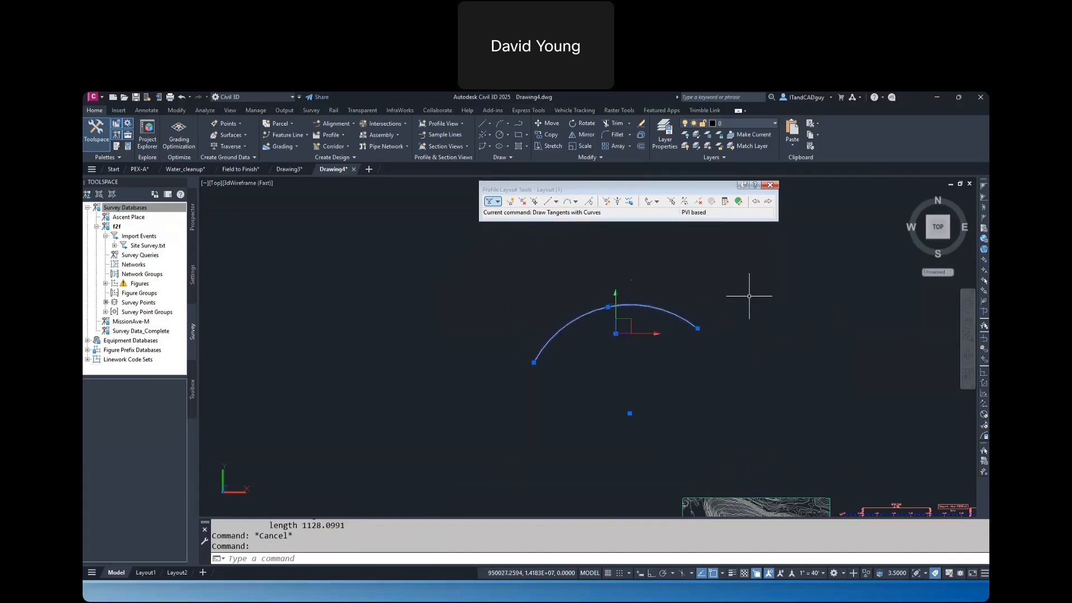
{"action": "left_click", "coordinate": [489, 146]}
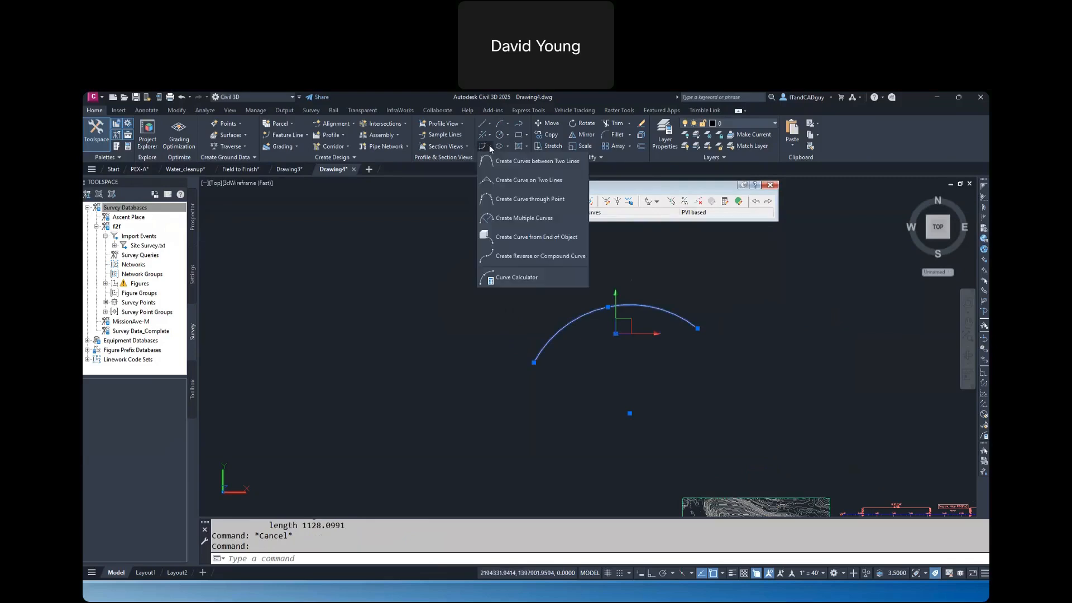
{"action": "left_click", "coordinate": [522, 276]}
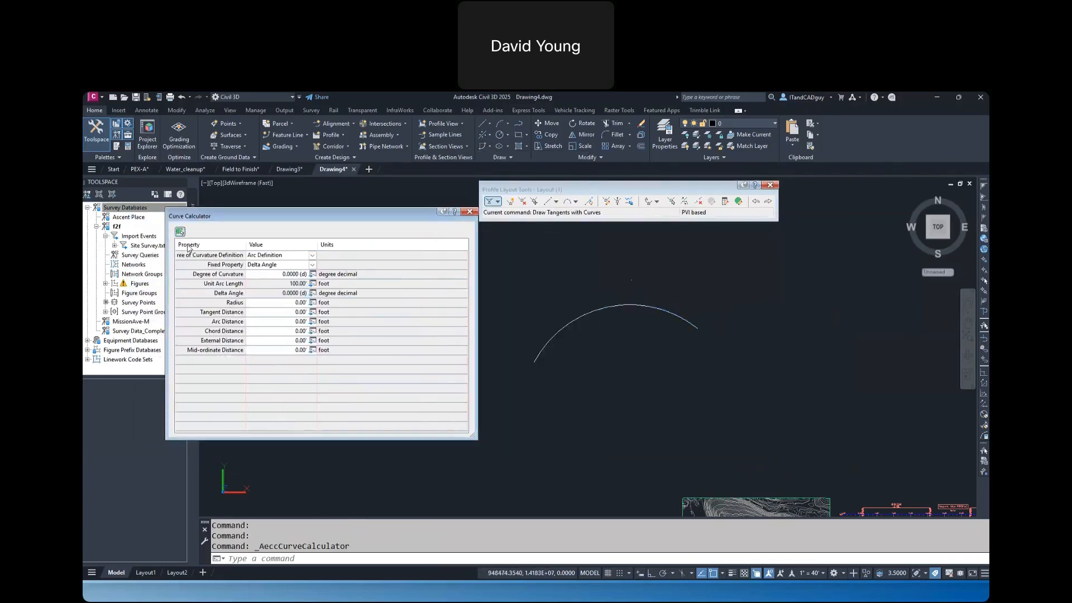
{"action": "left_click", "coordinate": [180, 231]}
{"action": "left_click", "coordinate": [560, 329]}
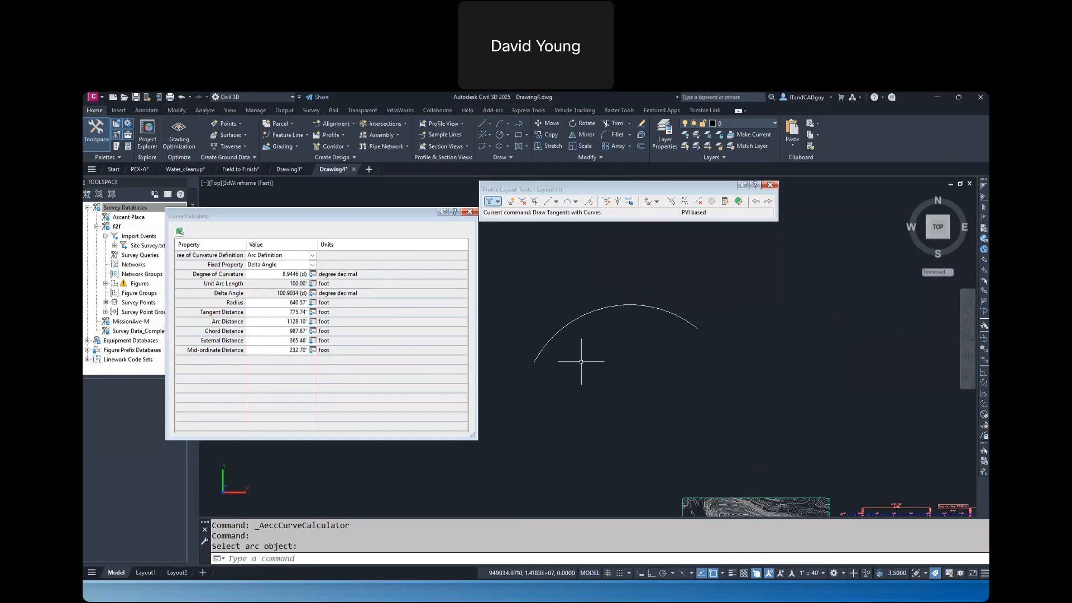
{"action": "left_click", "coordinate": [470, 212]}
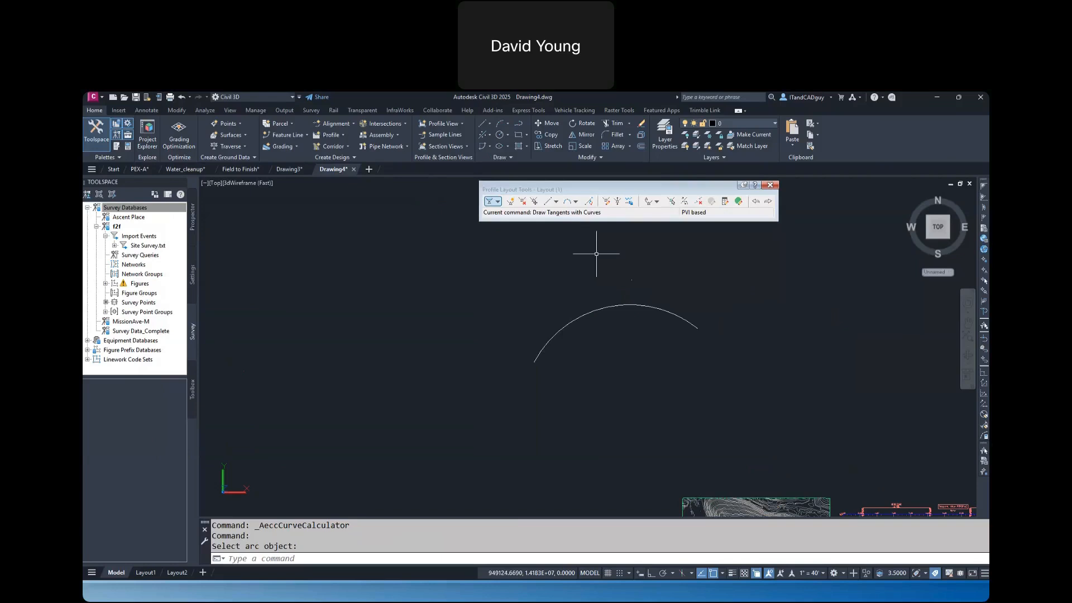
List the arc's geometry with CGLIST, examine its tangent, chord, course and delta in the text window, and close the window
{"action": "type", "text": "CGLIST"}
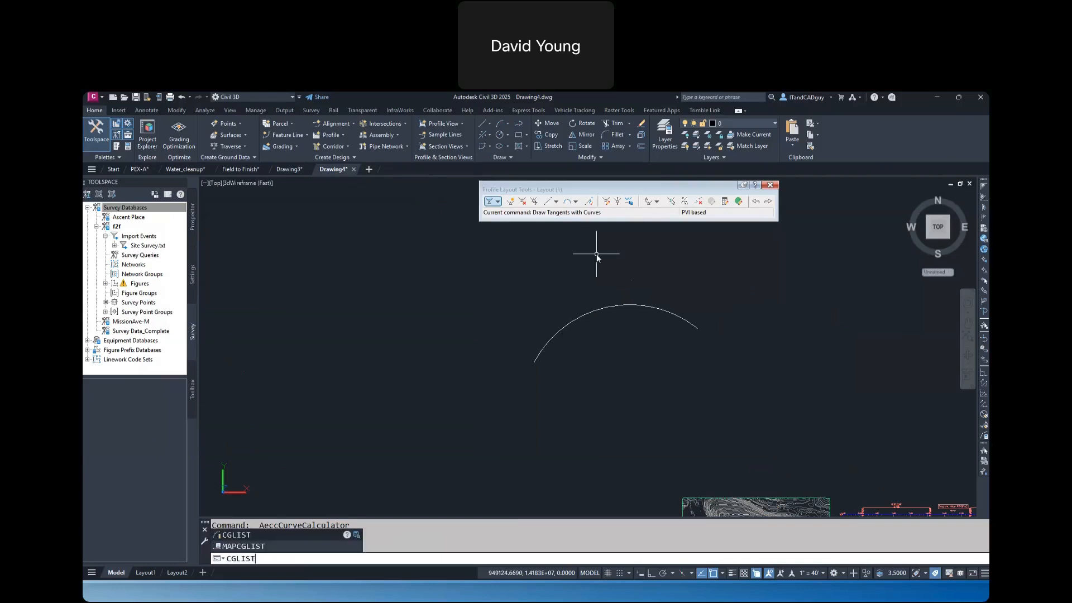
{"action": "key", "text": "Return"}
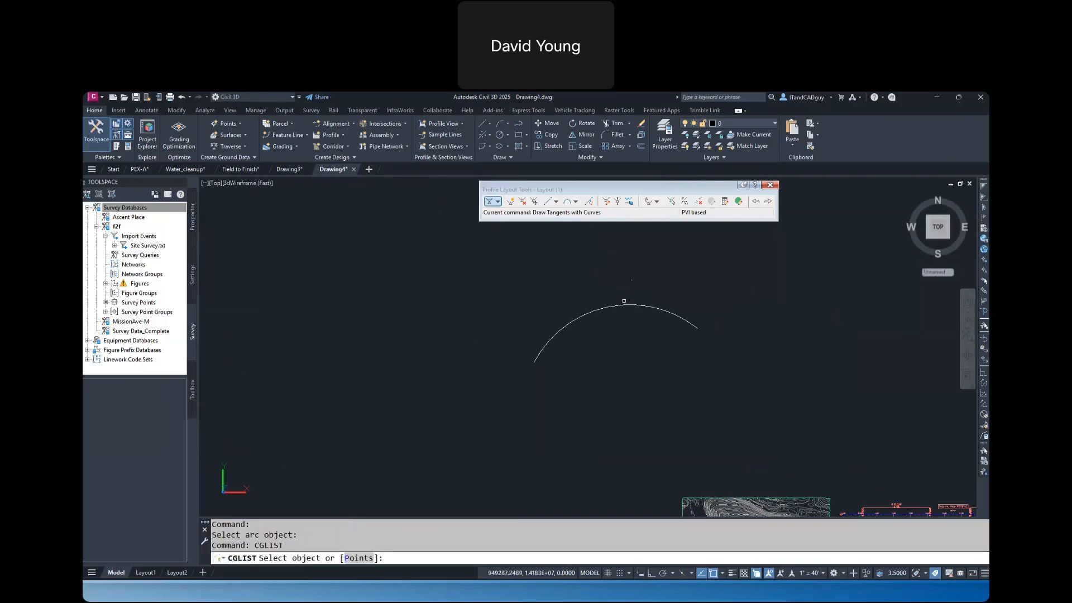
{"action": "left_click", "coordinate": [624, 304]}
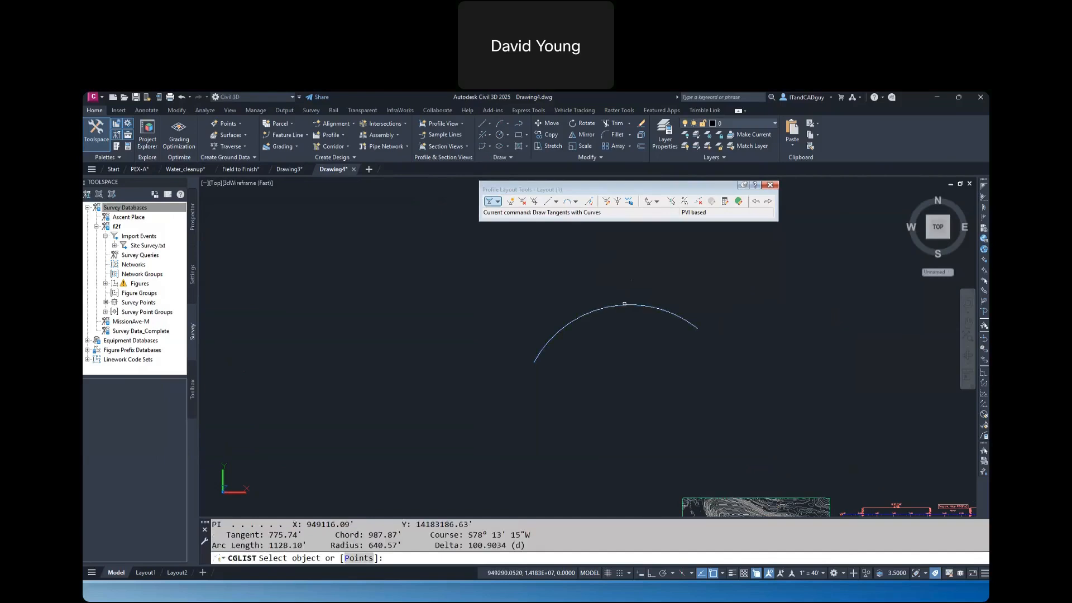
{"action": "key", "text": "Return"}
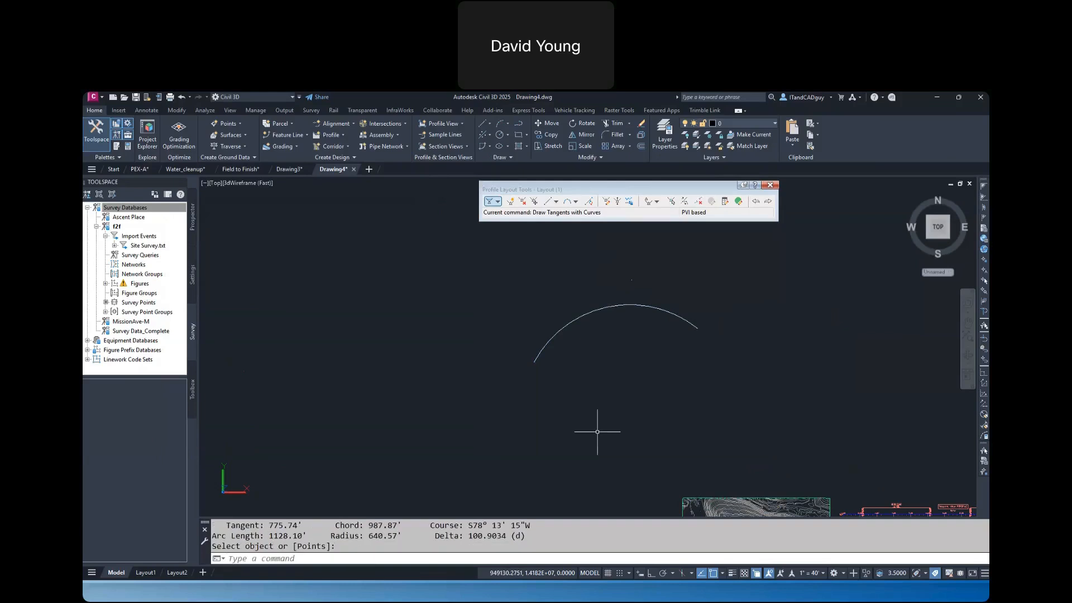
{"action": "key", "text": "F2"}
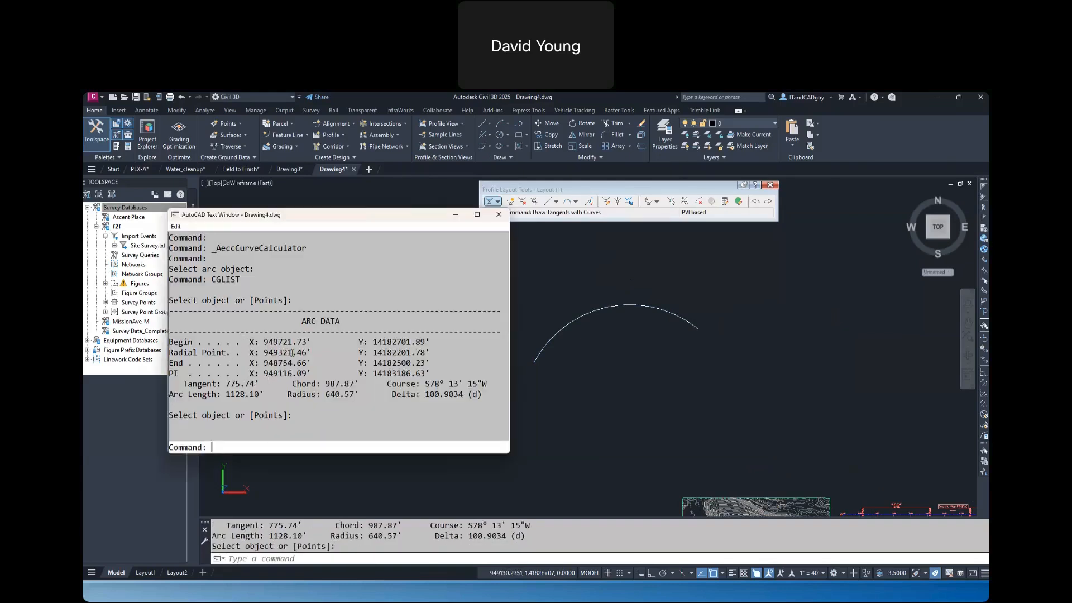
{"action": "left_click_drag", "start_coordinate": [264, 383], "coordinate": [212, 384]}
{"action": "left_click_drag", "start_coordinate": [322, 384], "coordinate": [497, 389]}
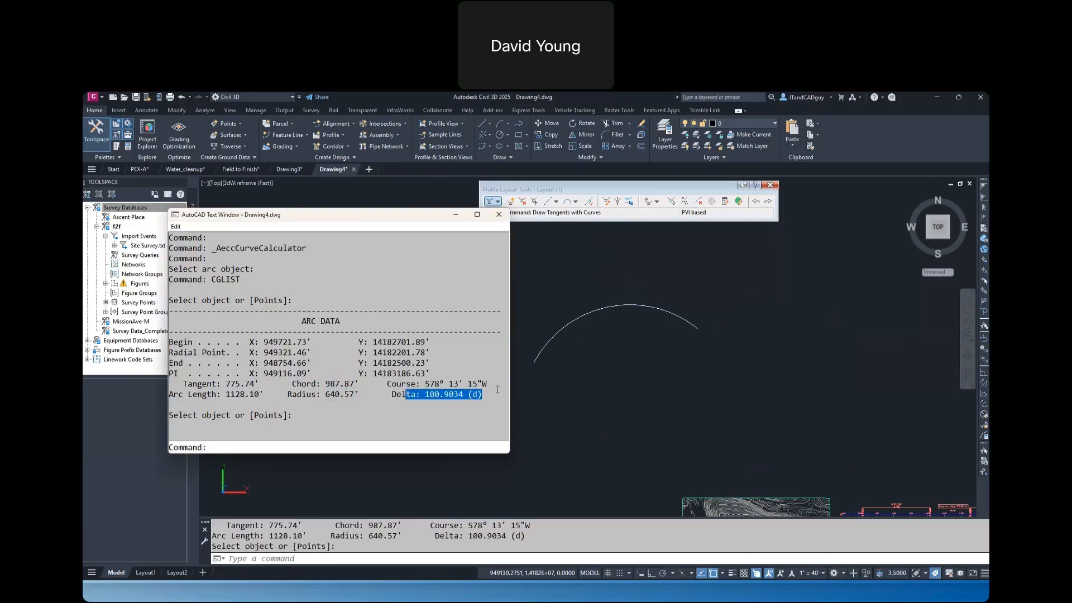
{"action": "left_click", "coordinate": [500, 217]}
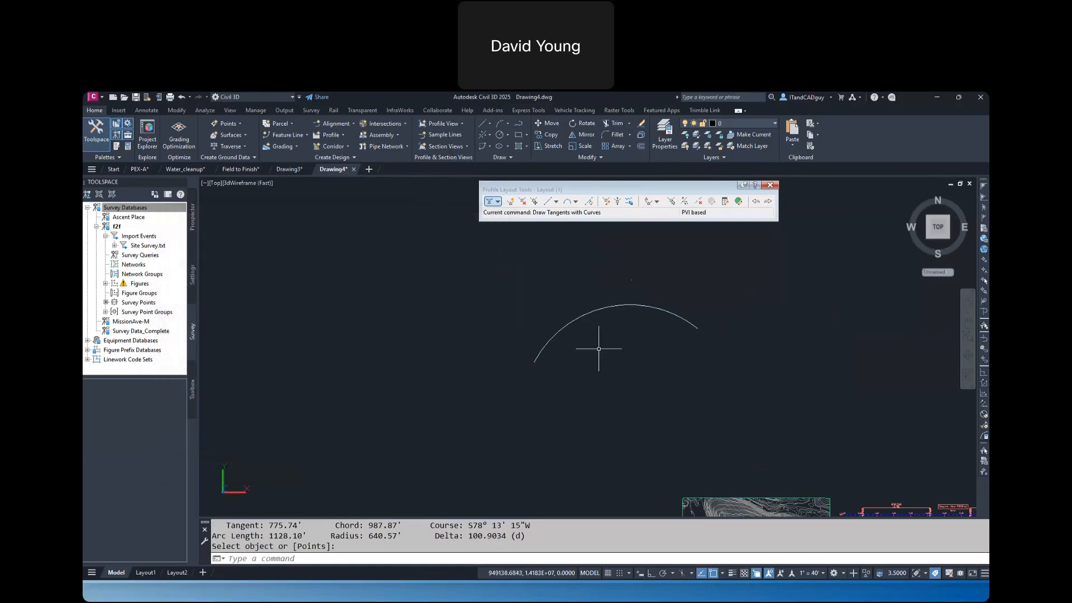
Erase the three-point arc from the drawing
{"action": "left_click", "coordinate": [636, 377]}
{"action": "left_click", "coordinate": [550, 270]}
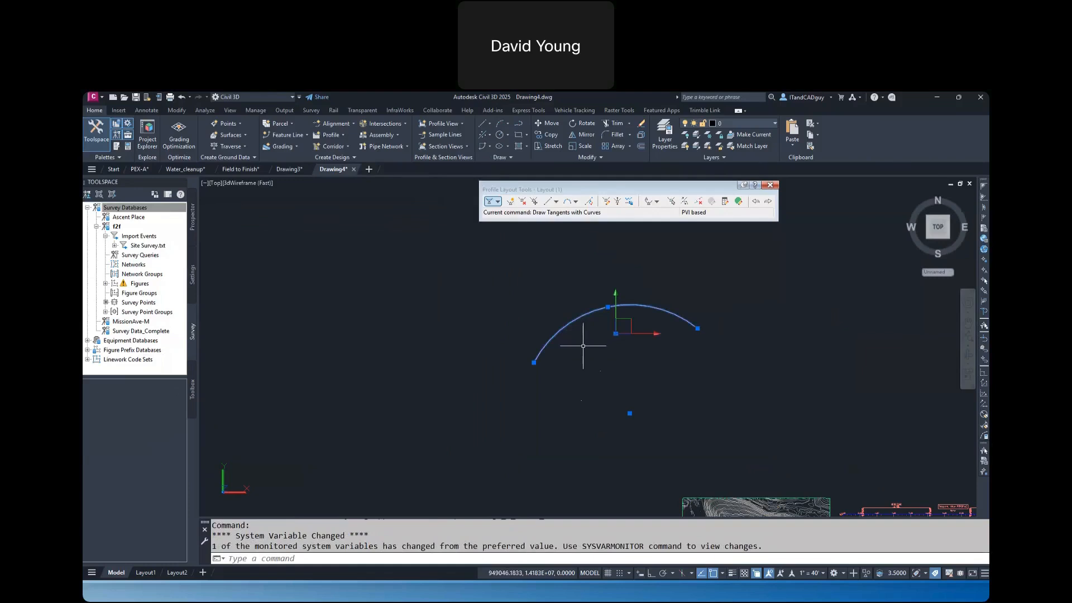
{"action": "key", "text": "Delete"}
Draw two separate lines in the empty area that rise toward each other and leave a gap between their upper ends
{"action": "type", "text": "l"}
{"action": "key", "text": "Return"}
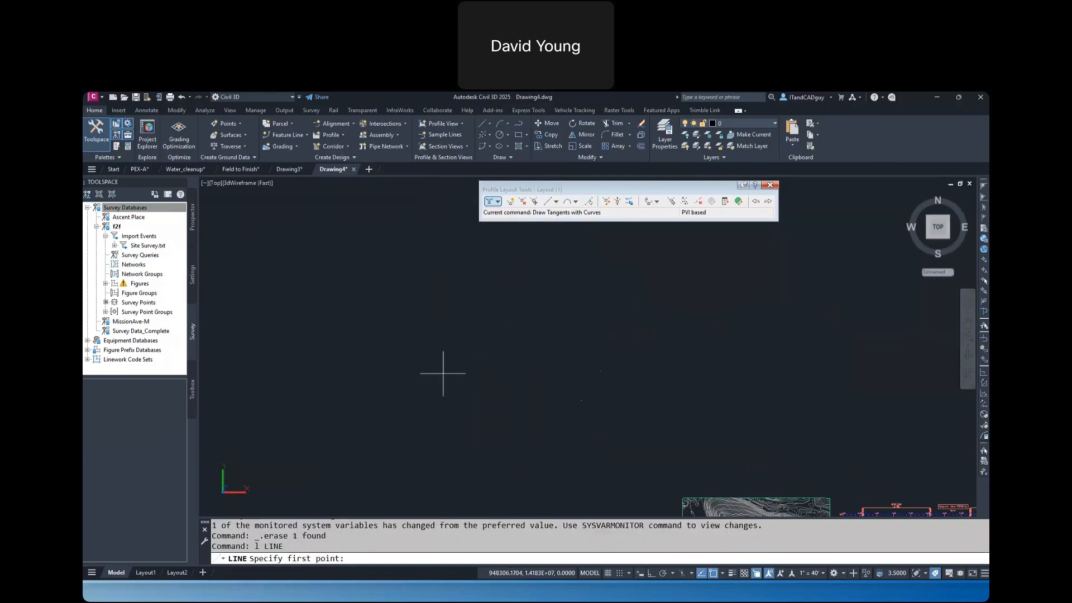
{"action": "left_click", "coordinate": [420, 395]}
{"action": "left_click", "coordinate": [518, 344]}
{"action": "key", "text": "Return"}
{"action": "key", "text": "Return"}
{"action": "left_click", "coordinate": [690, 401]}
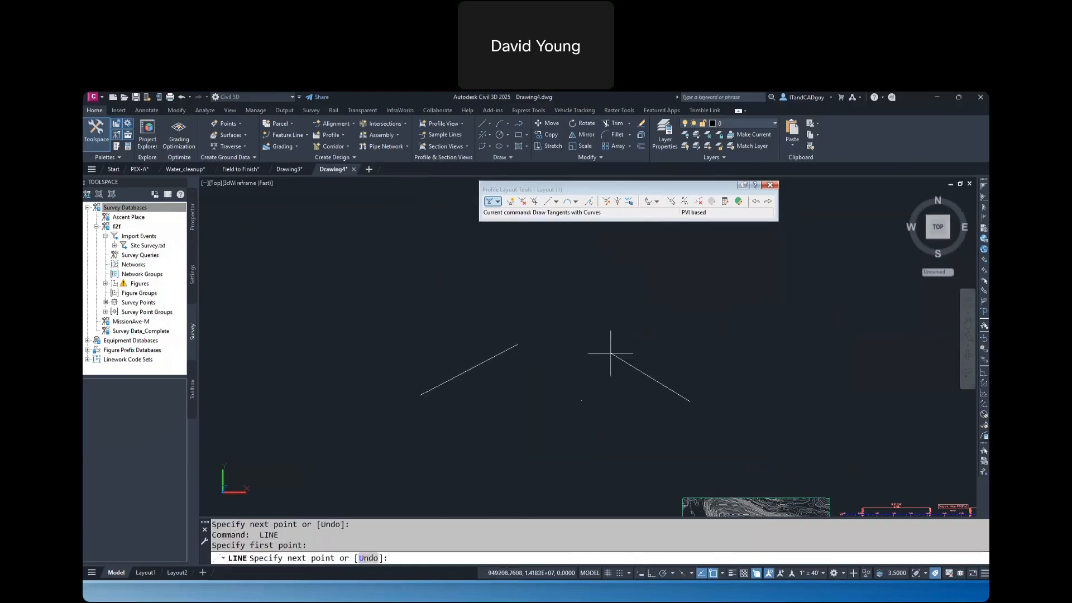
{"action": "key", "text": "Return"}
{"action": "scroll", "coordinate": [557, 347], "scroll_direction": "up", "scroll_amount": 2}
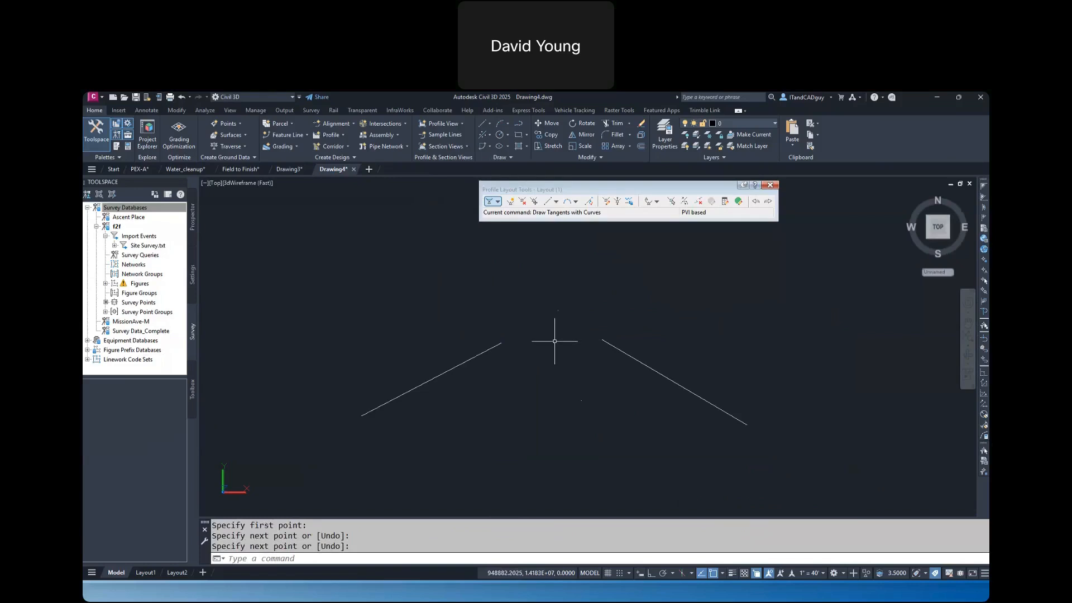
Create a curve through a point in the gap, tangent to both lines, about 855 ft in radius and 866 ft long
{"action": "left_click", "coordinate": [489, 147]}
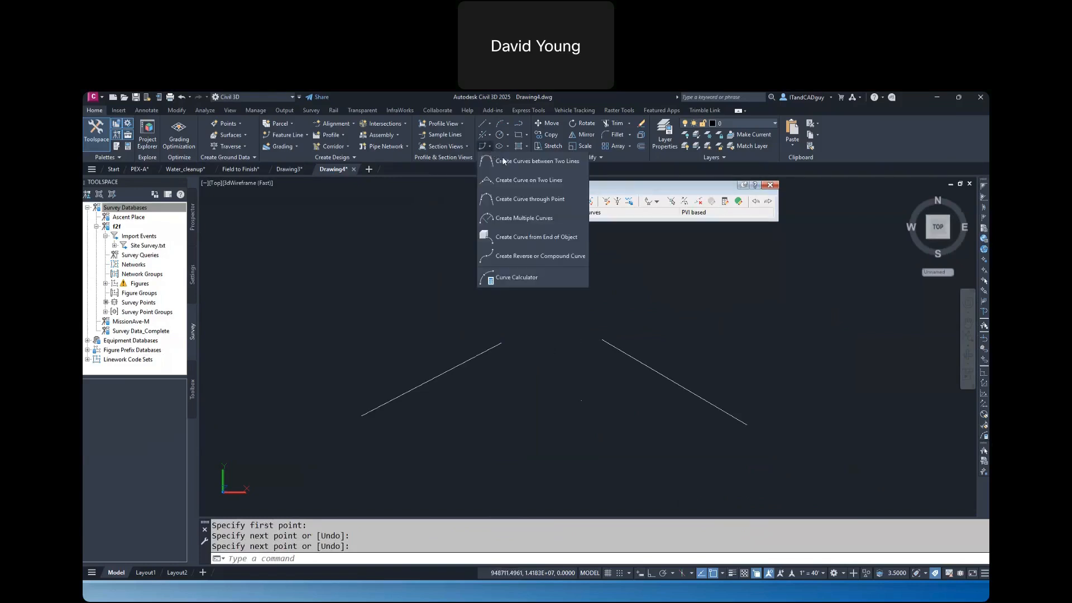
{"action": "left_click", "coordinate": [519, 200]}
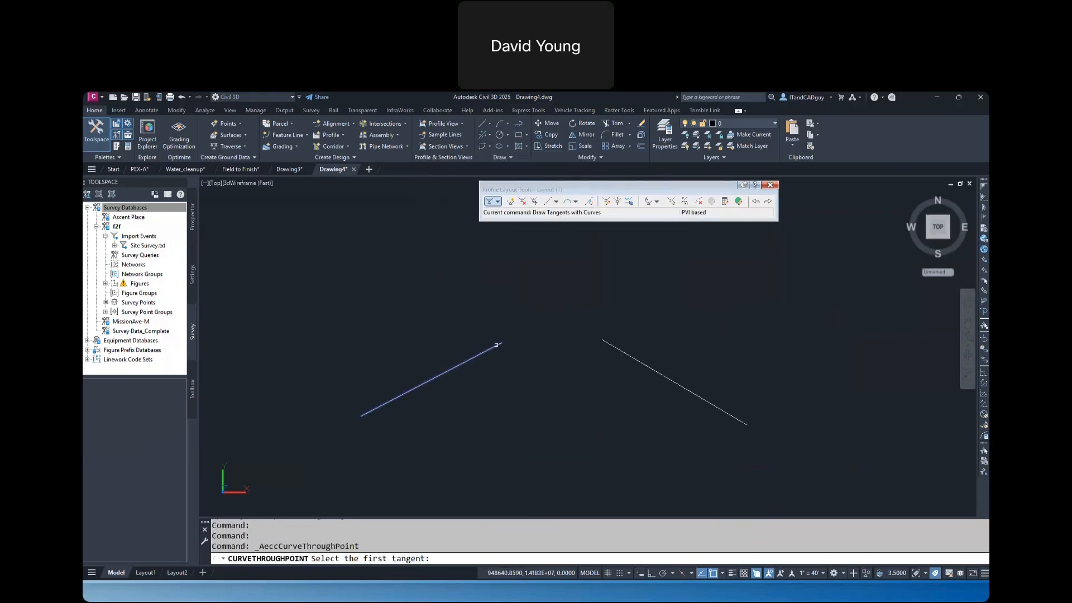
{"action": "left_click", "coordinate": [495, 347]}
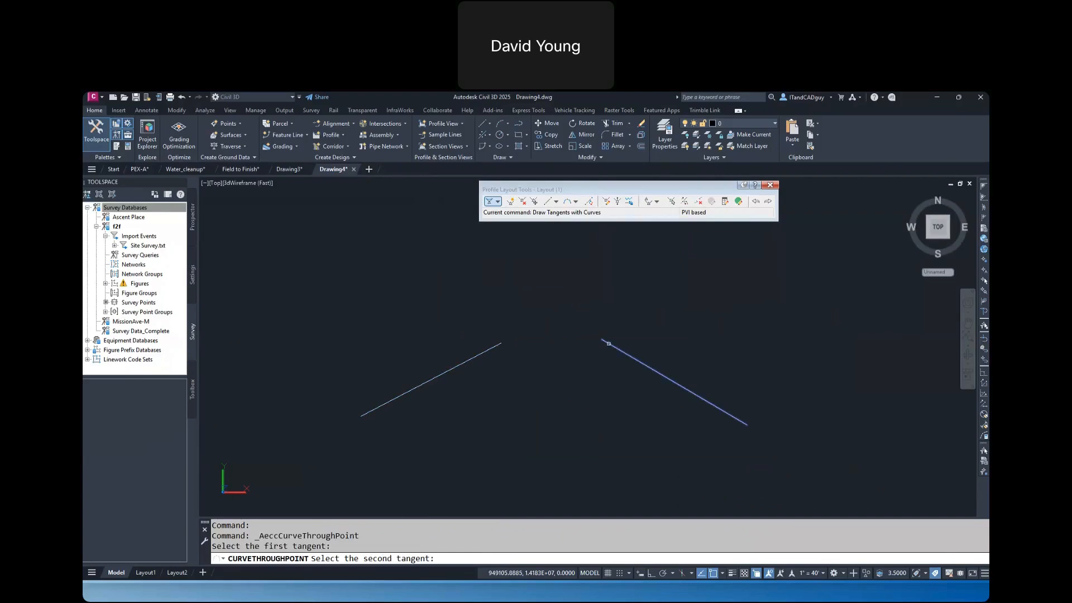
{"action": "left_click", "coordinate": [608, 343]}
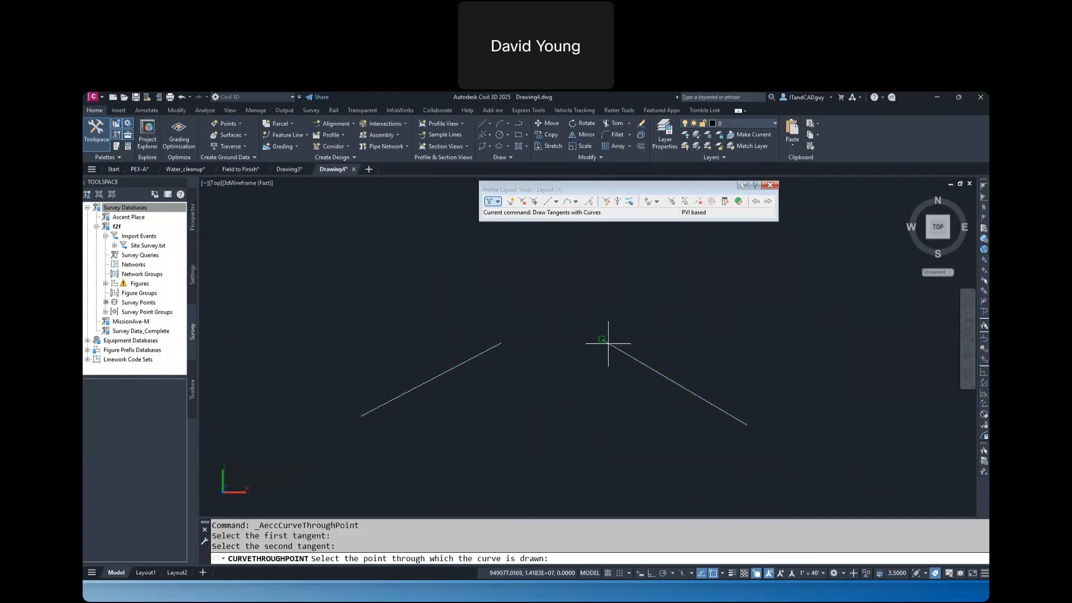
{"action": "left_click", "coordinate": [550, 343]}
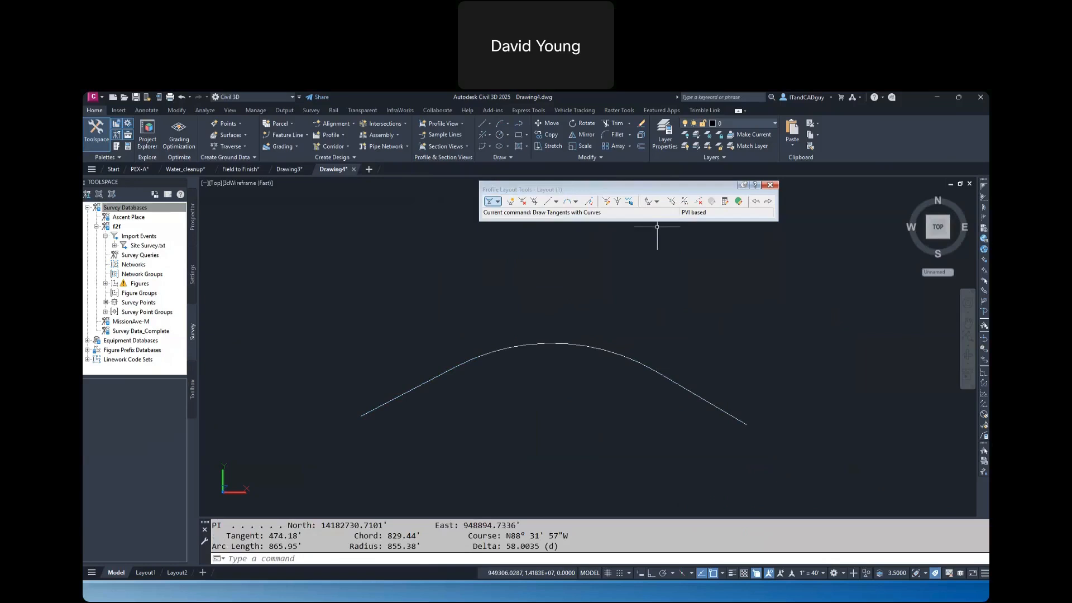
Erase the curve with its two tangent lines, and close the Profile Layout Tools
{"action": "left_click", "coordinate": [687, 300]}
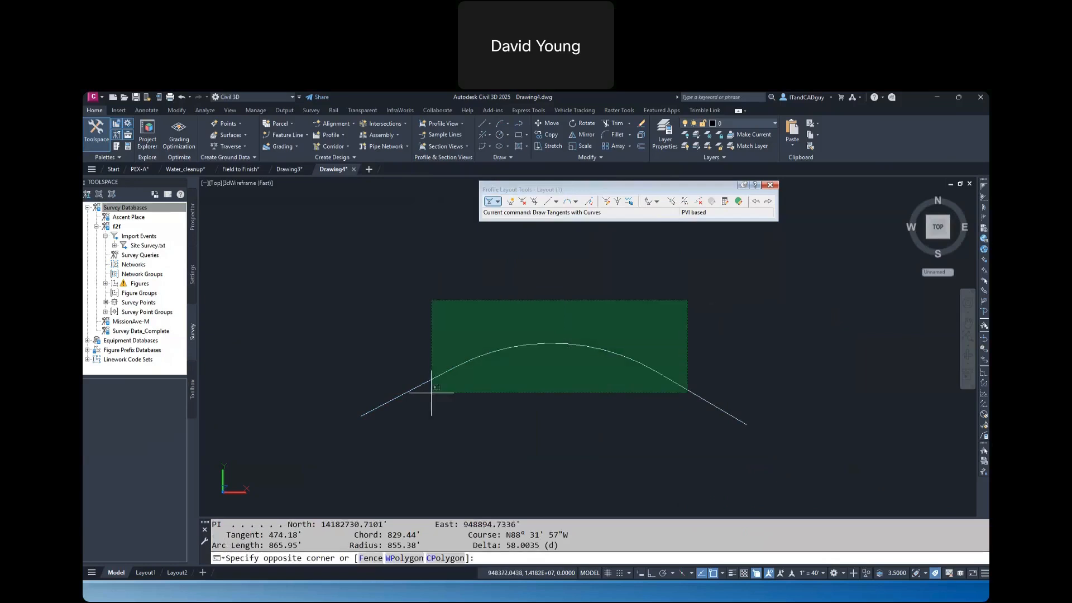
{"action": "left_click", "coordinate": [432, 393]}
{"action": "key", "text": "Delete"}
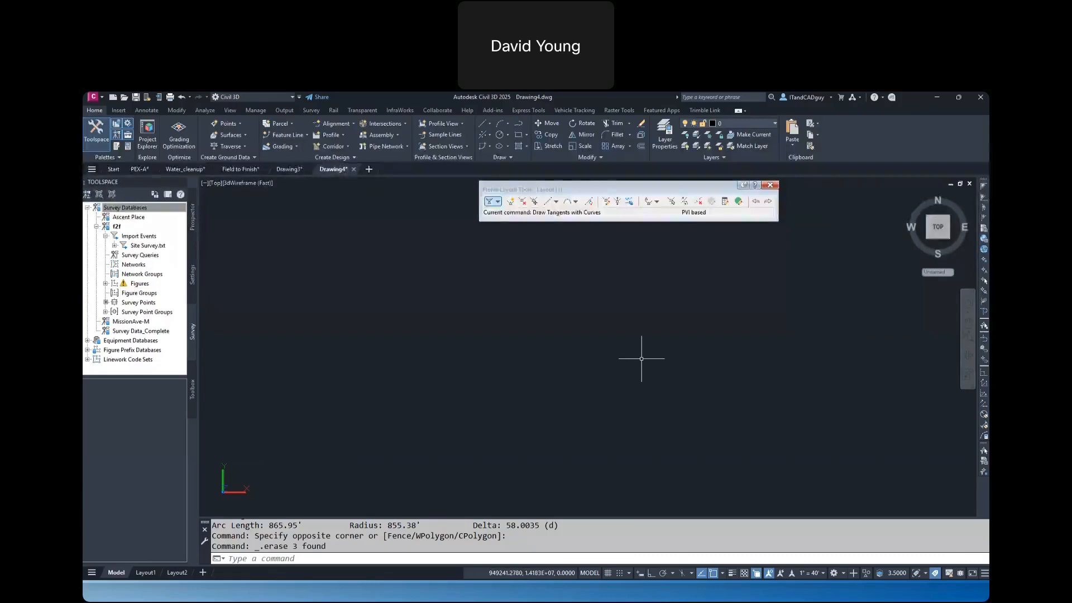
{"action": "left_click", "coordinate": [771, 185]}
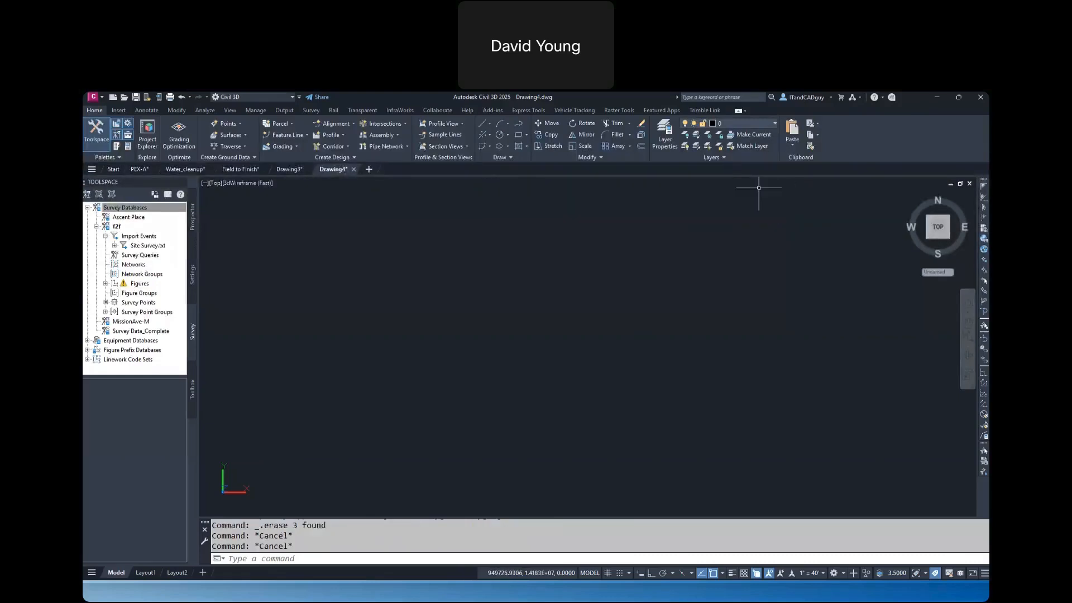
Start a line by bearing in the empty area with quadrant 1 (NE), bearing 70.1523 and distance 300, and end the bearing entry
{"action": "left_click", "coordinate": [491, 124]}
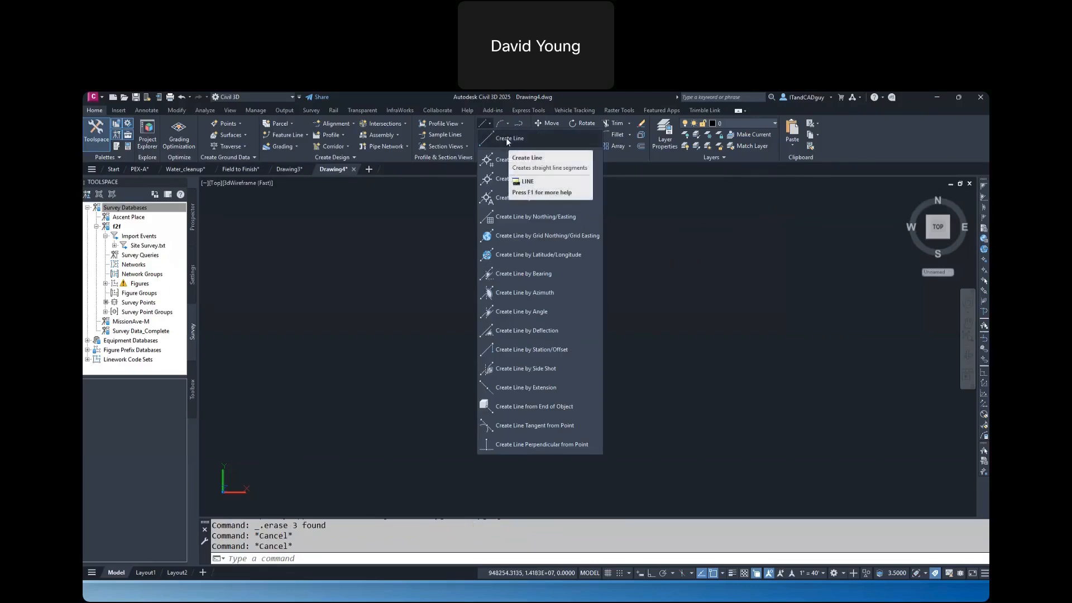
{"action": "left_click", "coordinate": [533, 272]}
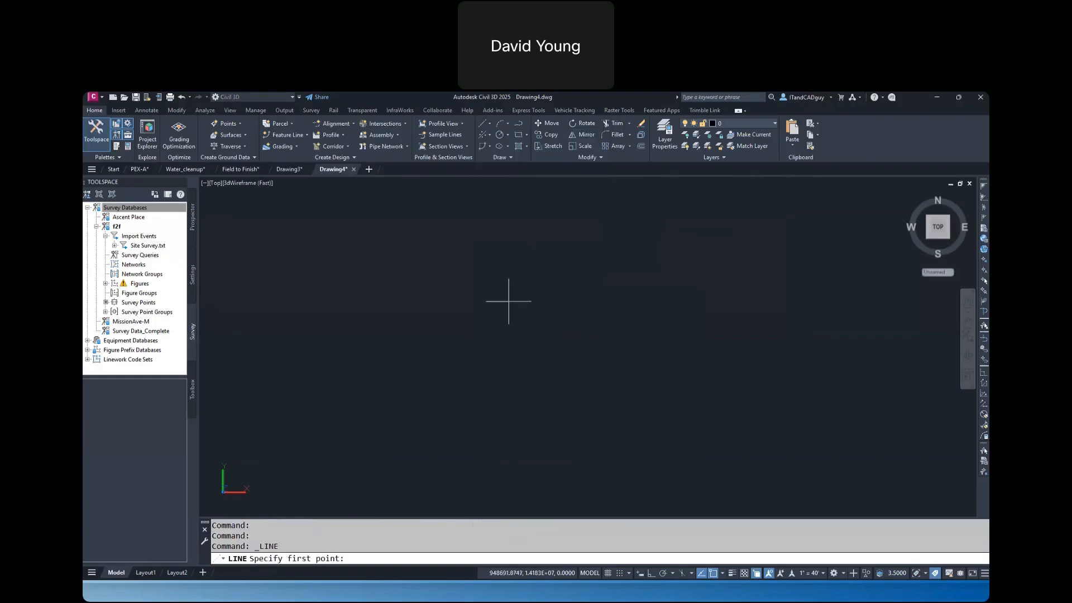
{"action": "left_click", "coordinate": [393, 418]}
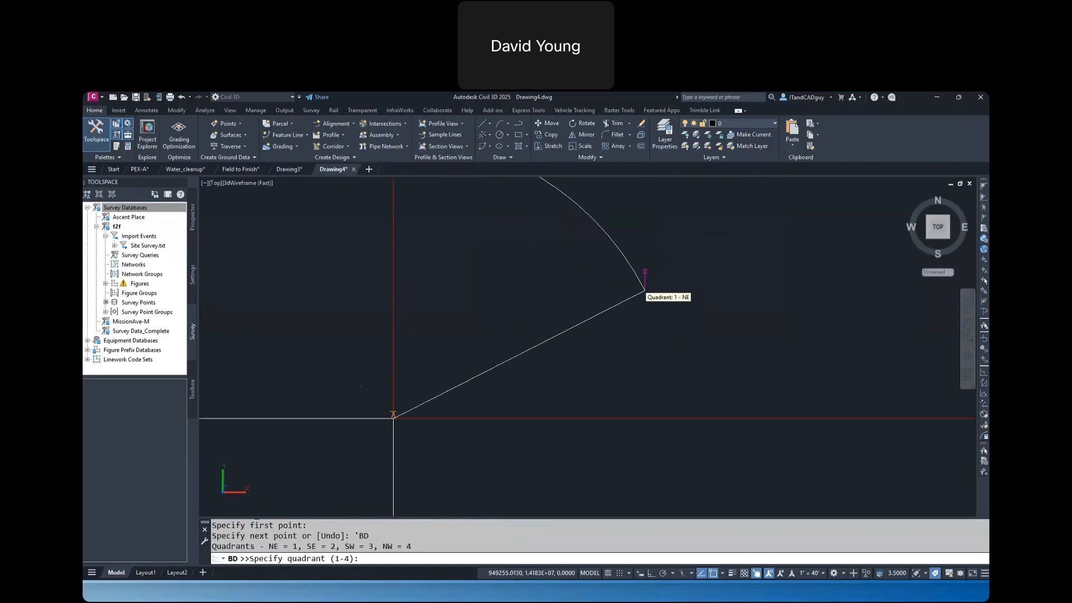
{"action": "type", "text": "1"}
{"action": "key", "text": "Return"}
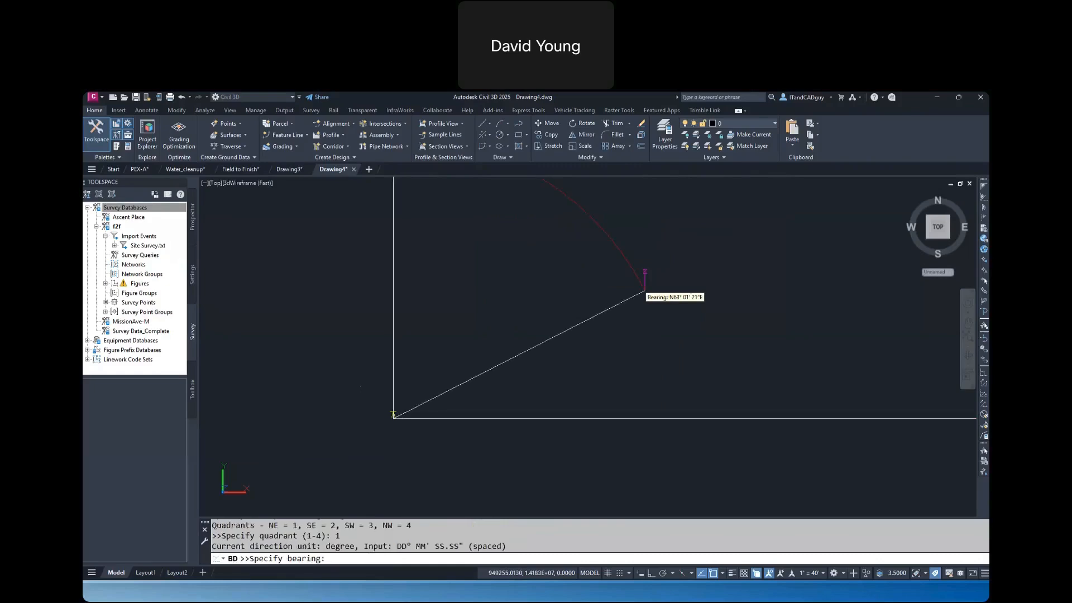
{"action": "type", "text": "70.1523"}
{"action": "key", "text": "Return"}
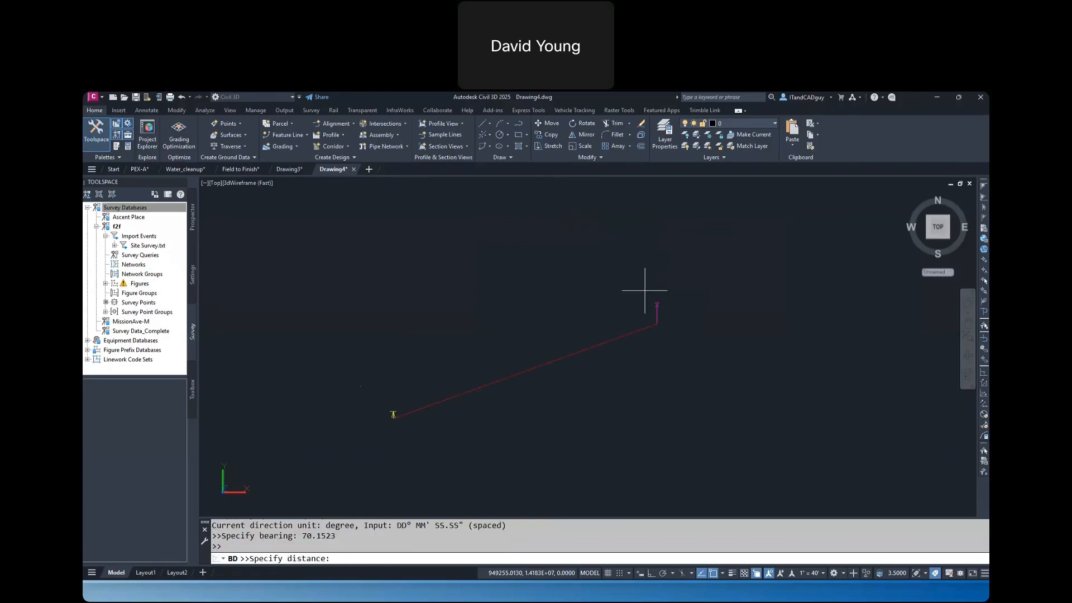
{"action": "type", "text": "300"}
{"action": "key", "text": "Return"}
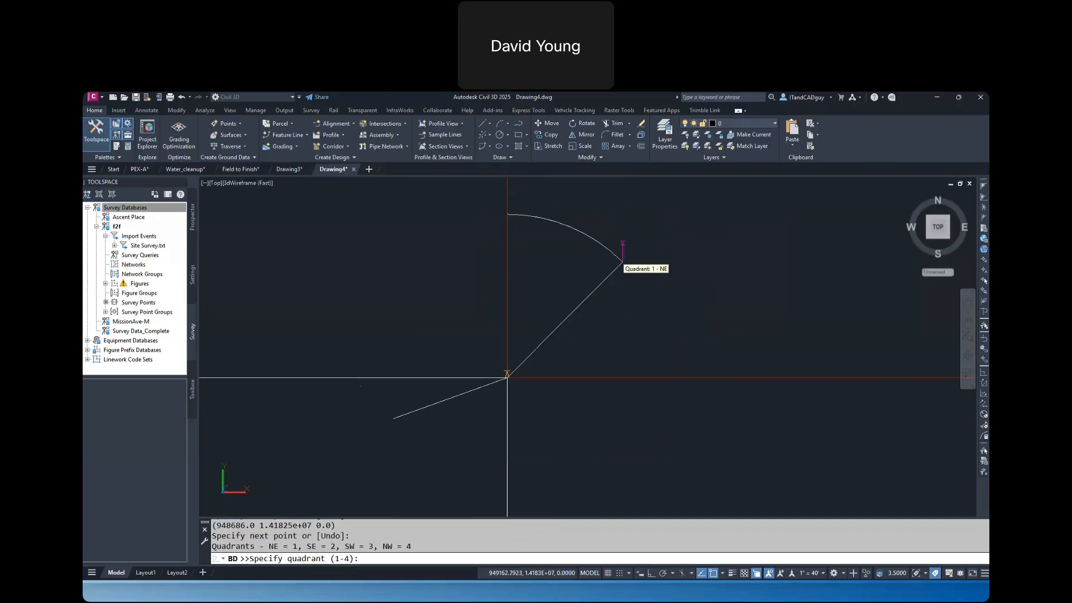
{"action": "key", "text": "Escape"}
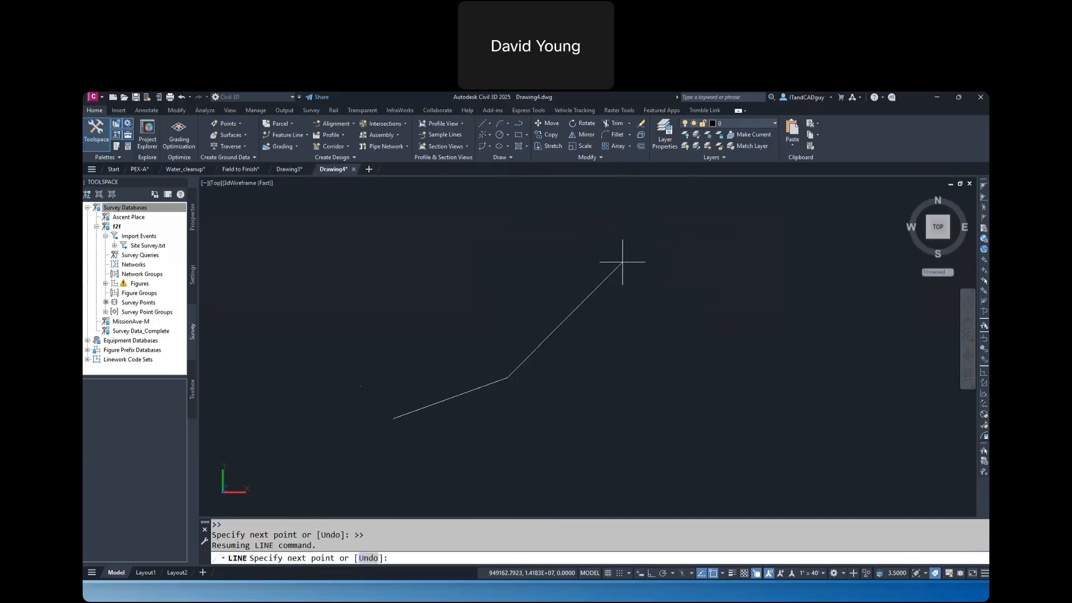
Continue the line with an Angle Distance segment at an angle of 135 and a distance of 300, and end the angle entry
{"action": "left_click", "coordinate": [370, 109]}
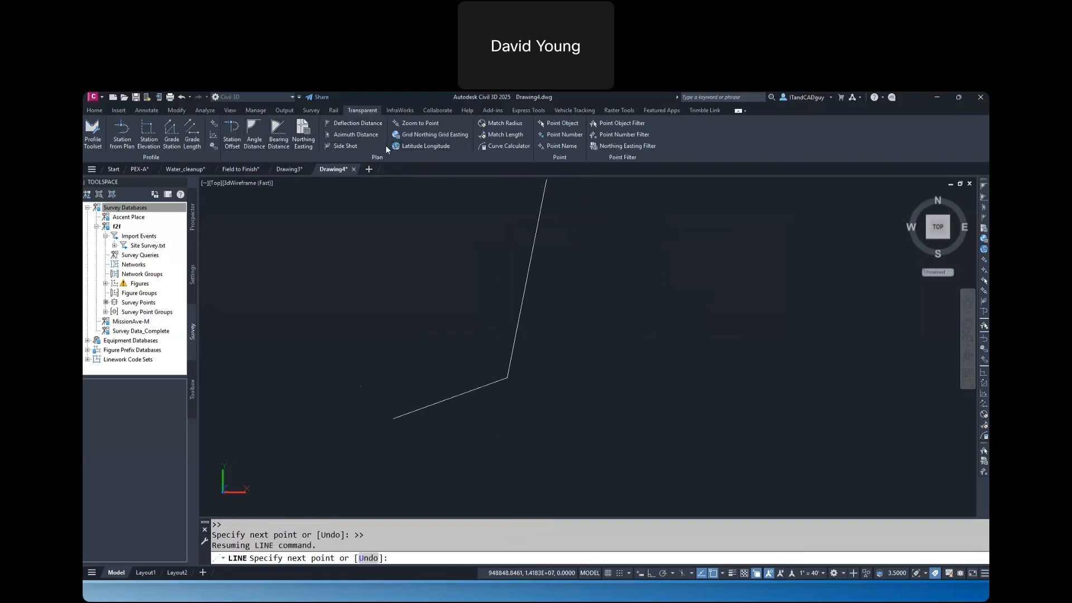
{"action": "left_click", "coordinate": [255, 132]}
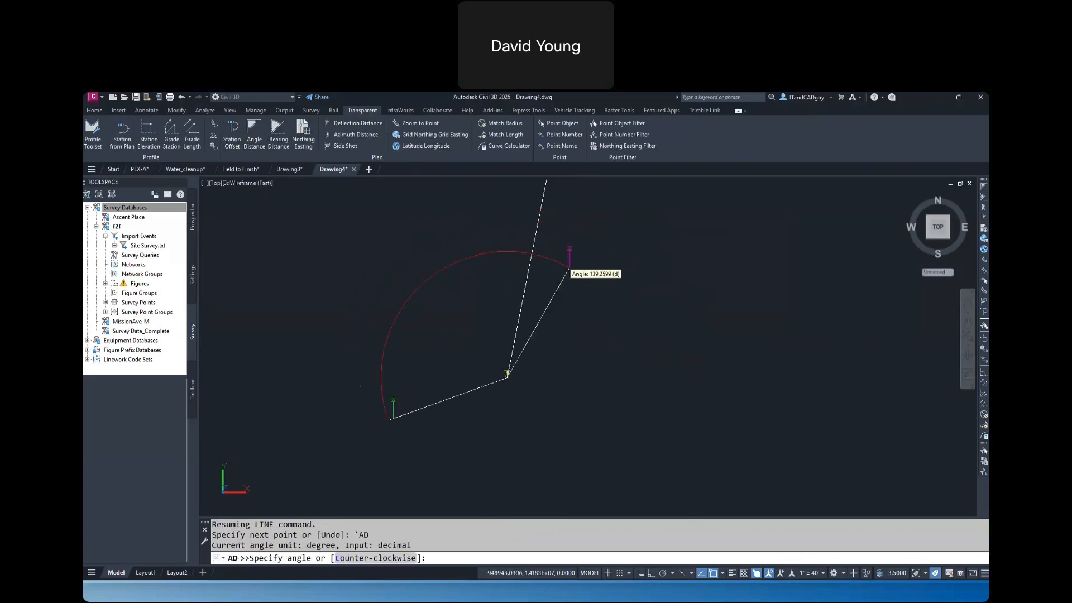
{"action": "type", "text": "135"}
{"action": "key", "text": "Return"}
{"action": "type", "text": "300"}
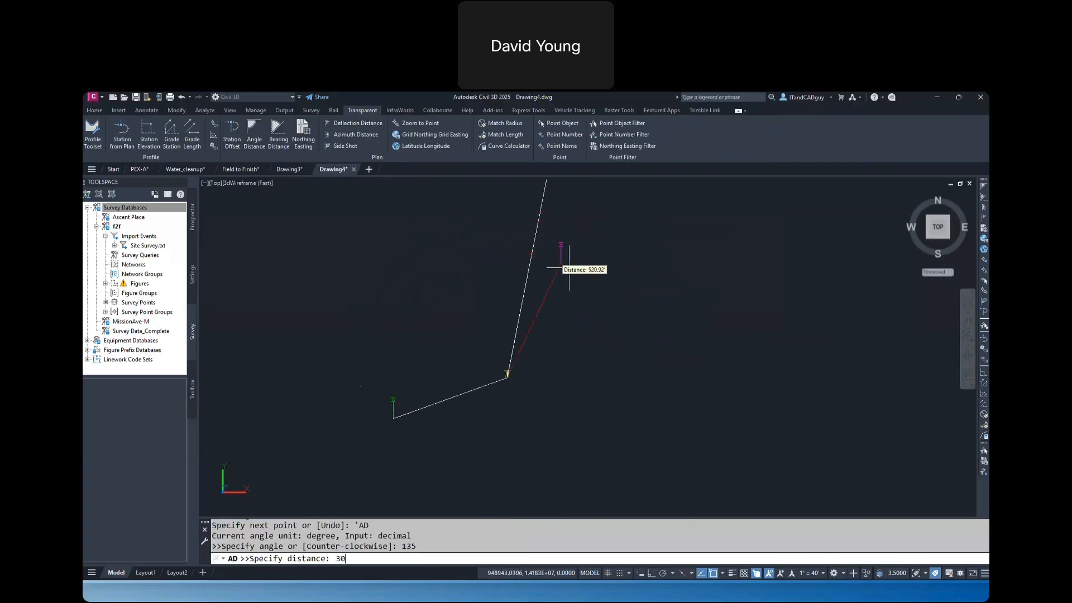
{"action": "key", "text": "Return"}
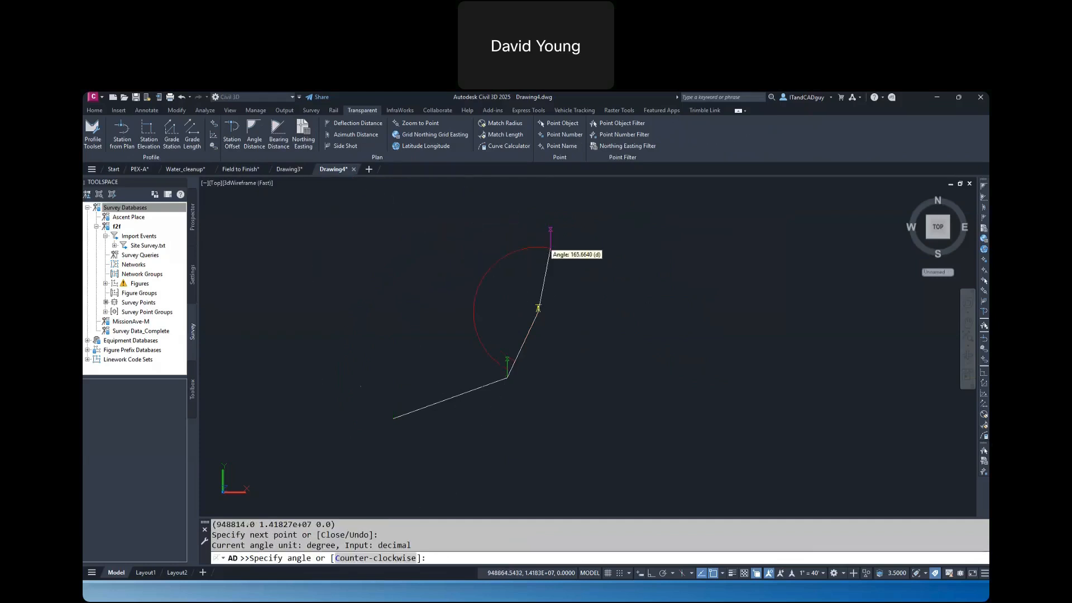
{"action": "key", "text": "Escape"}
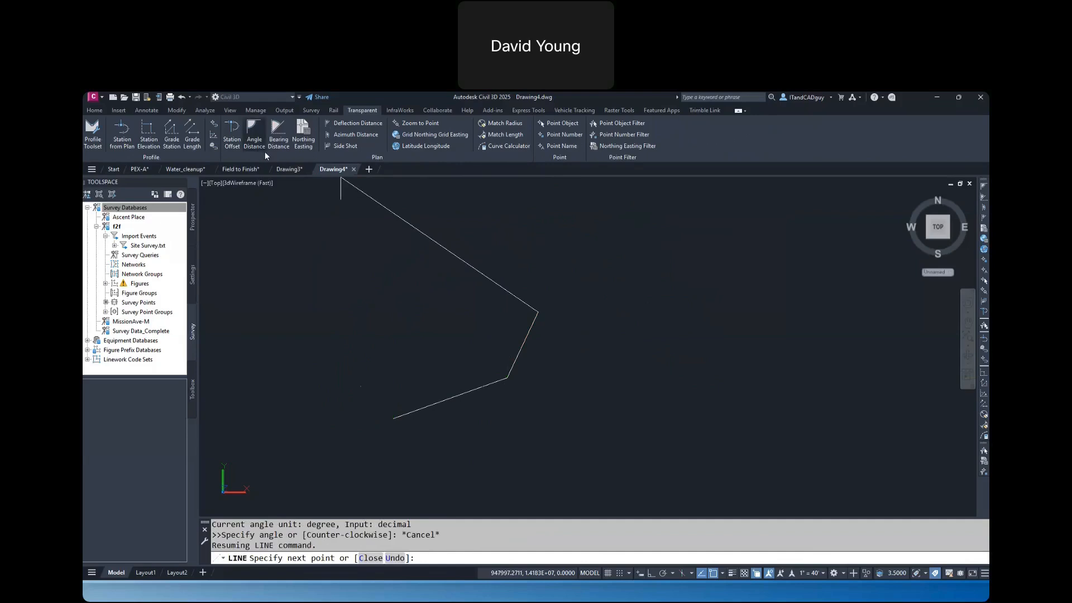
Add a Deflection Distance segment with a deflection angle of 17 and a distance of 350, and return to the line command
{"action": "left_click", "coordinate": [358, 122]}
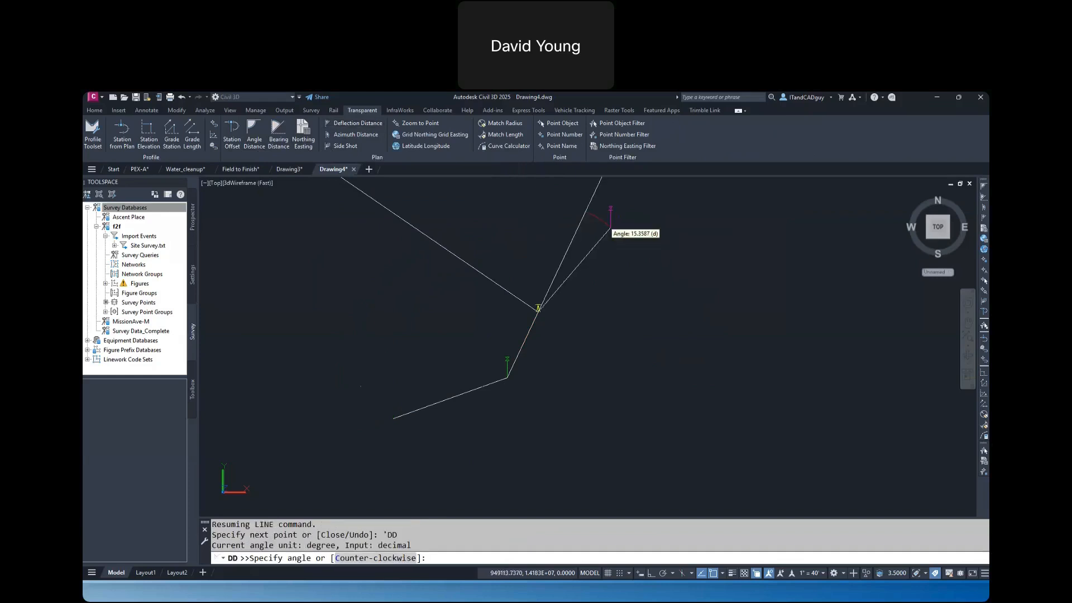
{"action": "type", "text": "17"}
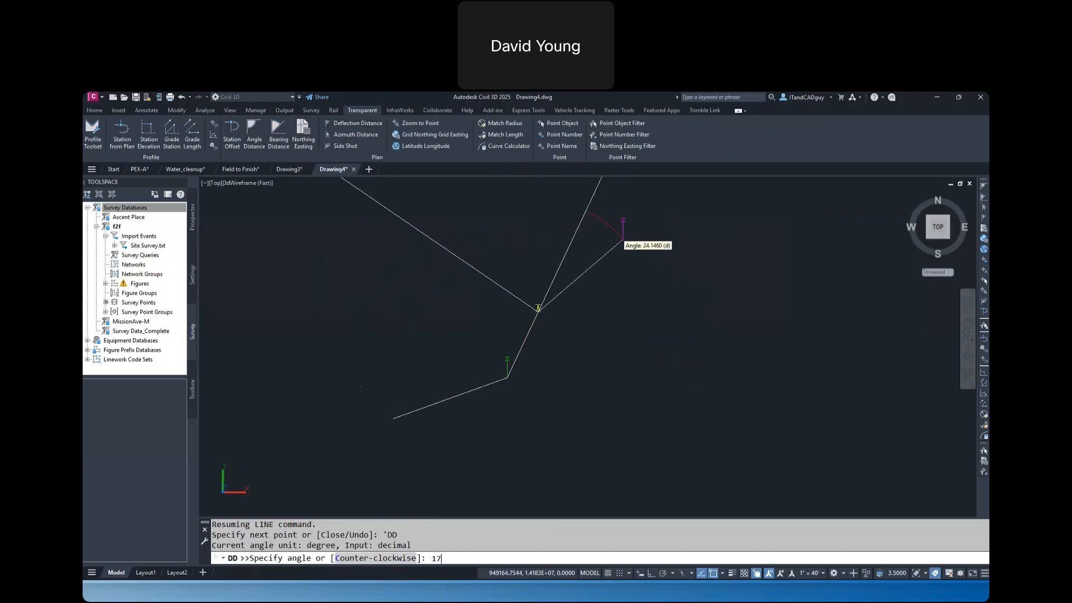
{"action": "key", "text": "Return"}
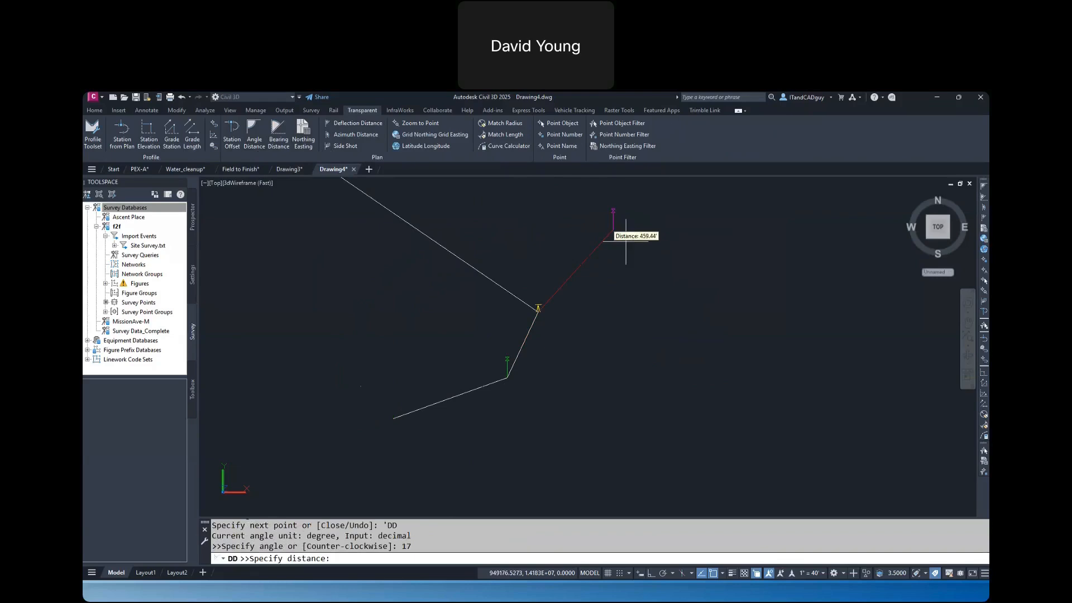
{"action": "type", "text": "350"}
{"action": "key", "text": "Return"}
{"action": "key", "text": "Return"}
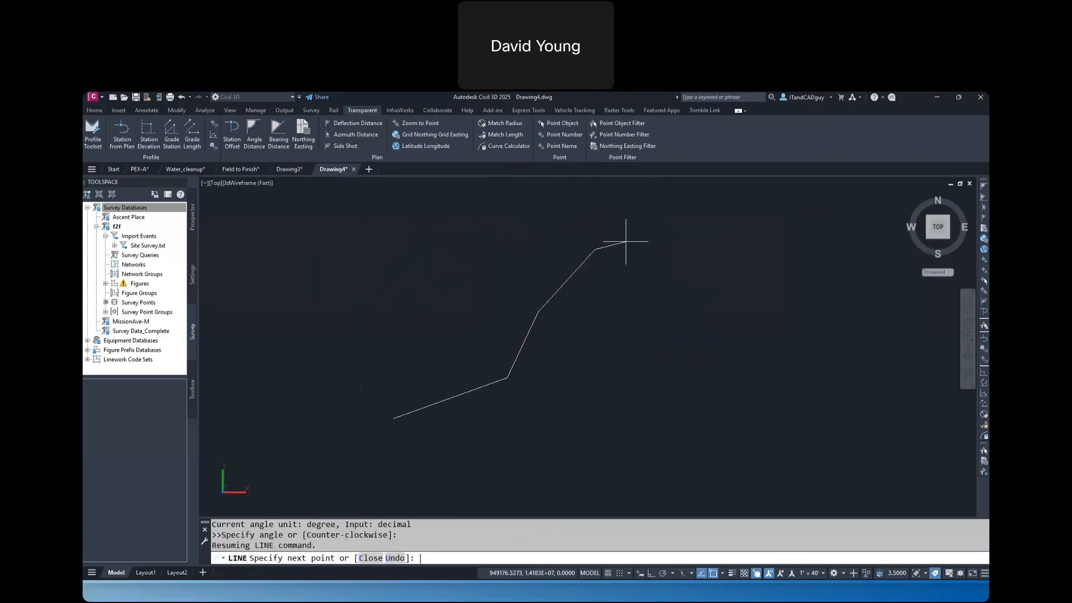
End the line command and look over the line creation methods and the transparent commands
{"action": "key", "text": "Escape"}
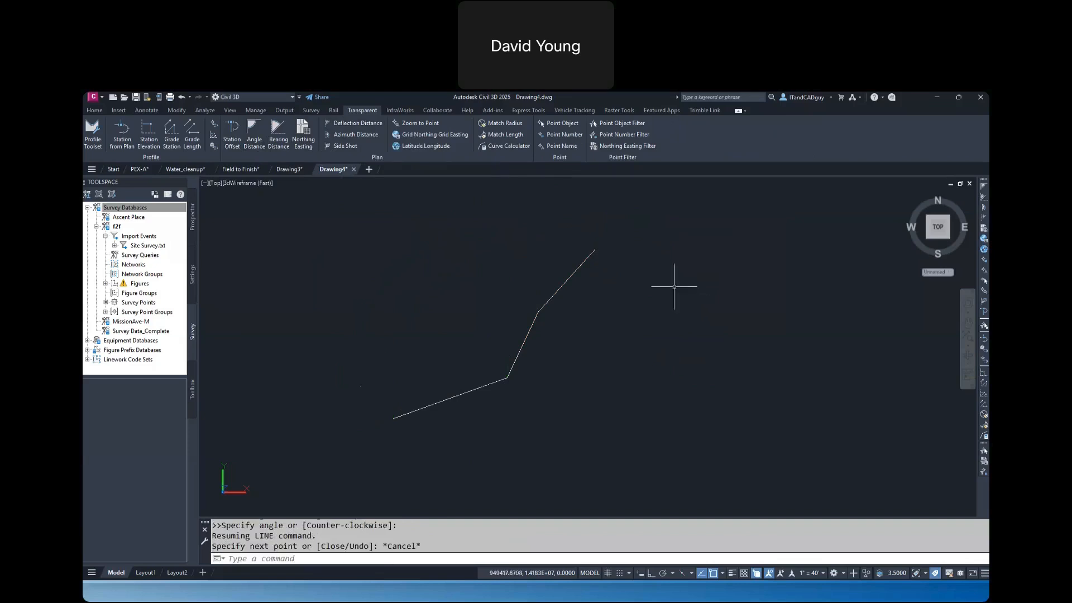
{"action": "left_click", "coordinate": [95, 110]}
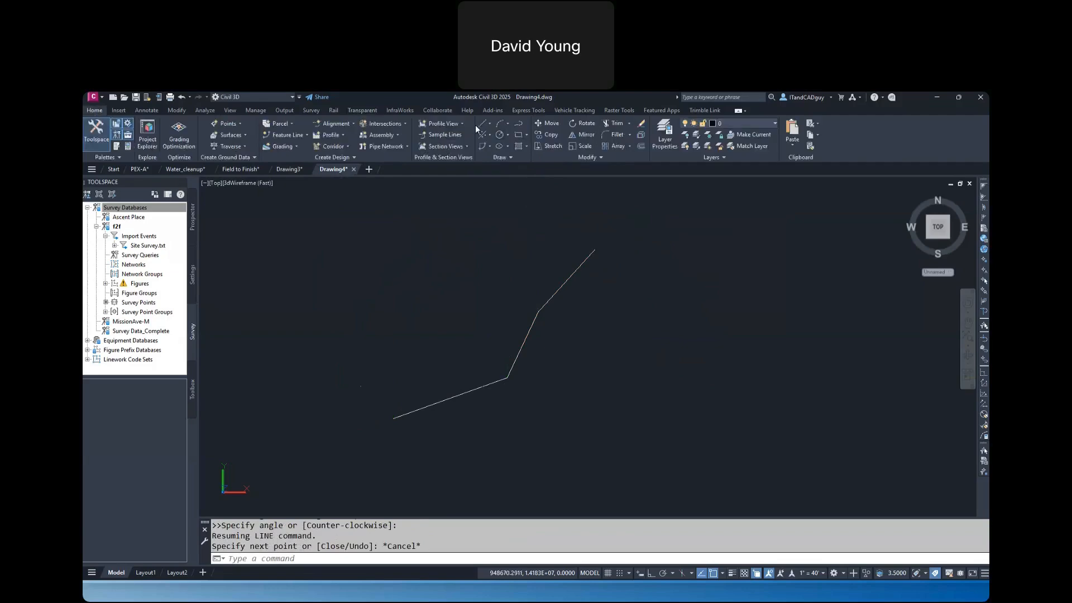
{"action": "left_click", "coordinate": [491, 124]}
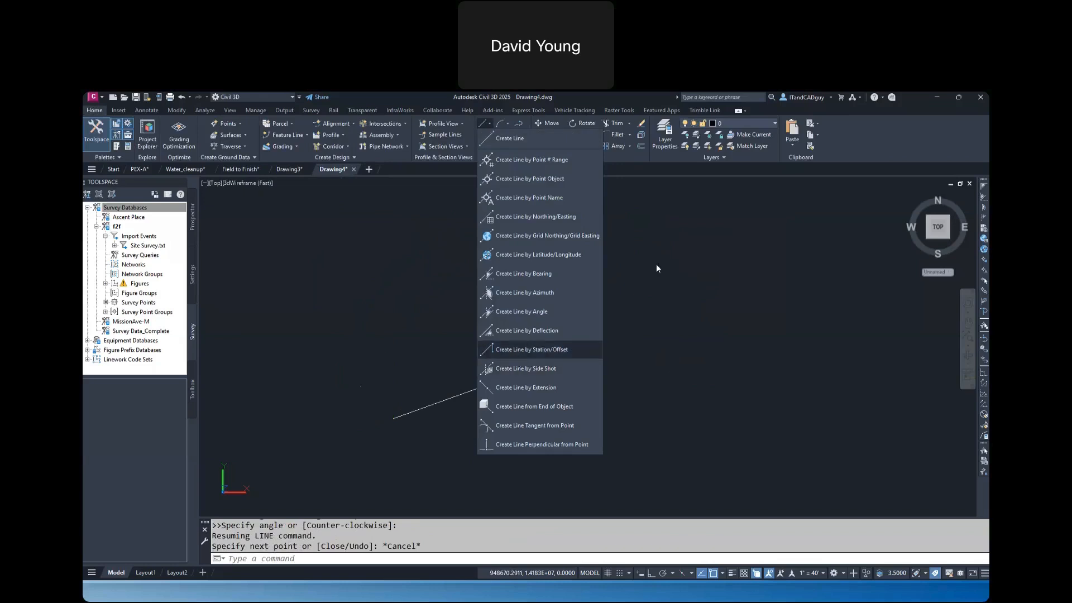
{"action": "key", "text": "Escape"}
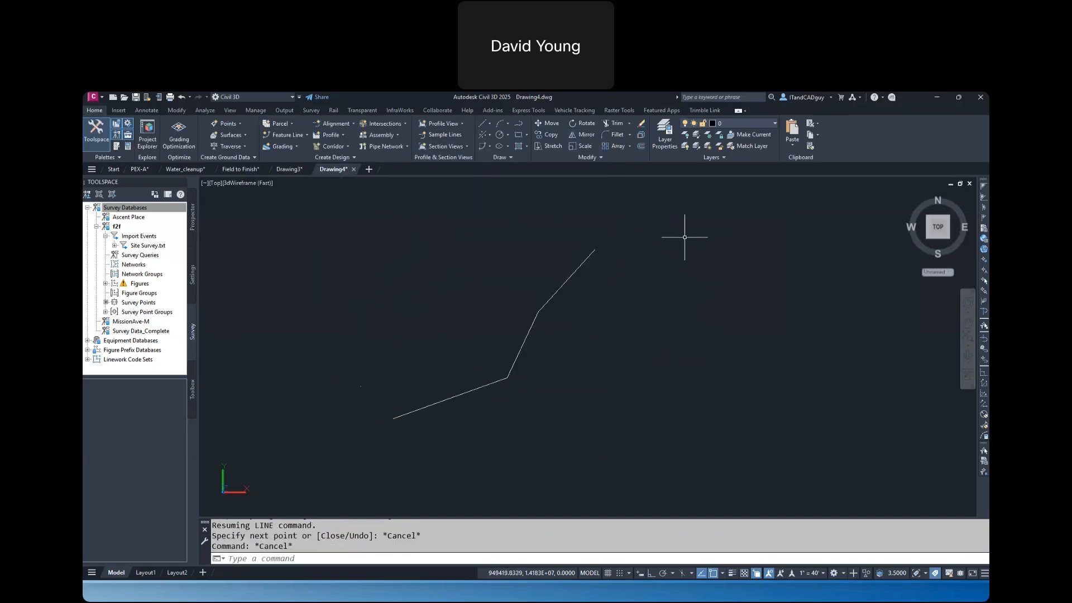
{"action": "left_click", "coordinate": [362, 111]}
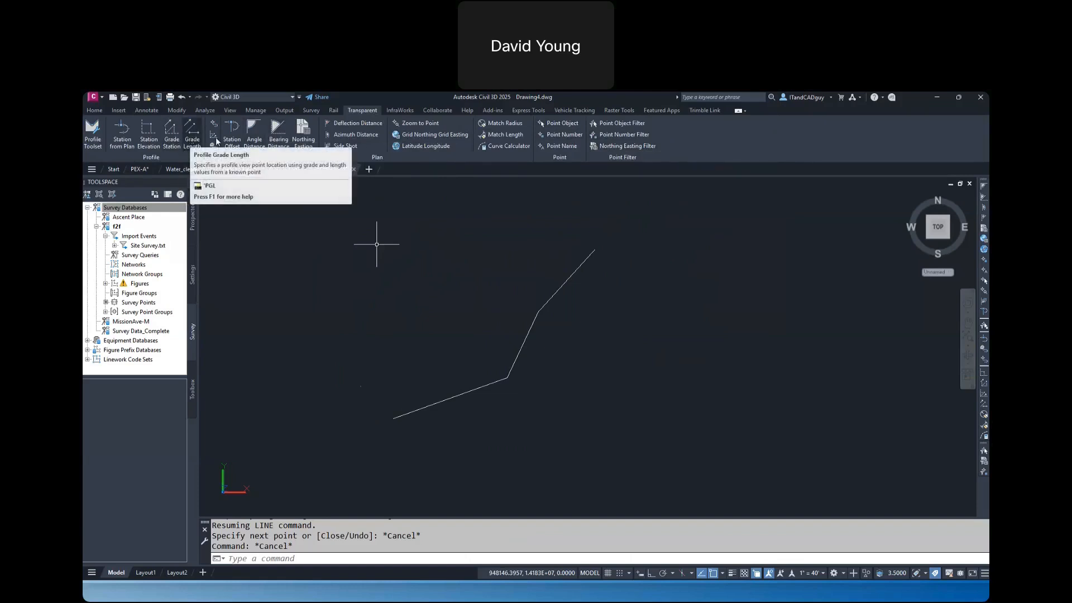
{"action": "key", "text": "Escape"}
{"action": "key", "text": "Escape"}
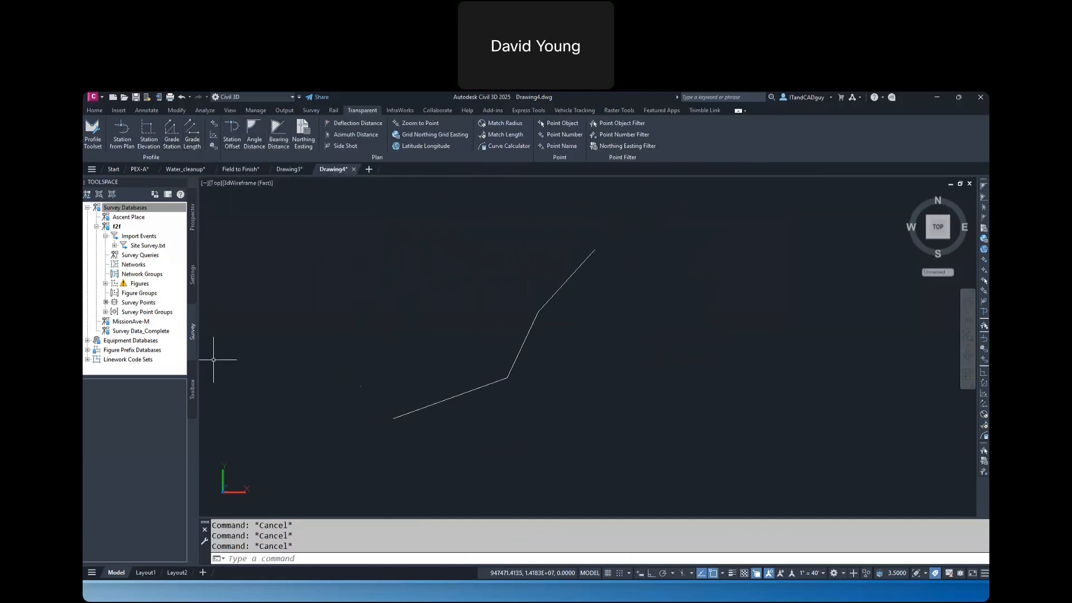
{"action": "key", "text": "alt+Tab"}
{"action": "key", "text": "Right"}
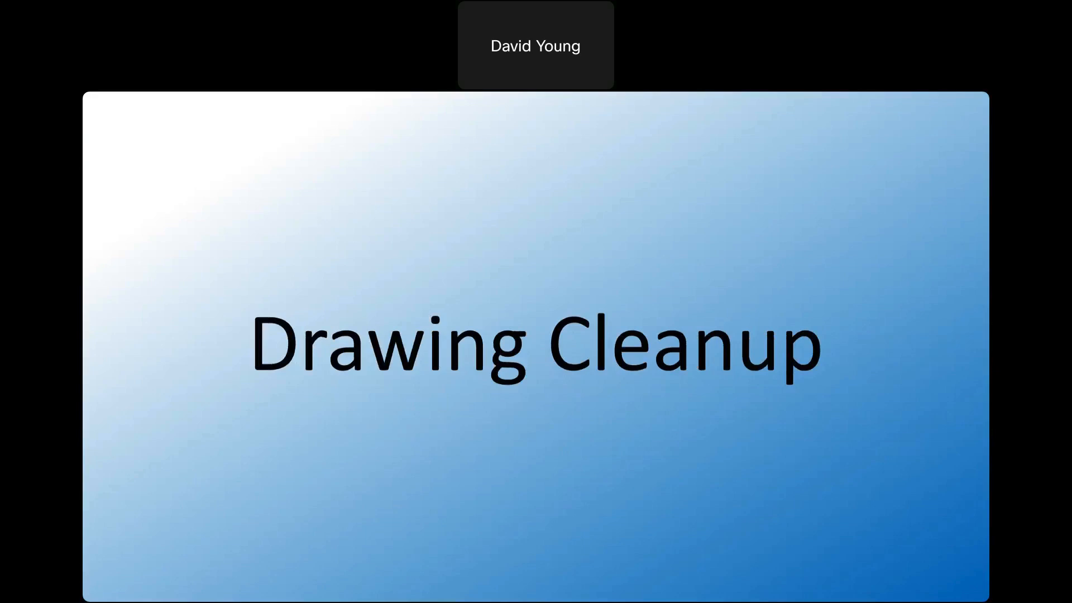
Switch to the Water_cleanup drawing in Civil 3D and start MAPCLEAN with all objects included in the cleanup
{"action": "key", "text": "alt+Tab"}
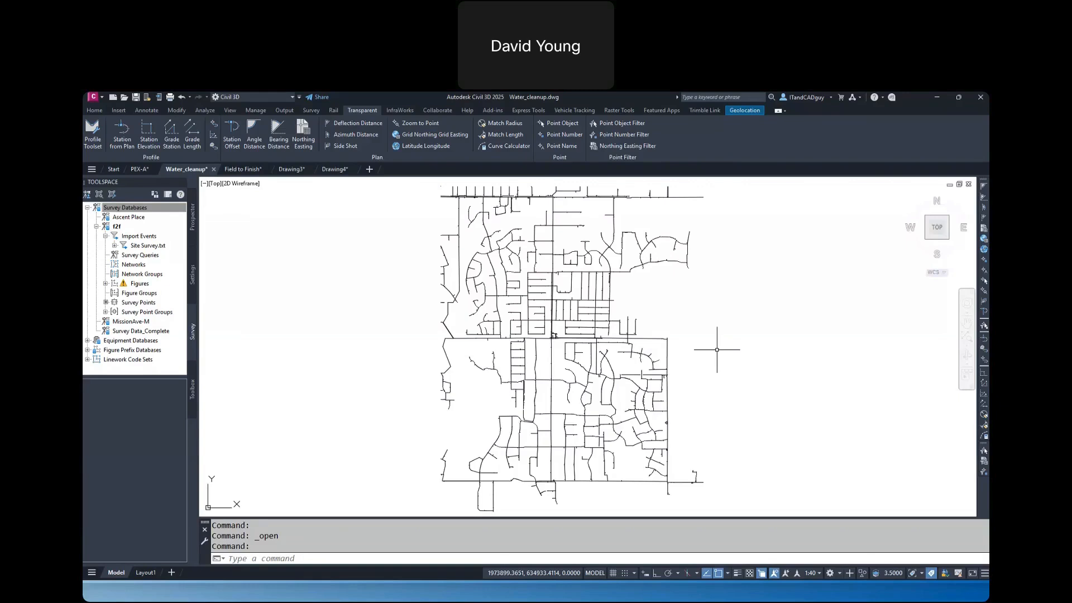
{"action": "type", "text": "MAPCLEAN"}
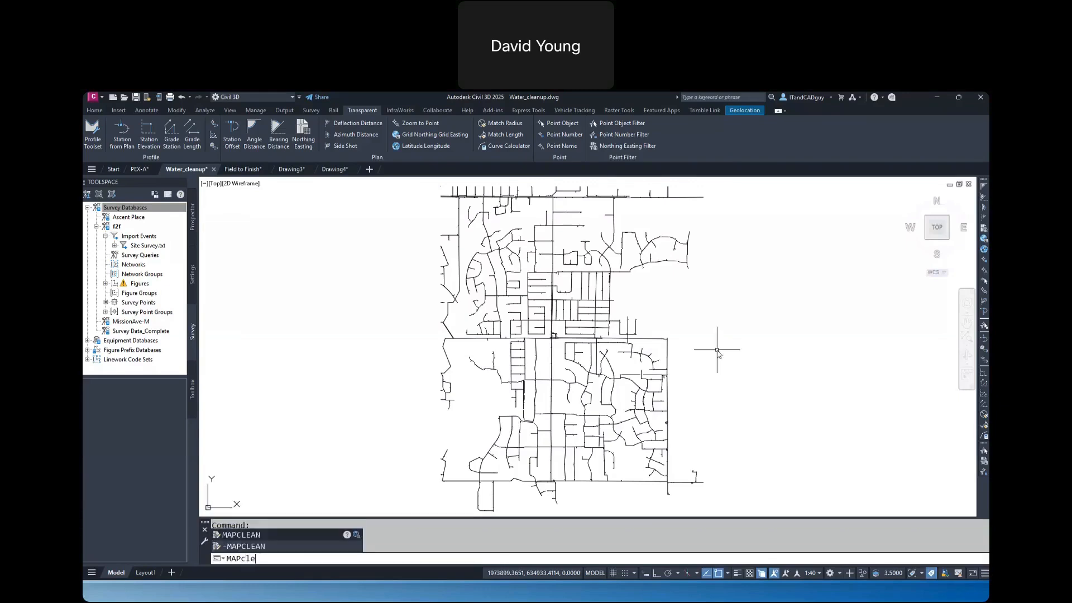
{"action": "key", "text": "Return"}
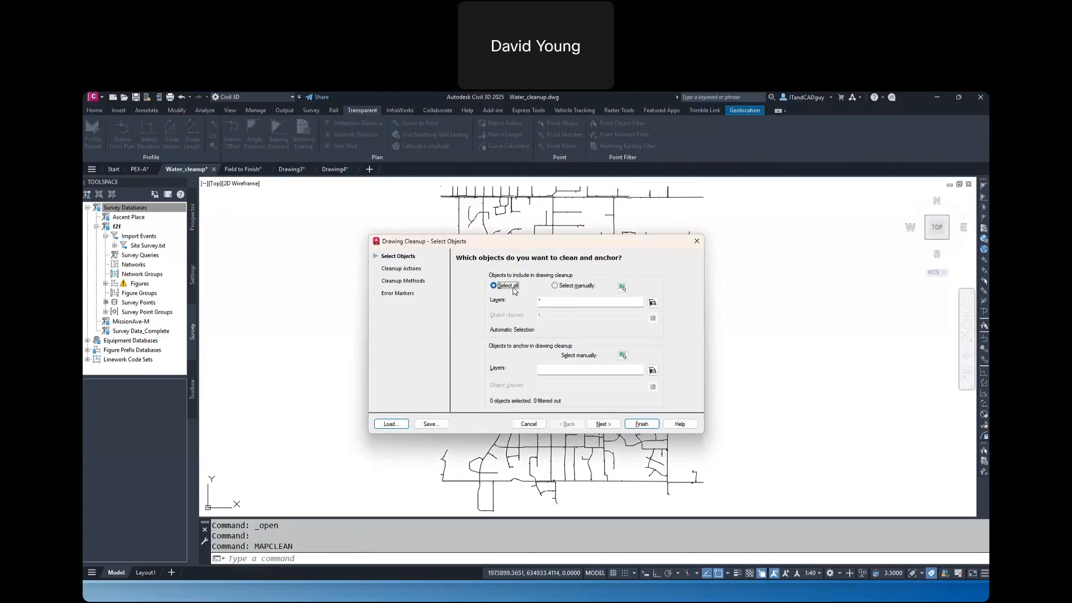
{"action": "left_click", "coordinate": [603, 423]}
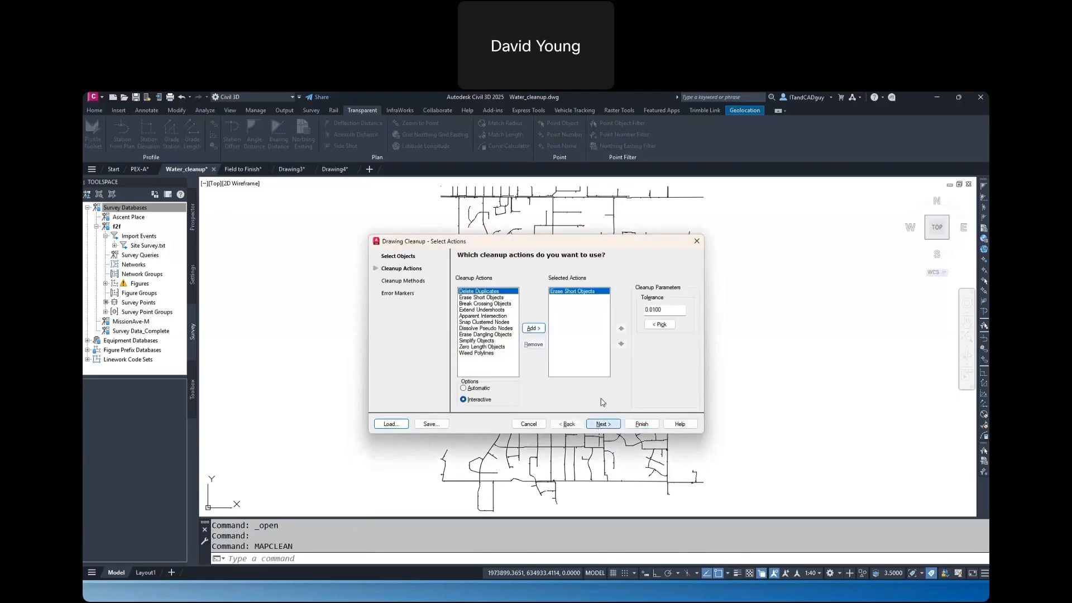
Add Zero Length Objects and Delete Duplicates to the selected cleanup actions
{"action": "left_click", "coordinate": [488, 298]}
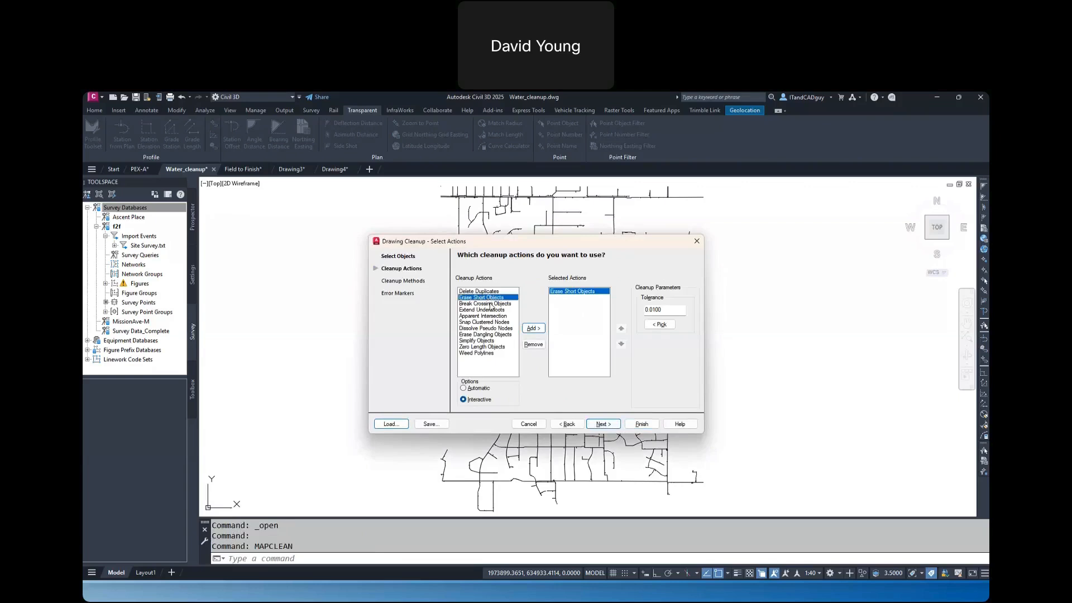
{"action": "left_click", "coordinate": [491, 304]}
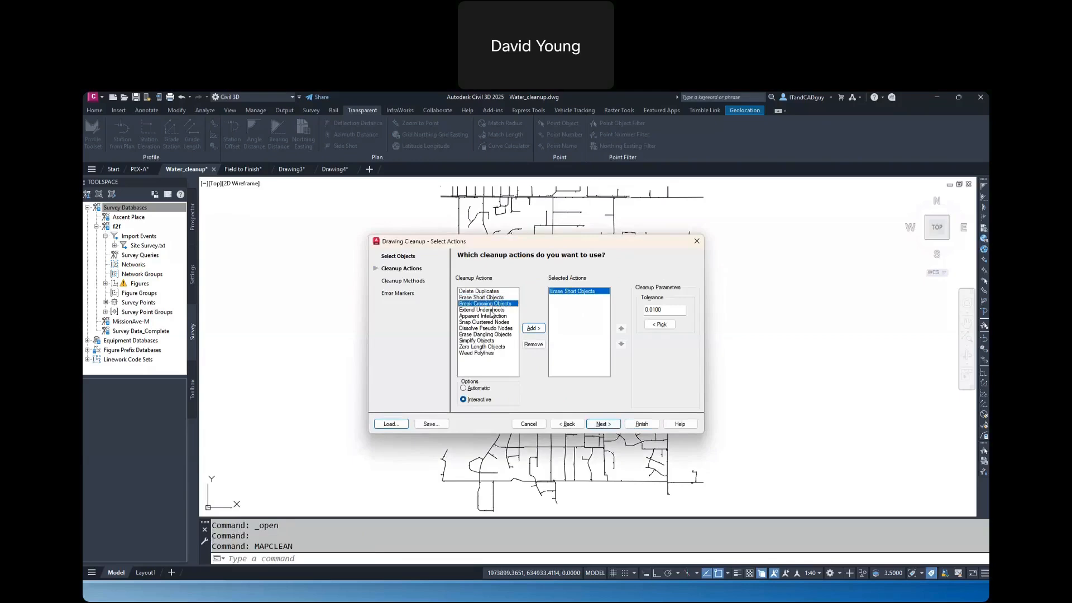
{"action": "left_click", "coordinate": [491, 310]}
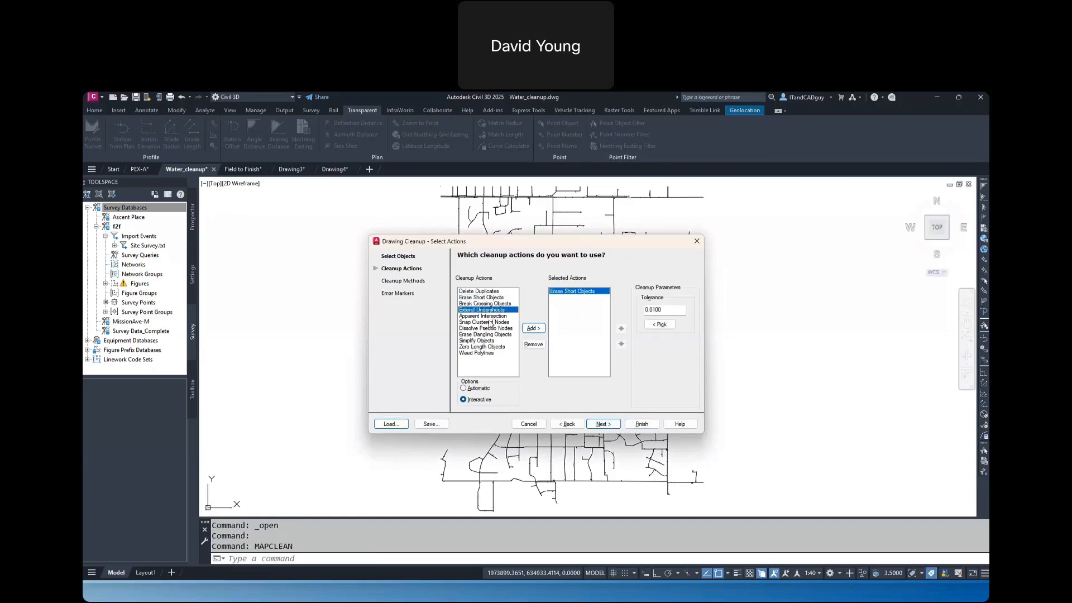
{"action": "left_click", "coordinate": [489, 334]}
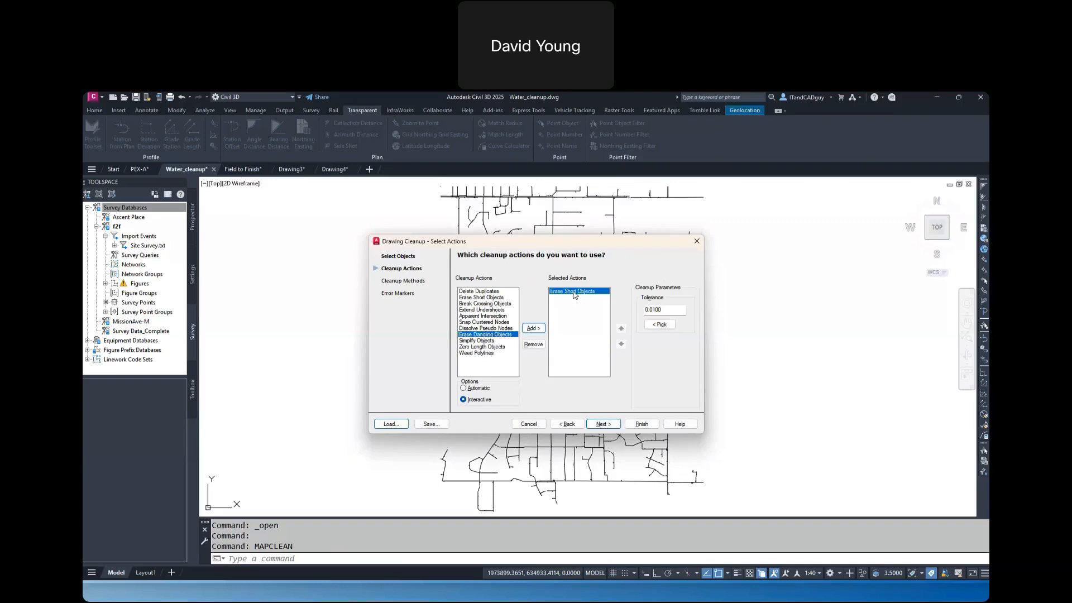
{"action": "left_click", "coordinate": [492, 346]}
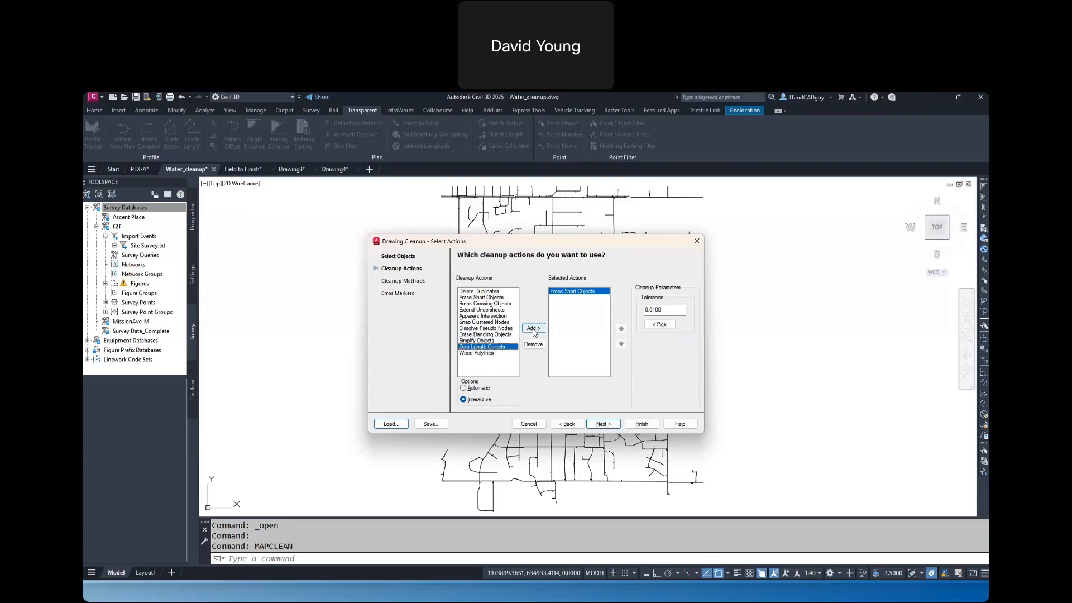
{"action": "left_click", "coordinate": [534, 329]}
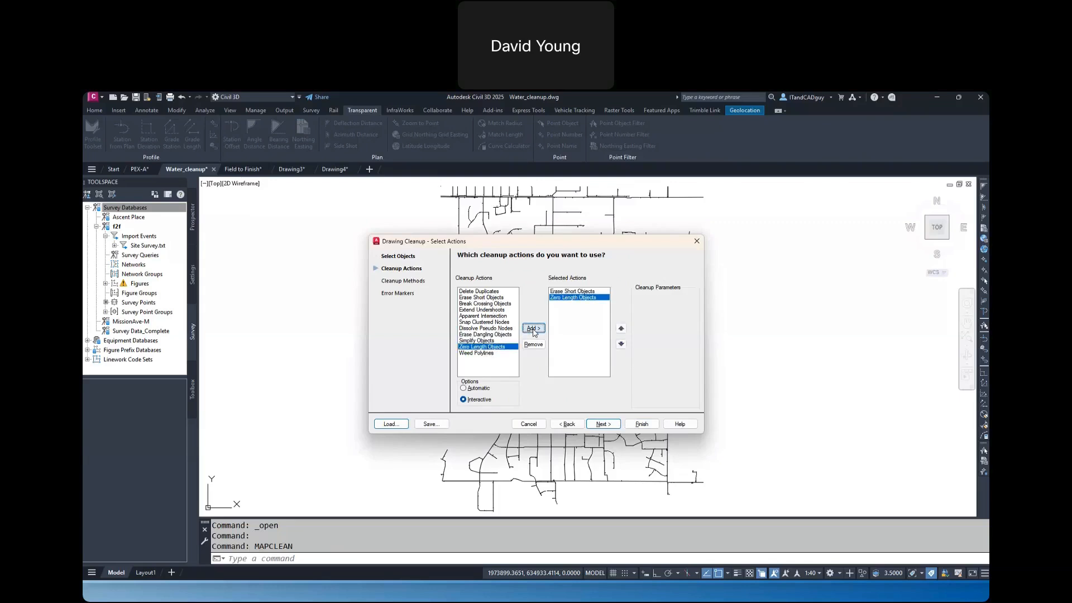
{"action": "left_click", "coordinate": [491, 291]}
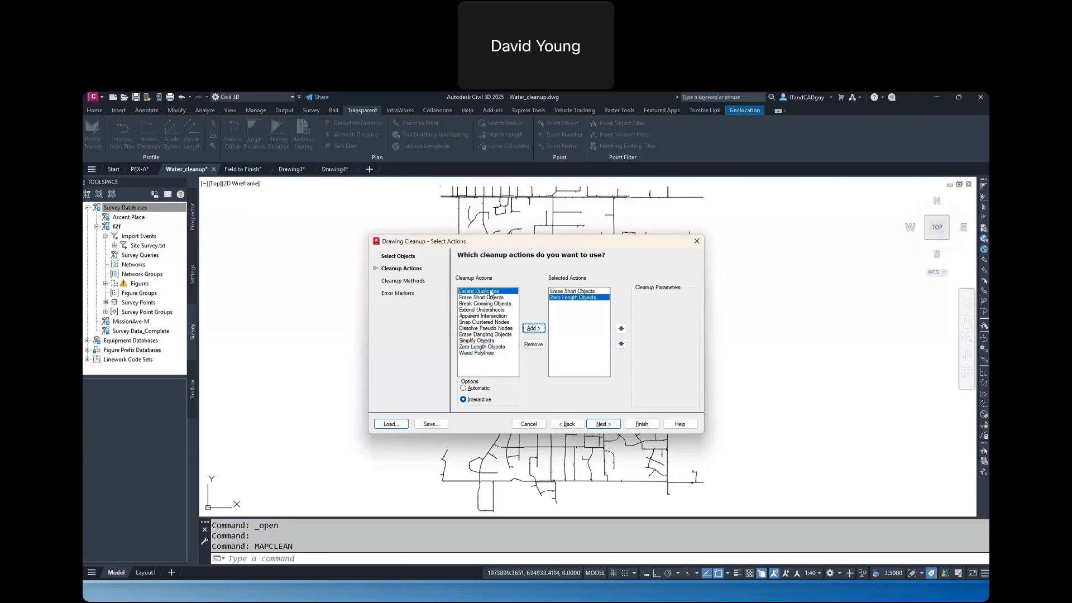
{"action": "left_click", "coordinate": [533, 329]}
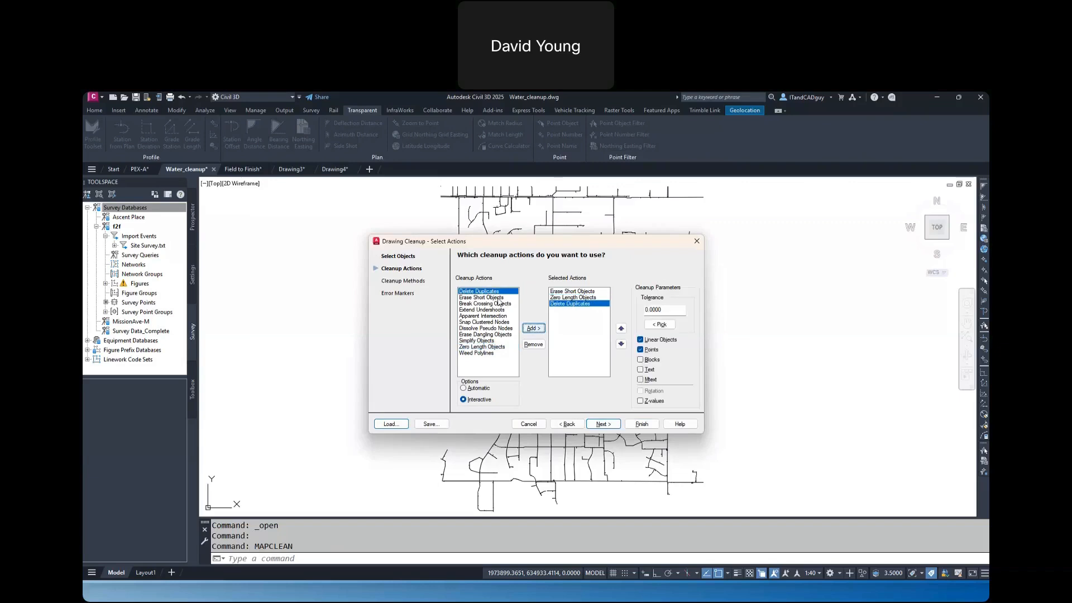
Add Erase Dangling Objects, Extend Undershoots and Break Crossing Objects to the selected cleanup actions
{"action": "left_click", "coordinate": [485, 335]}
{"action": "left_click", "coordinate": [534, 329]}
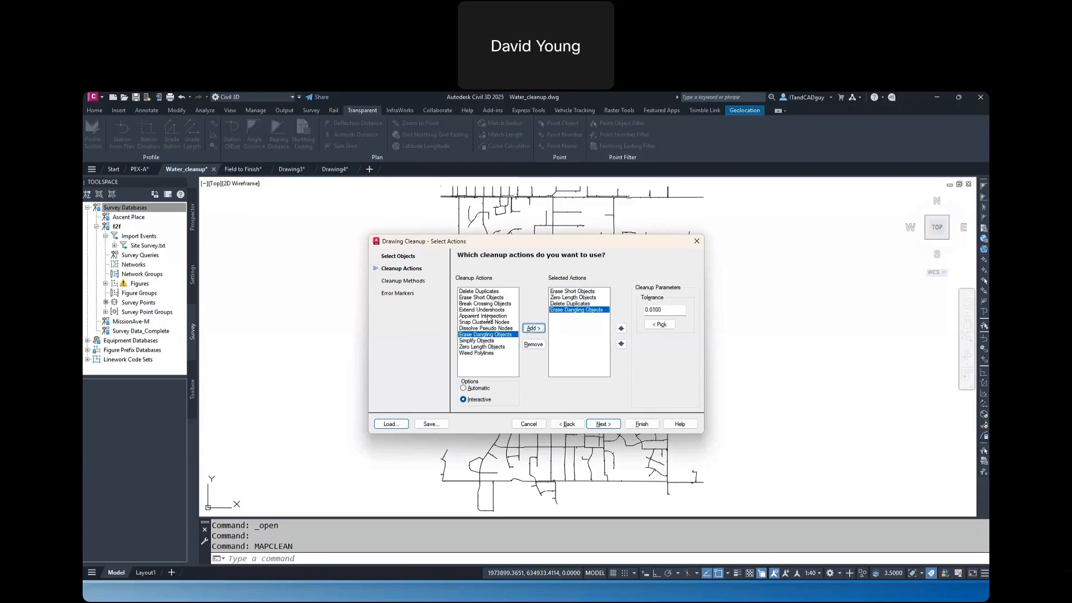
{"action": "left_click", "coordinate": [489, 303]}
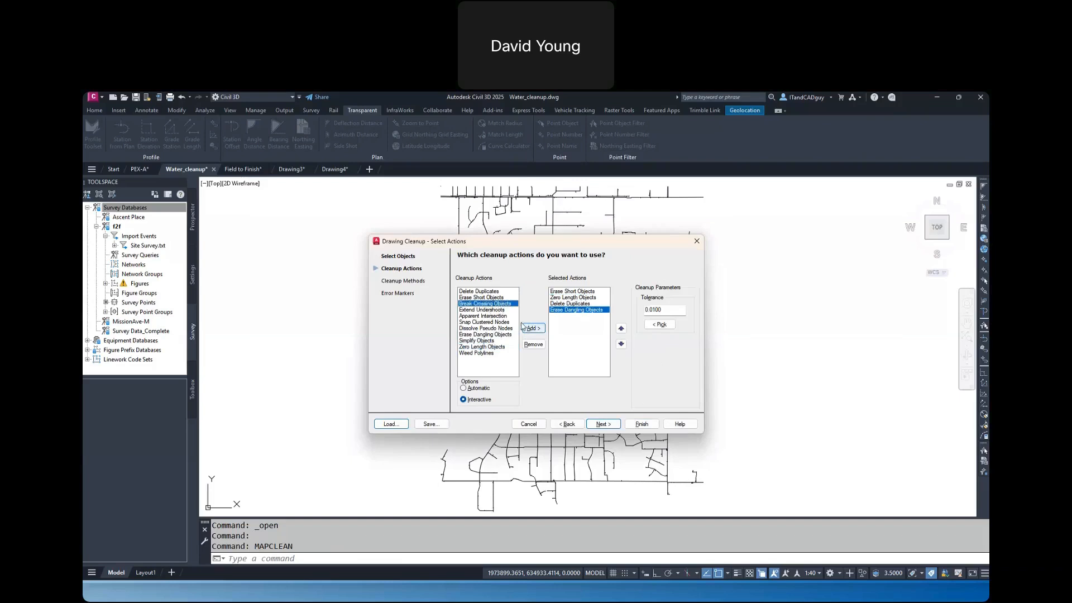
{"action": "left_click", "coordinate": [499, 310]}
{"action": "left_click", "coordinate": [534, 328]}
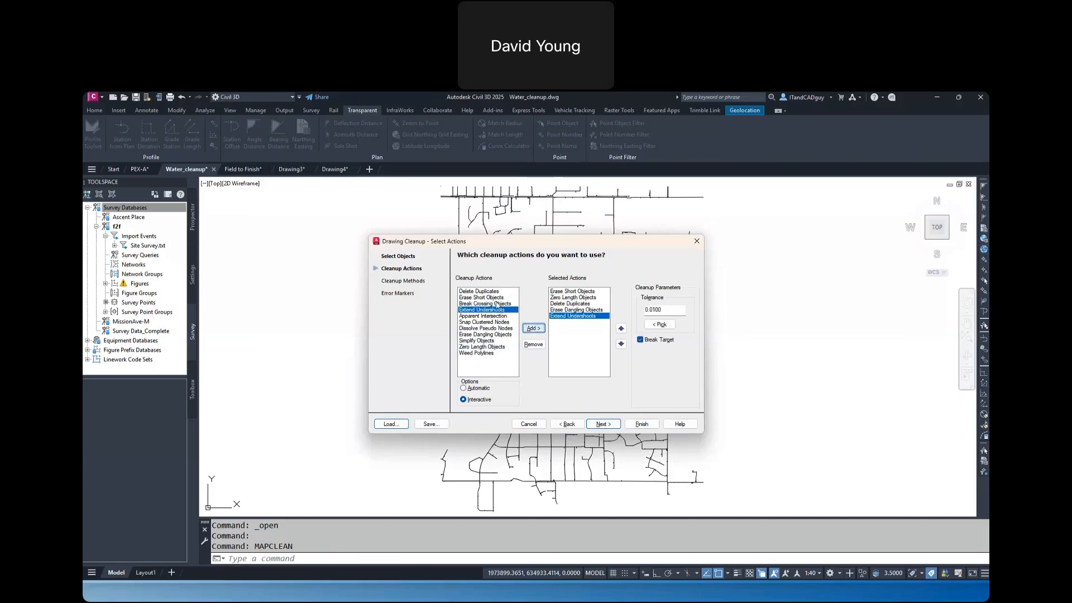
{"action": "left_click", "coordinate": [534, 328]}
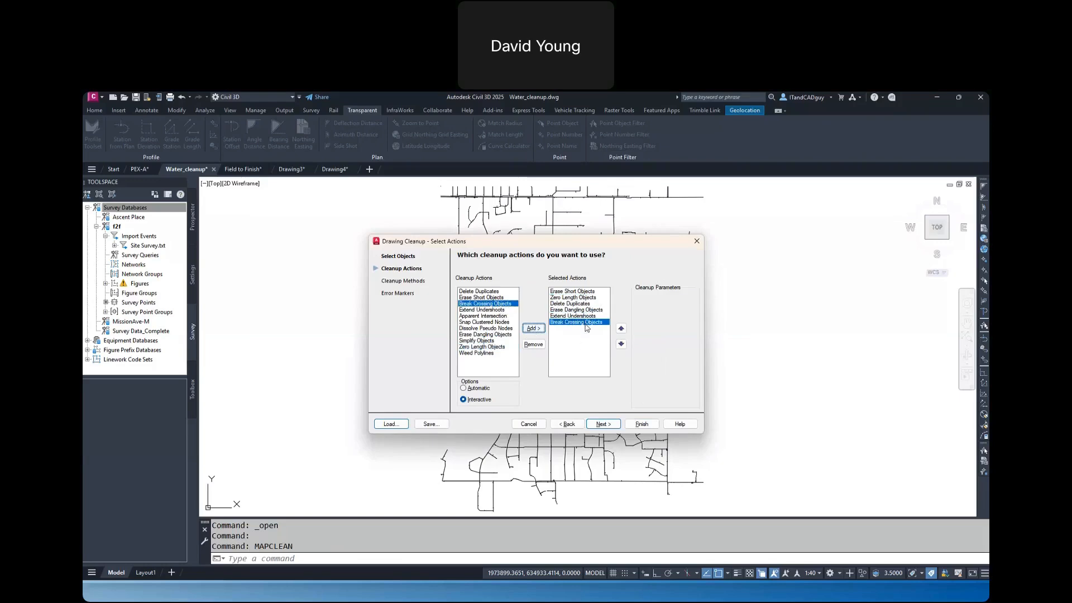
Set the Erase Short Objects tolerance to 0.1 and check the Delete Duplicates tolerance
{"action": "left_click", "coordinate": [582, 292]}
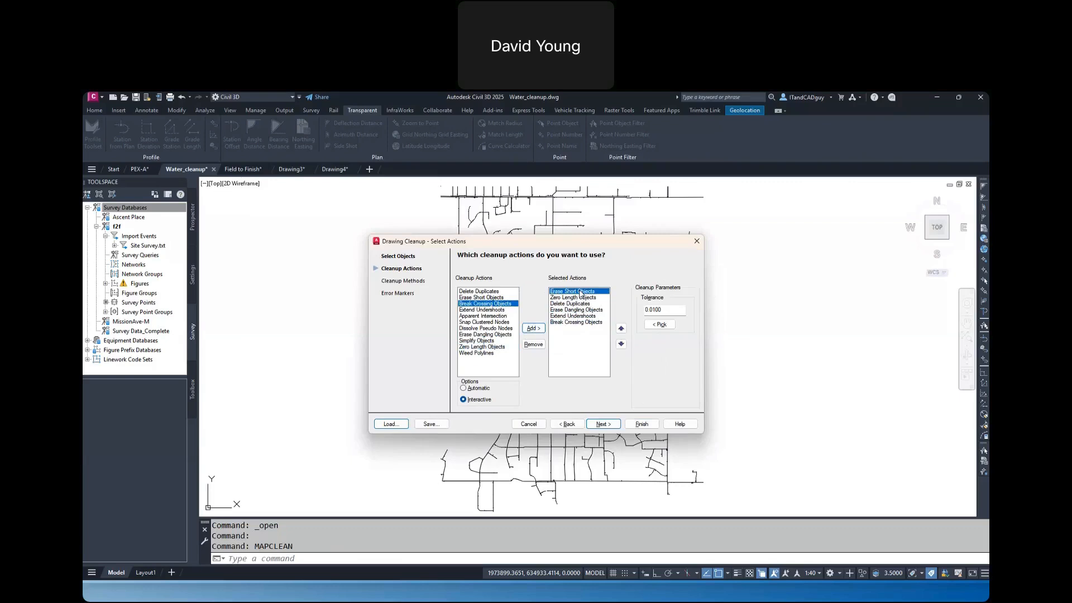
{"action": "double_click", "coordinate": [665, 309]}
{"action": "key", "text": "BackSpace"}
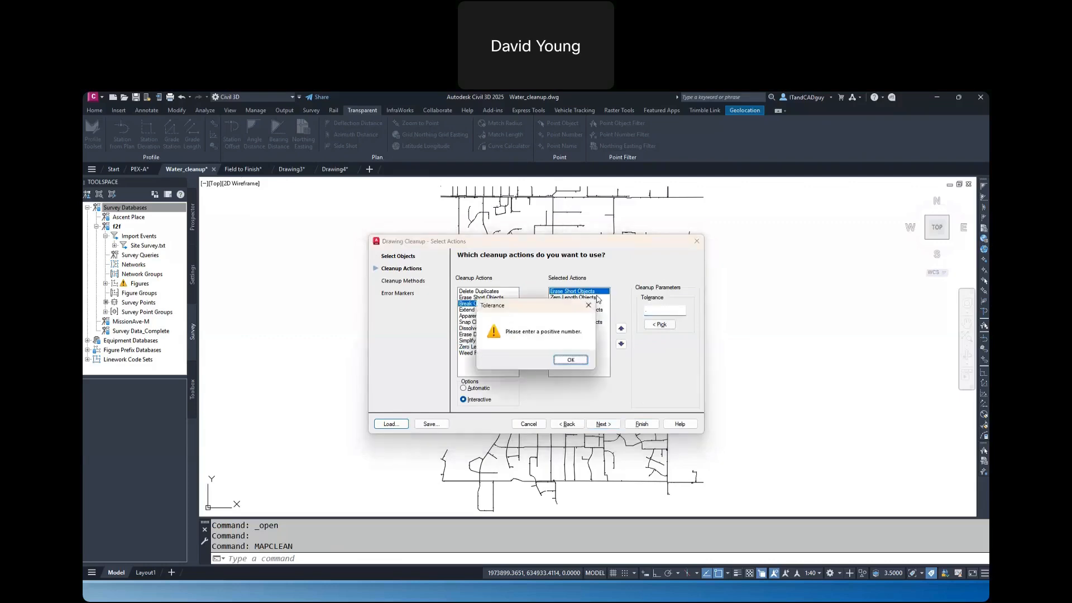
{"action": "left_click", "coordinate": [576, 359]}
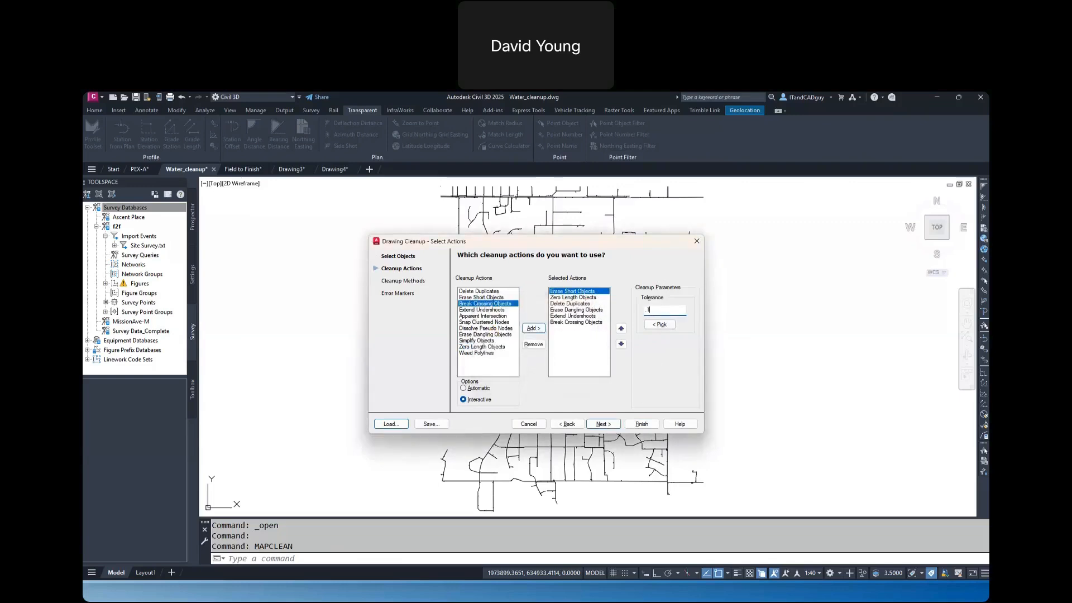
{"action": "left_click", "coordinate": [575, 304]}
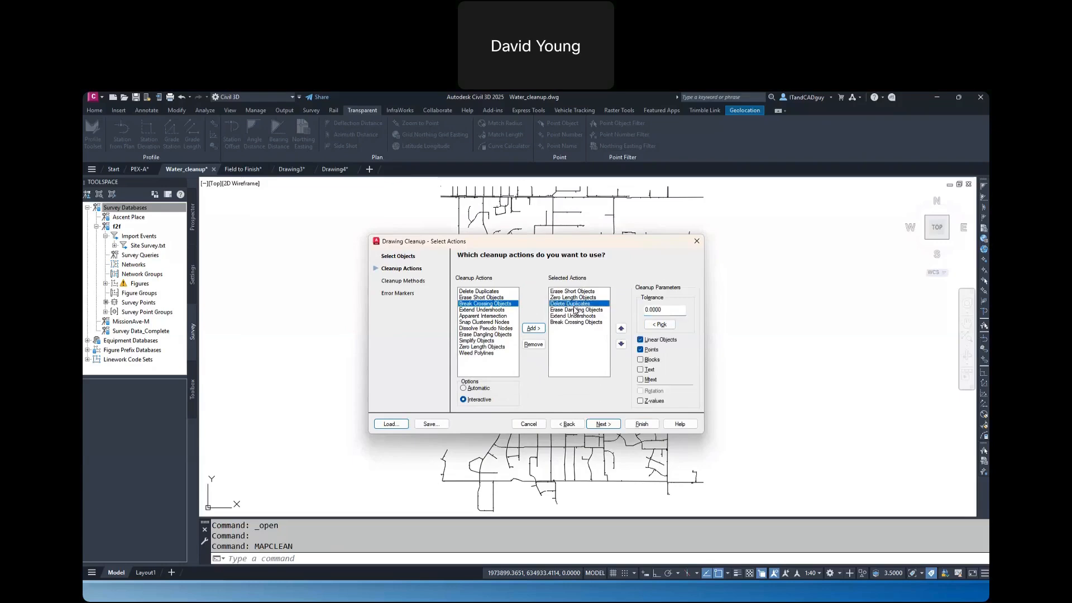
{"action": "double_click", "coordinate": [666, 310]}
Run the cleanup with Modify original objects and the default error markers, and move the errors dialog clear of the linework
{"action": "left_click", "coordinate": [604, 426]}
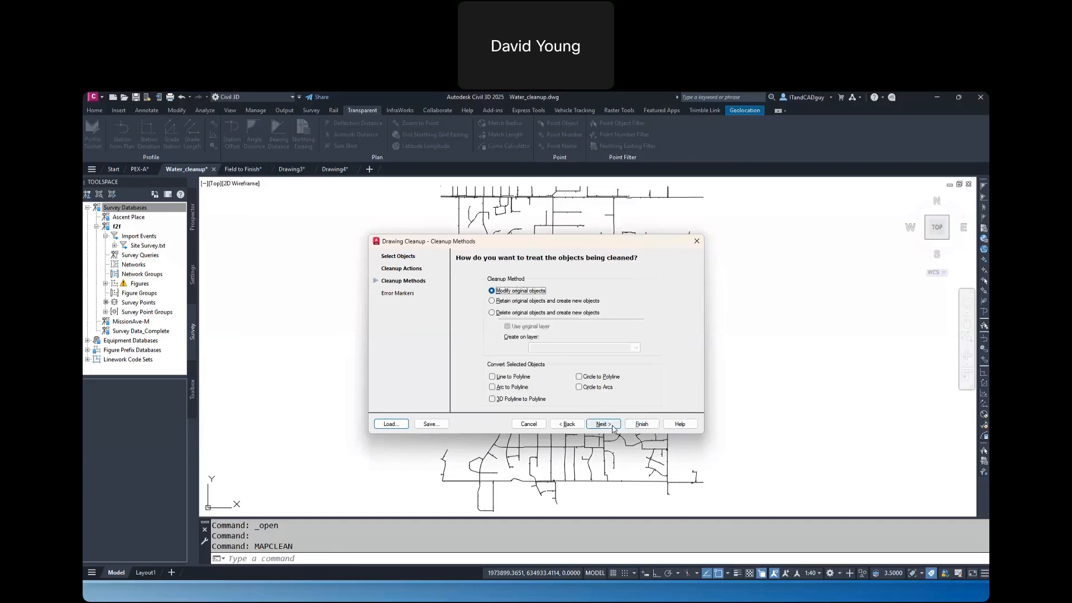
{"action": "left_click", "coordinate": [614, 427]}
{"action": "left_click", "coordinate": [642, 425]}
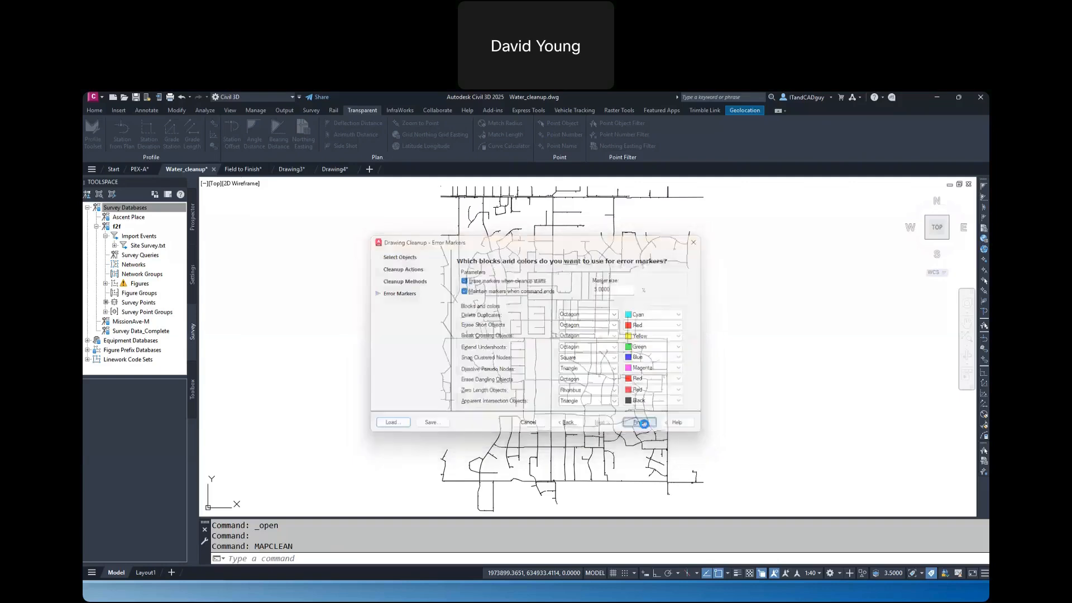
{"action": "left_click_drag", "start_coordinate": [725, 246], "coordinate": [869, 221]}
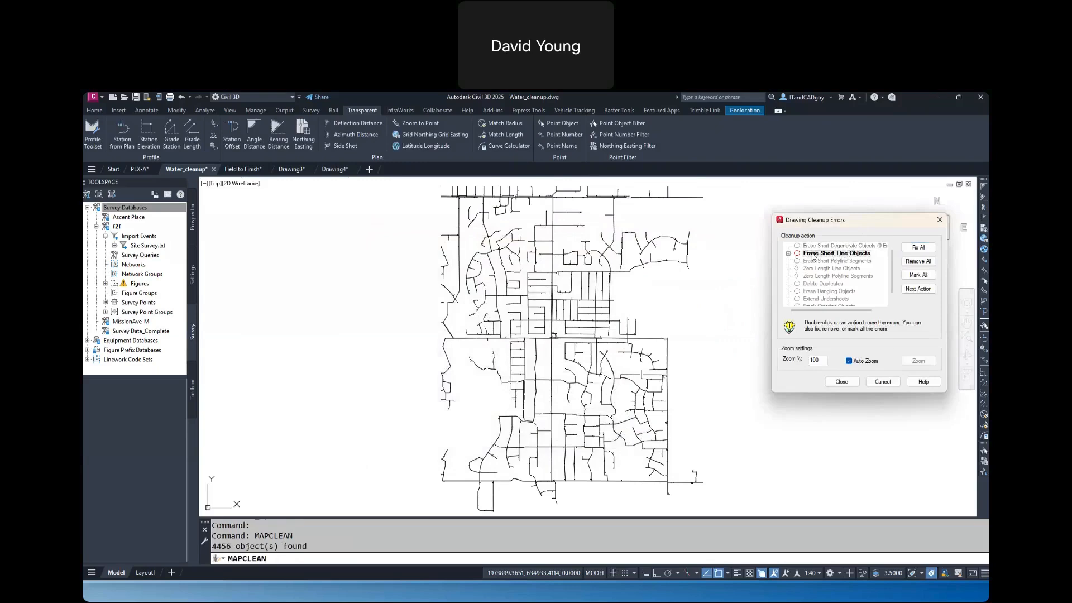
Inspect the first Erase Short Line Objects error in the drawing and fix all errors of that action
{"action": "left_click", "coordinate": [787, 254]}
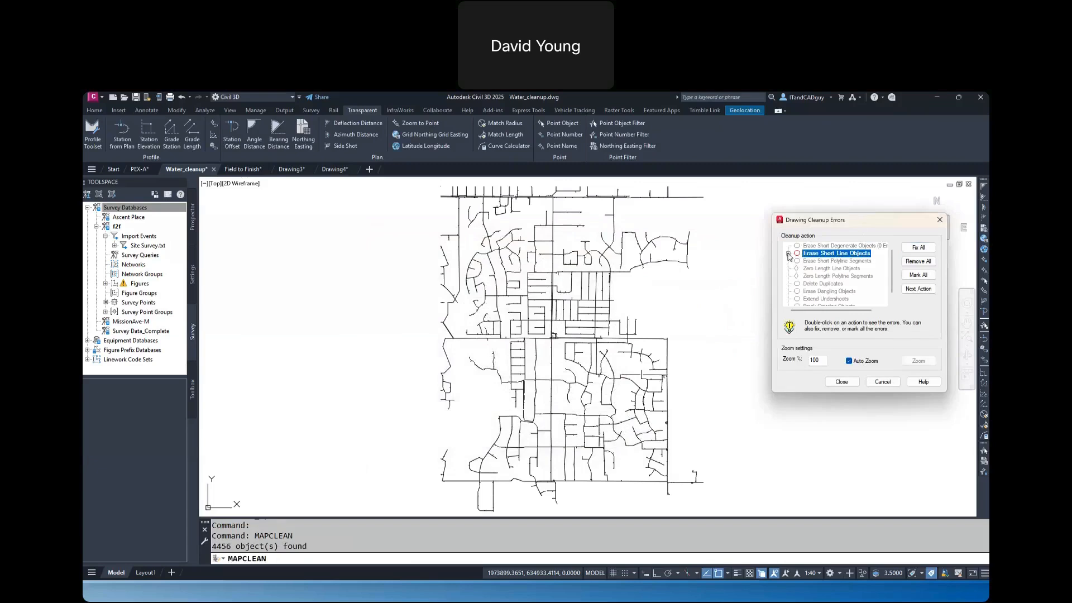
{"action": "left_click", "coordinate": [788, 254]}
{"action": "left_click", "coordinate": [824, 261]}
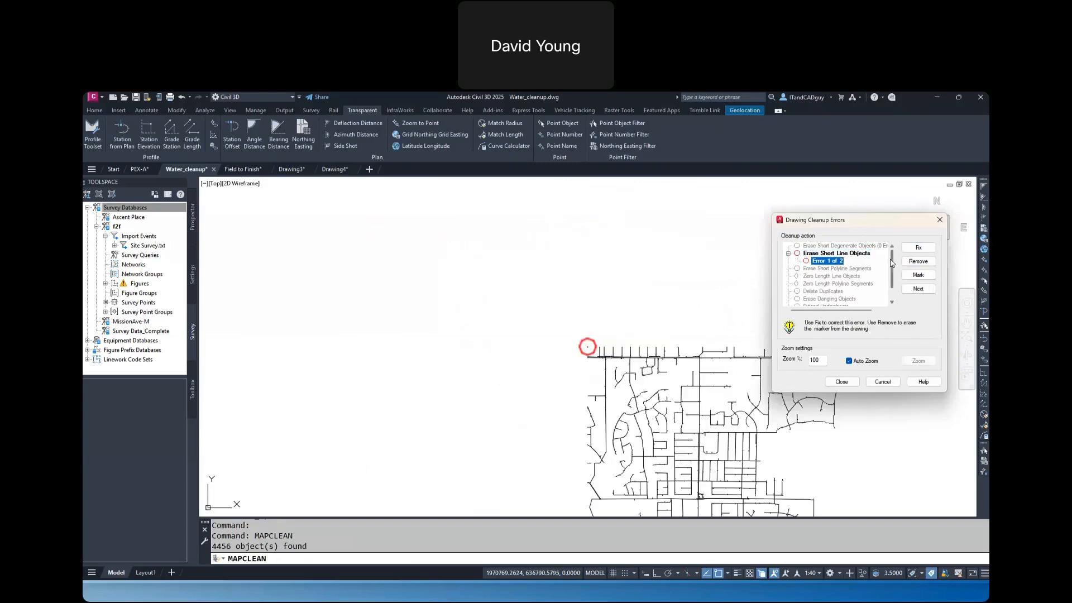
{"action": "scroll", "coordinate": [590, 351], "scroll_direction": "up", "scroll_amount": 6}
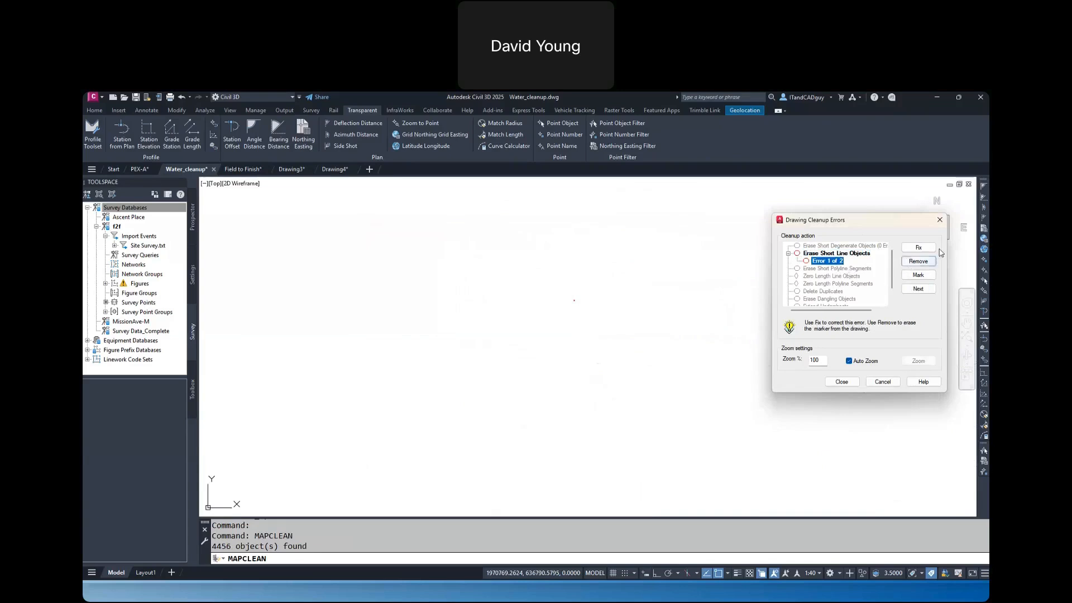
{"action": "left_click", "coordinate": [838, 254]}
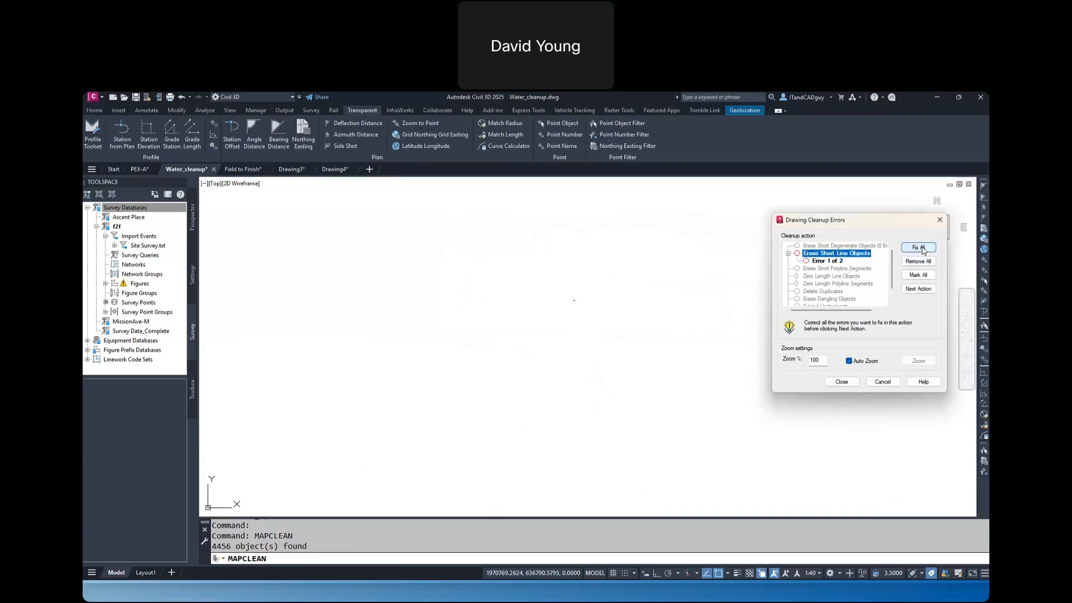
{"action": "left_click", "coordinate": [918, 247]}
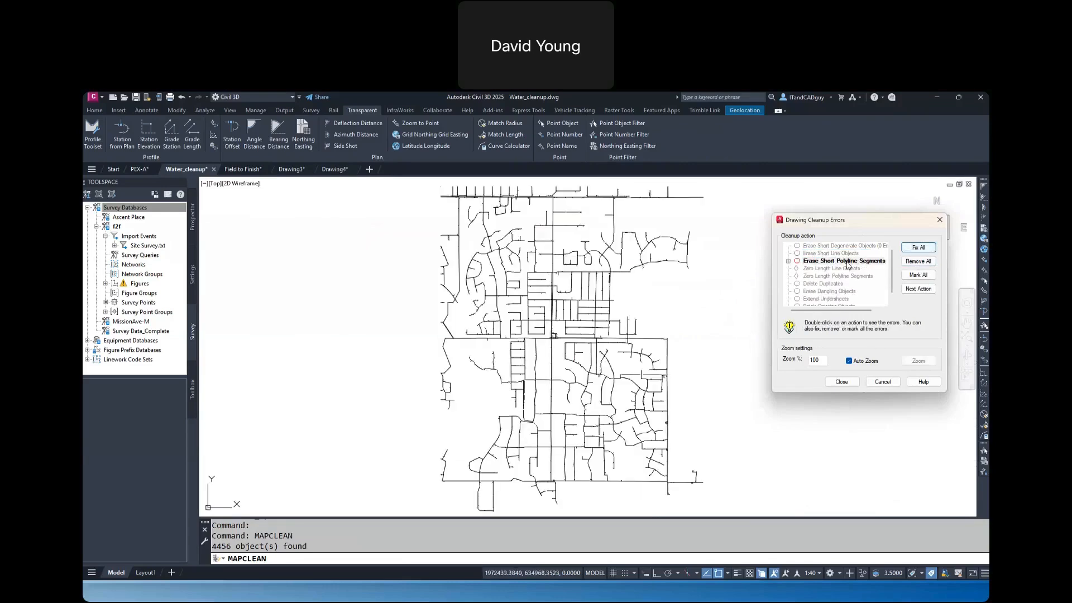
Inspect and fix the first Erase Short Polyline Segments error, and fix all remaining errors of that action
{"action": "left_click", "coordinate": [789, 261]}
{"action": "left_click", "coordinate": [830, 269]}
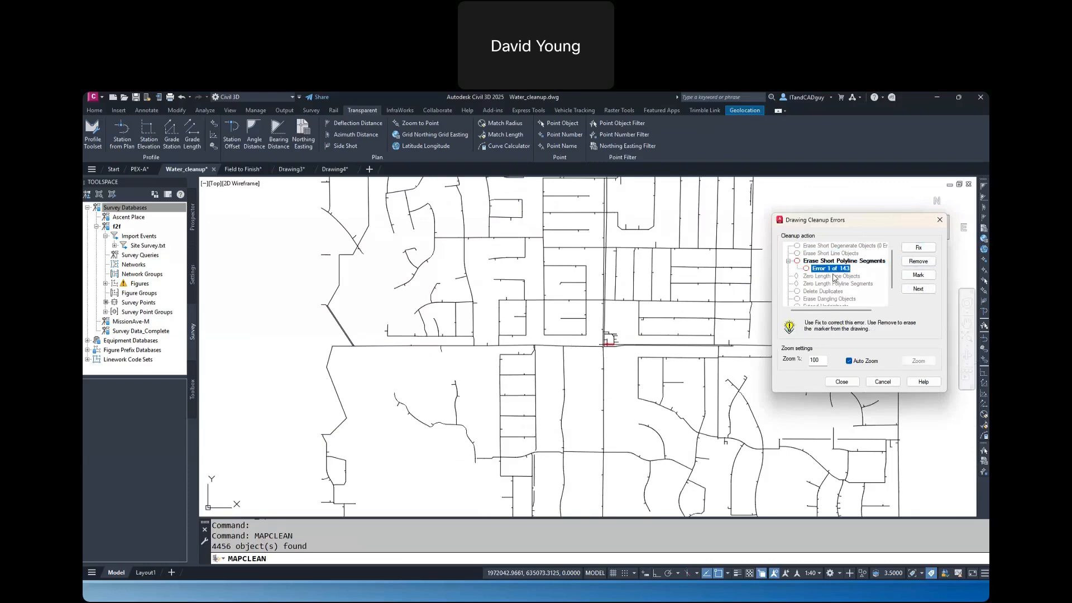
{"action": "left_click", "coordinate": [916, 248]}
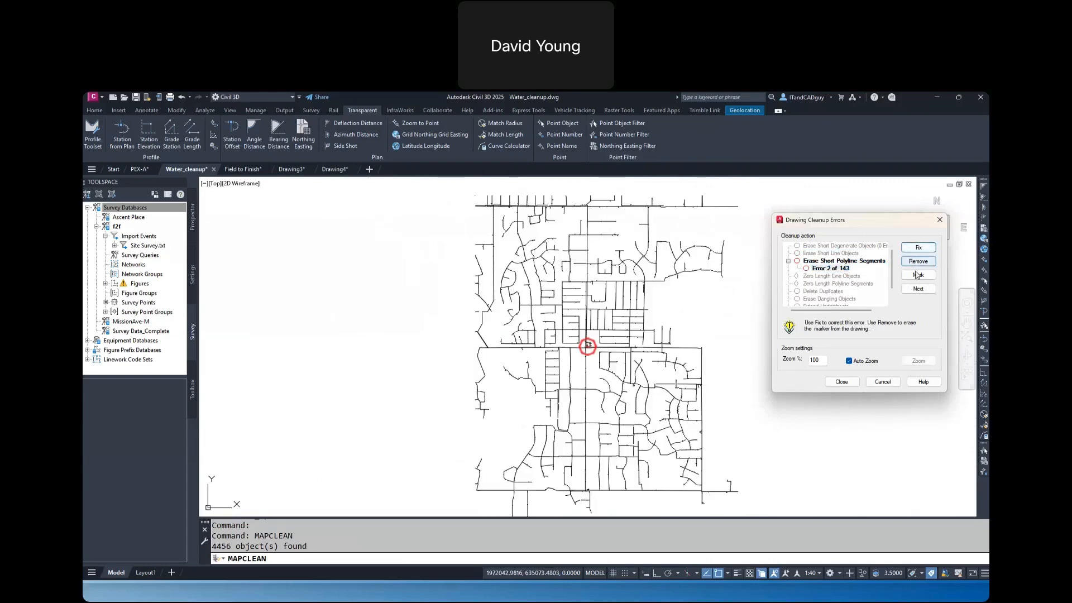
{"action": "left_click", "coordinate": [843, 262]}
{"action": "left_click", "coordinate": [789, 260]}
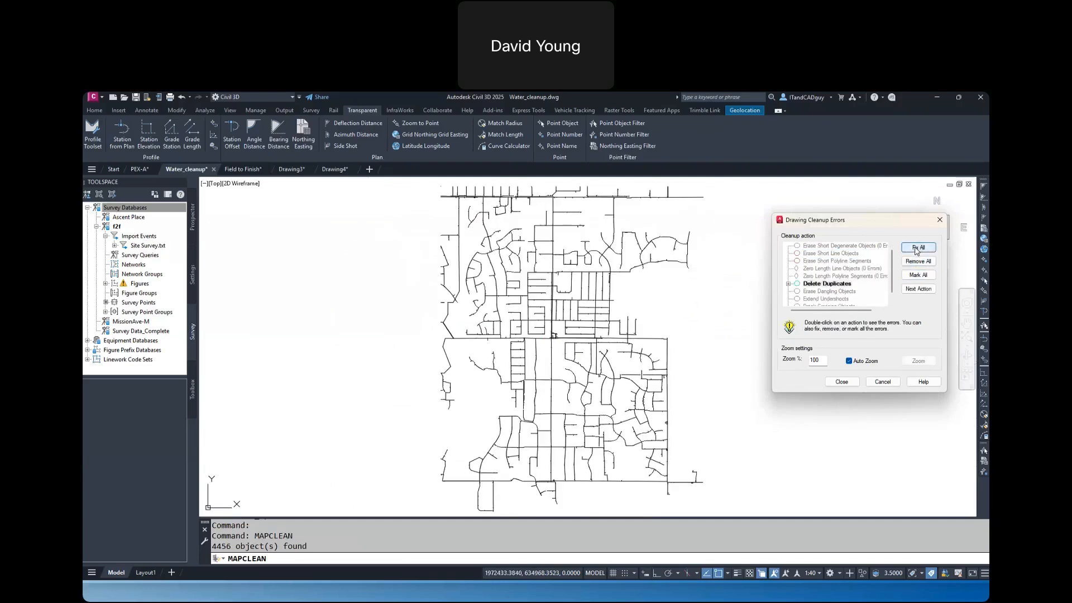
Inspect the first Delete Duplicates error in the drawing and fix all errors of that action
{"action": "left_click", "coordinate": [788, 284]}
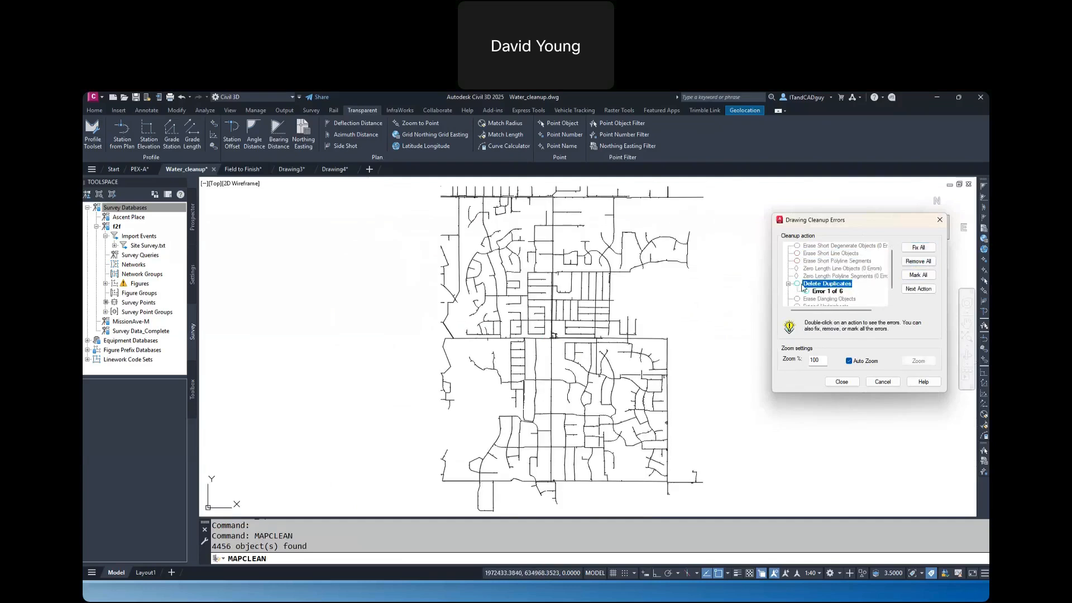
{"action": "left_click", "coordinate": [818, 292]}
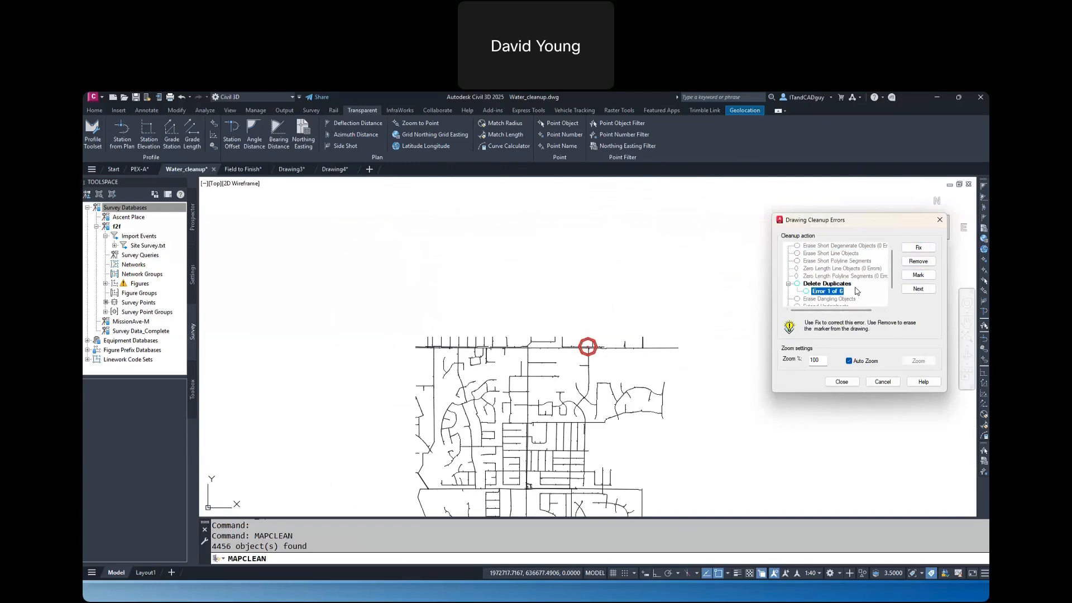
{"action": "scroll", "coordinate": [856, 293], "scroll_direction": "down", "scroll_amount": 1}
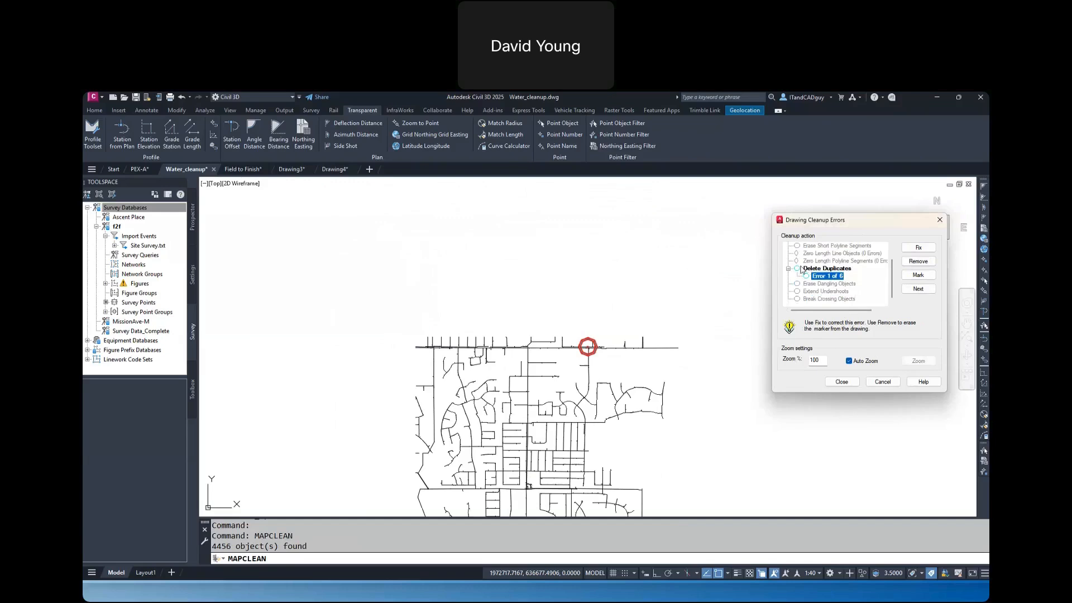
{"action": "left_click", "coordinate": [840, 268]}
{"action": "left_click", "coordinate": [921, 250]}
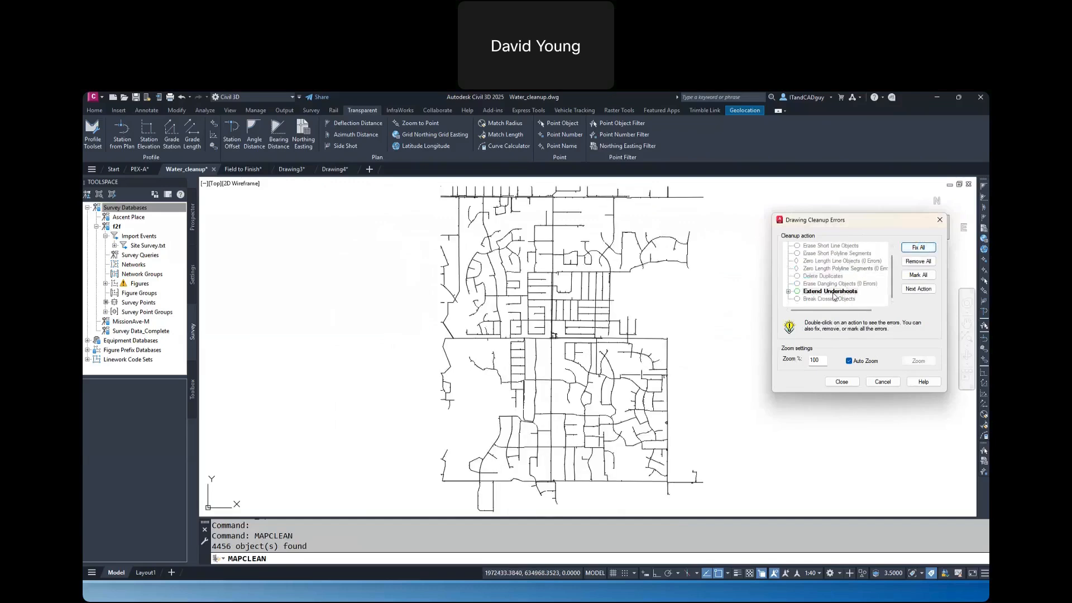
Examine the first Extend Undershoots error up close at both ends of the marked line, and fix all errors of that action
{"action": "double_click", "coordinate": [791, 292]}
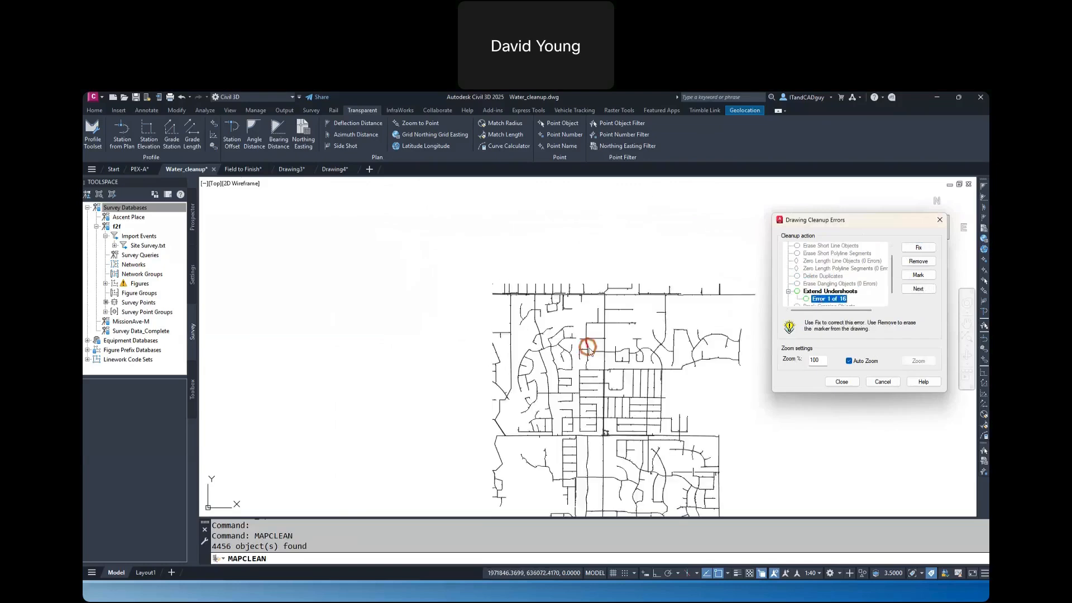
{"action": "scroll", "coordinate": [596, 313], "scroll_direction": "up", "scroll_amount": 10}
{"action": "scroll", "coordinate": [596, 313], "scroll_direction": "up", "scroll_amount": 5}
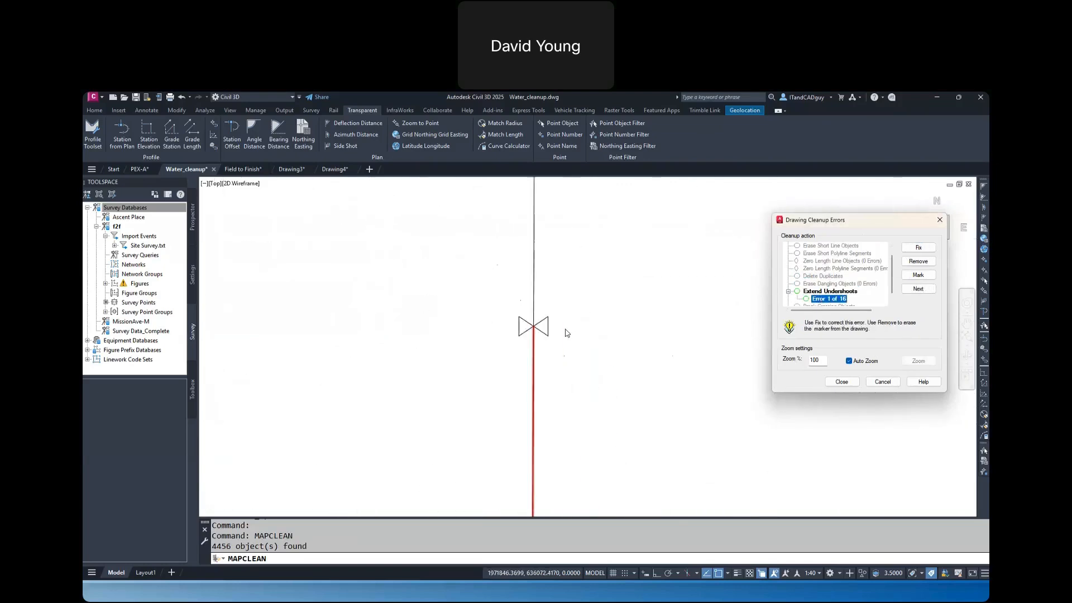
{"action": "scroll", "coordinate": [527, 335], "scroll_direction": "up", "scroll_amount": 2}
{"action": "scroll", "coordinate": [526, 335], "scroll_direction": "down", "scroll_amount": 8}
{"action": "scroll", "coordinate": [527, 337], "scroll_direction": "down", "scroll_amount": 5}
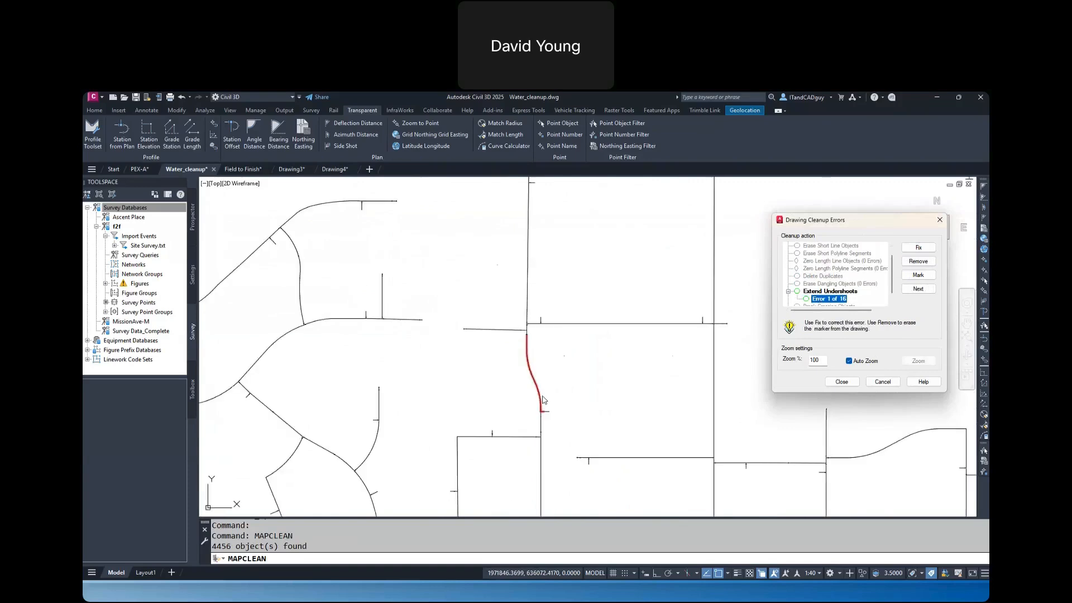
{"action": "scroll", "coordinate": [544, 416], "scroll_direction": "up", "scroll_amount": 10}
{"action": "scroll", "coordinate": [671, 312], "scroll_direction": "up", "scroll_amount": 3}
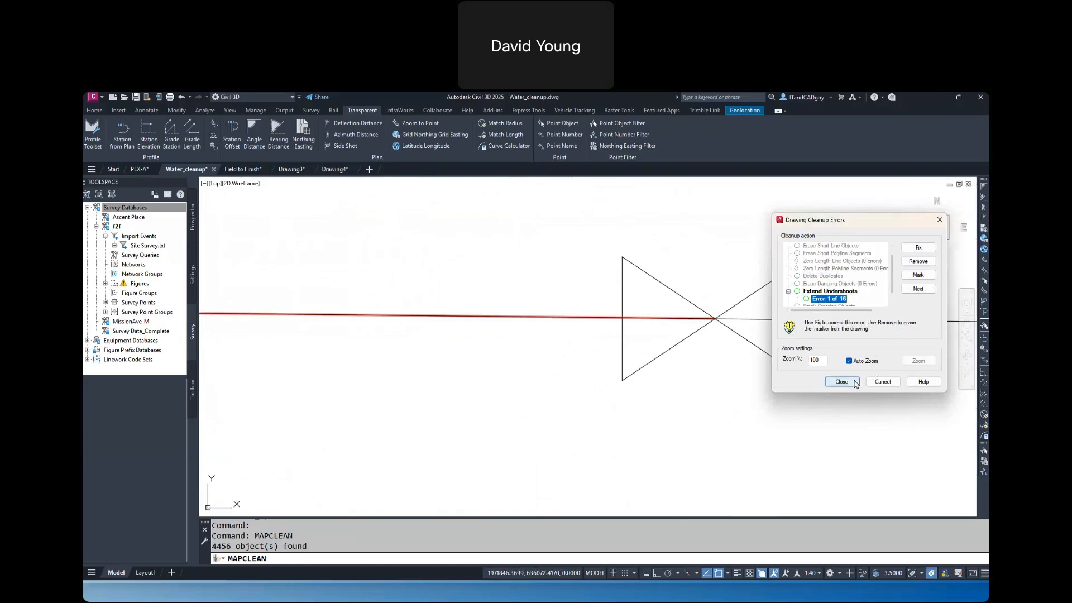
{"action": "left_click", "coordinate": [919, 249]}
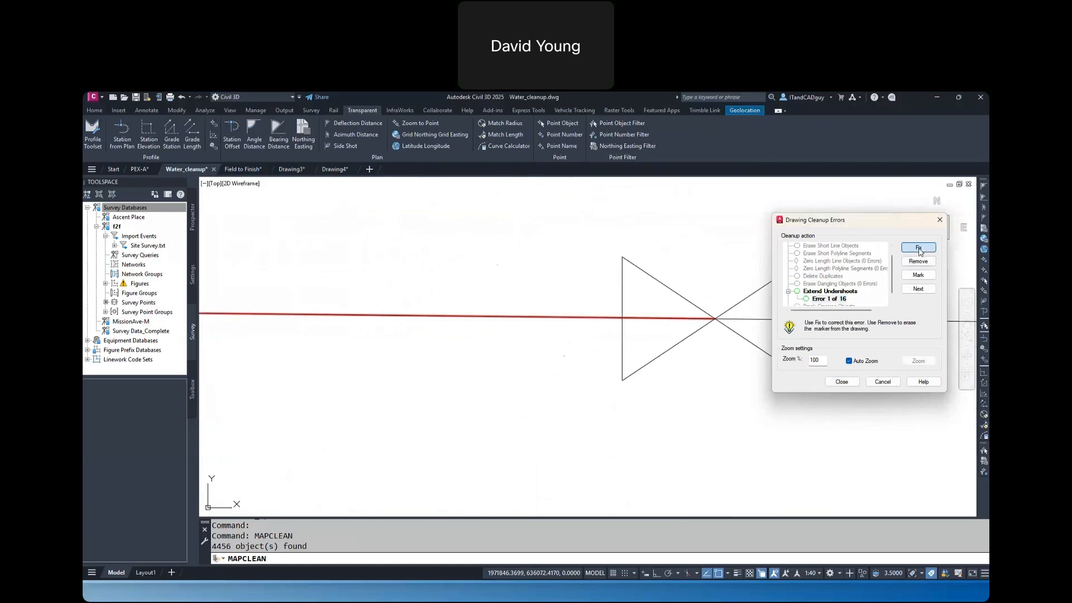
{"action": "left_click", "coordinate": [821, 292]}
{"action": "left_click", "coordinate": [914, 248]}
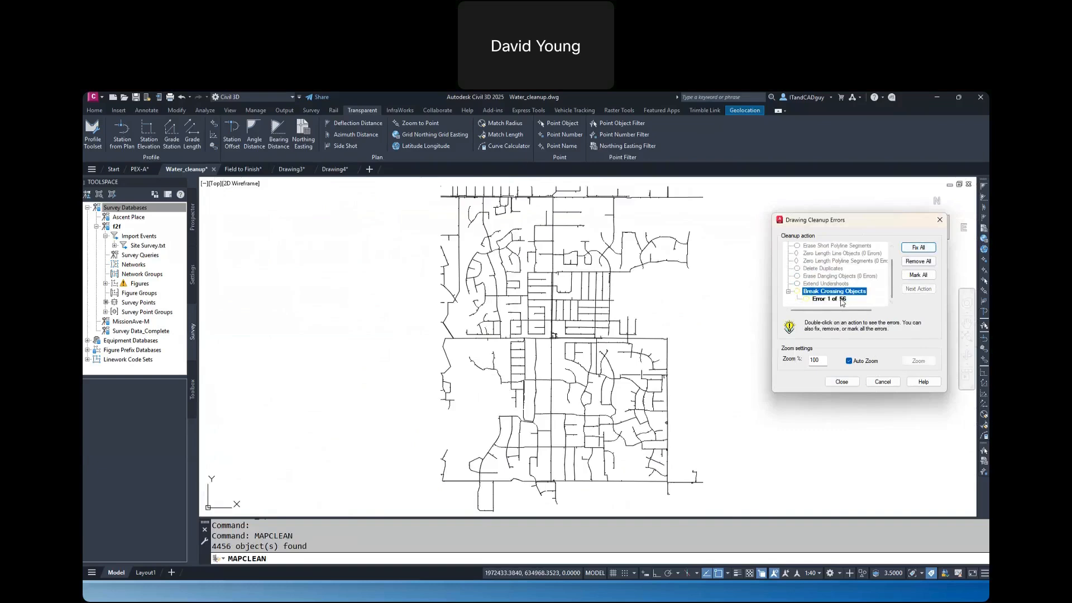
Inspect the first Break Crossing Objects error, fix all errors of that action, and close the cleanup errors dialog
{"action": "left_click", "coordinate": [842, 300]}
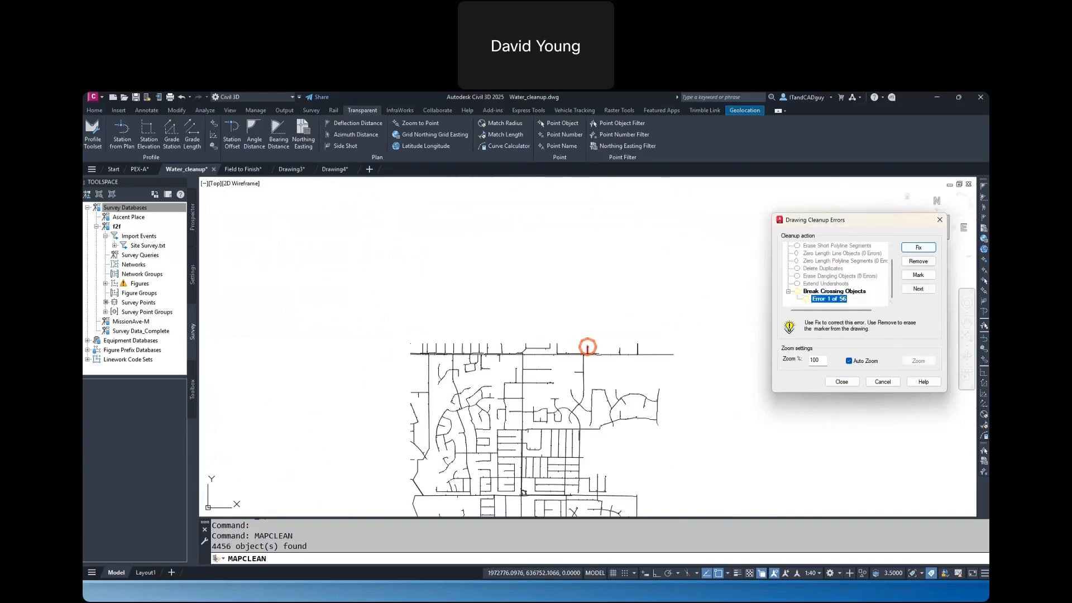
{"action": "left_click", "coordinate": [851, 291]}
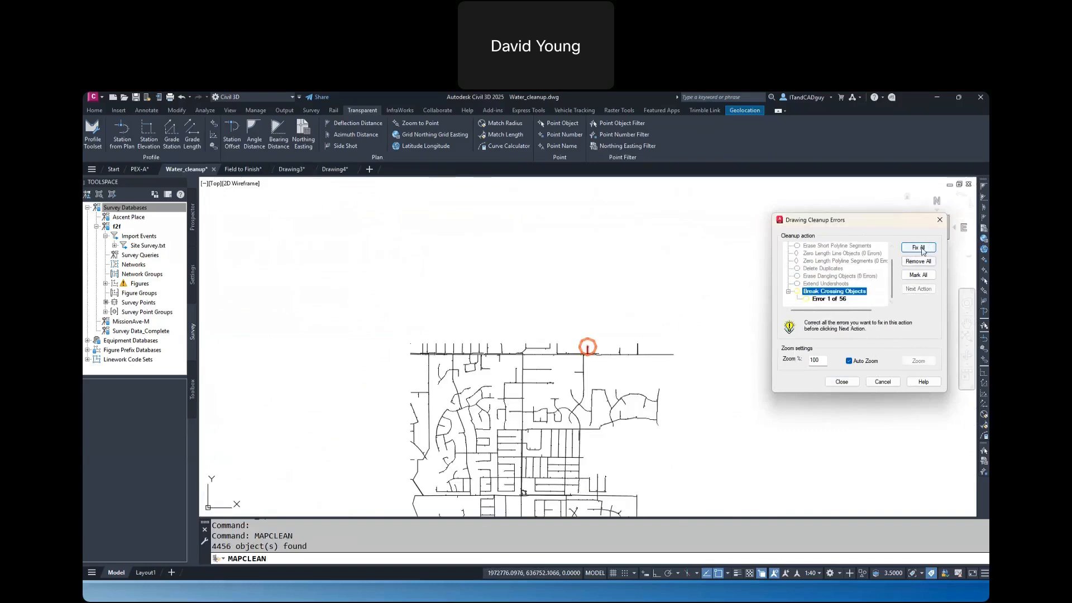
{"action": "left_click", "coordinate": [919, 247]}
{"action": "left_click", "coordinate": [847, 382]}
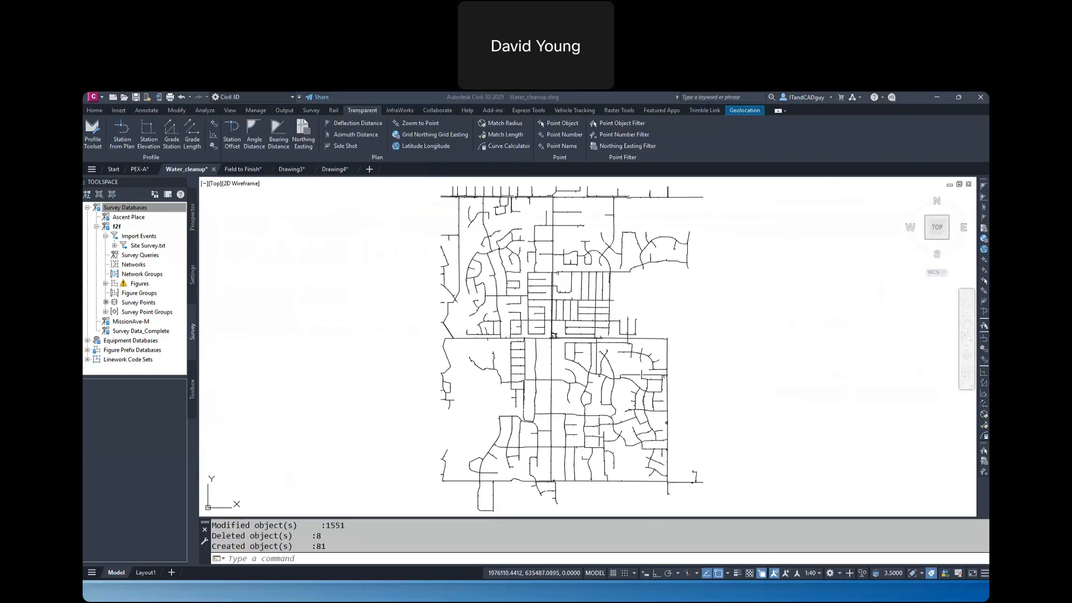
{"action": "left_click", "coordinate": [773, 341]}
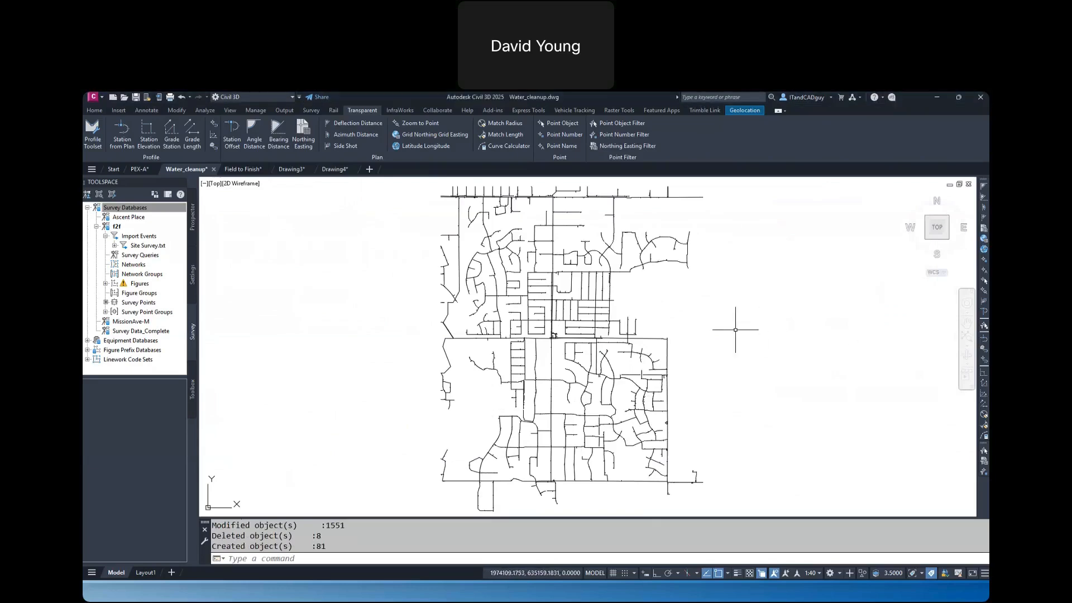
{"action": "key", "text": "alt+Tab"}
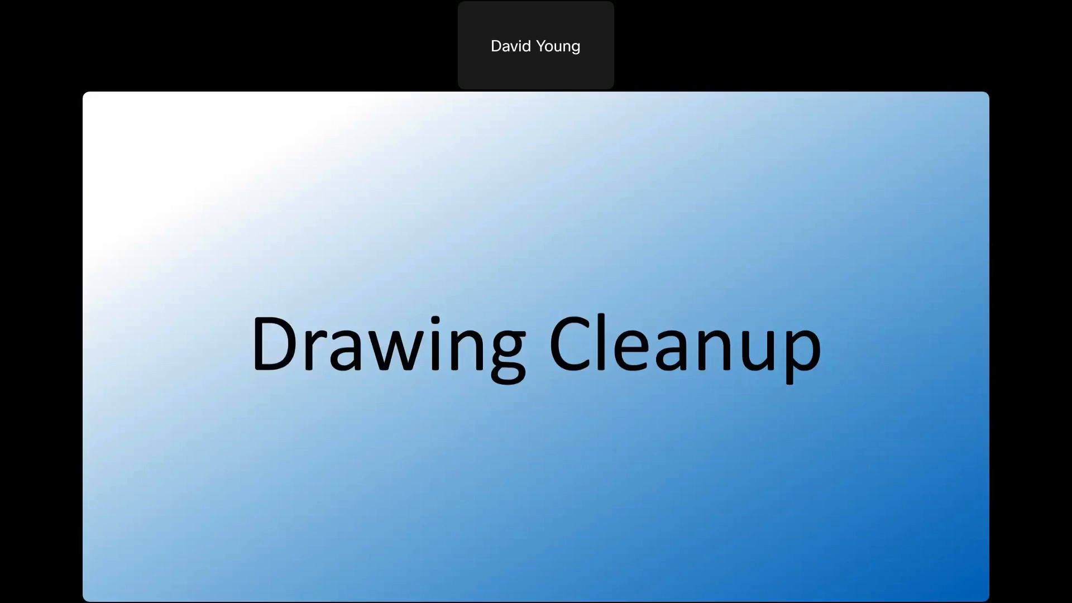
{"action": "key", "text": "Right"}
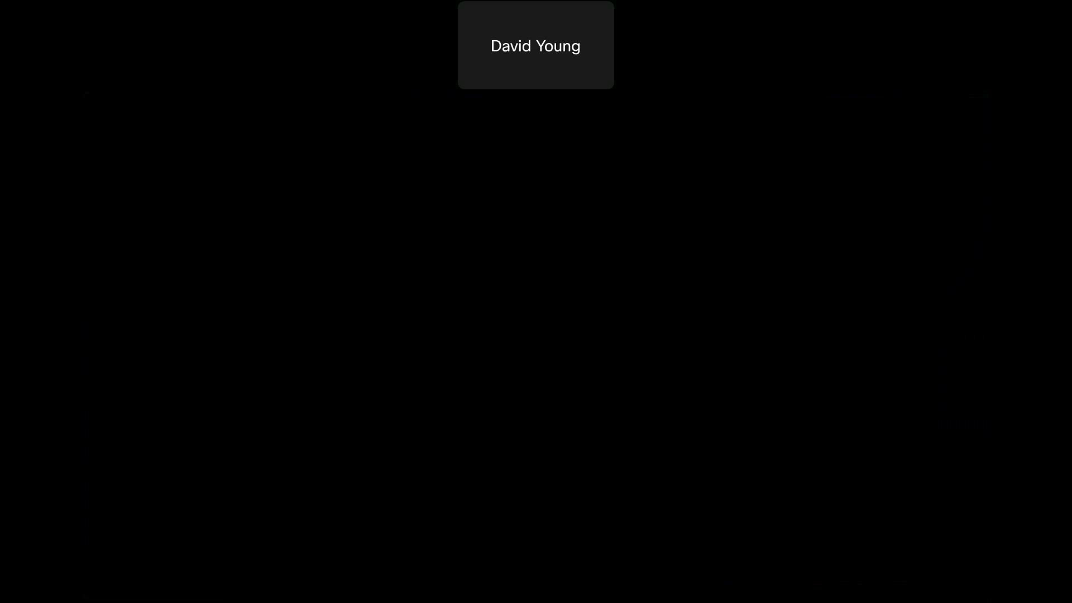
{"action": "key", "text": "alt+Tab"}
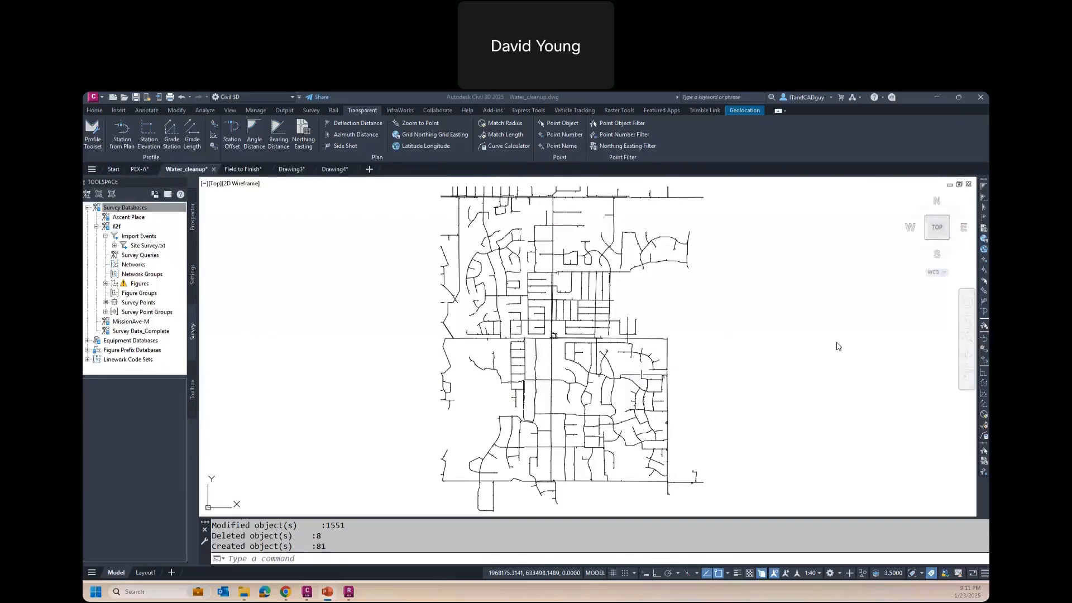